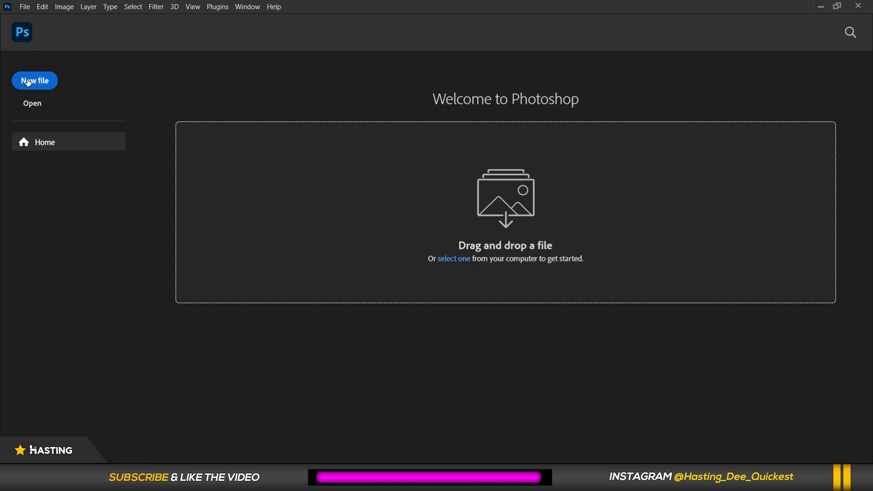
Start a new file from the Photoshop home screen.
left_click(25, 9)
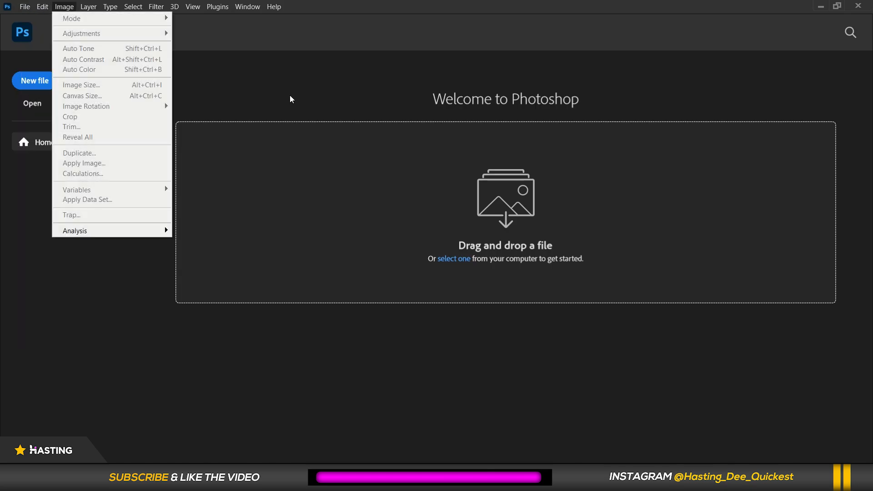
left_click(72, 76)
left_click(37, 83)
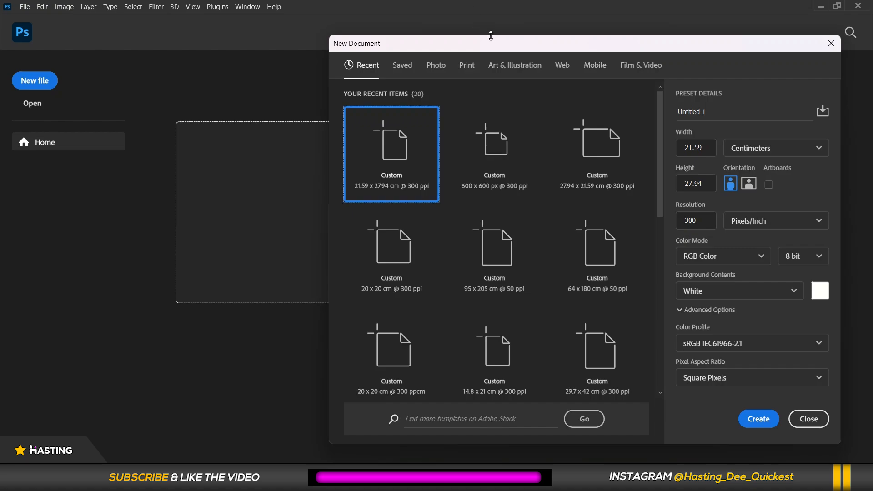
Choose the A4 preset from the Print presets in the new document dialog.
left_click_drag(494, 42, 337, 45)
left_click_drag(245, 41, 216, 43)
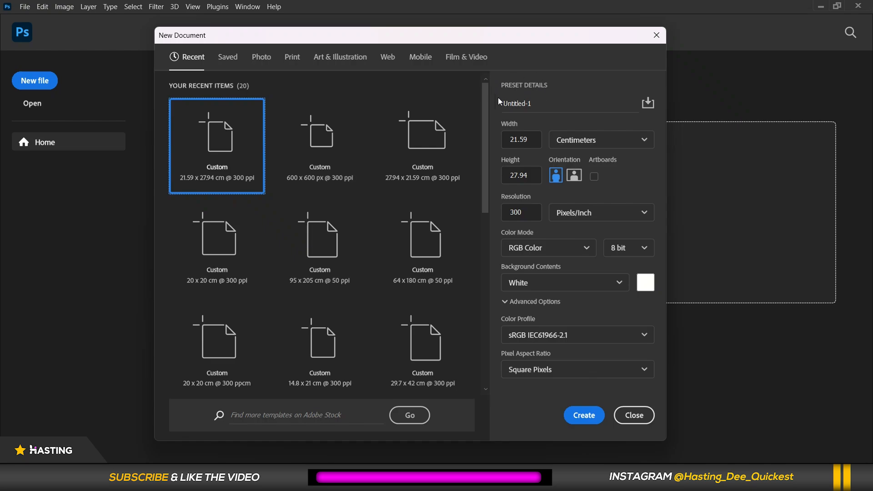
left_click(292, 59)
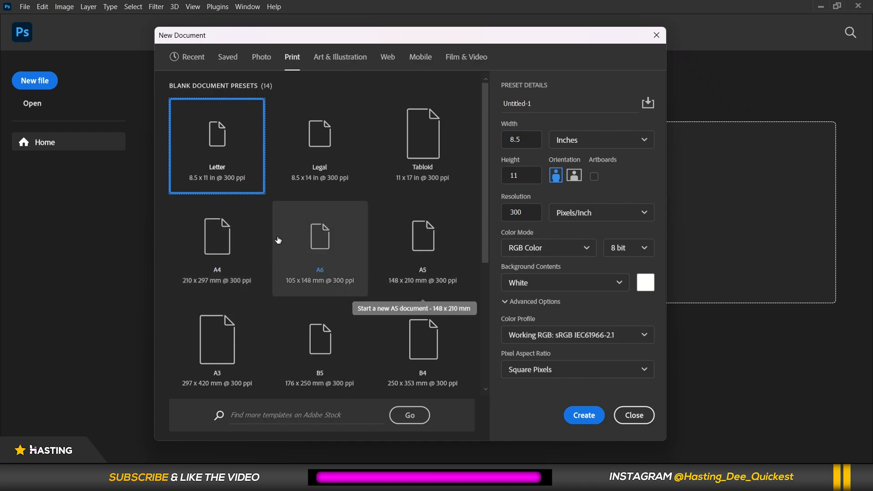
left_click(229, 245)
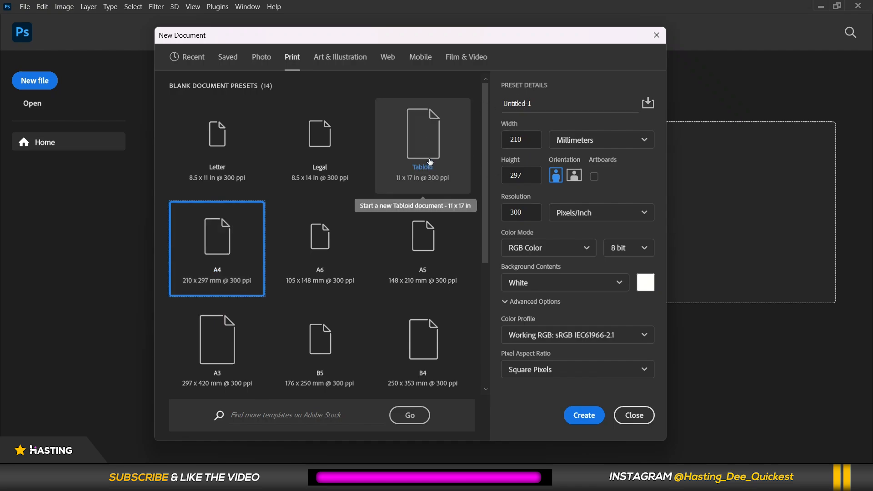
Name the new document Photoshop day 1.
key("Tab")
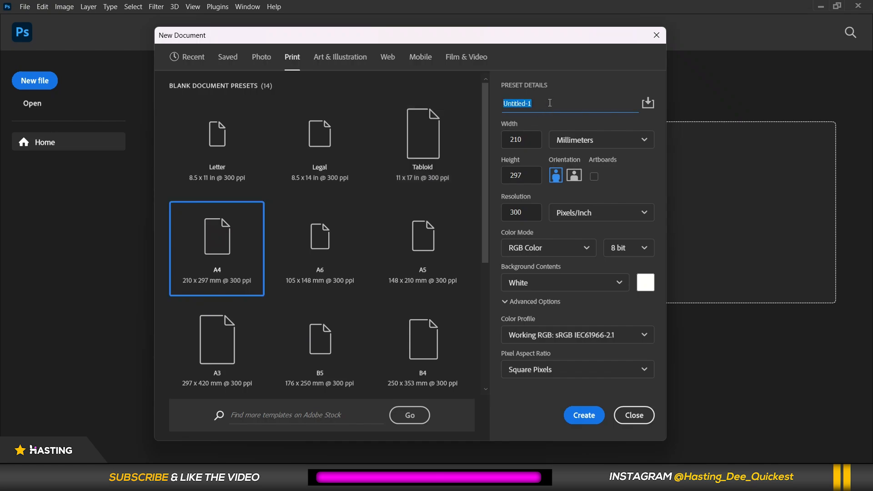
type("photoshop day 1")
left_click_drag(508, 104, 500, 103)
type("P")
Switch the units to Centimeters and set both width and height to 20.
left_click(647, 140)
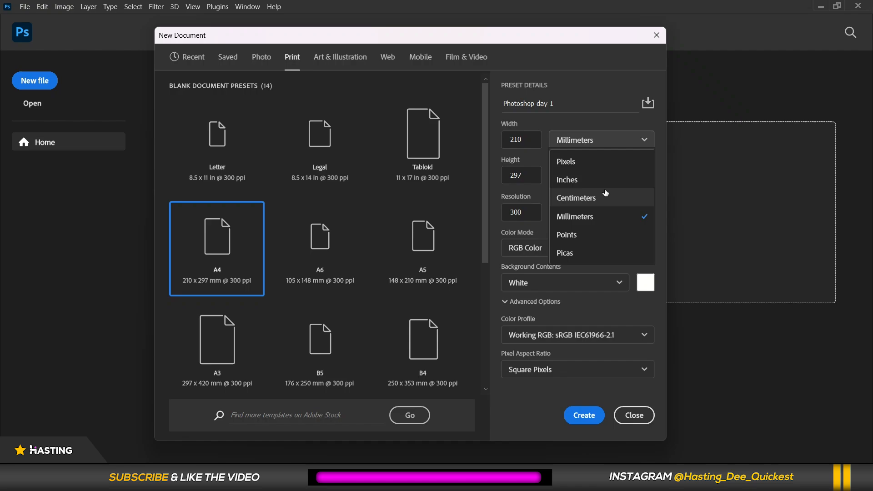
left_click(593, 200)
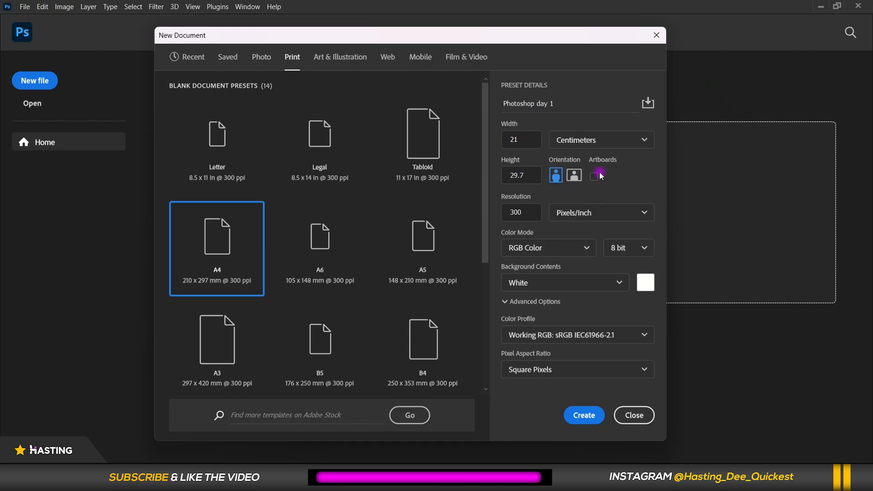
double_click(525, 139)
type("0")
left_click(529, 177)
type("20")
left_click(594, 176)
left_click(594, 176)
left_click(594, 178)
Set the resolution to 300 pixels/inch.
left_click(528, 212)
left_click_drag(510, 214, 529, 209)
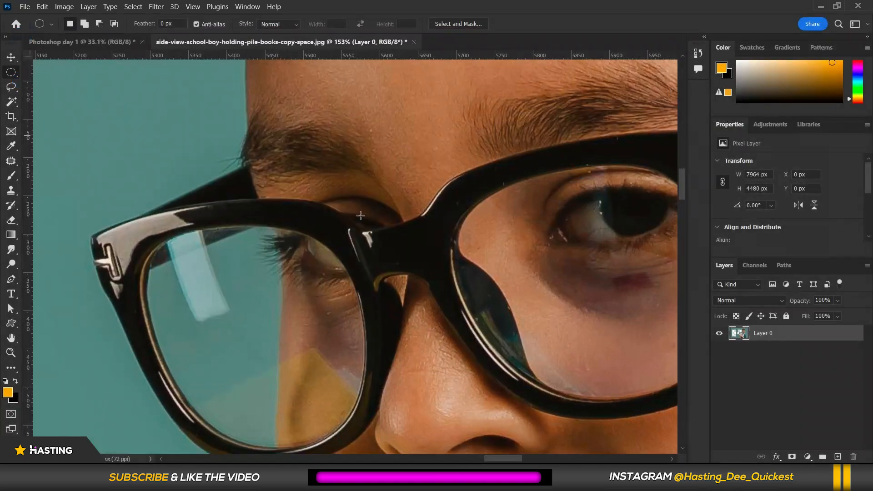
scroll(359, 205, "up", 6)
scroll(329, 176, "up", 10)
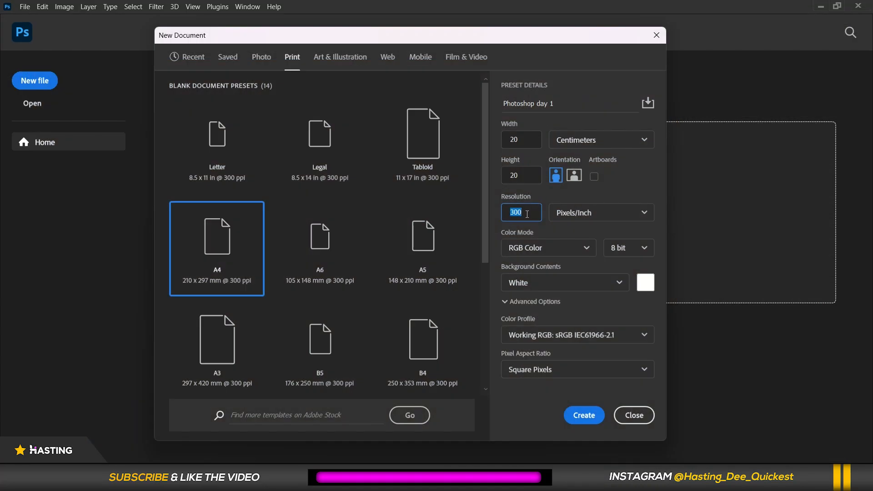
type("150")
double_click(533, 212)
type("1")
key("BackSpace")
type("300")
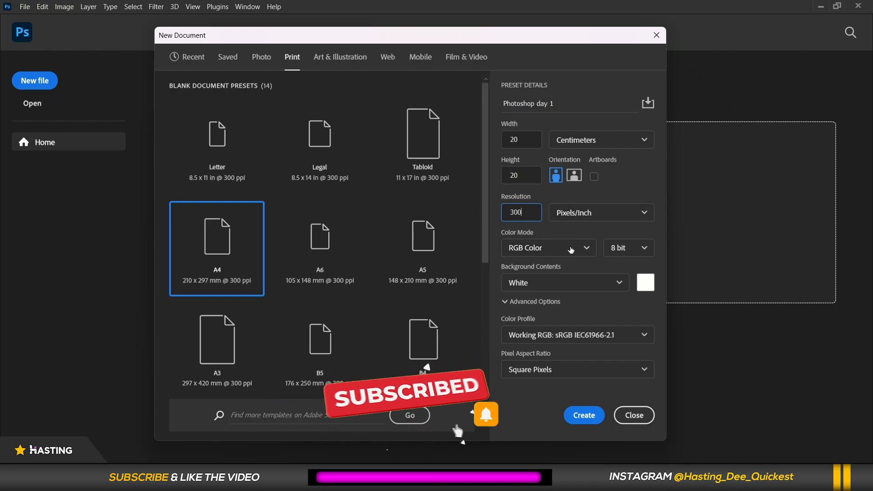
Set the color mode to RGB Color and the background contents to White.
left_click(578, 252)
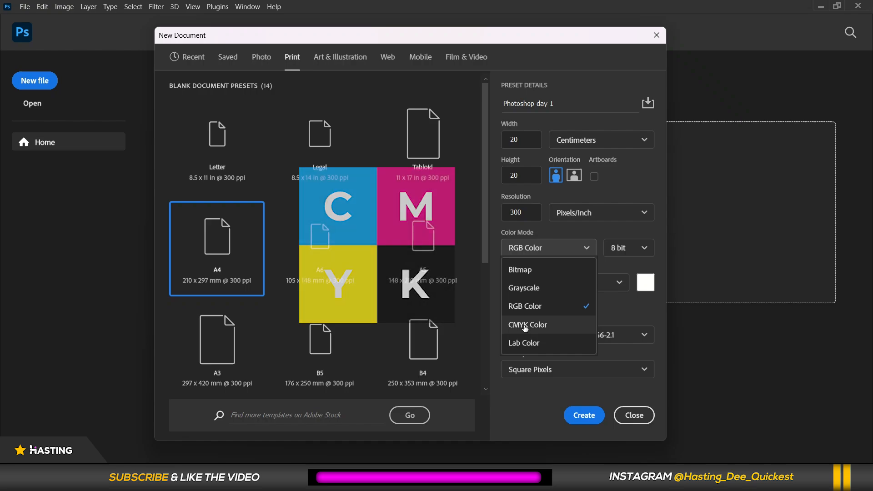
left_click(544, 307)
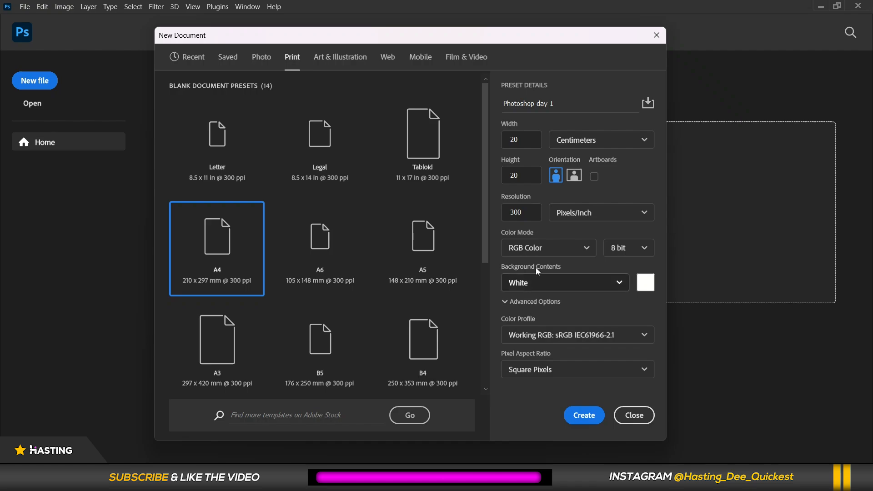
left_click(580, 279)
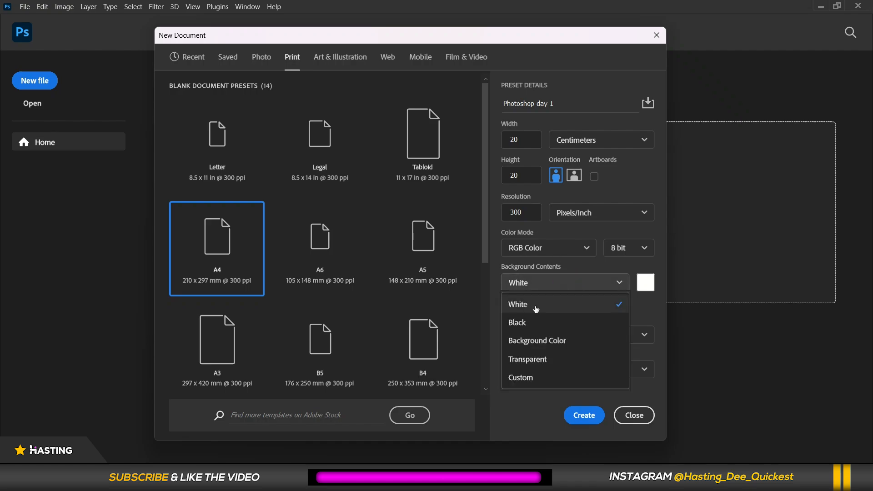
left_click(563, 307)
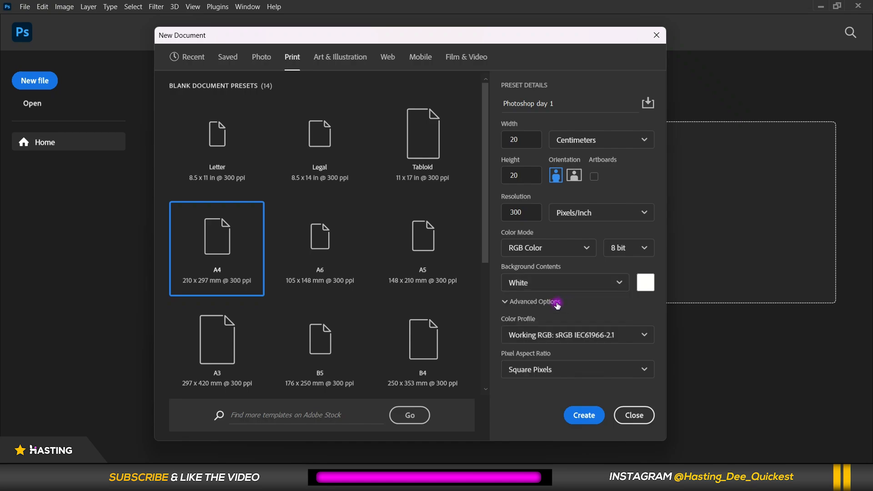
Create the document.
left_click(683, 425)
left_click(585, 268)
left_click(581, 417)
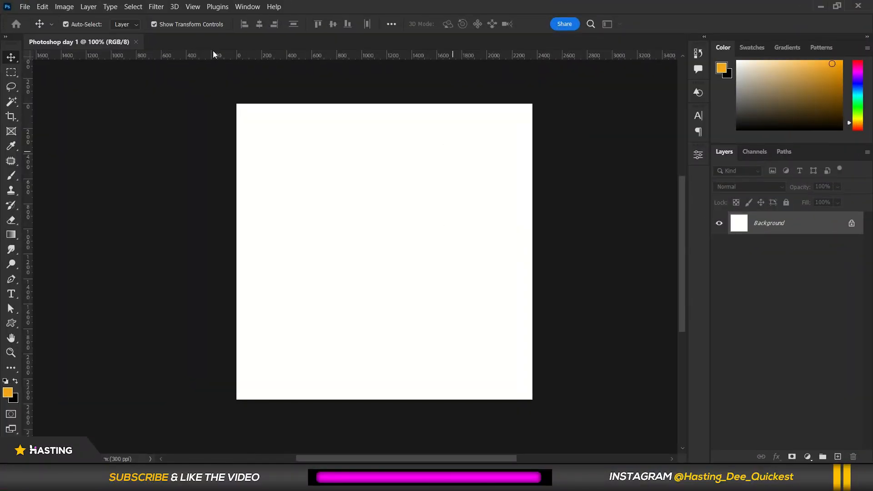
Browse the File, Image and Help menus of the menu bar.
scroll(469, 212, "up", 1)
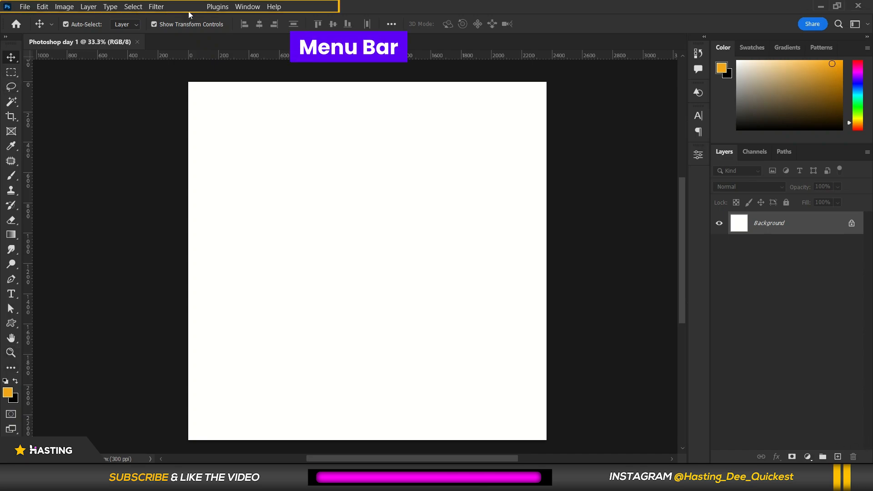
left_click(25, 7)
left_click(27, 6)
left_click(28, 6)
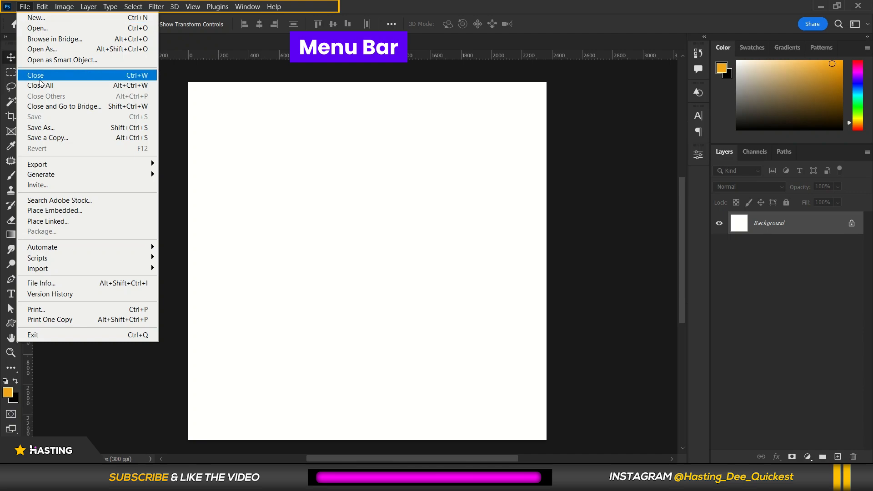
mouse_move(50, 5)
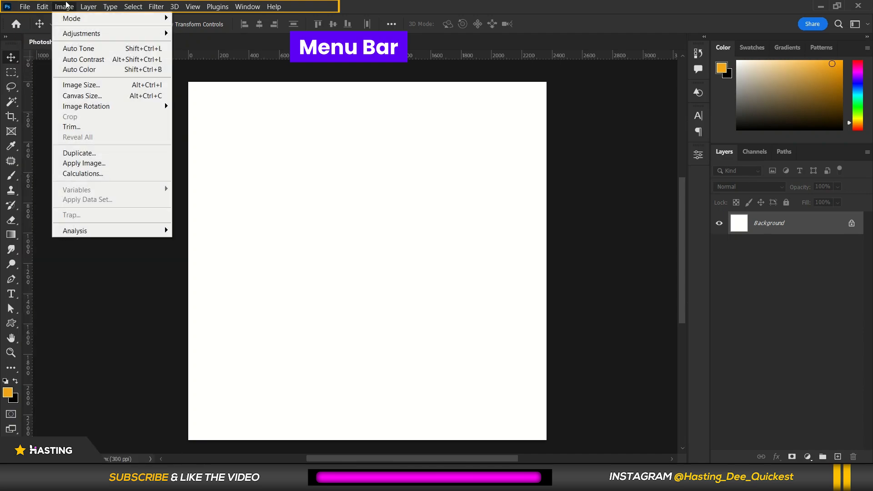
mouse_move(274, 9)
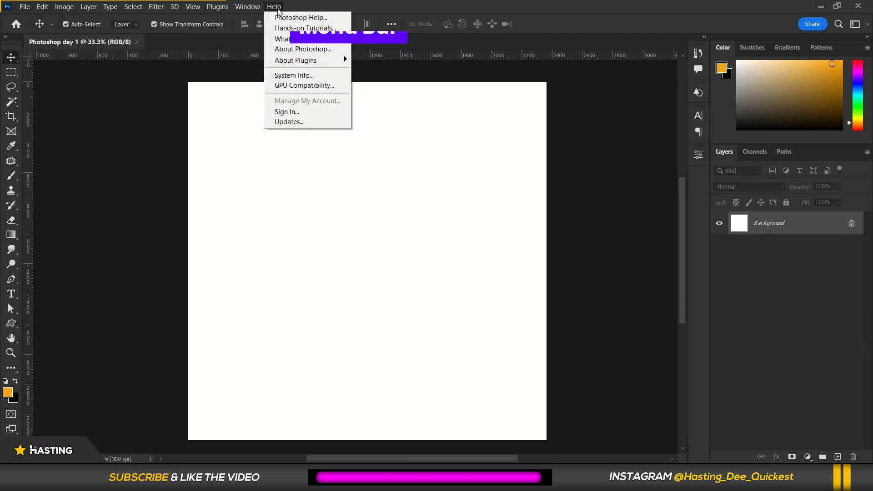
mouse_move(156, 6)
left_click(55, 108)
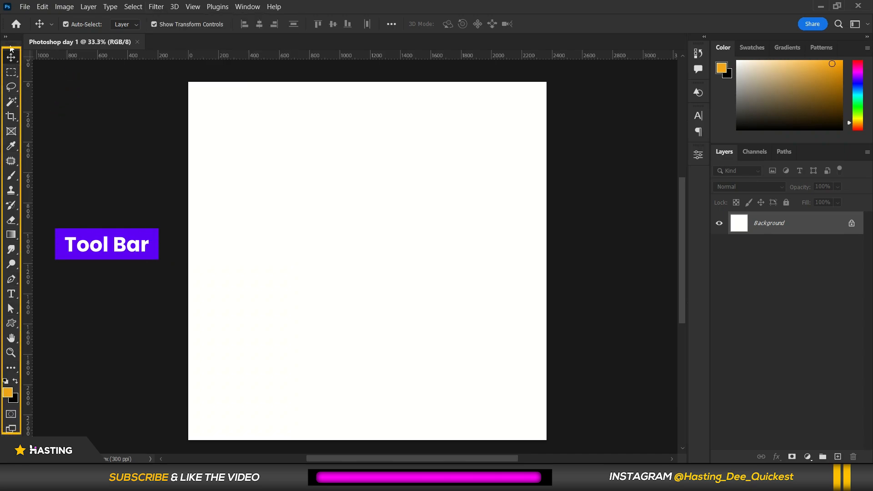
Try the Move, Rectangular Marquee and Magic Wand tools to view their options, ending on the Move tool.
left_click(12, 368)
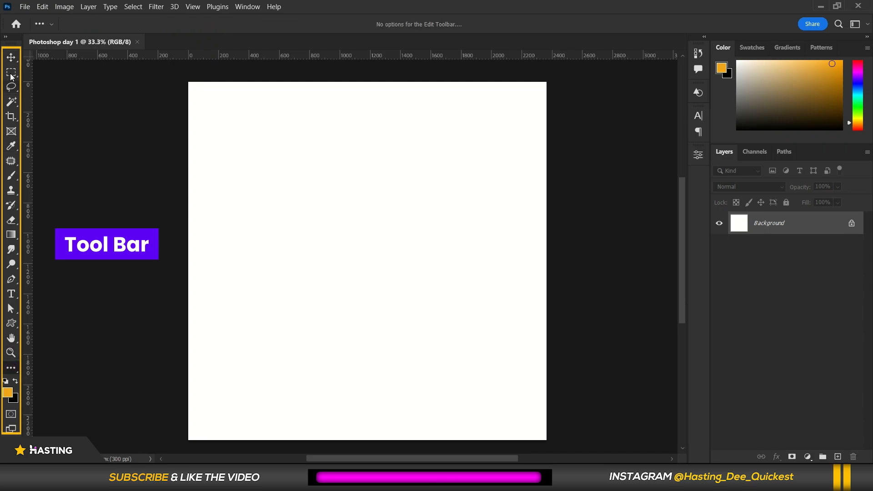
left_click(9, 57)
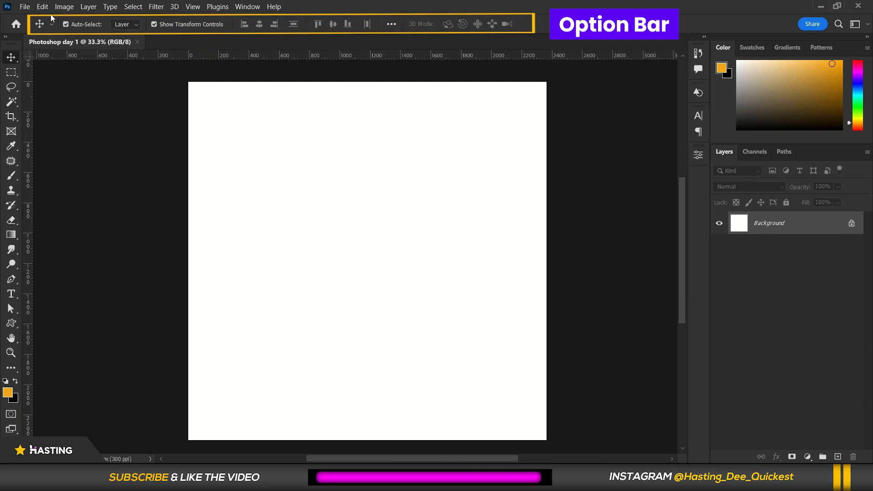
left_click(12, 73)
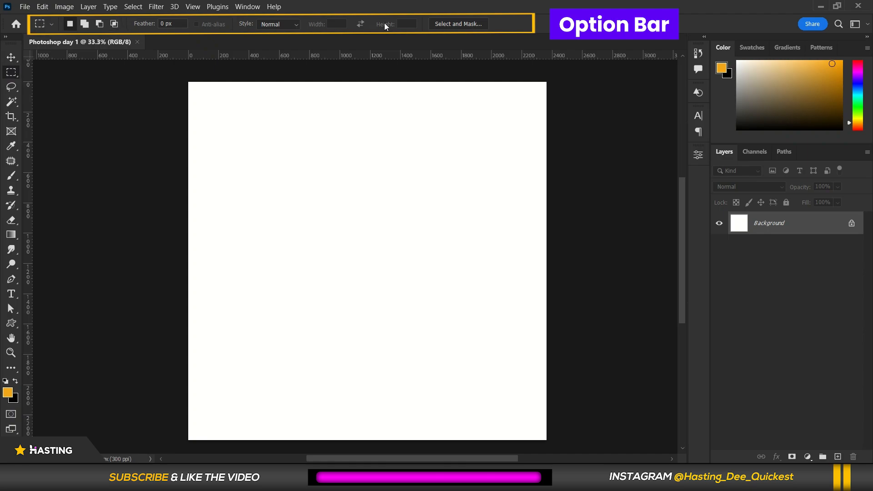
left_click(11, 100)
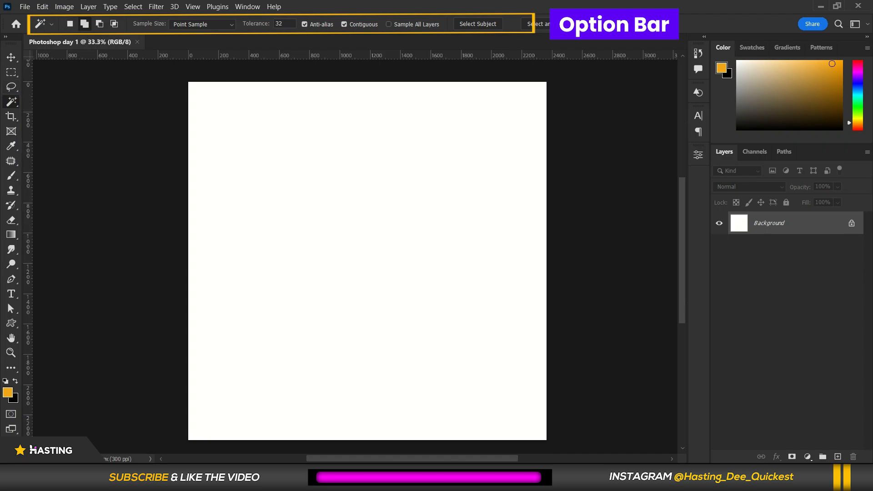
left_click(11, 57)
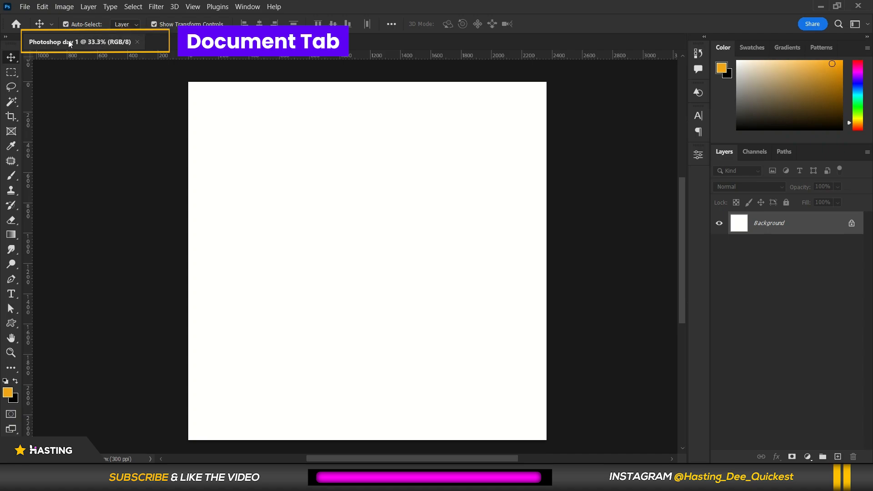
Examine the canvas and the tabs of the Layers panel group.
scroll(137, 106, "down", 1)
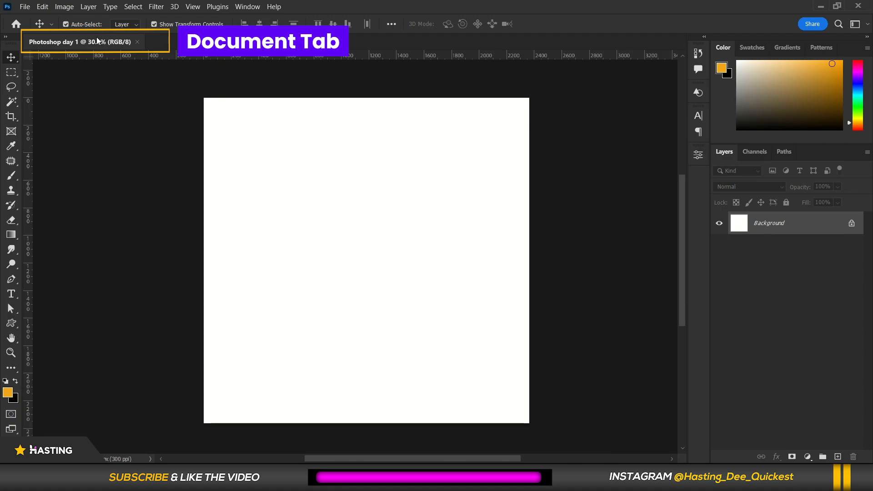
scroll(141, 70, "up", 1)
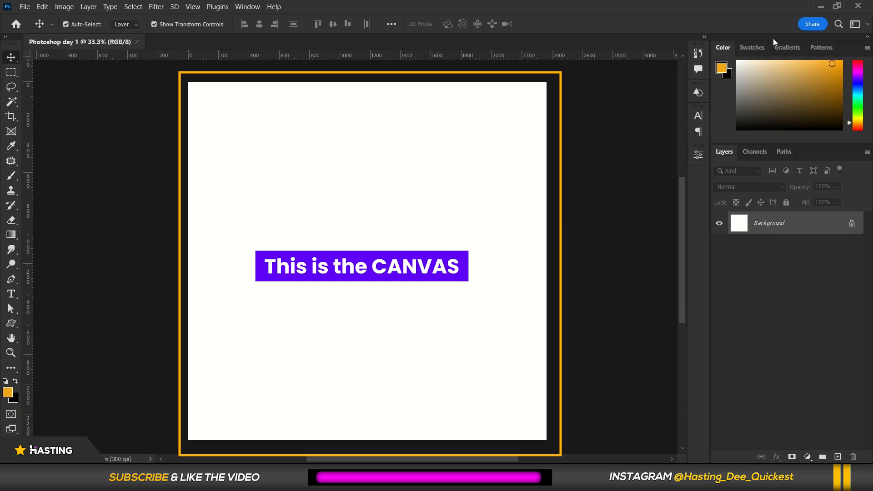
left_click(750, 152)
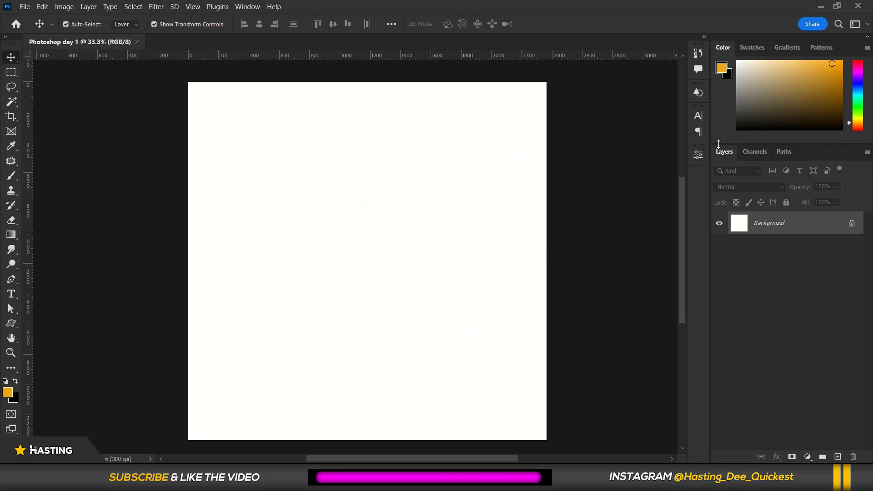
left_click(756, 153)
left_click(725, 153)
Hide the Layers panel from the Window list.
left_click(252, 8)
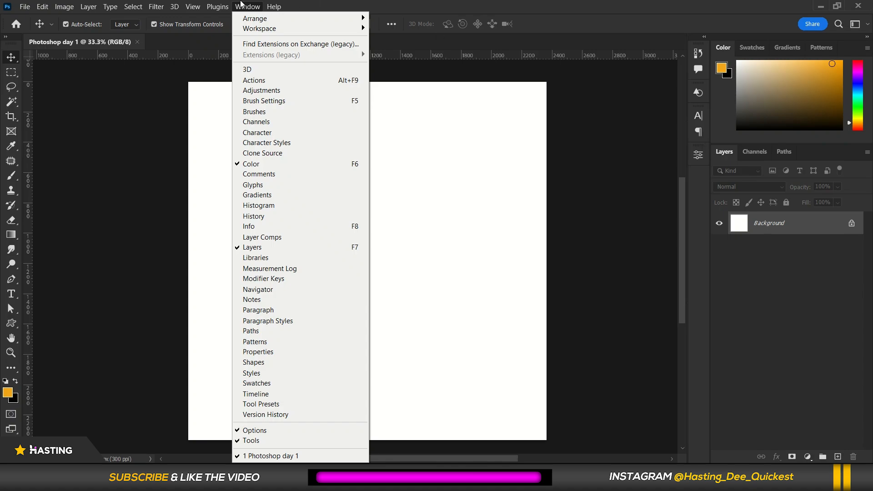
left_click(277, 247)
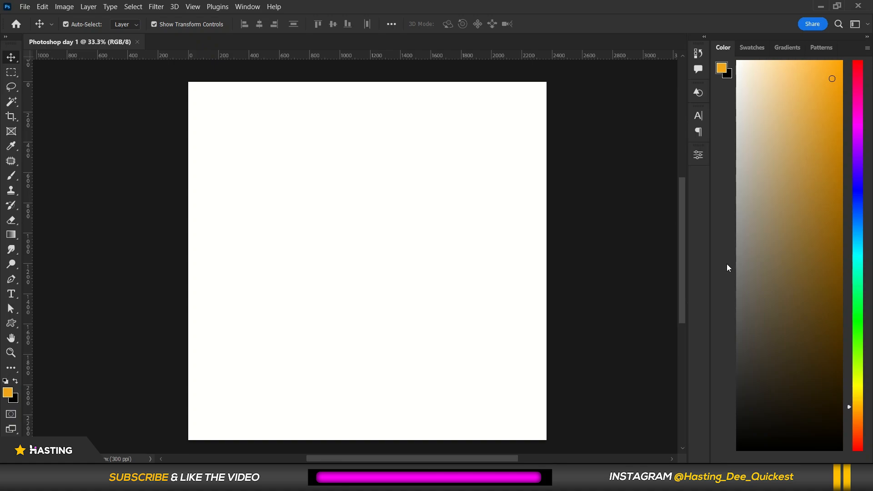
Switch the workspace to Photography.
left_click(248, 7)
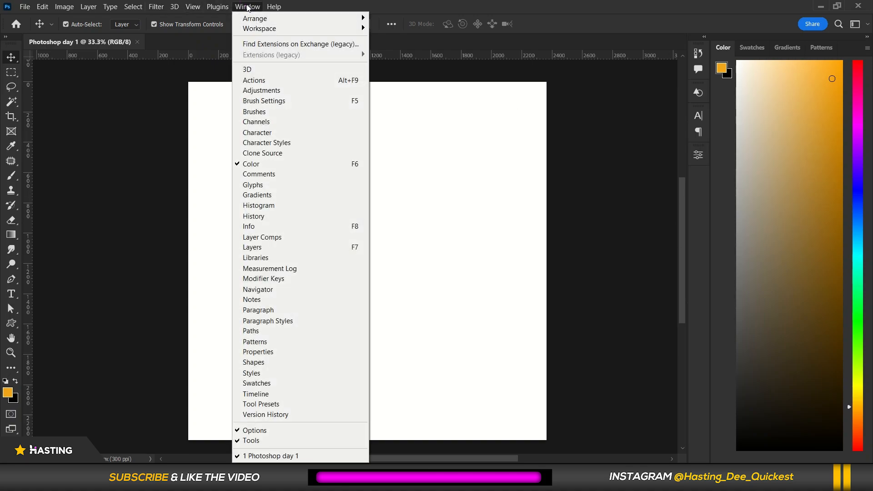
mouse_move(256, 29)
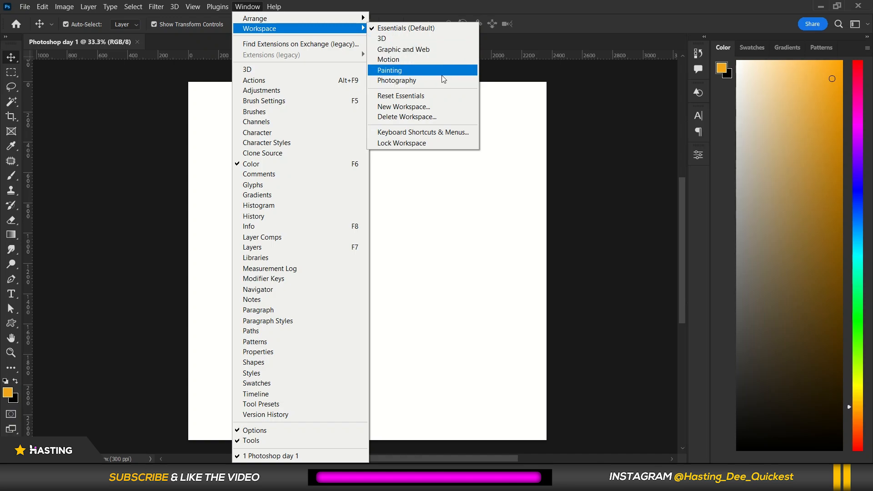
left_click(415, 82)
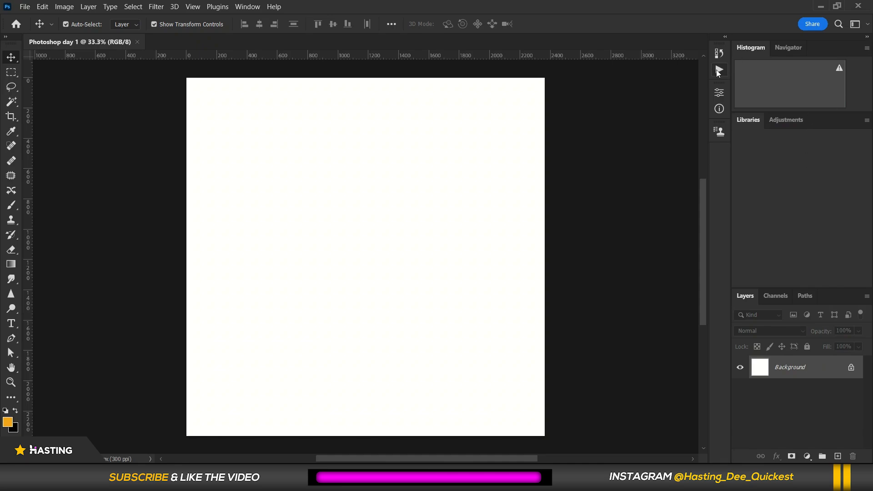
Switch the workspace to Essentials (Default).
left_click(248, 7)
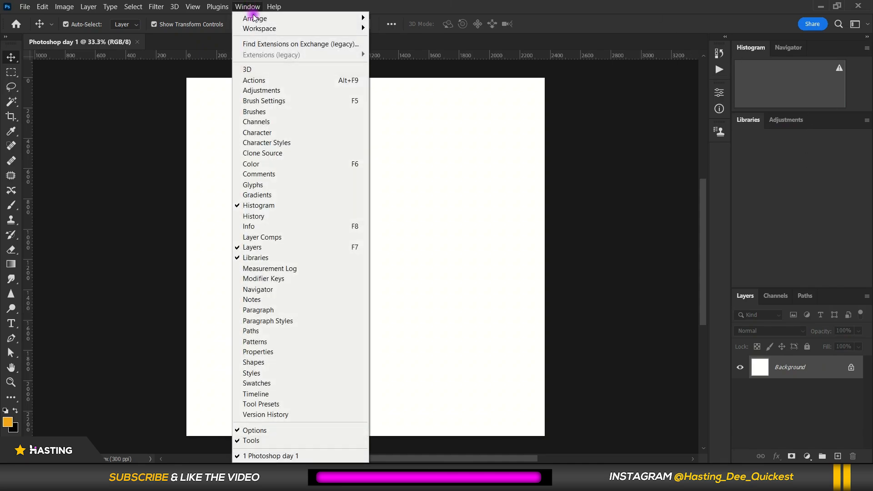
mouse_move(298, 28)
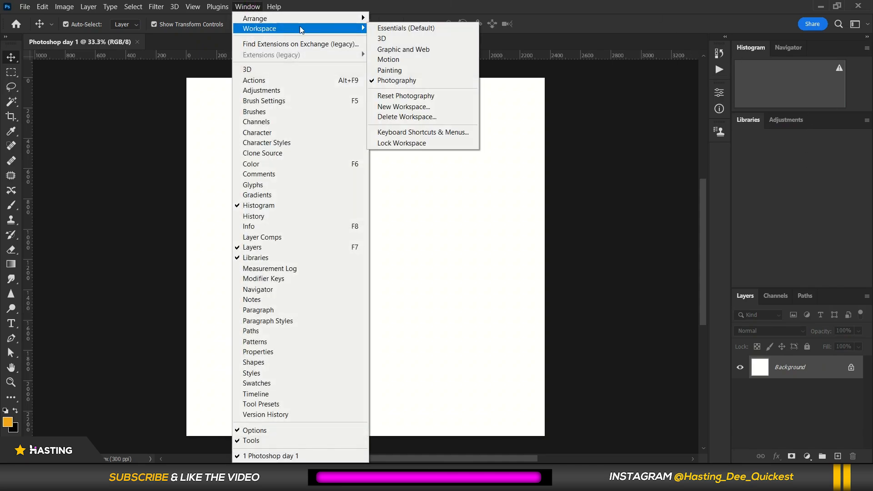
left_click(442, 29)
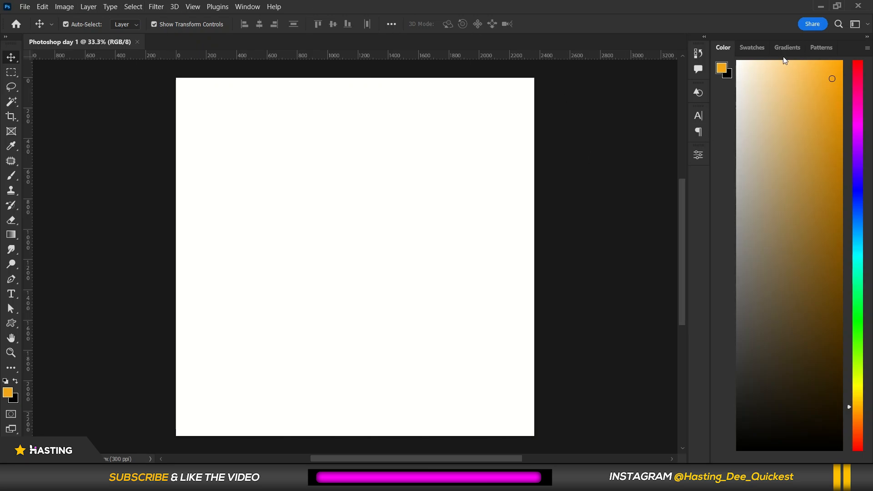
Float the Tools panel and pull the panel icons and the Color panel out of the dock onto the canvas.
left_click(241, 7)
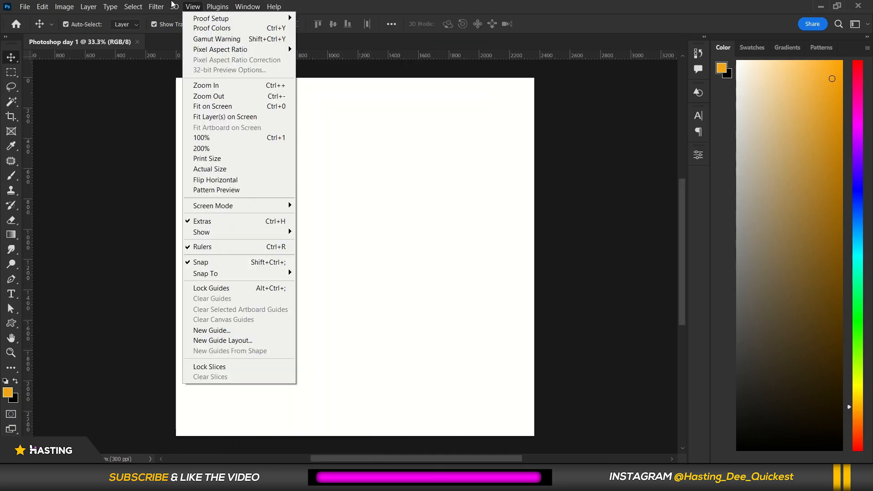
left_click(395, 5)
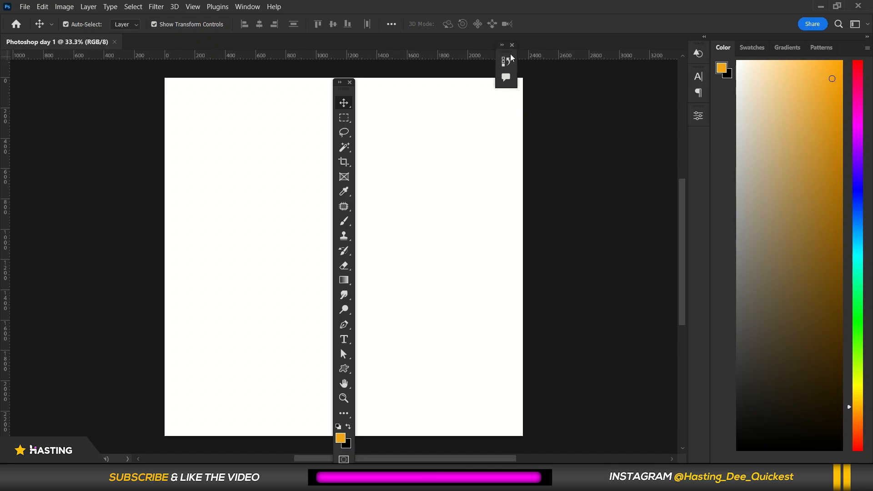
left_click_drag(508, 53, 422, 65)
left_click_drag(698, 53, 546, 57)
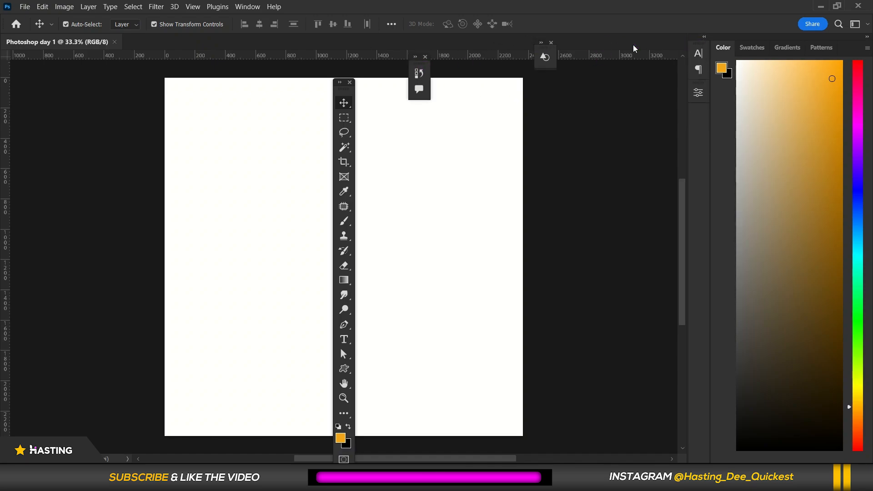
left_click_drag(723, 48, 422, 82)
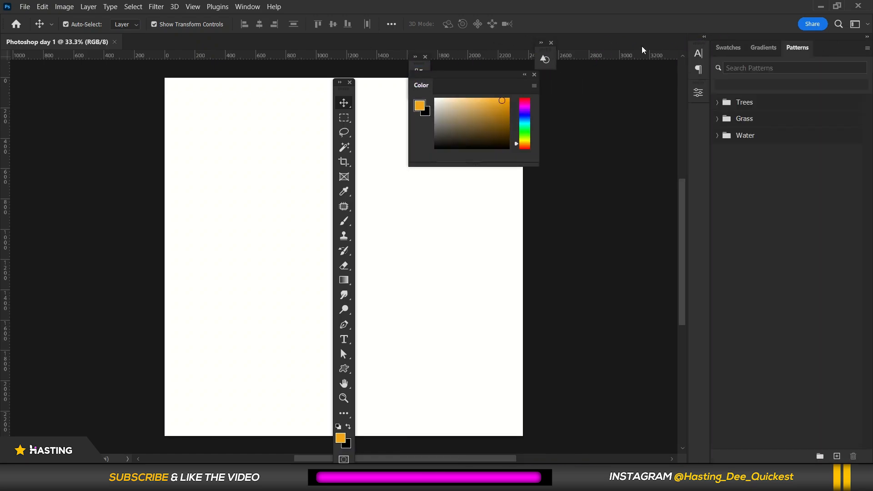
Reset the Essentials workspace.
left_click(243, 6)
mouse_move(255, 27)
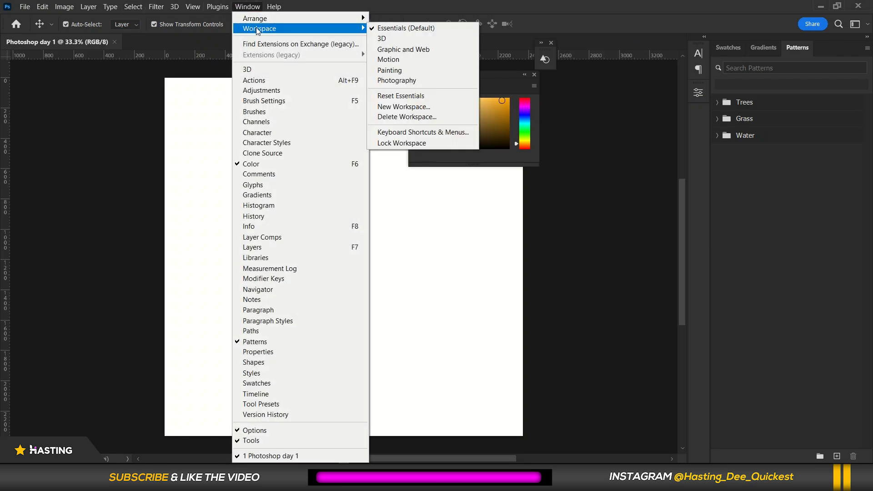
left_click(426, 97)
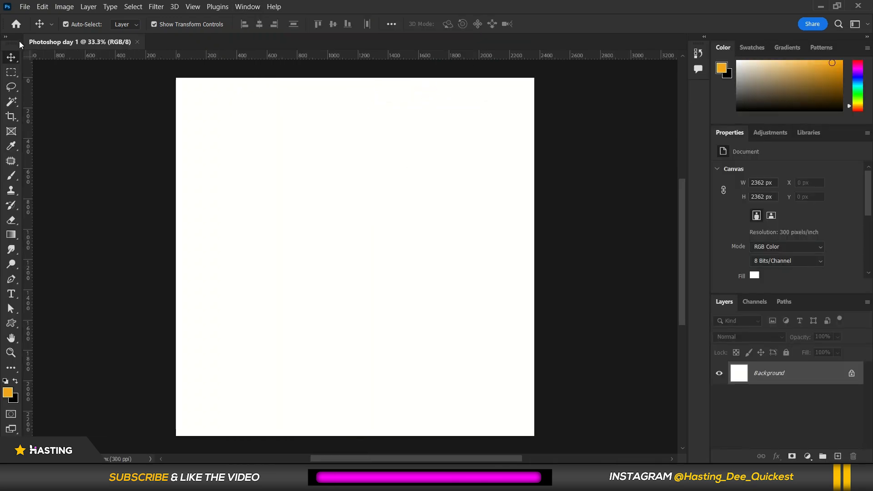
Move the Tools panel to the right edge and dock the panel column along the left side.
left_click_drag(10, 44, 669, 78)
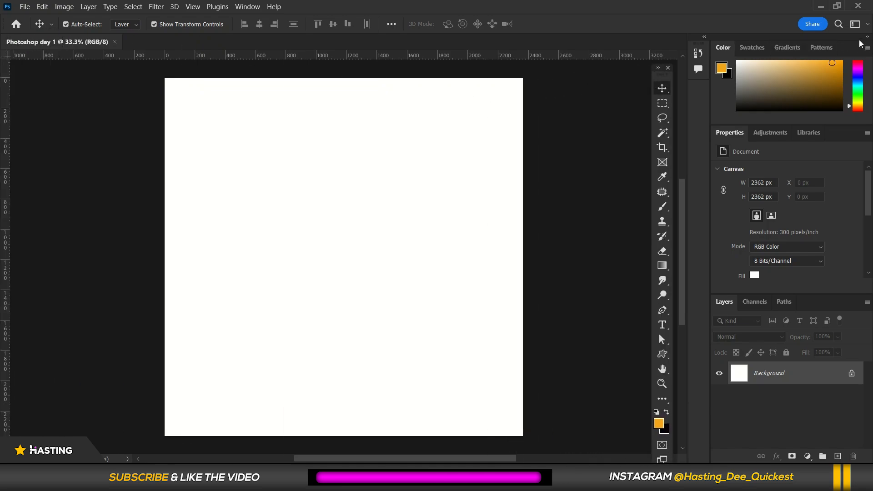
left_click_drag(860, 43, 304, 48)
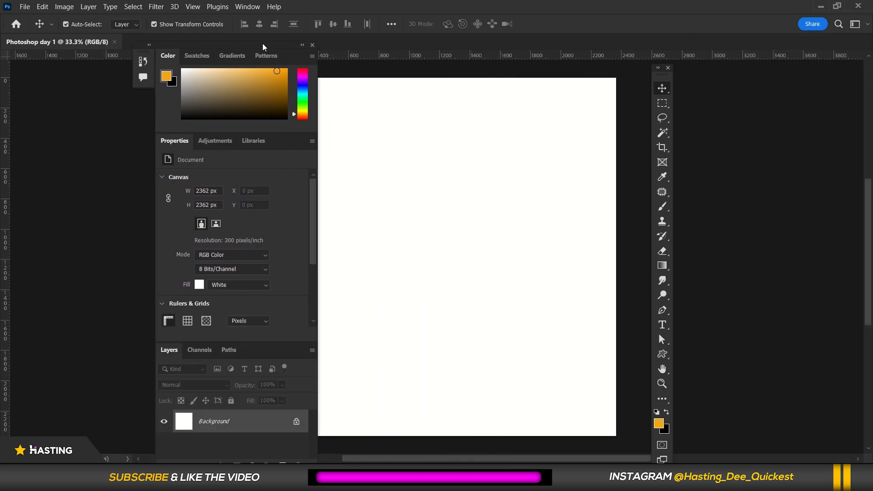
left_click_drag(263, 46, 1, 57)
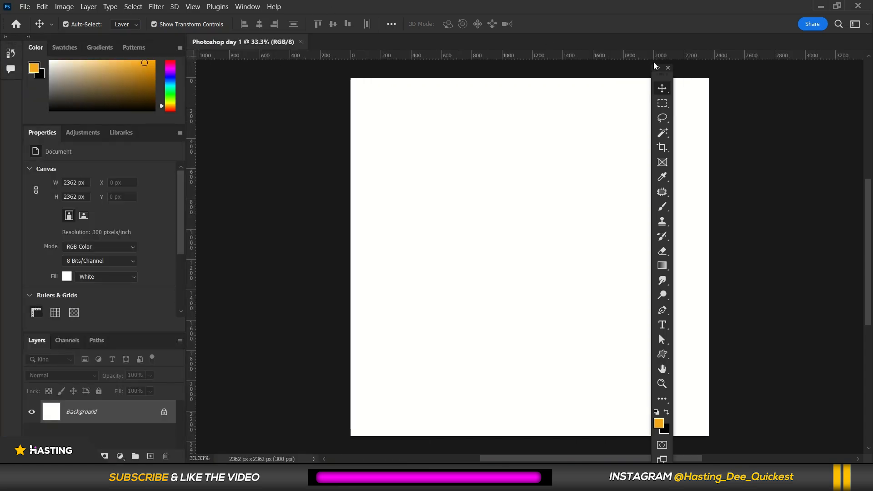
left_click_drag(659, 77, 868, 66)
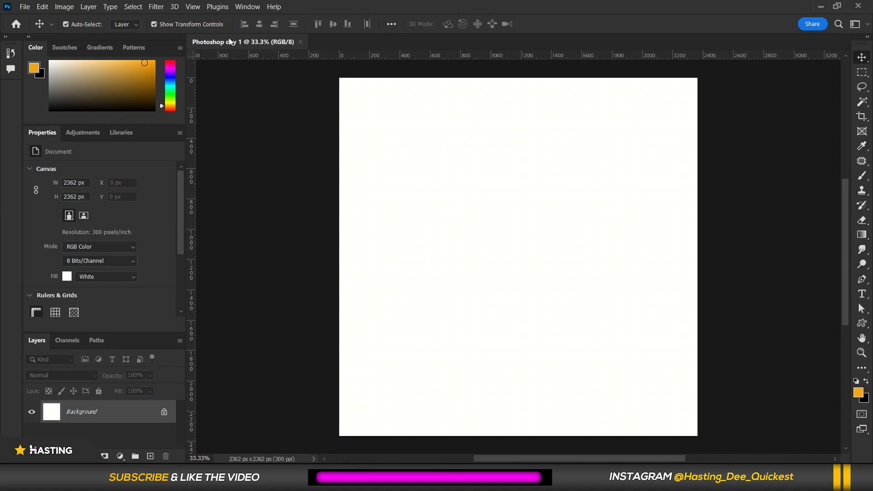
Float the document window, fit it on screen, and dock it back as a tab.
left_click_drag(230, 42, 427, 35)
key("ctrl+0")
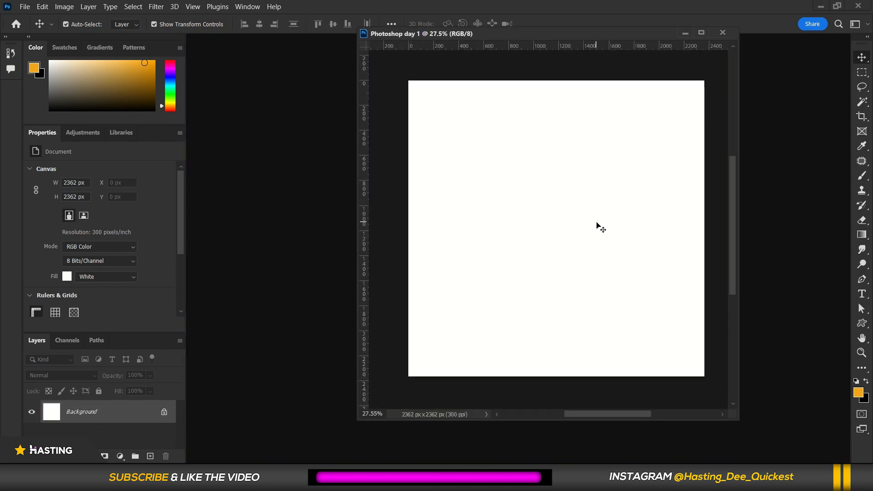
left_click_drag(433, 34, 351, 49)
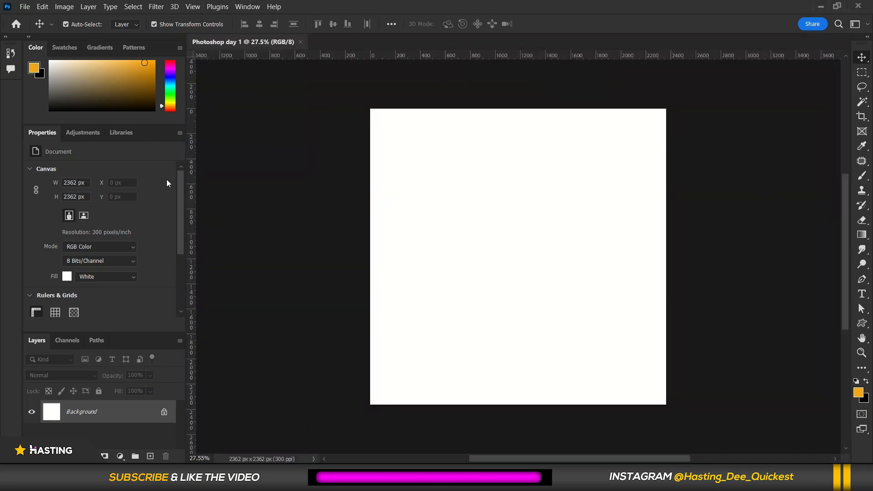
Restore the default layout with Reset Essentials.
left_click(253, 8)
mouse_move(259, 28)
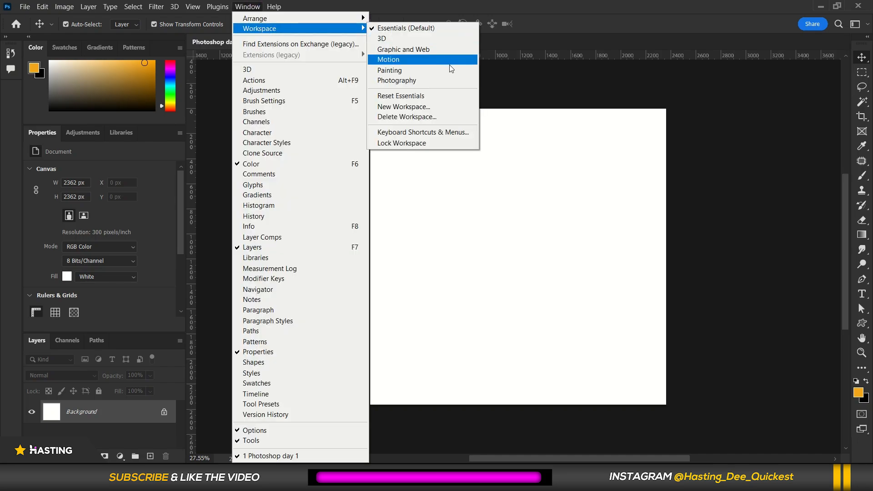
left_click(427, 95)
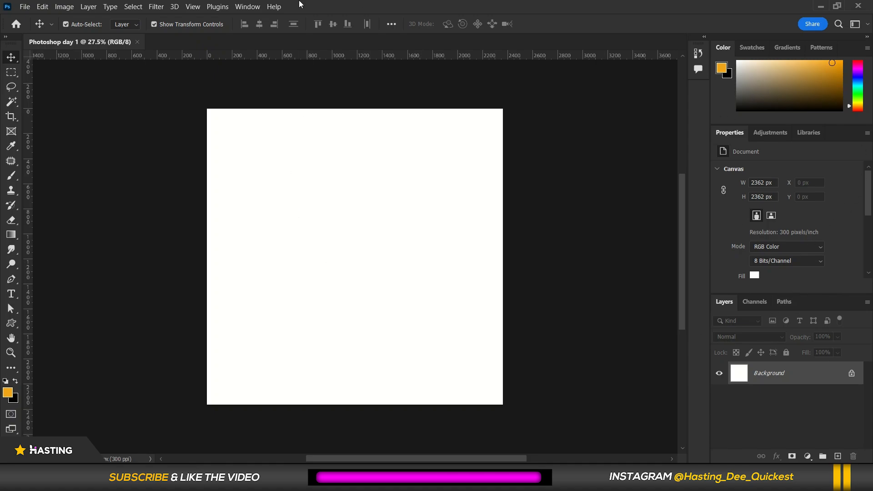
Hide the rulers and show them again.
scroll(244, 130, "up", 1)
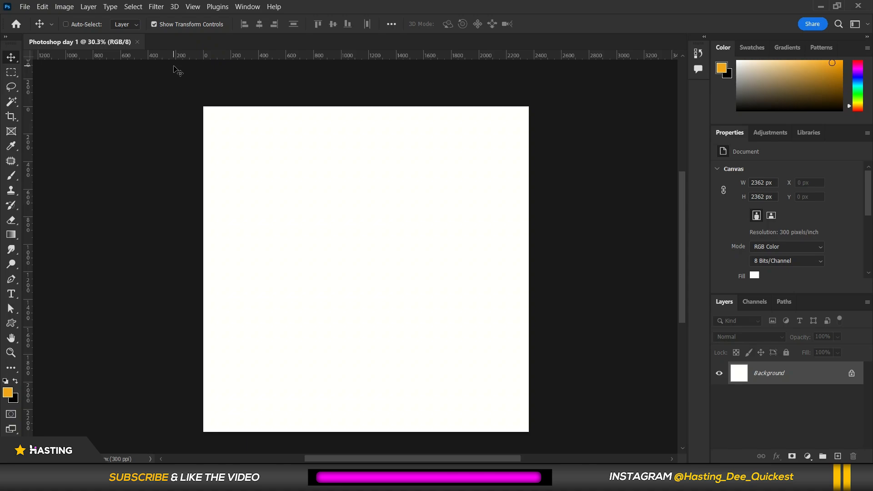
key("ctrl+r")
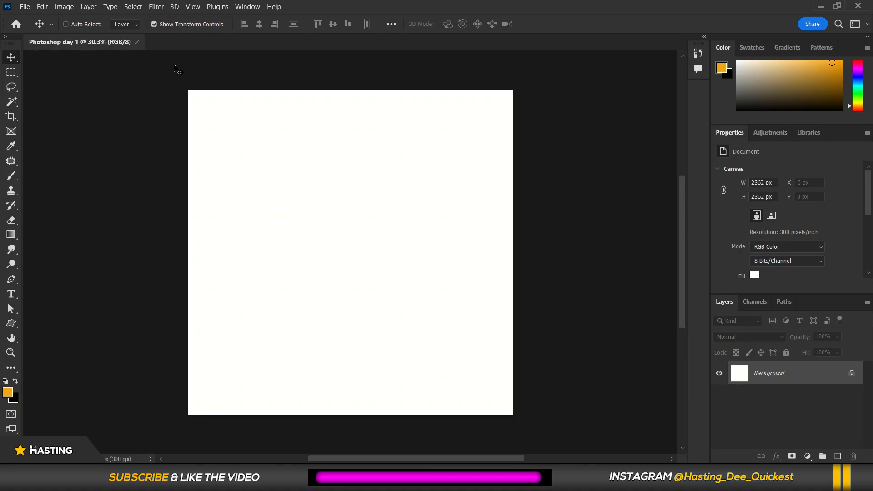
key("ctrl+r")
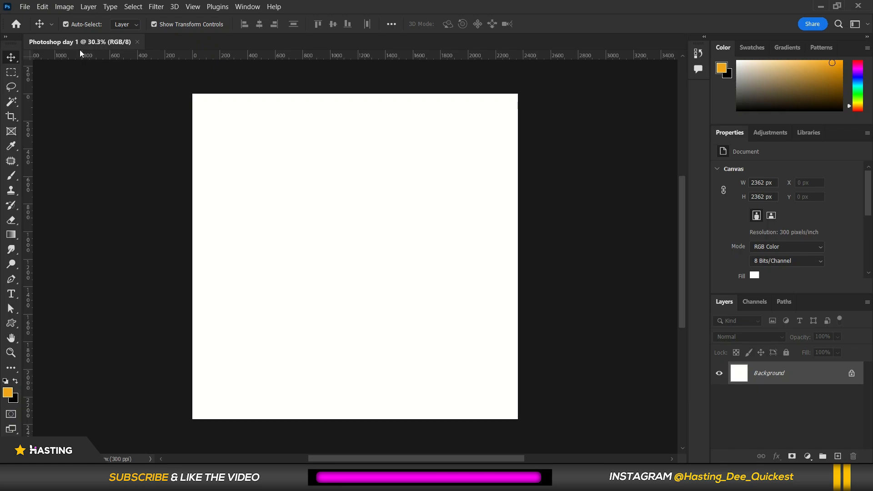
key("ctrl+plus")
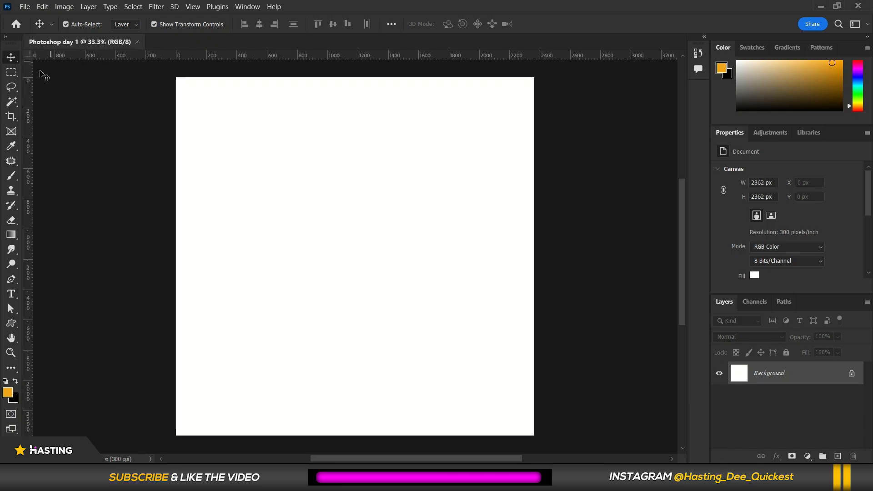
Add vertical guides near 200 px and 2200 px and two horizontal guides near the canvas top and bottom.
left_click_drag(26, 89, 208, 86)
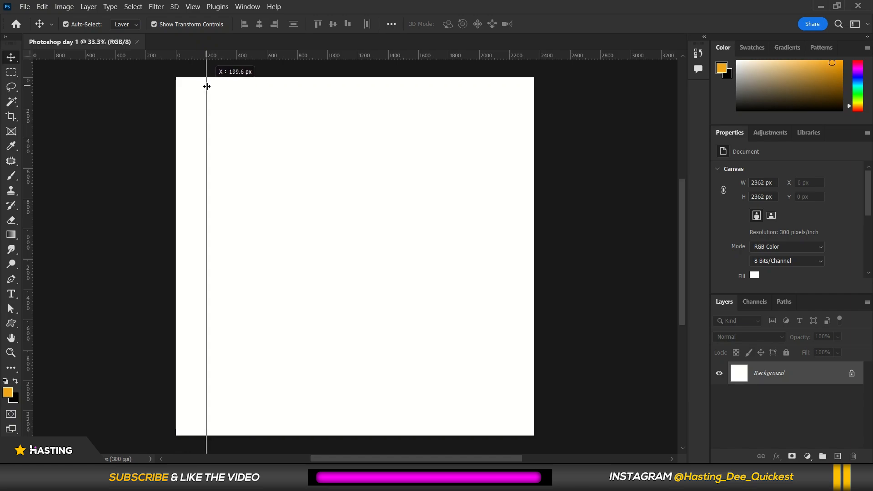
left_click_drag(207, 87, 207, 85)
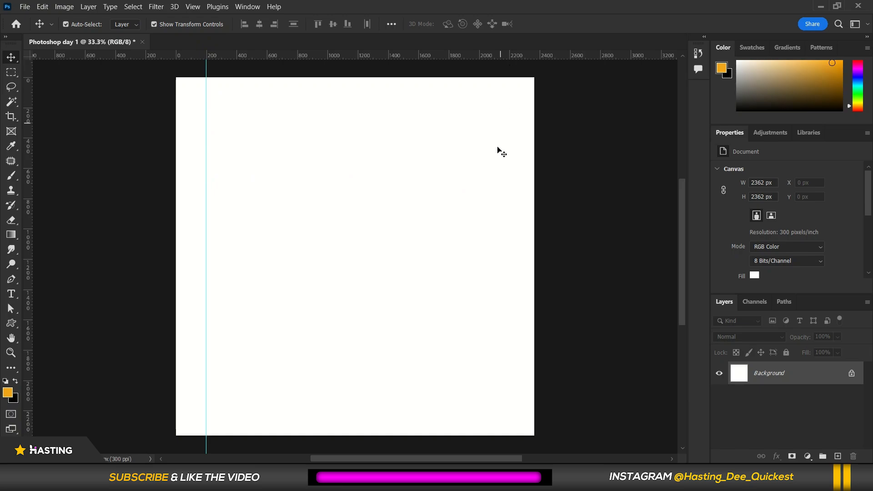
left_click_drag(27, 111, 510, 126)
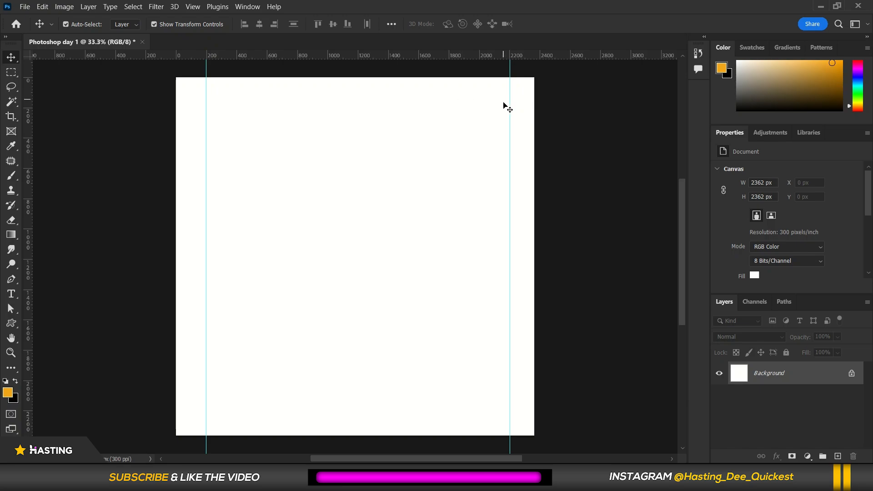
left_click_drag(510, 104, 505, 103)
left_click_drag(272, 56, 269, 101)
left_click_drag(278, 57, 267, 407)
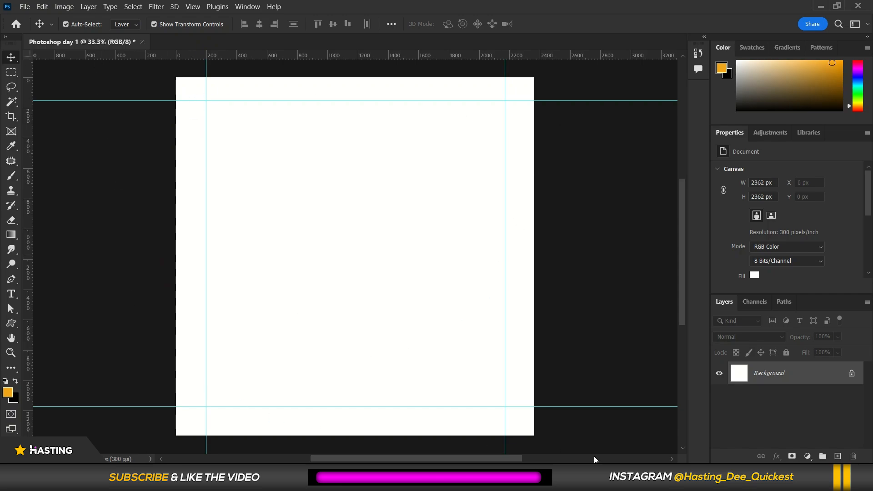
Hide the guides.
scroll(375, 200, "up", 2)
scroll(375, 201, "down", 4)
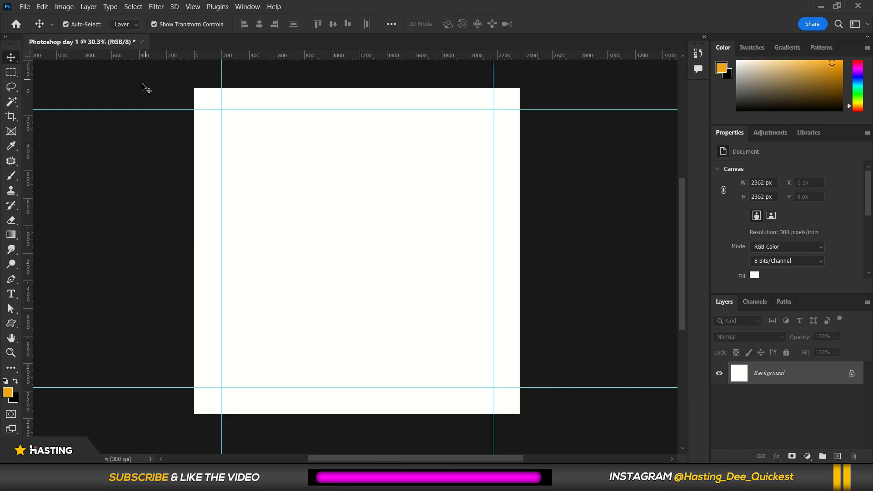
left_click(193, 10)
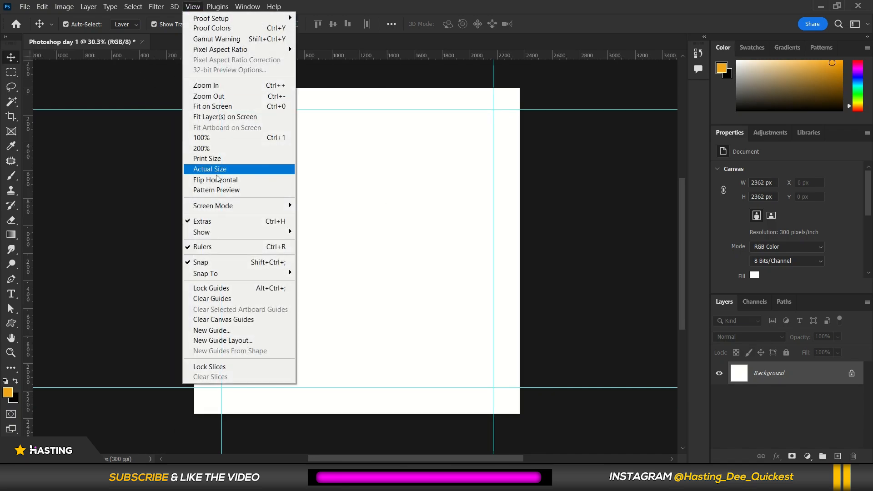
mouse_move(229, 232)
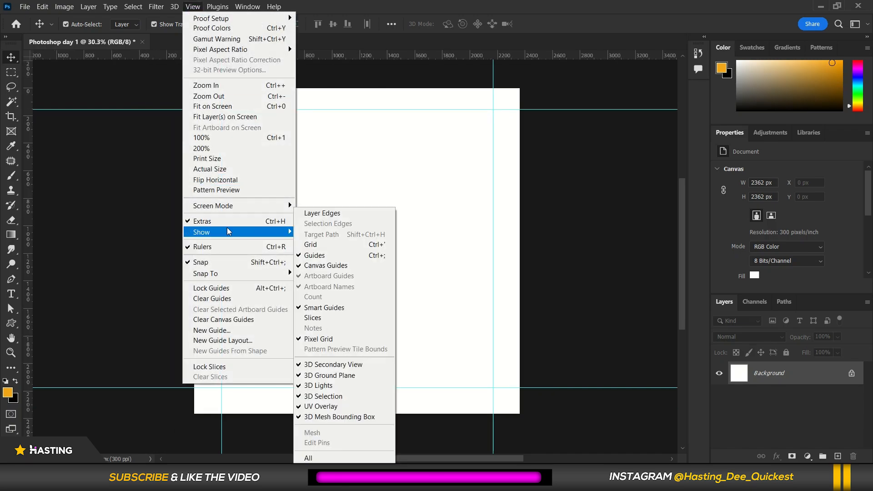
left_click(316, 256)
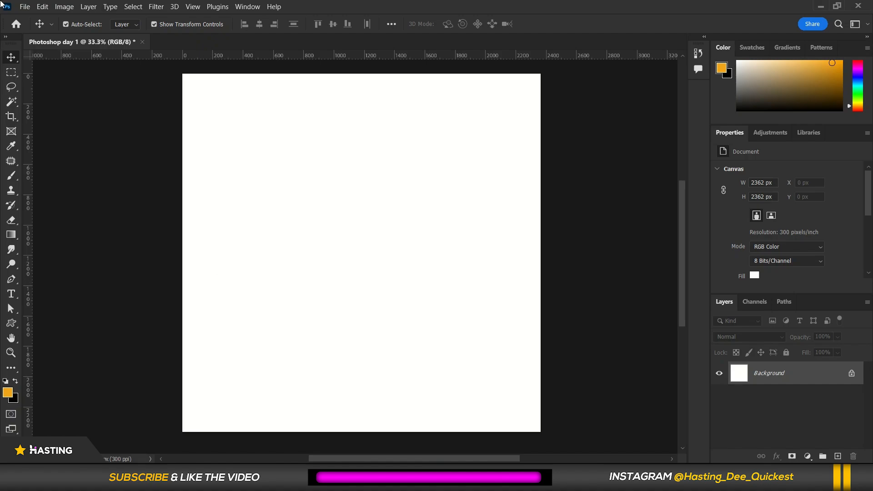
Place the dark polygon background image from the Documents folder as an embedded layer.
left_click(25, 6)
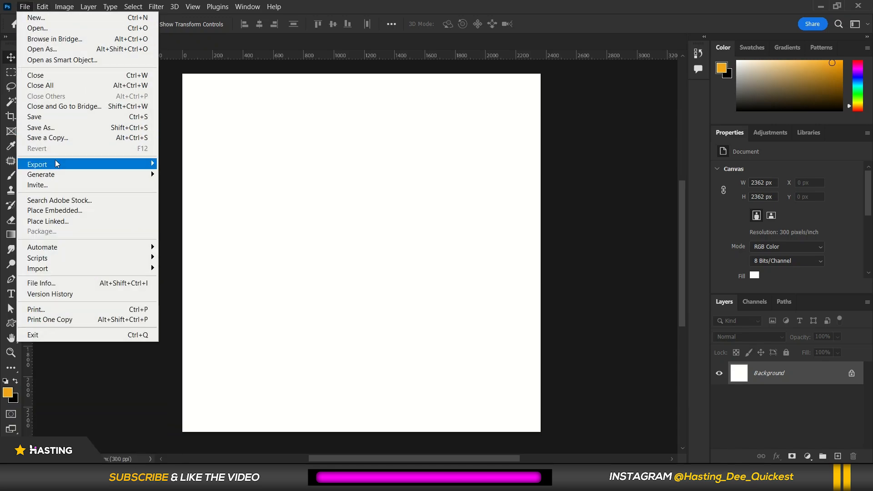
left_click(71, 212)
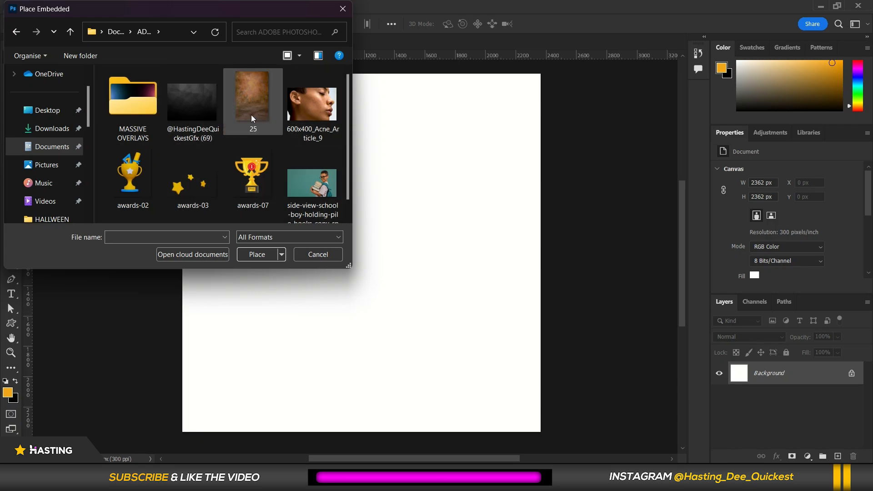
left_click(182, 94)
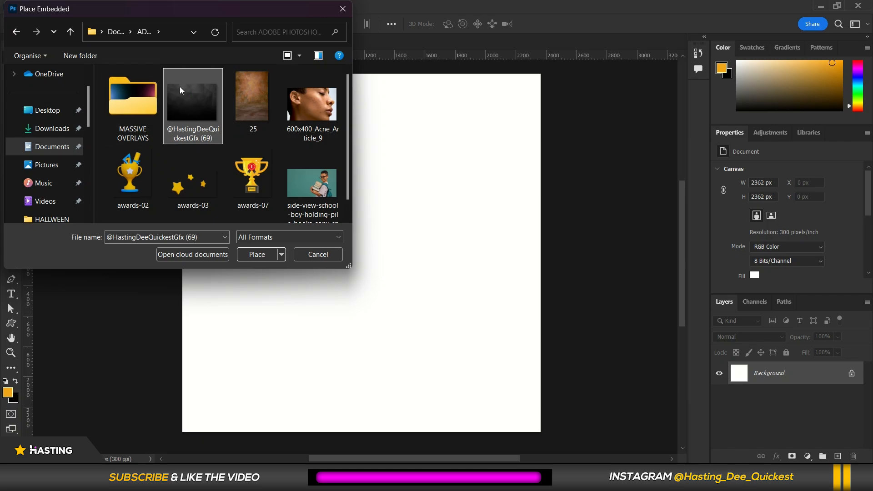
left_click(256, 257)
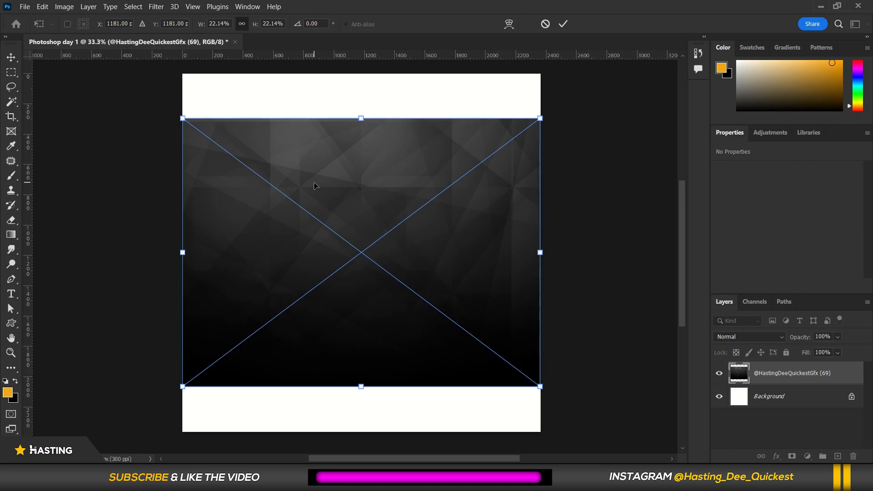
Scale the placed polygon image up from its corners so it covers the whole canvas, and commit the transform.
scroll(367, 143, "down", 1)
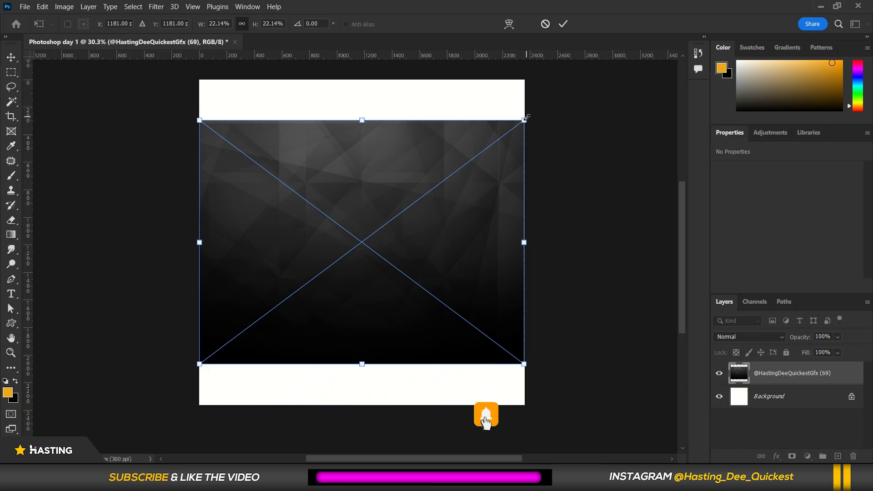
left_click_drag(526, 118, 586, 73)
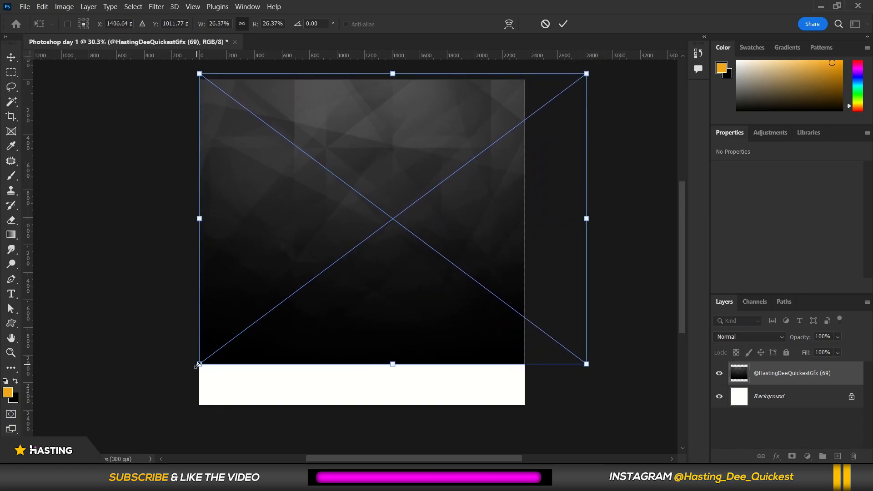
left_click_drag(199, 365, 123, 420)
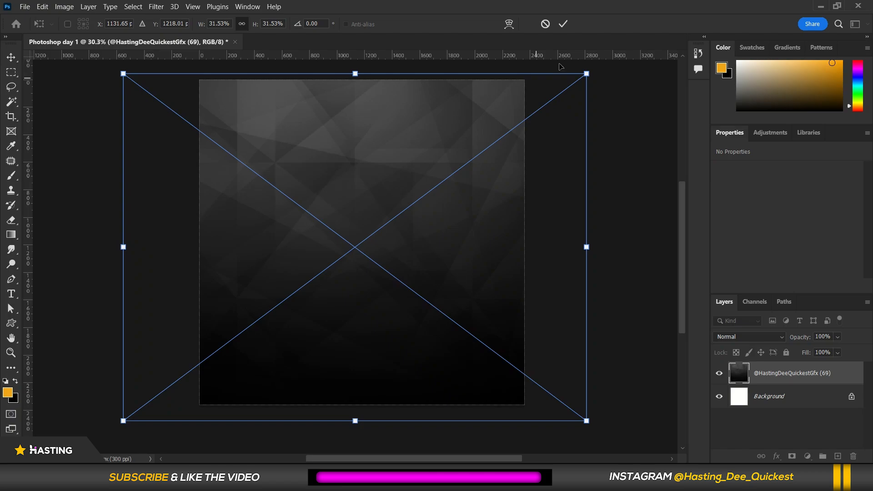
left_click(563, 27)
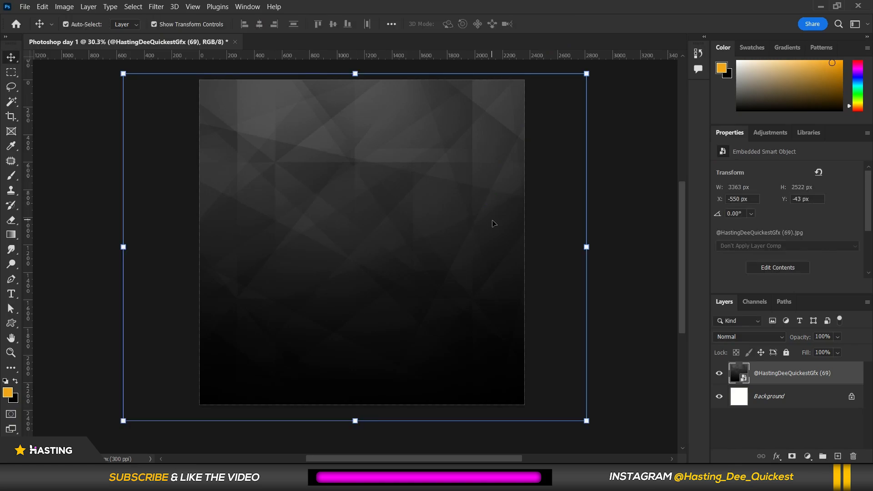
Switch the pasteboard colour around the canvas to Black, then Dark Gray, then Medium Gray.
scroll(489, 220, "down", 2)
scroll(289, 202, "up", 1)
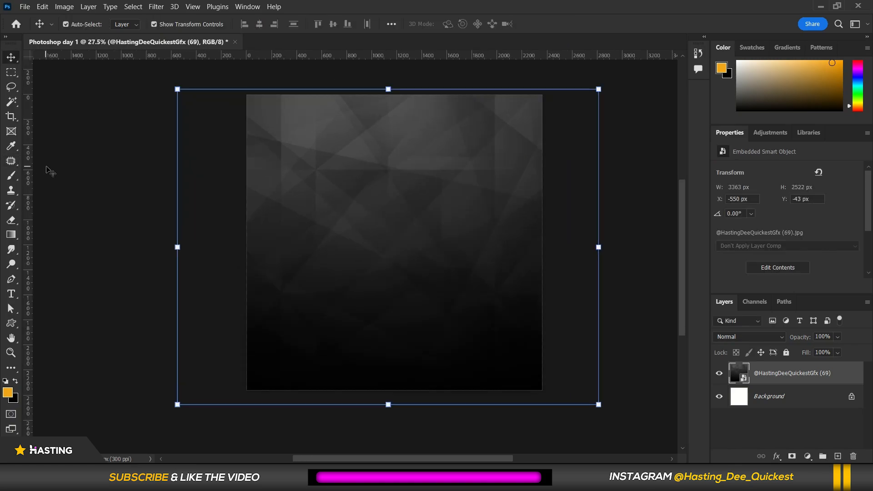
left_click(83, 175)
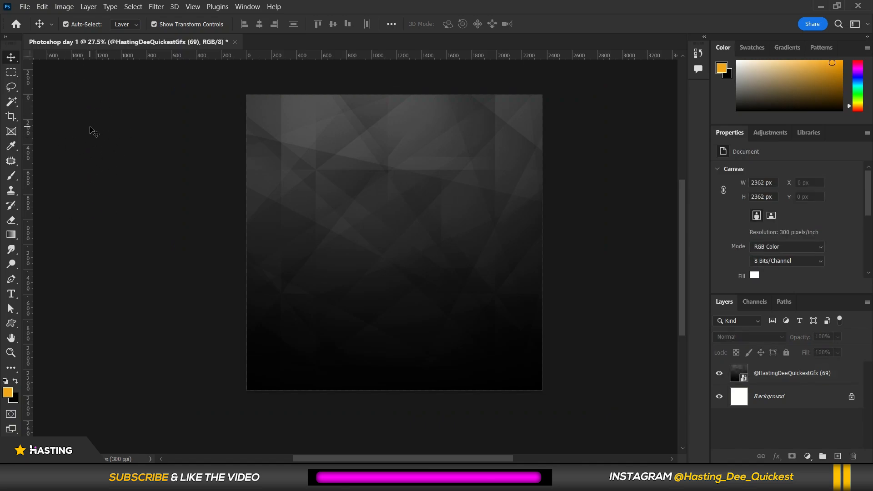
right_click(91, 130)
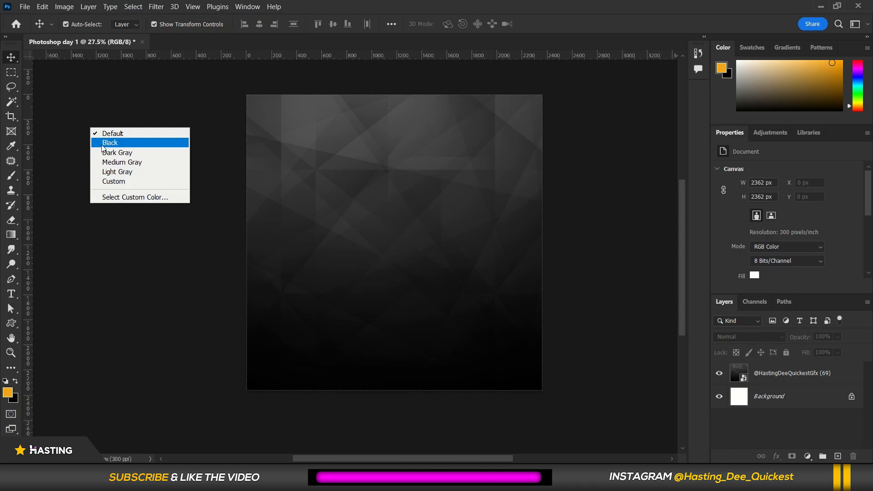
left_click(103, 144)
right_click(100, 140)
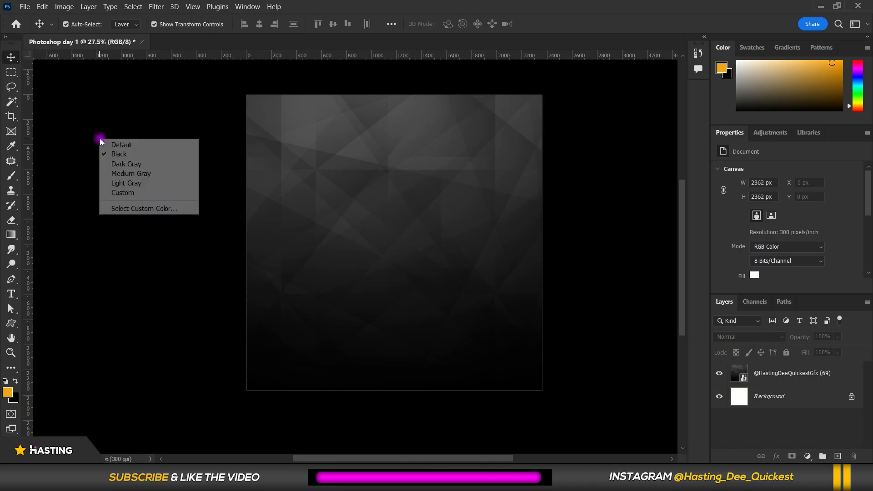
left_click(110, 166)
right_click(111, 164)
left_click(122, 199)
Set a custom pasteboard colour of 9c00ff.
right_click(119, 188)
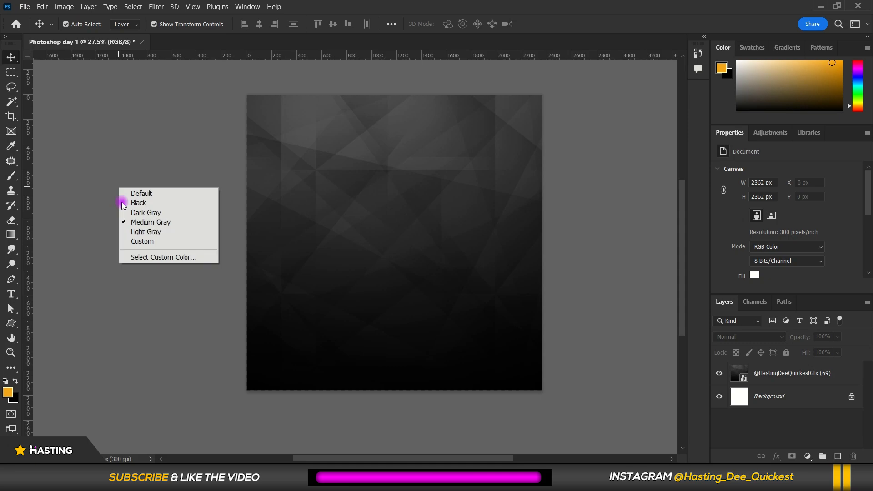
left_click(139, 257)
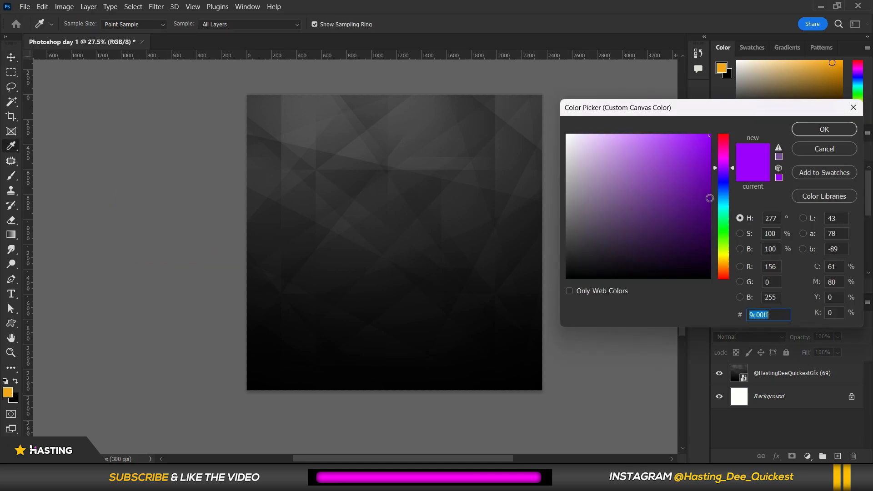
left_click(809, 129)
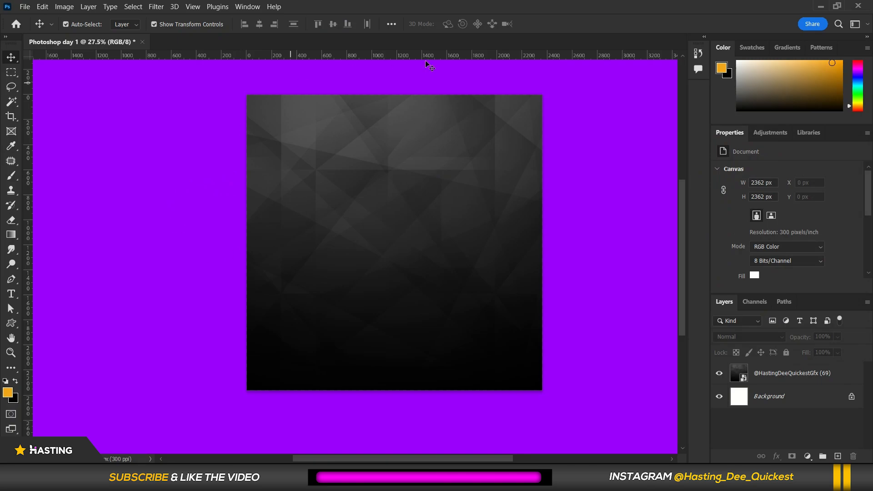
Reset the pasteboard colour to Default.
key("ctrl+plus")
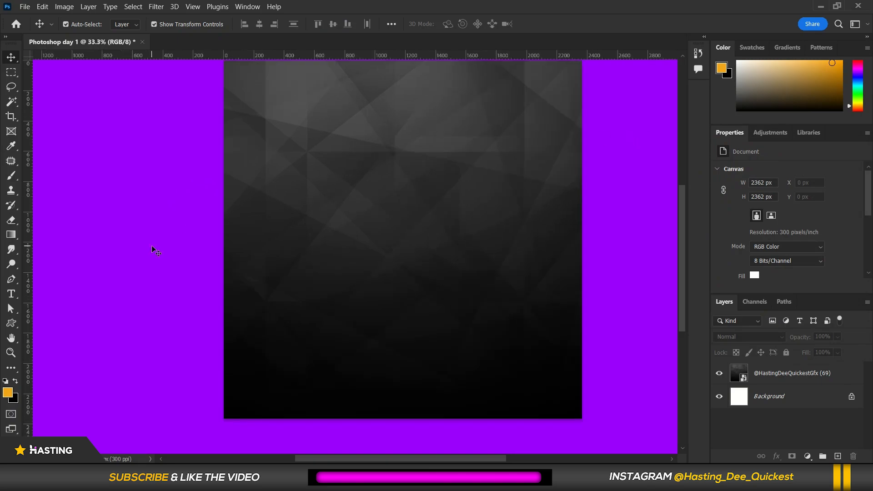
key("ctrl+minus")
right_click(96, 184)
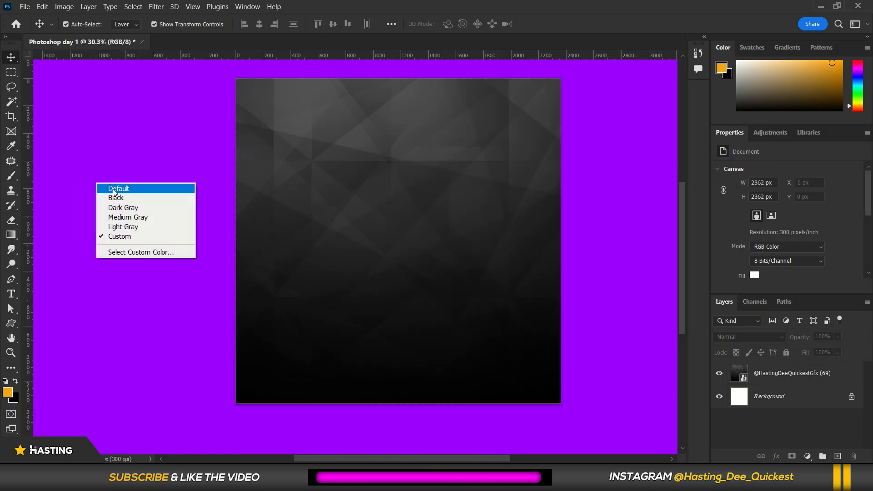
left_click(113, 188)
Toggle the visibility of the image layer and the Background layer off and on to compare them.
scroll(470, 182, "up", 2)
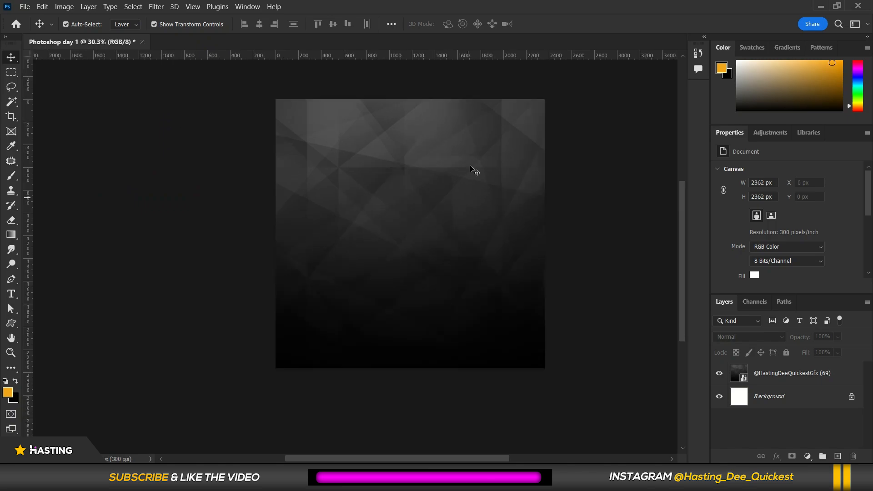
left_click(357, 213)
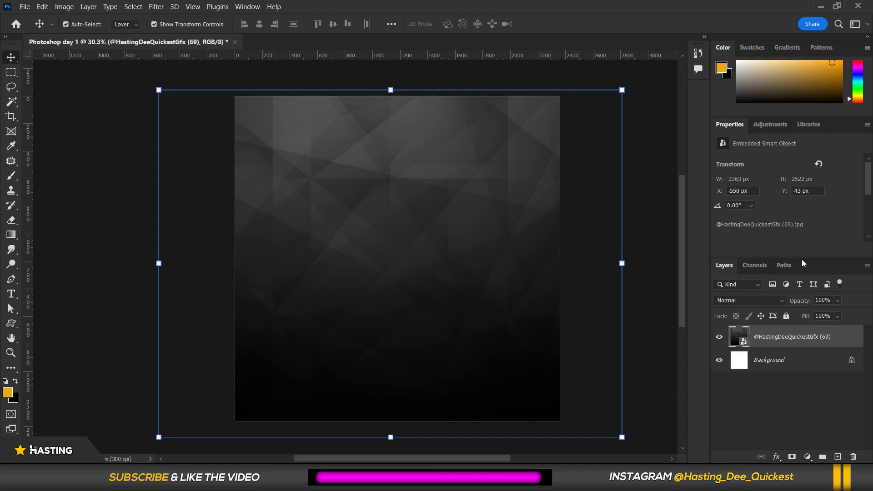
left_click(718, 336)
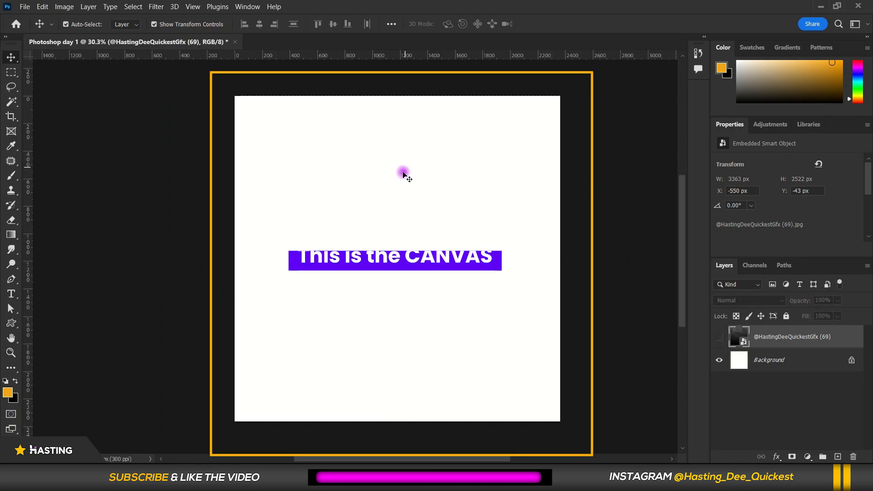
left_click(362, 197)
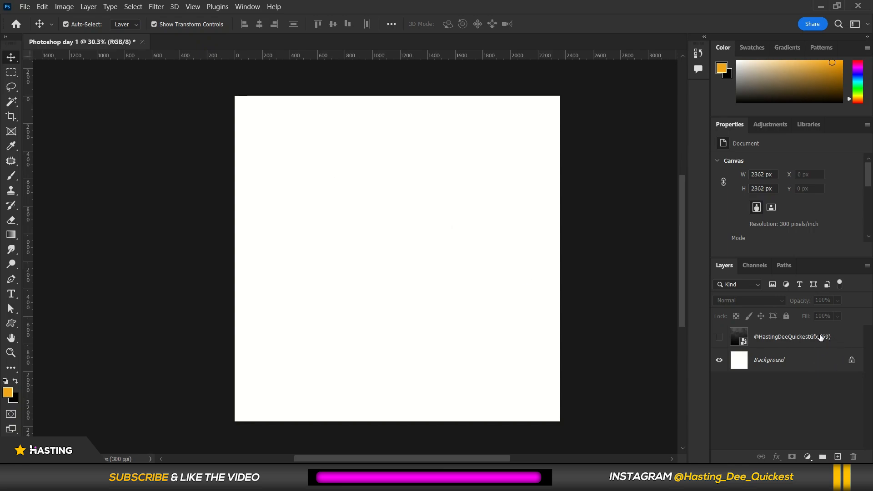
left_click(720, 337)
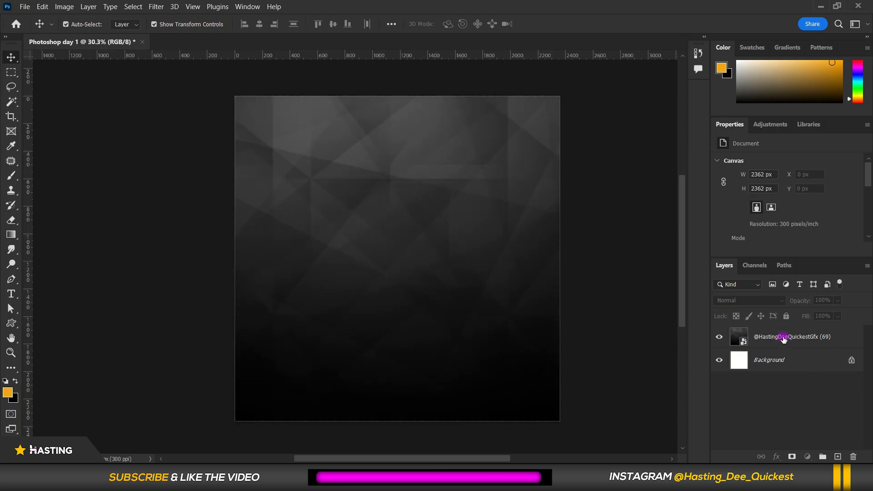
left_click(804, 340)
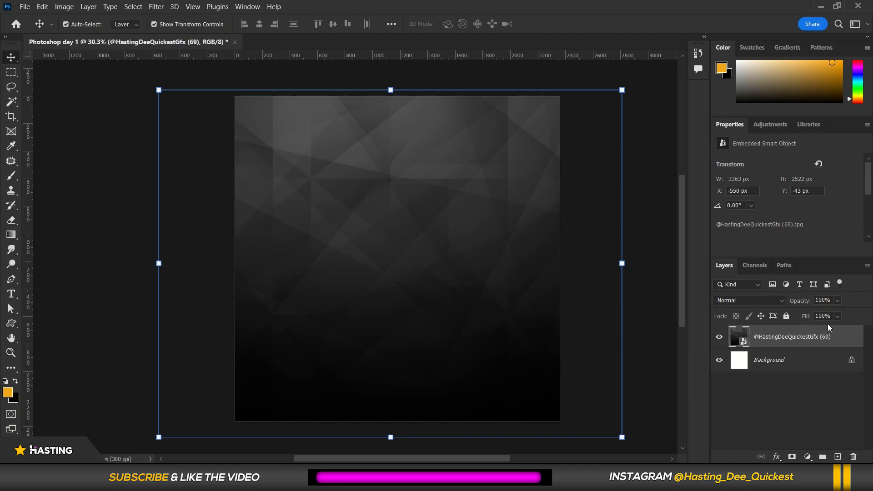
left_click(719, 338)
left_click(718, 338)
left_click(718, 337)
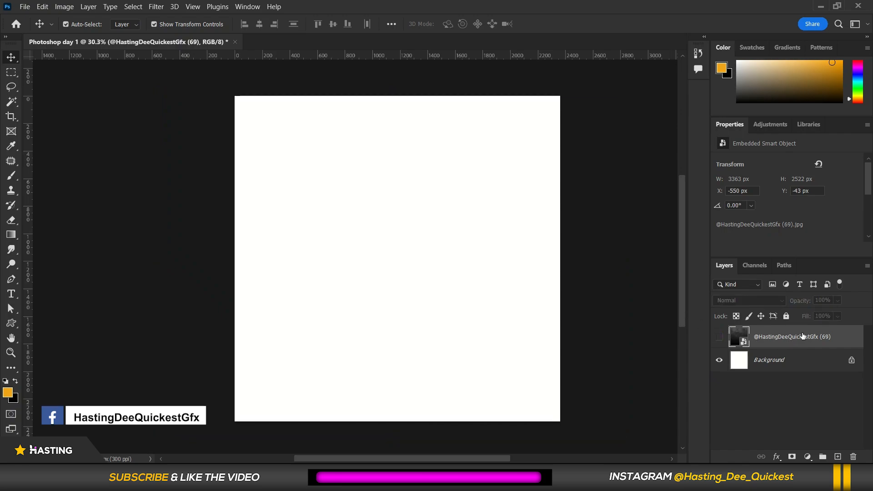
left_click(719, 361)
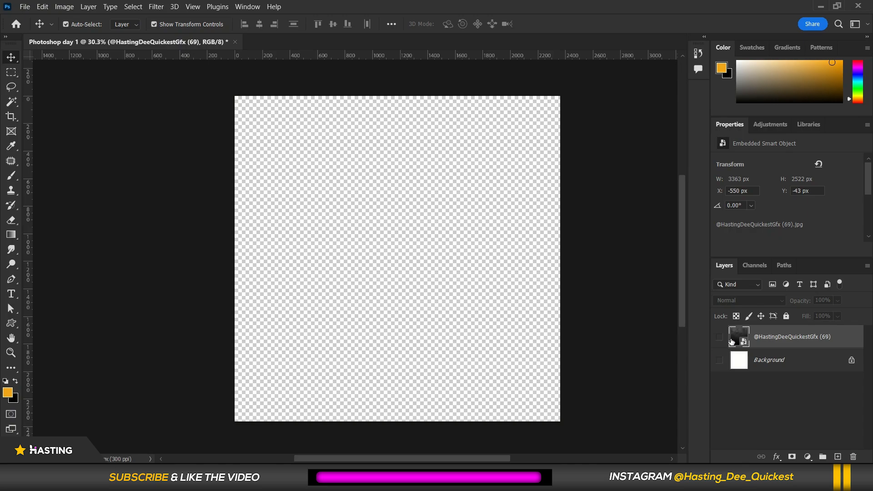
left_click(720, 361)
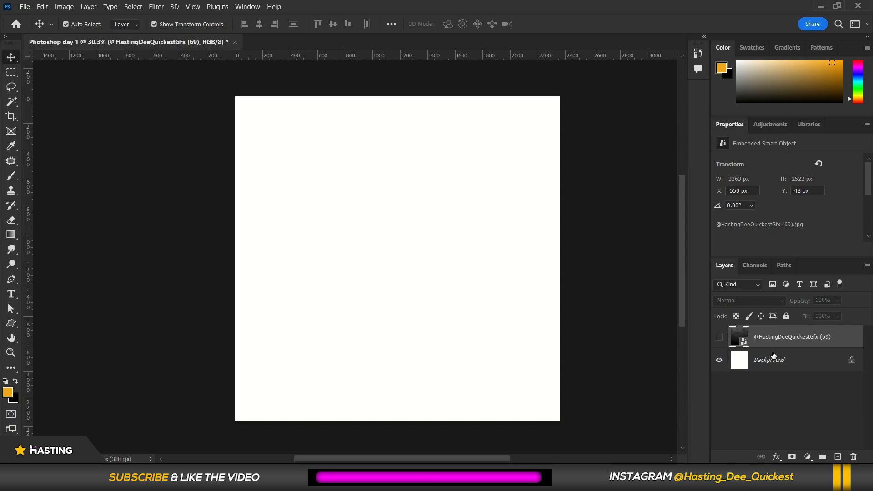
left_click(718, 338)
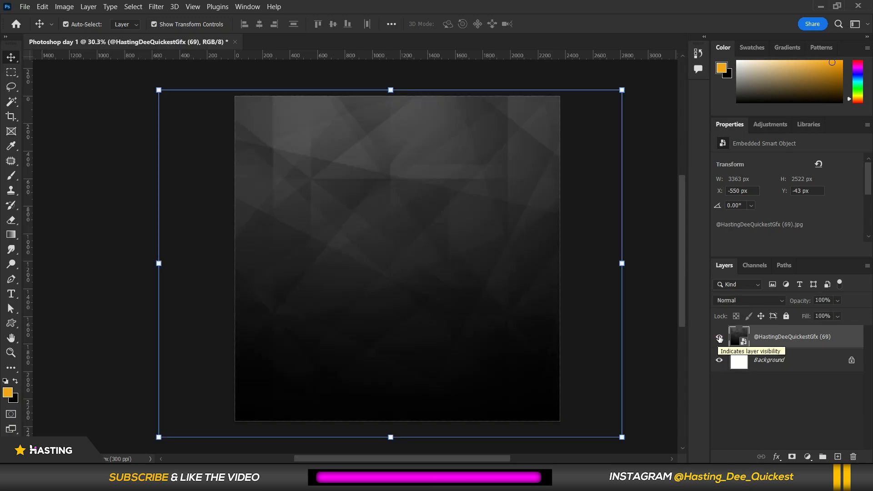
Open the image layer's Opacity and Fill sliders to examine them.
left_click(839, 301)
left_click(814, 312)
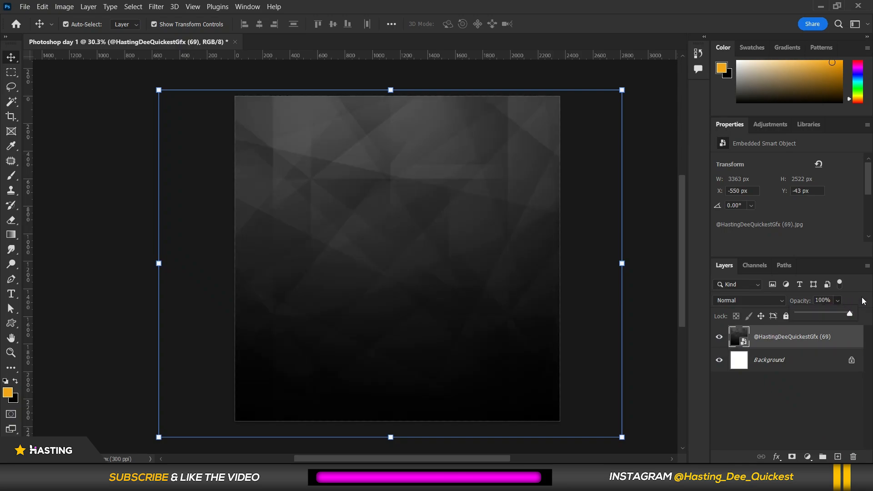
left_click(838, 316)
left_click_drag(810, 328, 865, 314)
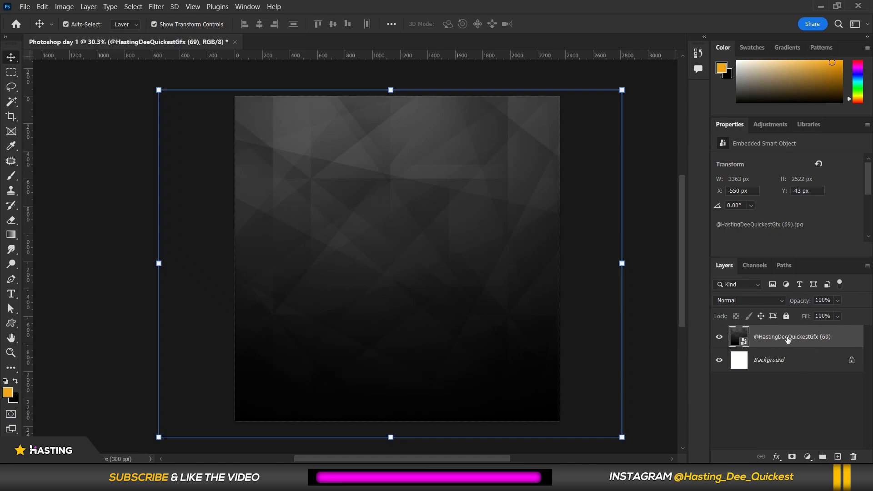
Lock all properties of the polygon image layer.
left_click(719, 337)
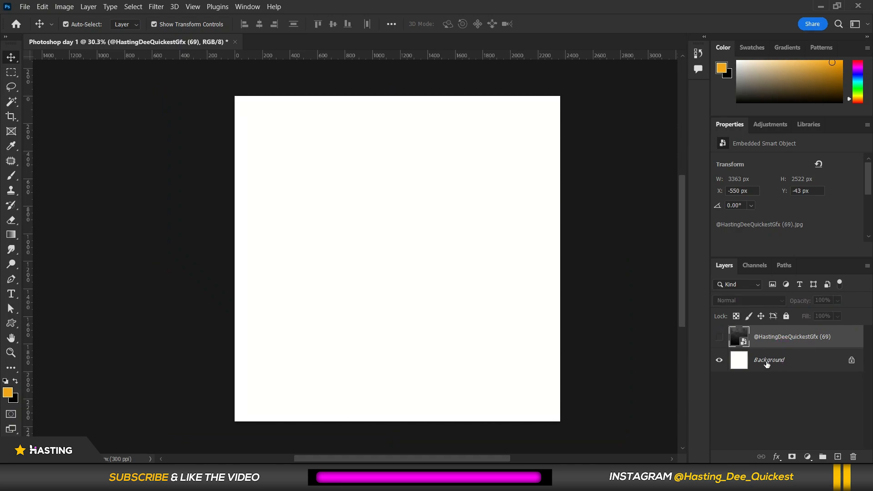
left_click(719, 337)
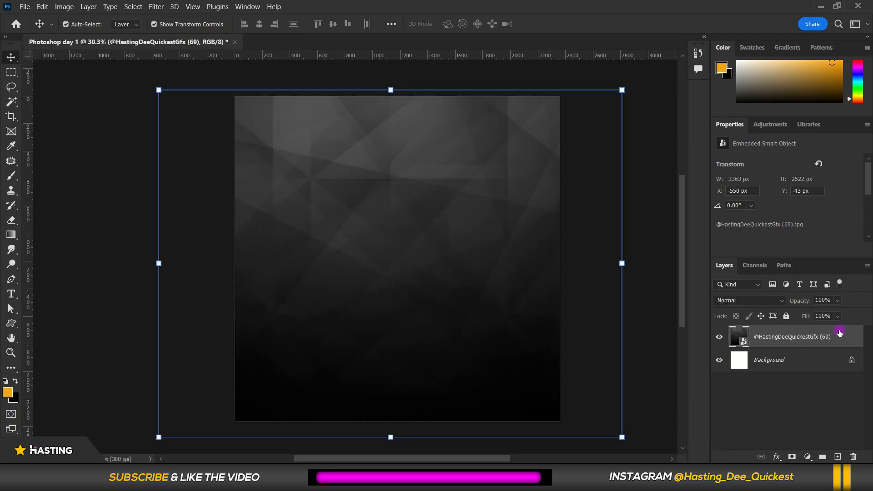
left_click(786, 316)
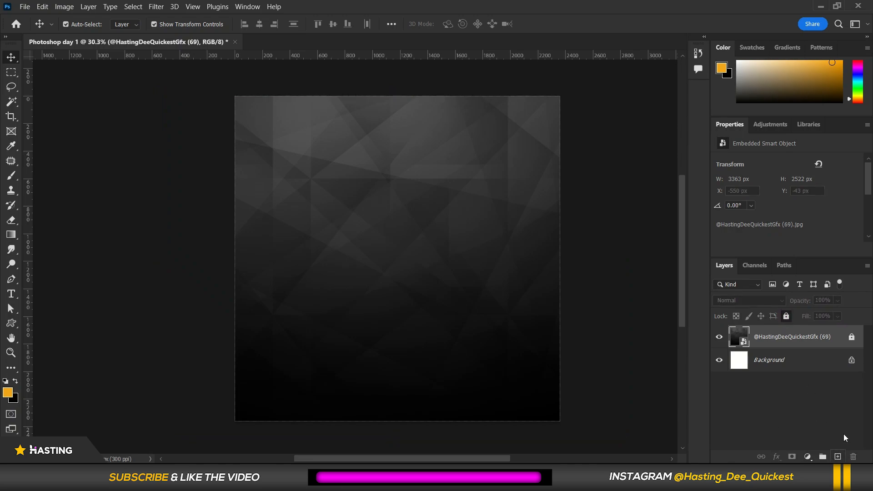
Add a new empty layer, toggle its visibility, and delete it again.
left_click(838, 457)
left_click(718, 337)
left_click(718, 337)
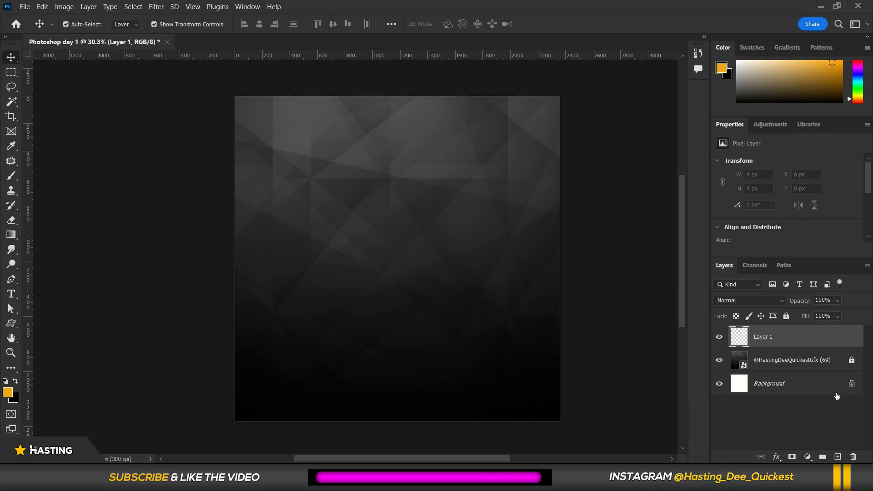
left_click(854, 457)
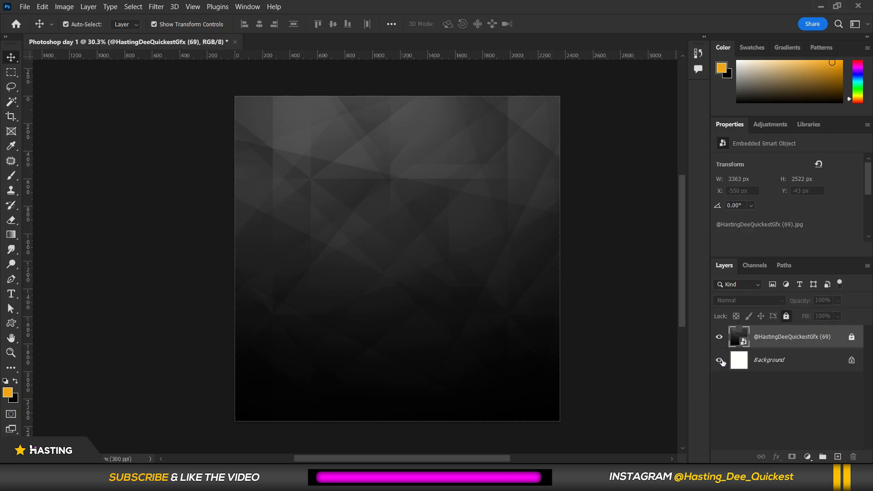
Add two new empty layers and move Layer 1 below the image layer, just above Background.
scroll(177, 162, "down", 1)
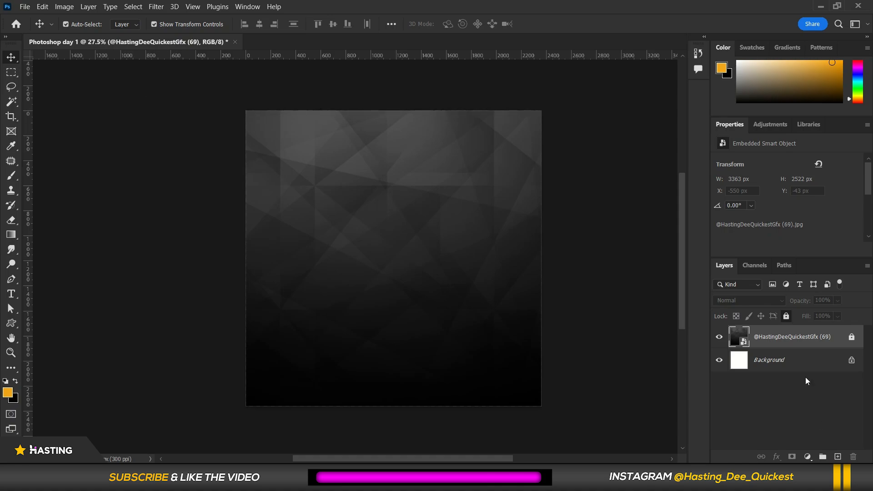
left_click(838, 457)
left_click(838, 457)
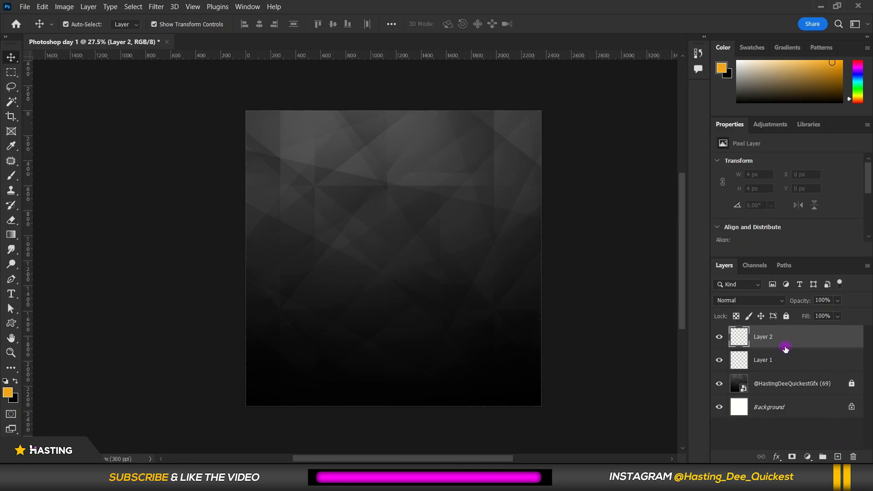
left_click(781, 361)
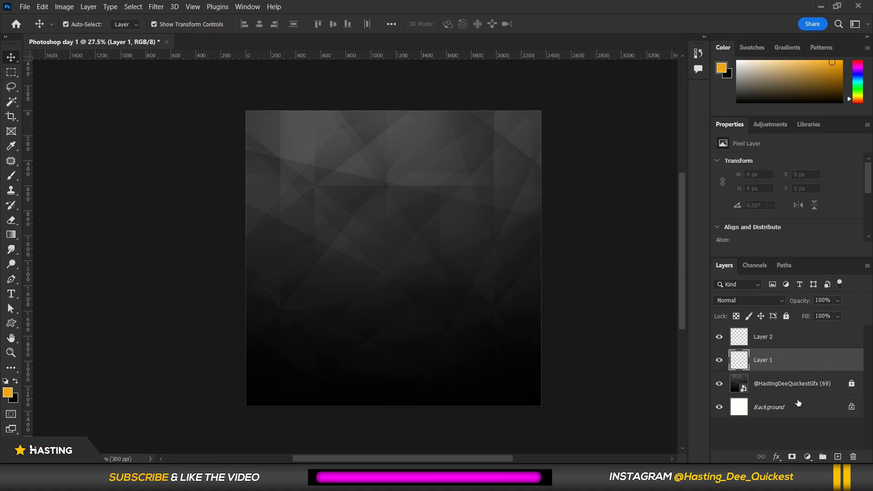
left_click_drag(789, 359, 799, 406)
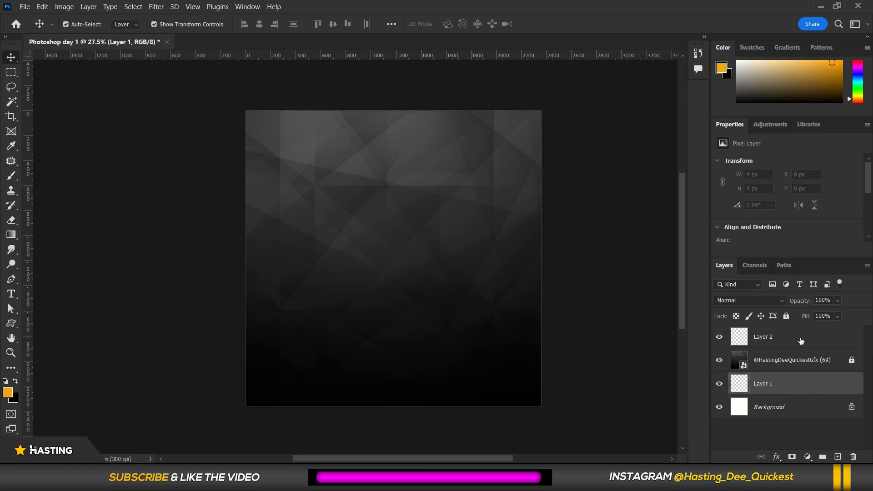
Move Layer 1 back above the image layer and select it together with Layer 2.
left_click_drag(793, 384, 792, 349)
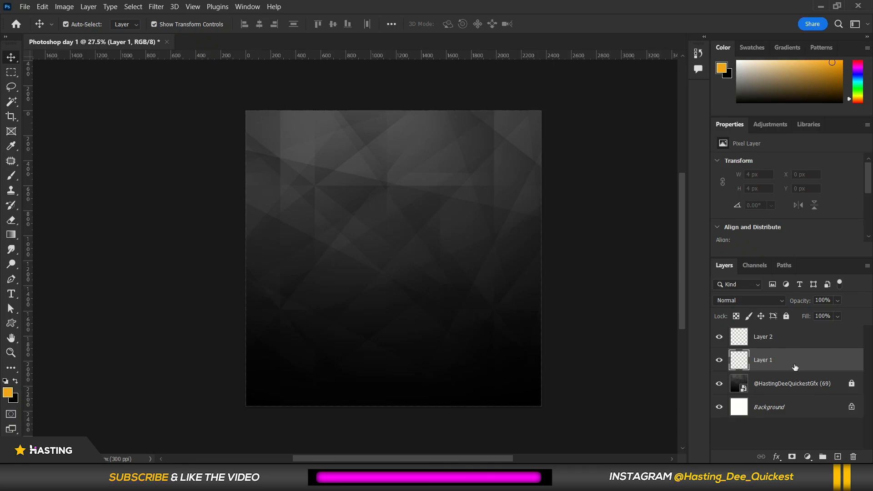
left_click(792, 340, "ctrl")
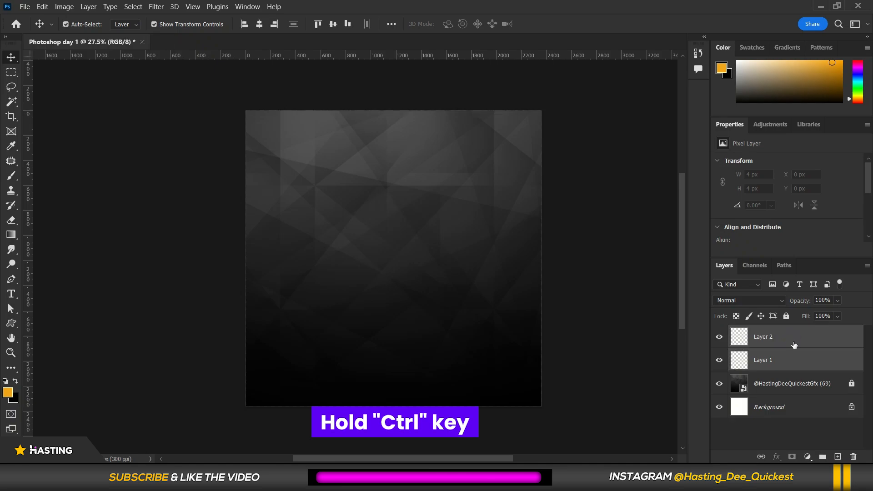
left_click(797, 361)
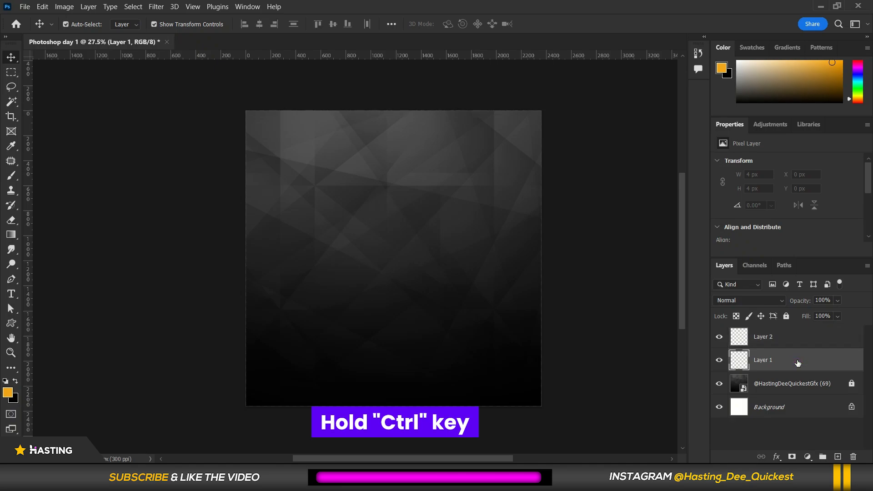
Add two more empty layers to the stack.
left_click(838, 457)
left_click(837, 457)
left_click(837, 457)
scroll(822, 422, "down", 1)
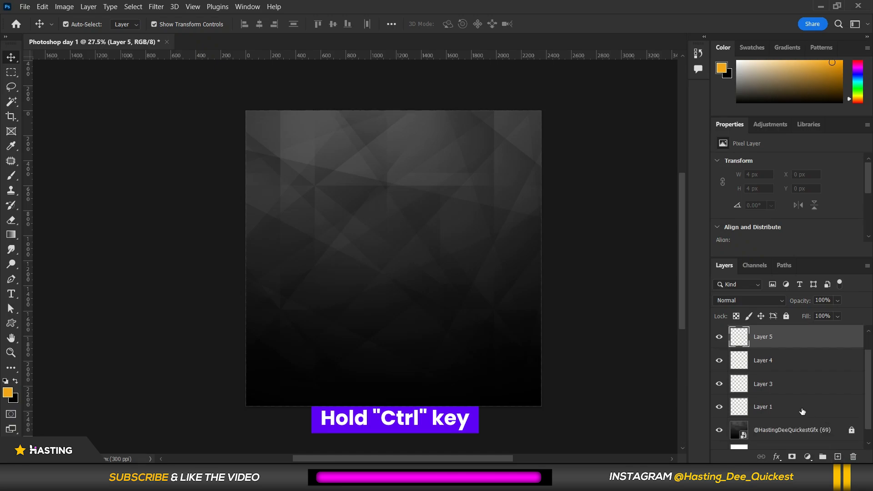
Practise selecting several layers individually and as a continuous range in the layer stack.
left_click(783, 407)
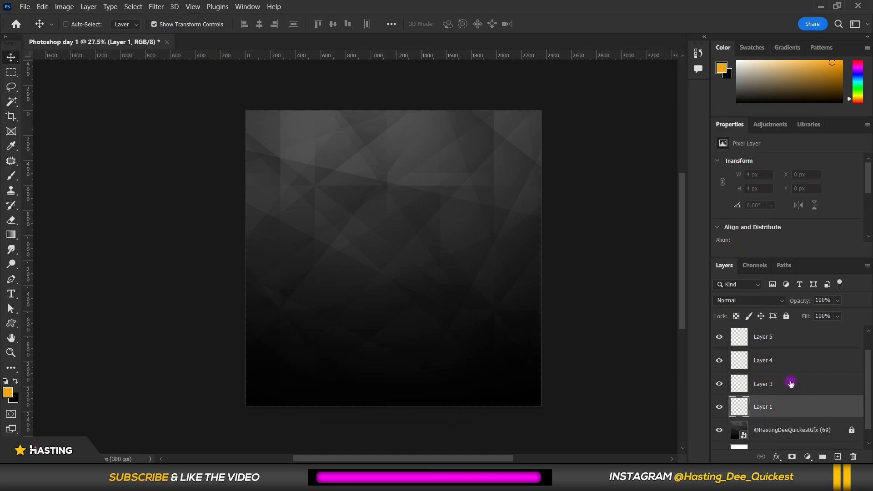
left_click(791, 385, "ctrl")
left_click(788, 360, "ctrl")
left_click(789, 337, "ctrl")
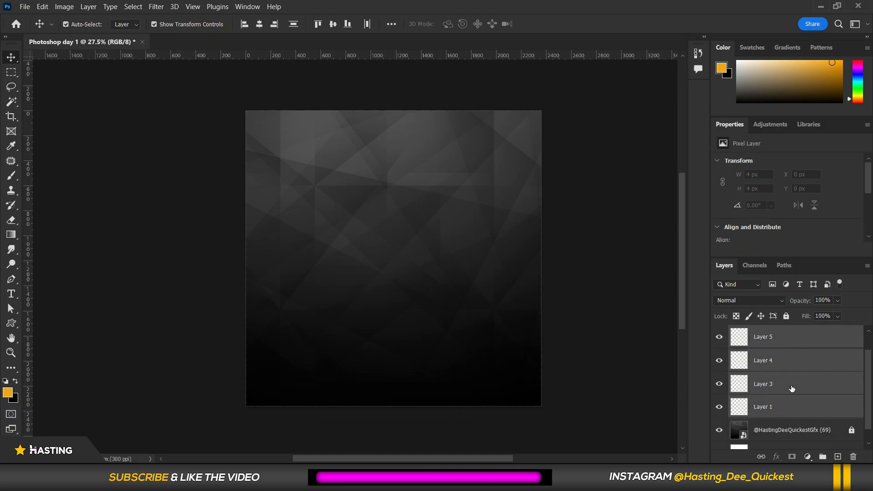
left_click(796, 430)
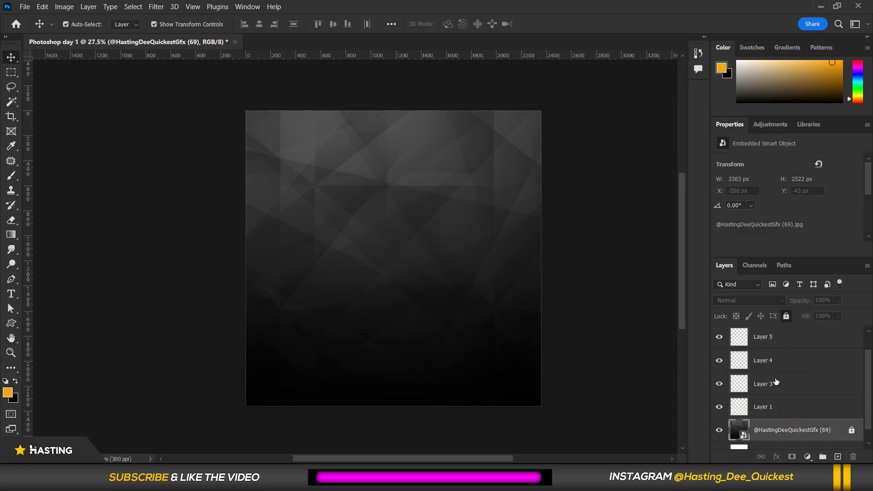
left_click(780, 410)
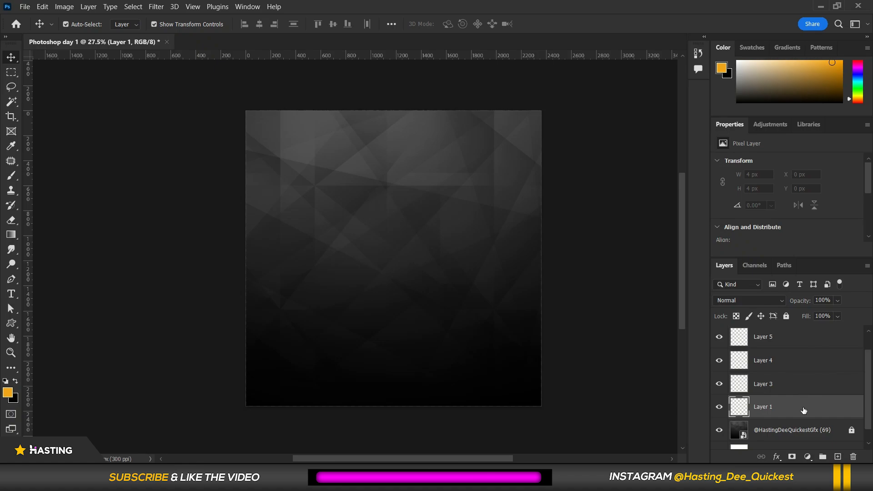
left_click(797, 336, "shift")
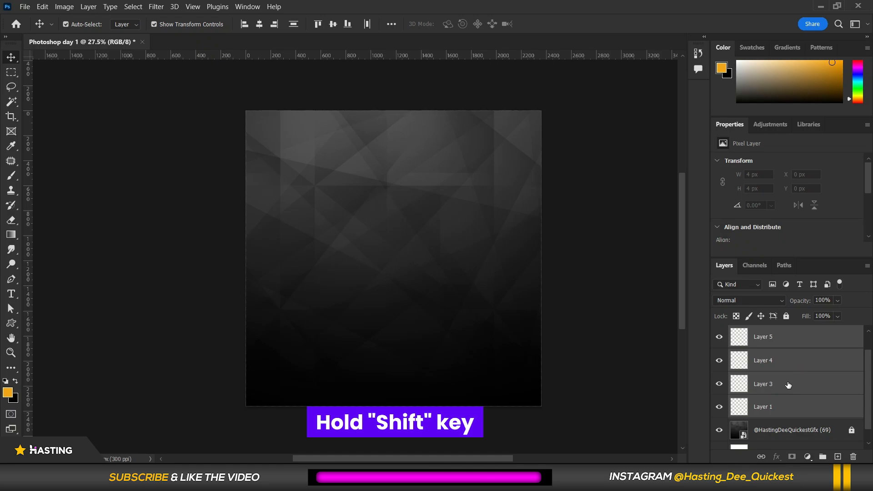
left_click(805, 434)
Delete Layer 1.
left_click(799, 407)
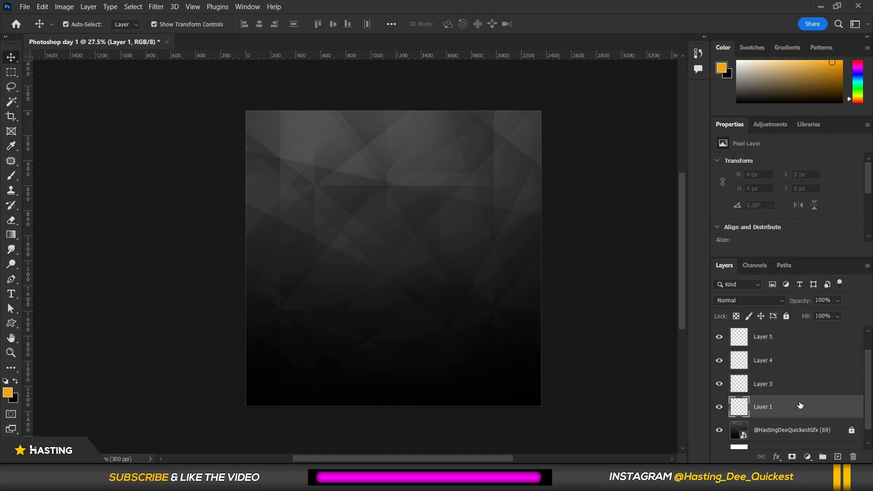
left_click(854, 457)
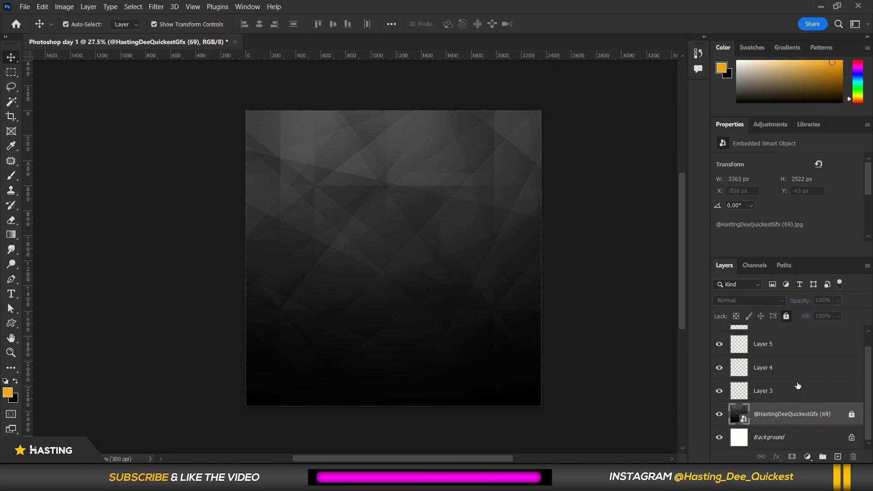
Select Layer 2 down to Layer 3 and group them.
scroll(798, 390, "up", 1)
left_click(794, 408)
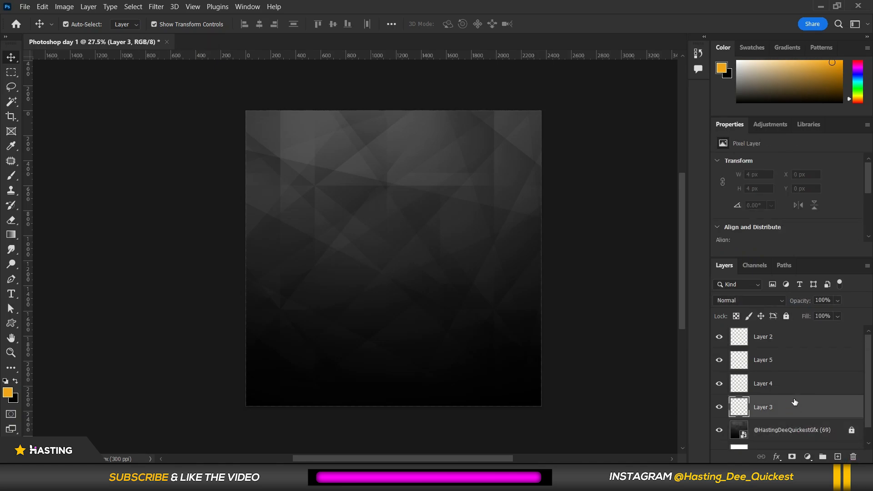
left_click(783, 340, "shift")
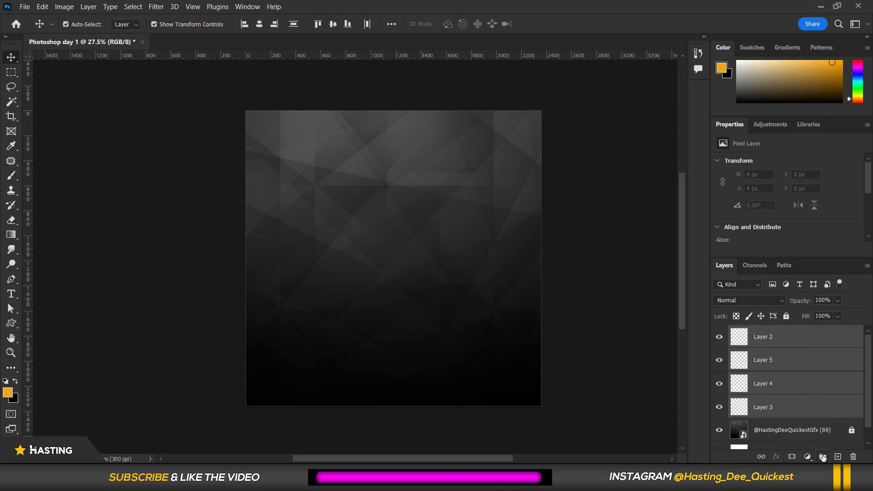
left_click(822, 456)
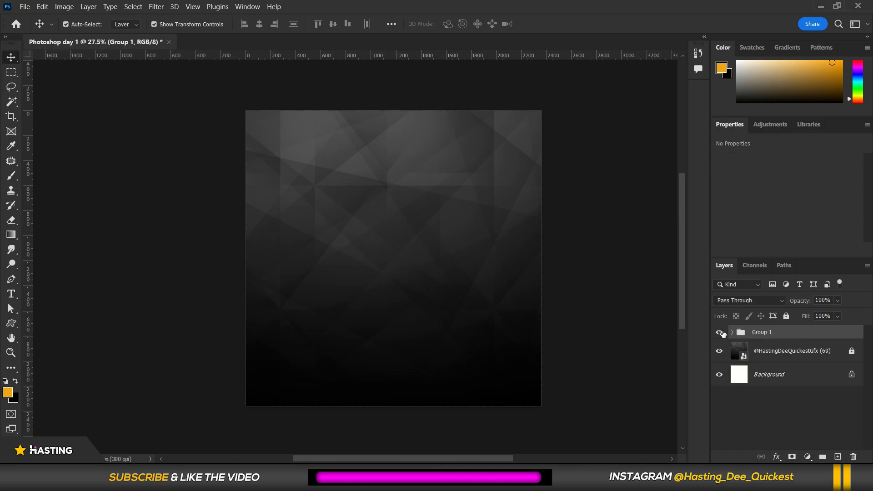
Rename the new group to TEXT.
double_click(764, 332)
type("t")
key("Return")
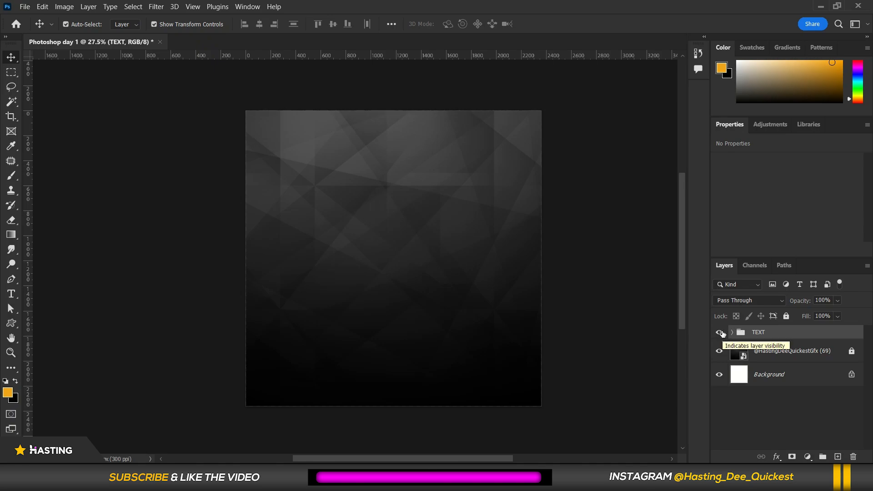
Delete the TEXT group together with its contents.
left_click(775, 333)
left_click(859, 459)
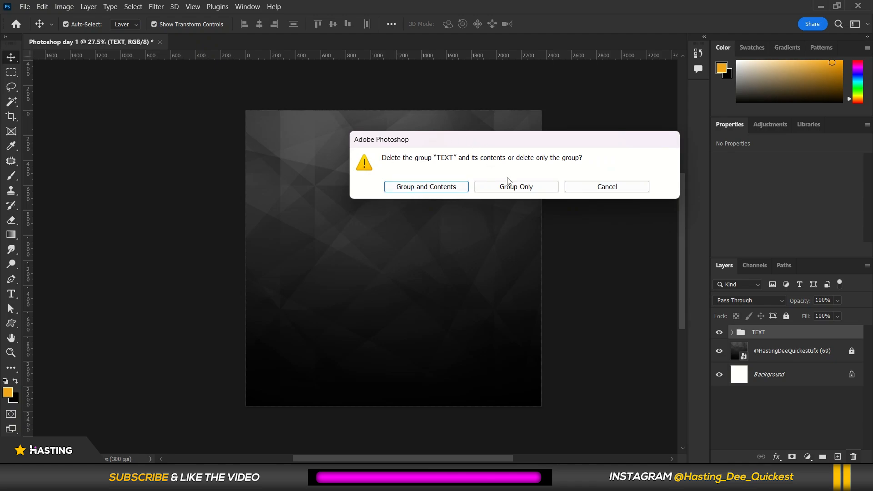
left_click(432, 188)
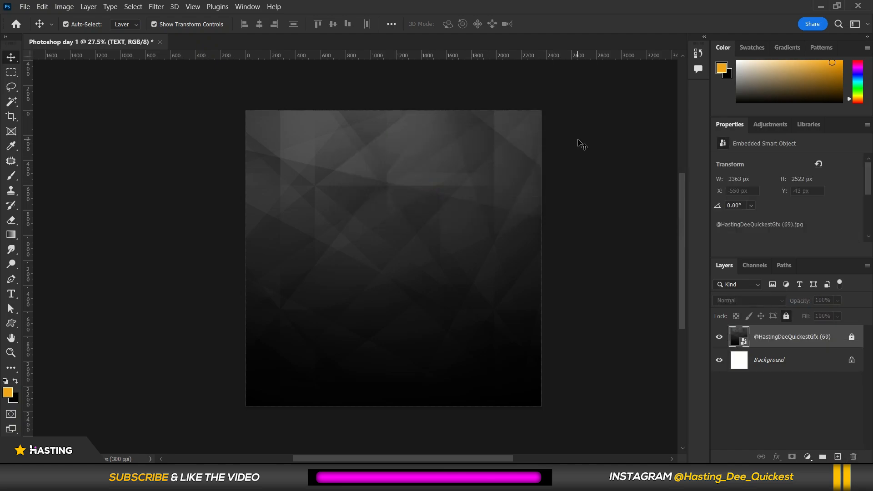
Examine the Move tool's flyout and tooltip, switch to the Magic Wand, and return to the Move tool.
left_click(93, 134)
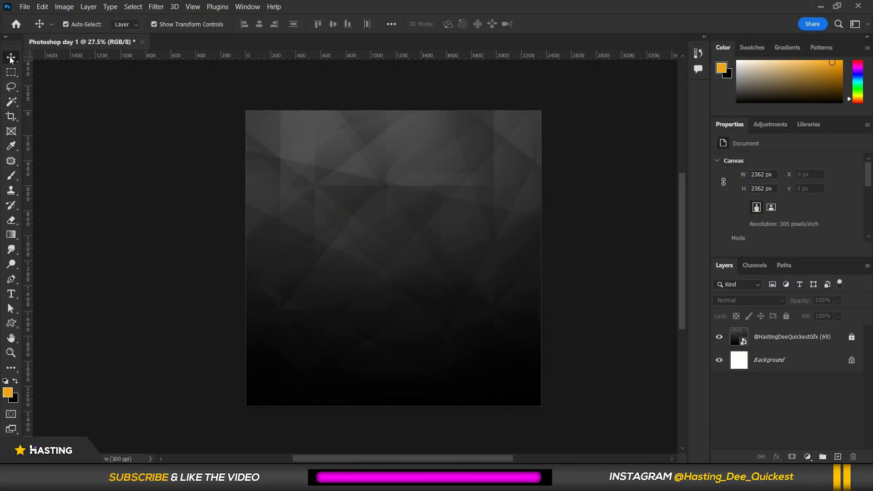
right_click(12, 57)
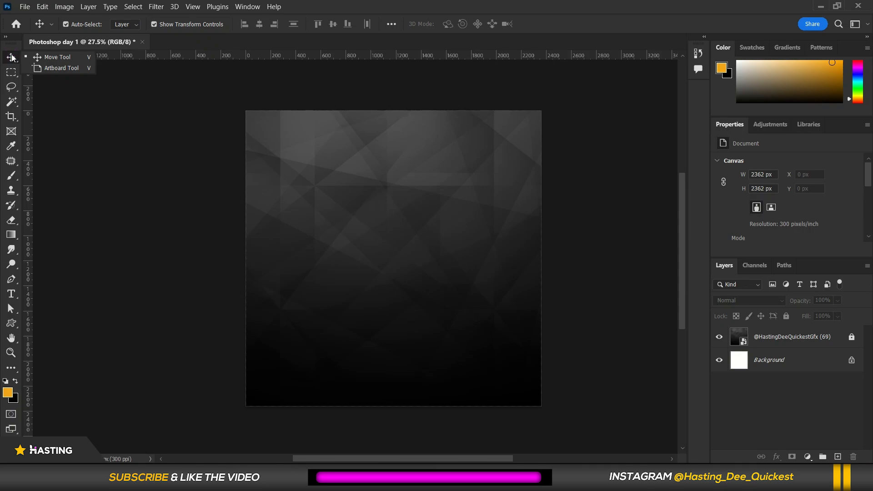
left_click(10, 59)
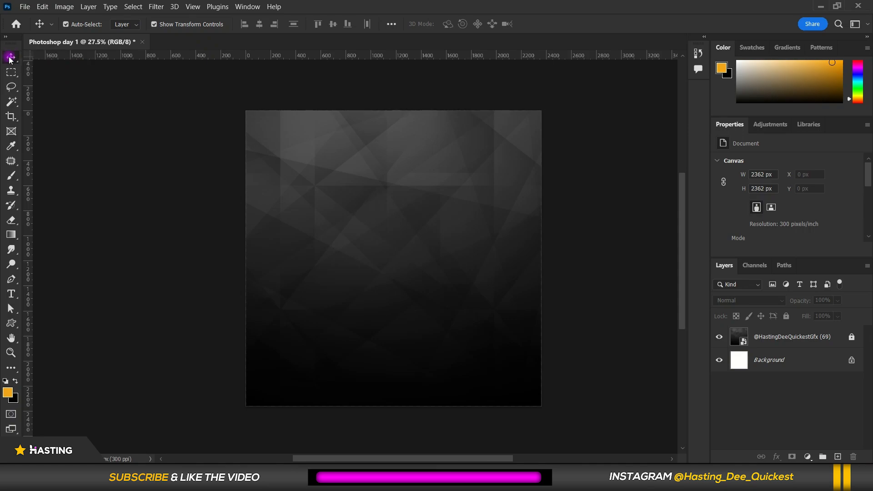
right_click(10, 59)
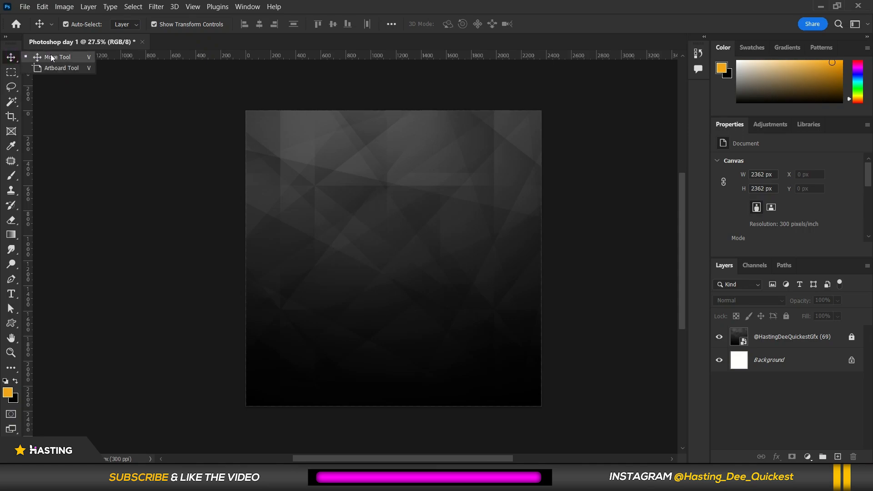
left_click(11, 61)
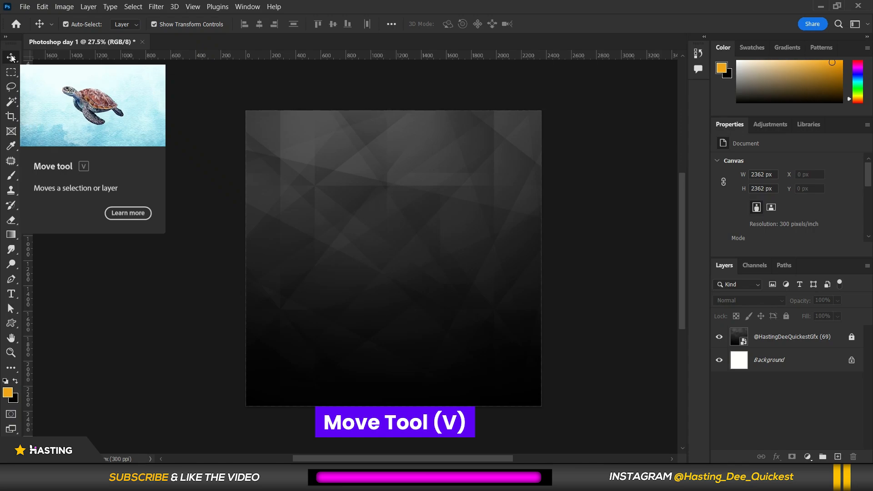
left_click(11, 101)
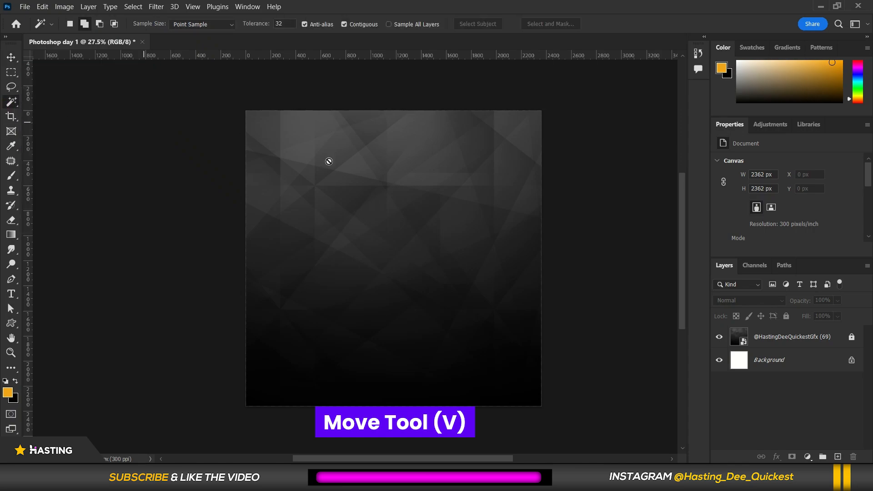
key("v")
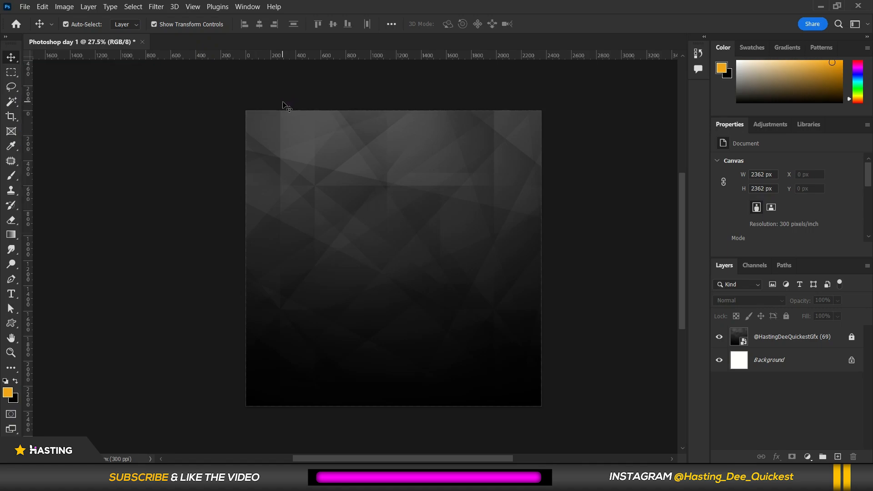
Place the awards-02 image into the document as an embedded object.
left_click(25, 7)
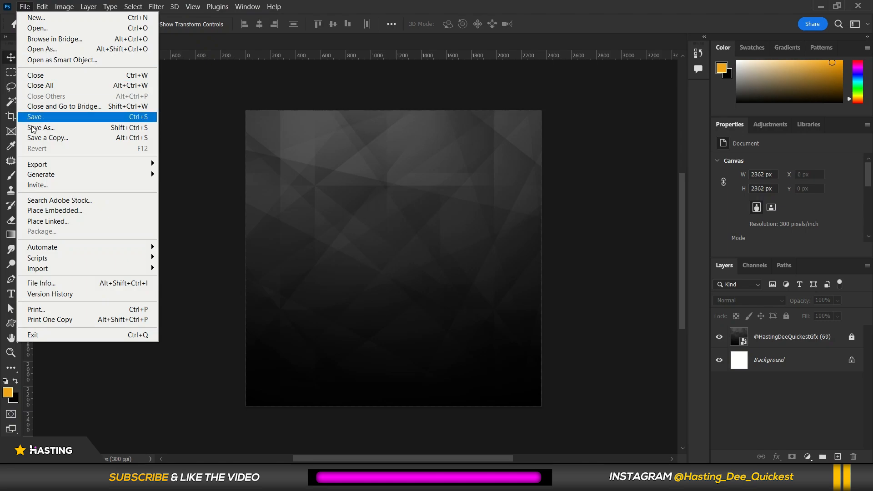
left_click(35, 212)
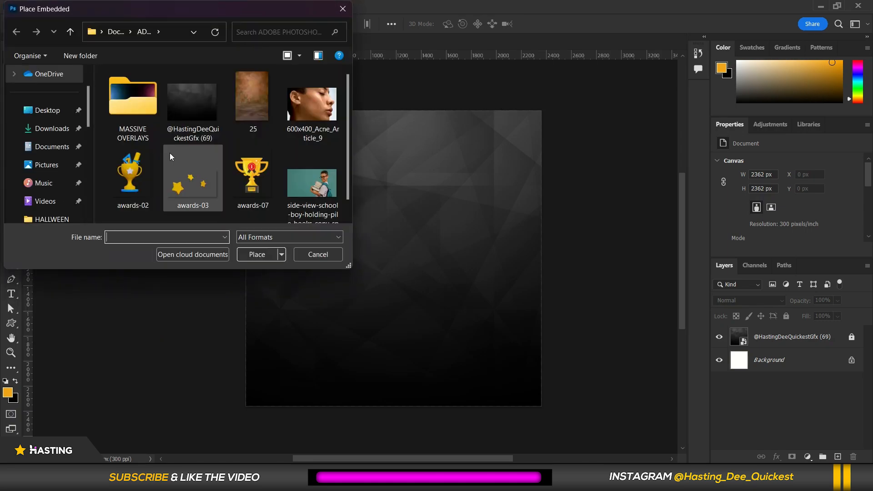
left_click(134, 169)
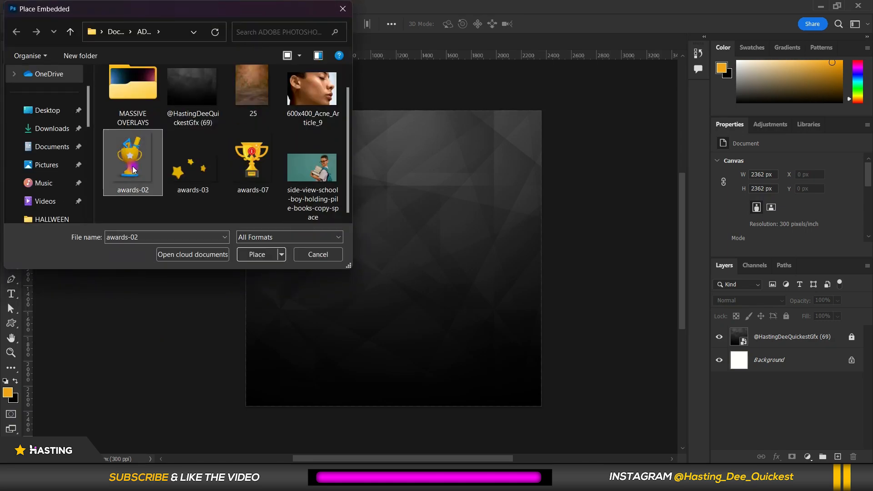
left_click(256, 254)
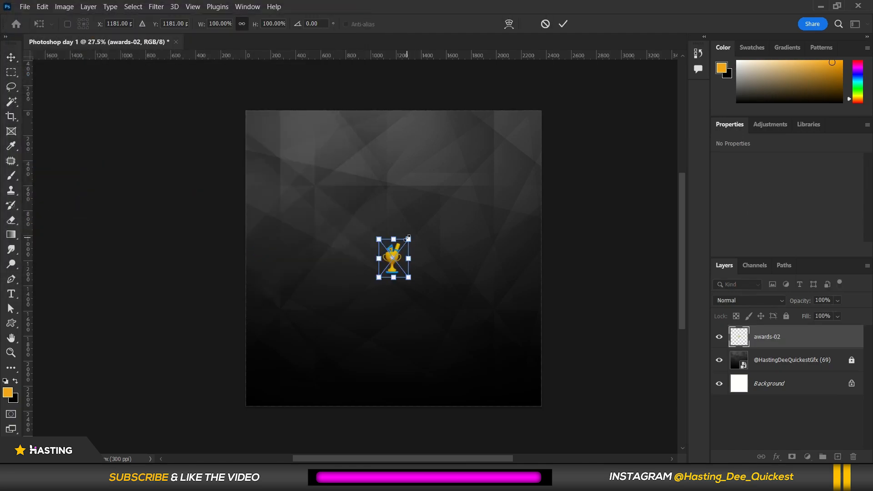
Enlarge the placed trophy to about 212% and commit the transform.
left_click_drag(409, 237, 441, 196)
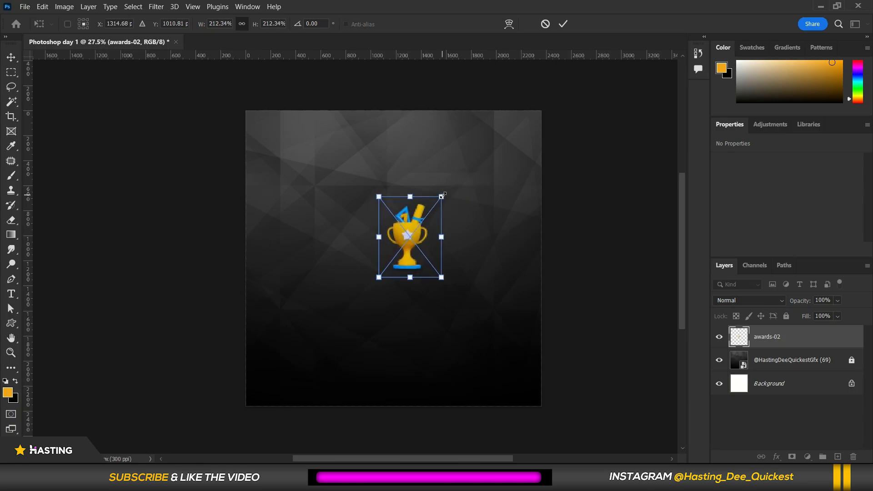
left_click(563, 24)
scroll(500, 195, "up", 1)
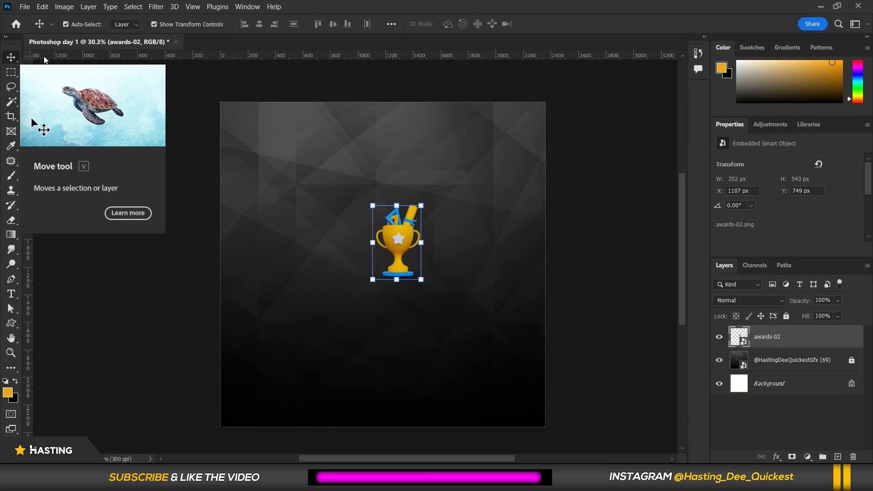
left_click(79, 81)
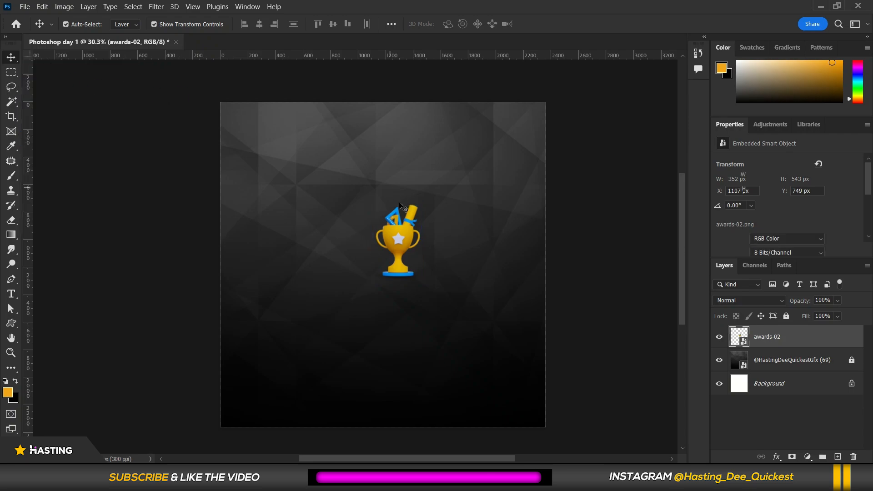
Reposition the trophy with the Move tool to about X 894 px, Y 597 px.
left_click(394, 242)
left_click_drag(395, 243, 351, 246)
scroll(333, 236, "up", 1)
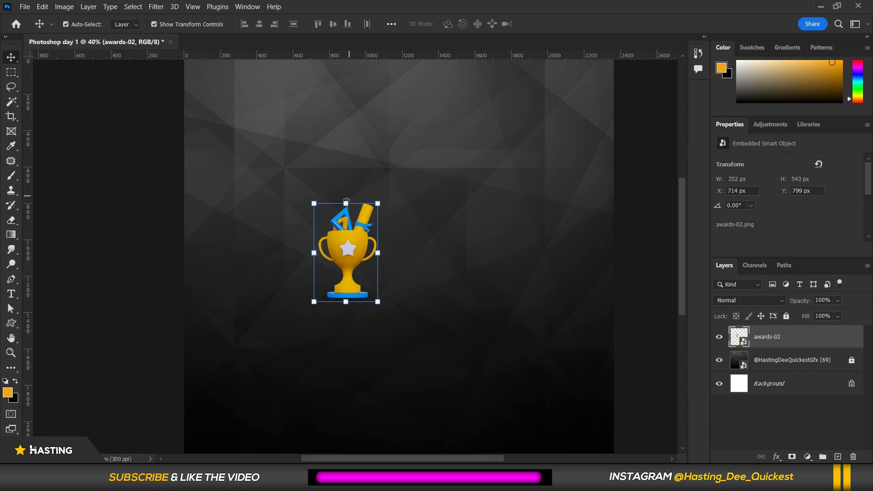
left_click_drag(379, 201, 411, 163)
key("Return")
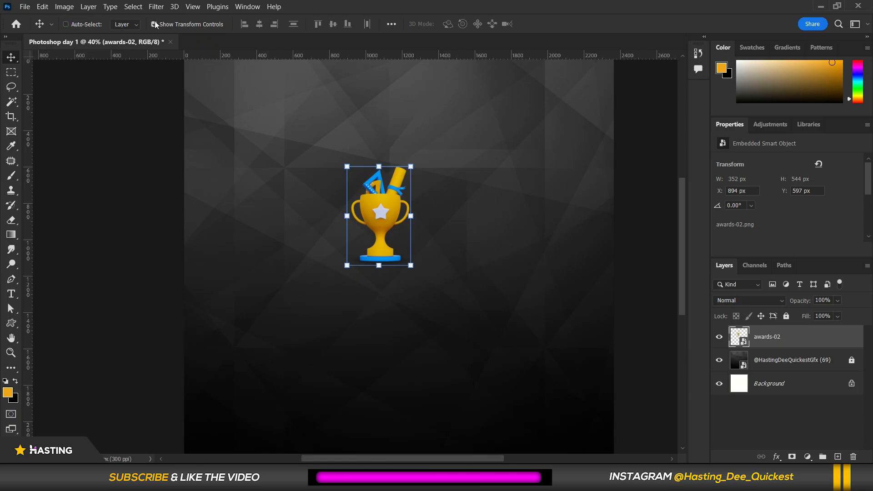
Turn off Show Transform Controls and drag the trophy to about X 882 px, Y 575 px.
left_click(153, 25)
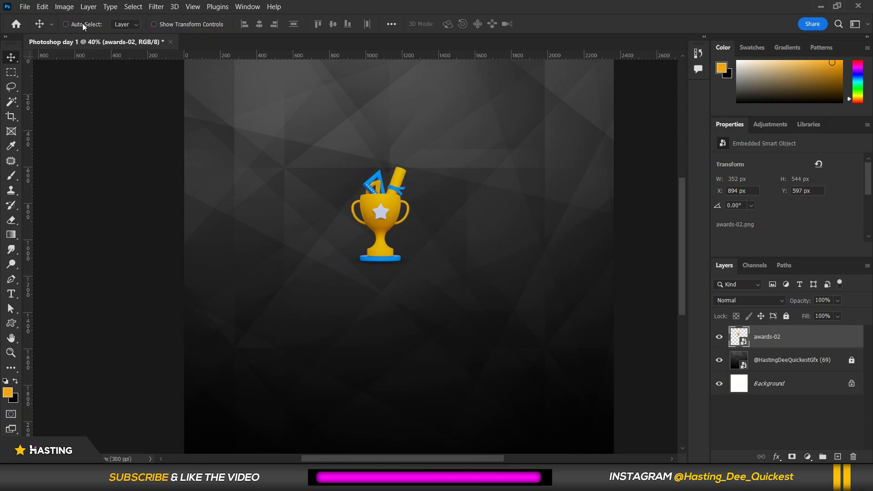
left_click_drag(400, 211, 350, 227)
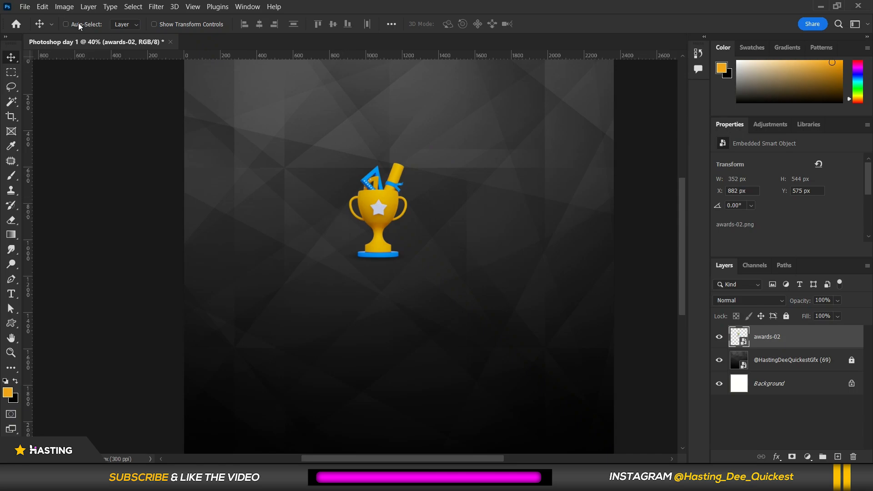
Turn on Auto-Select and Show Transform Controls, then move the trophy to about X 1043 px, Y 637 px.
left_click(66, 24)
left_click(155, 25)
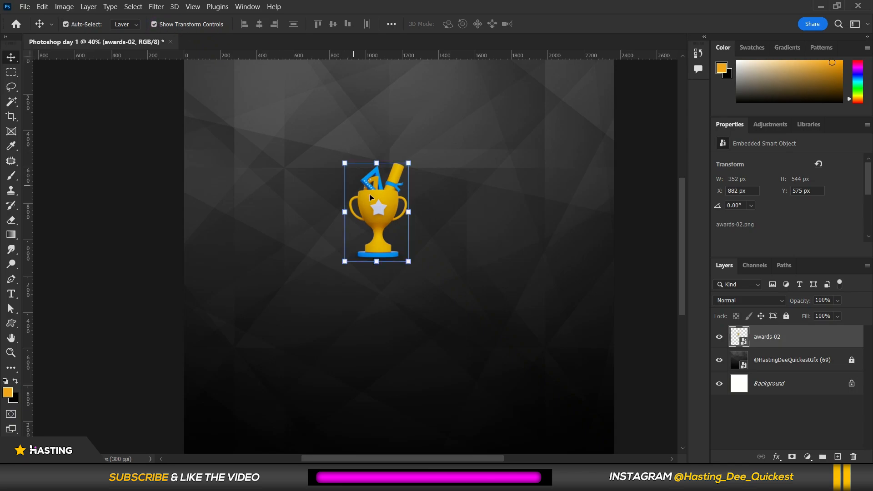
left_click_drag(371, 197, 406, 215)
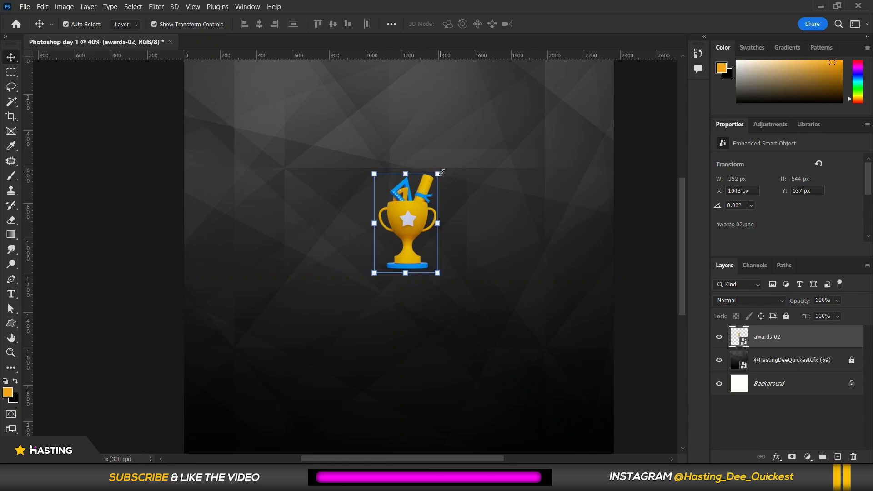
Free-transform the trophy, scaling it up to about 406% and committing the transform.
key("ctrl+t")
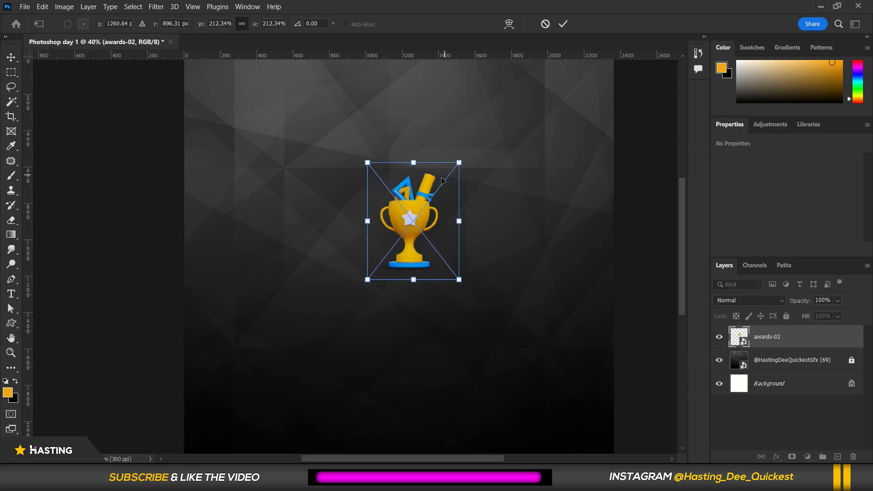
left_click_drag(460, 162, 435, 182)
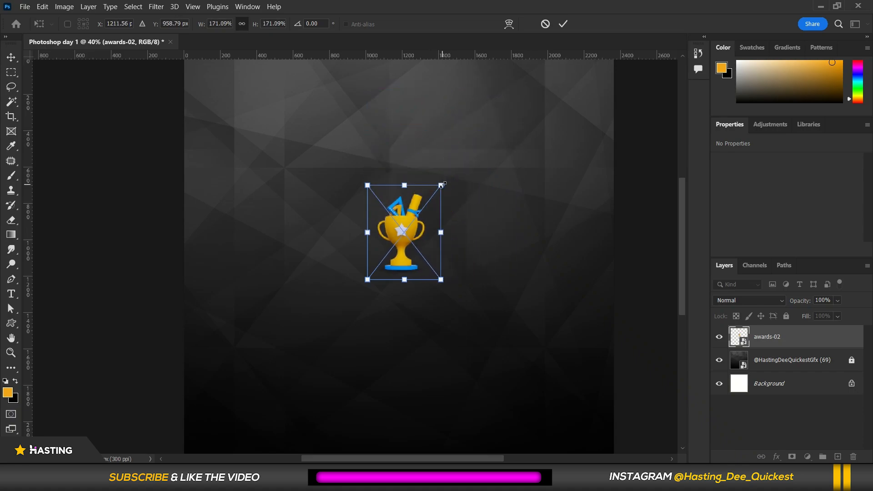
left_click_drag(442, 185, 507, 130)
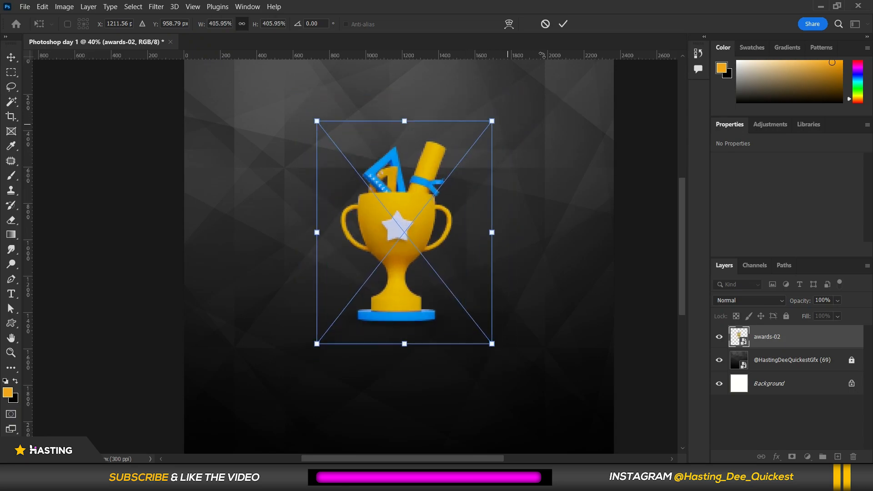
left_click(563, 25)
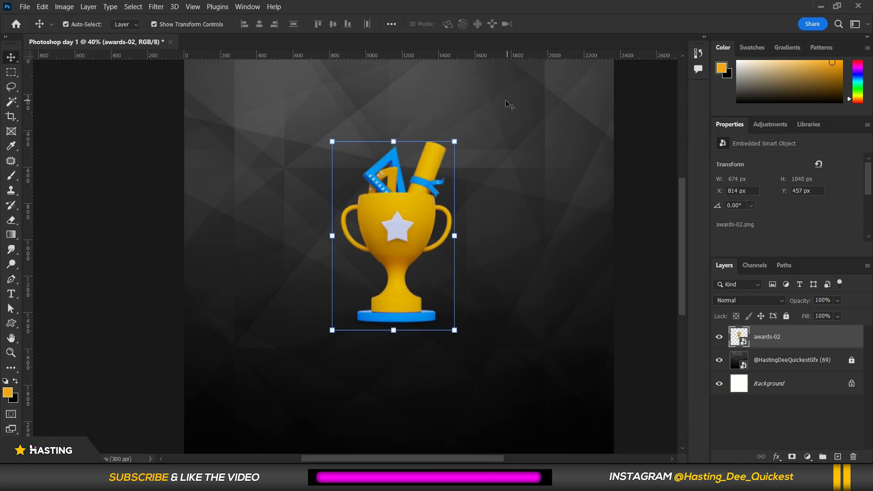
Create a new 20 x 20 cm, 300 ppi document with Artboards enabled.
right_click(11, 58)
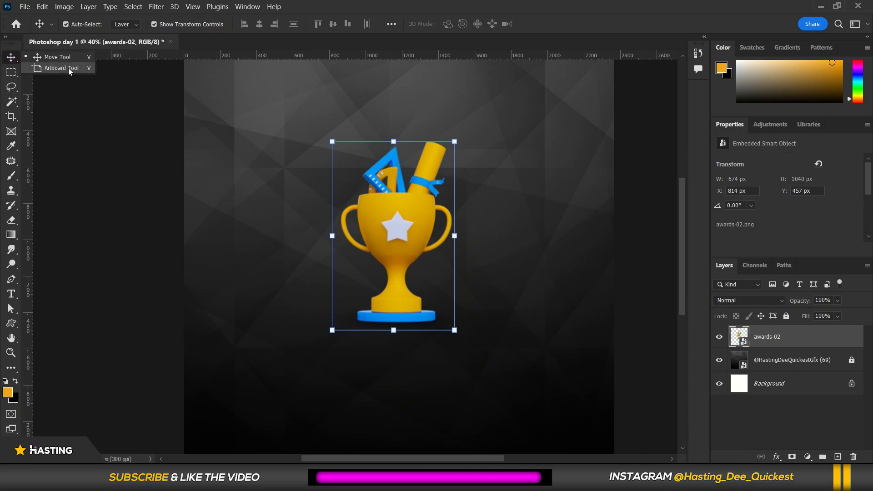
left_click(69, 103)
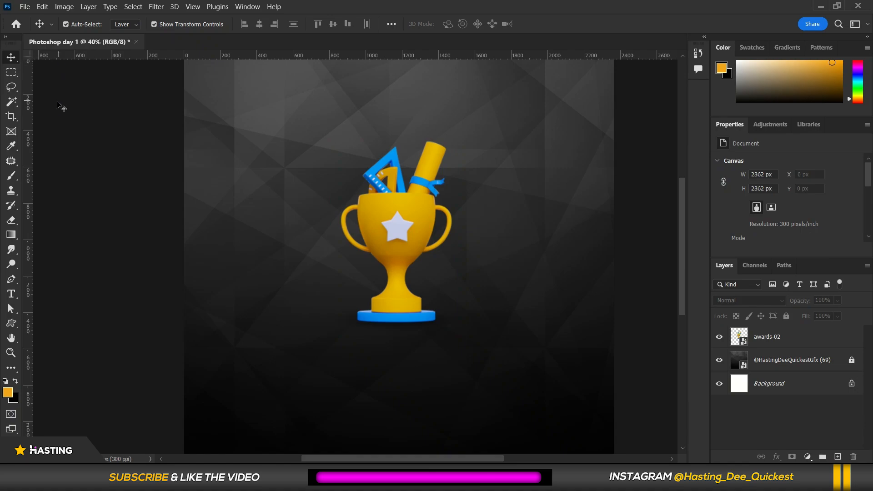
left_click(24, 7)
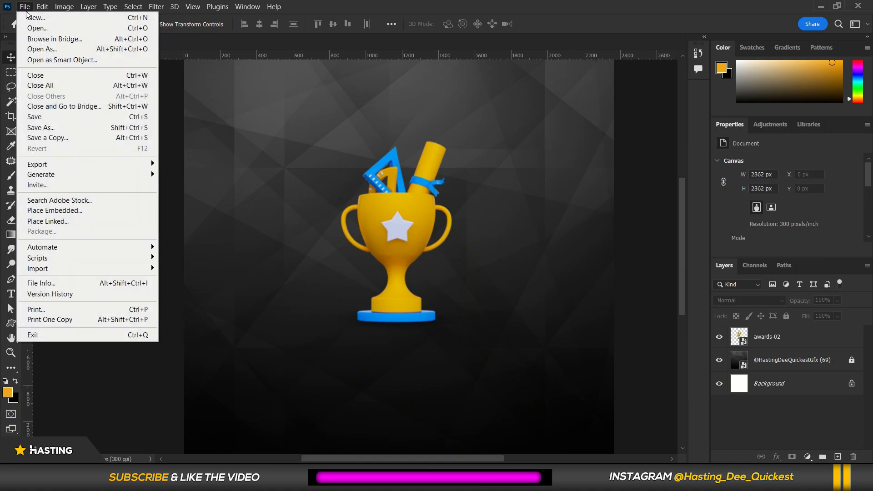
left_click(30, 20)
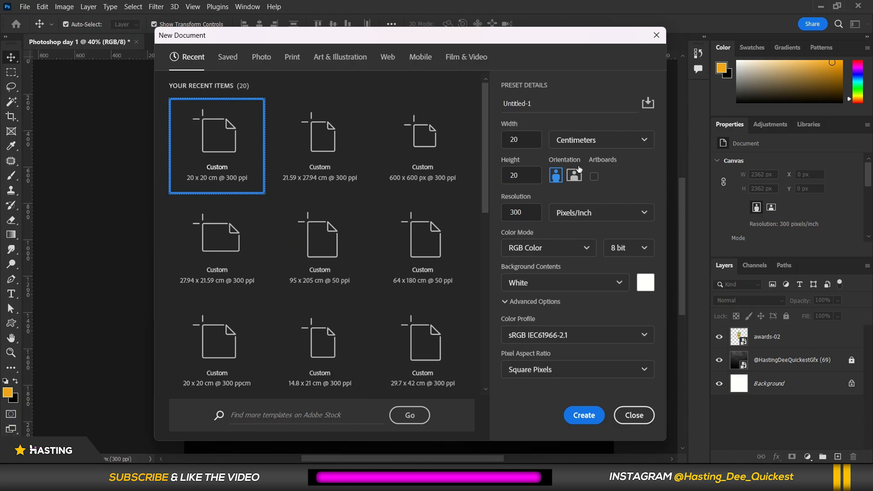
left_click(593, 178)
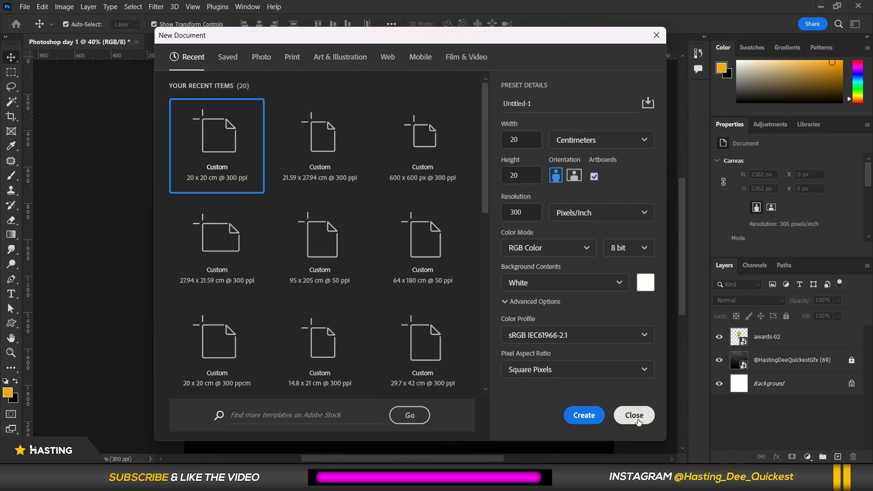
left_click(597, 416)
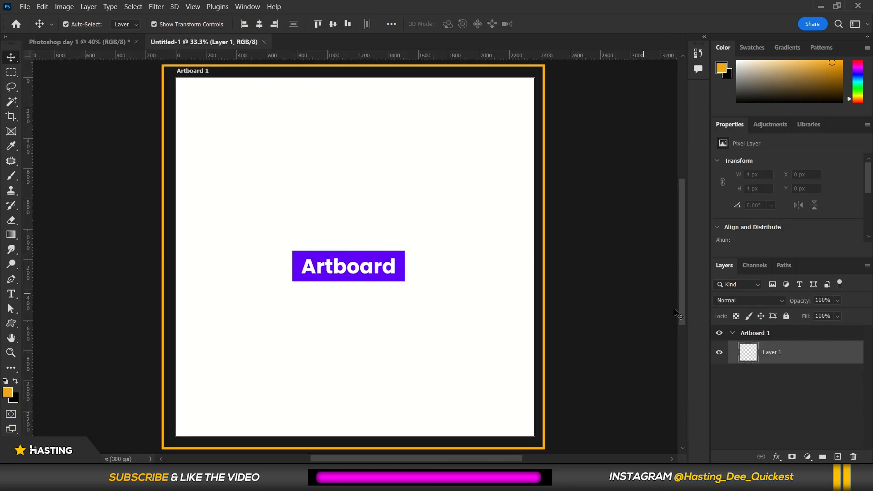
Duplicate Artboard 1 twice to make two copies beside it.
left_click(758, 334)
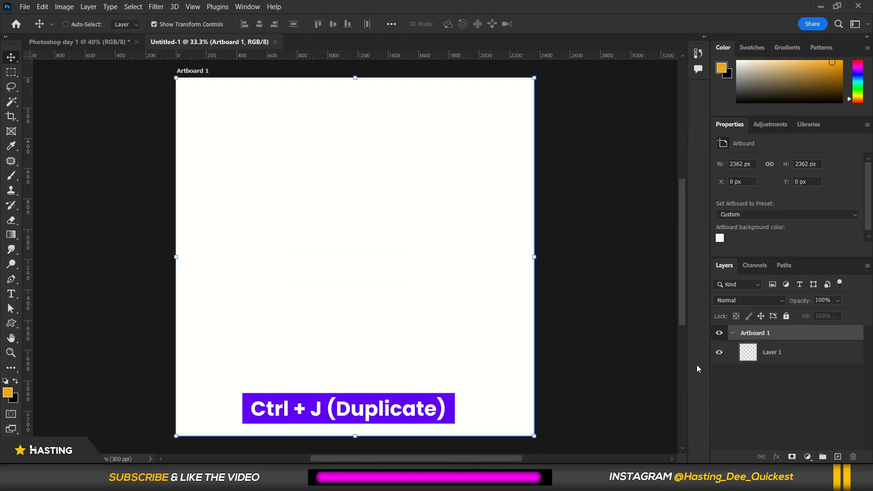
key("ctrl+j")
key("ctrl+j")
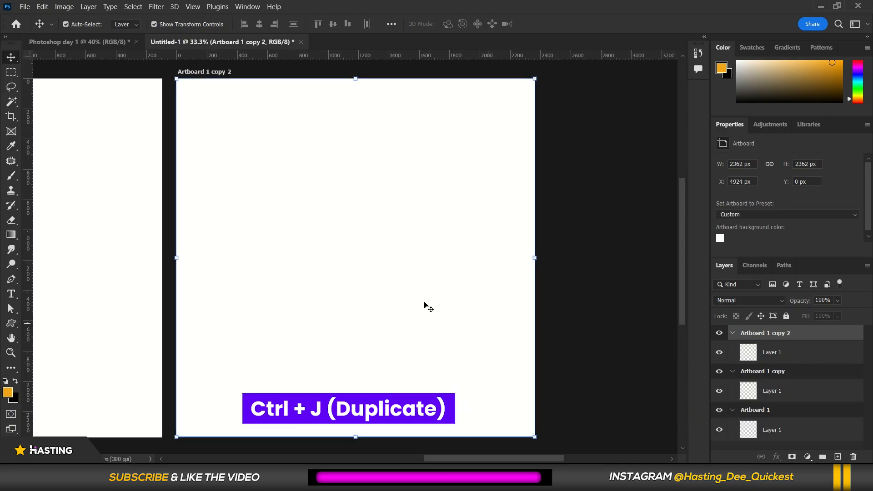
Zoom out and in to examine all three artboards side by side.
scroll(427, 305, "down", 3)
scroll(427, 303, "down", 3)
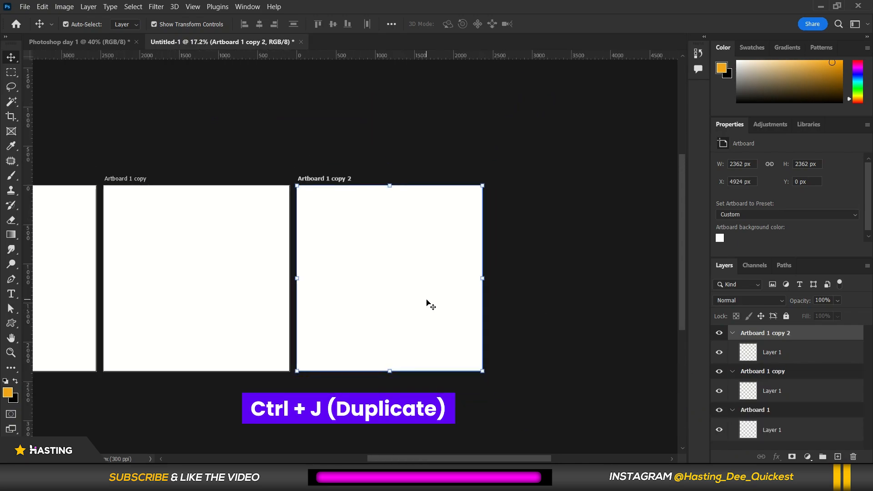
scroll(78, 268, "up", 1)
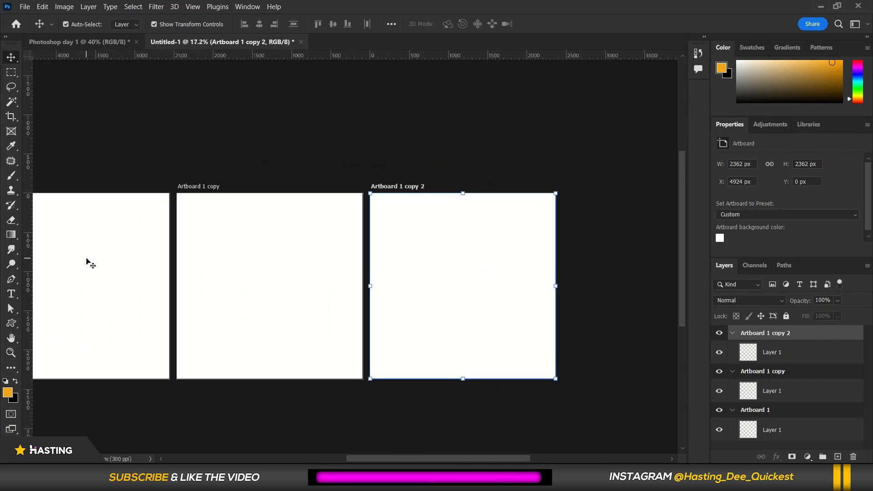
key("ctrl+minus")
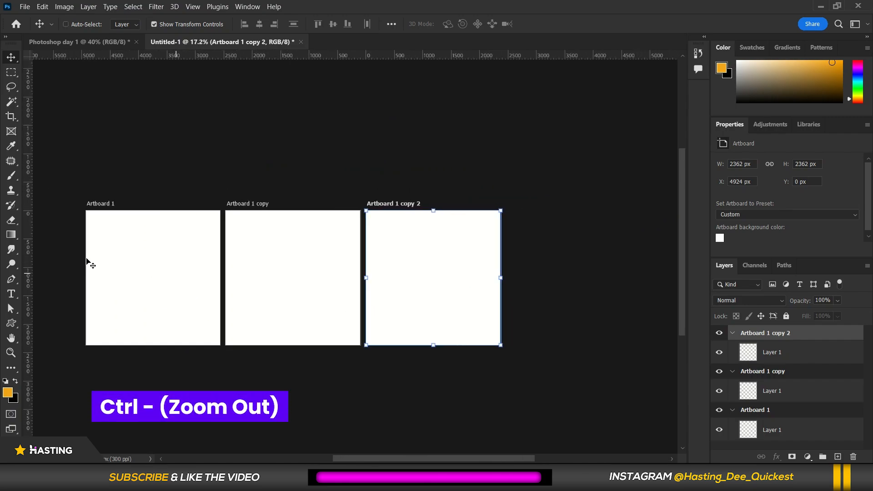
key("ctrl+minus")
key("ctrl+plus")
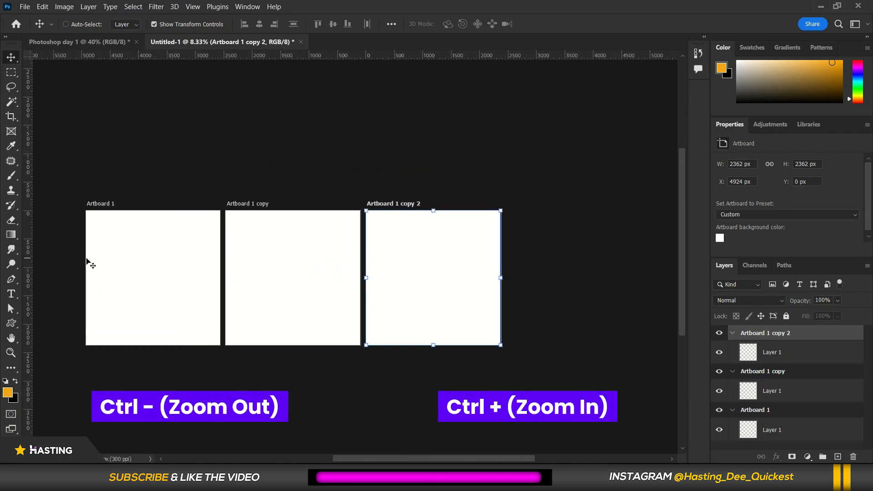
key("ctrl+plus")
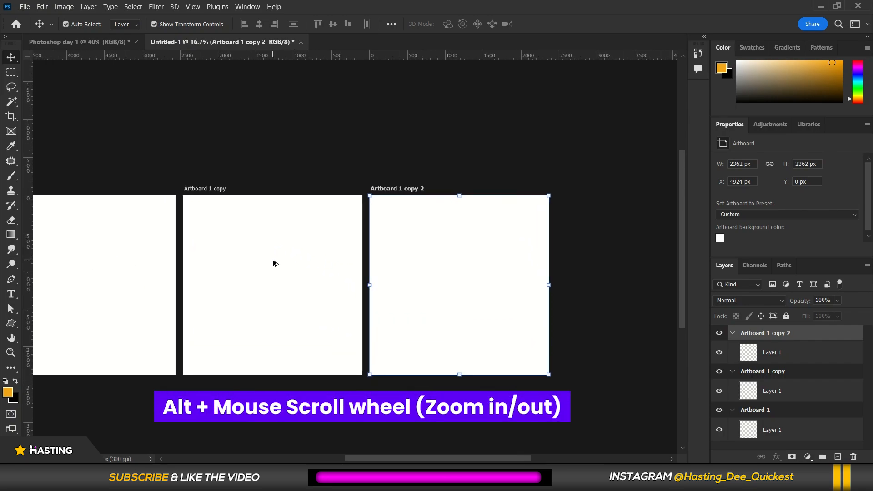
scroll(274, 262, "up", 2)
scroll(274, 264, "up", 2, "alt")
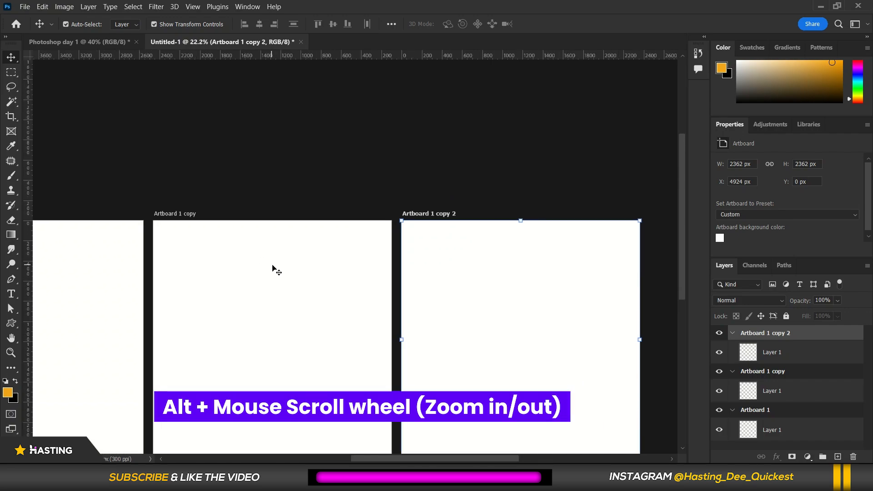
scroll(276, 271, "up", 1, "alt")
scroll(275, 269, "down", 5, "alt")
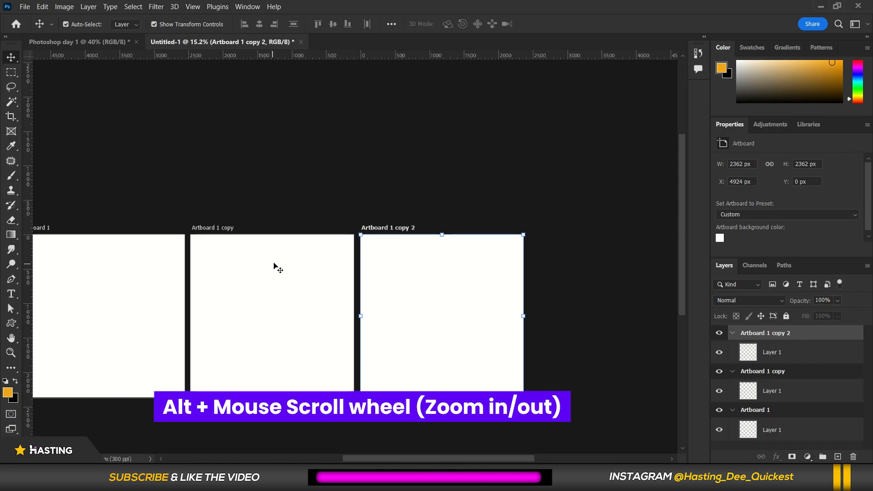
scroll(409, 279, "down", 3, "alt")
scroll(150, 337, "up", 3, "alt")
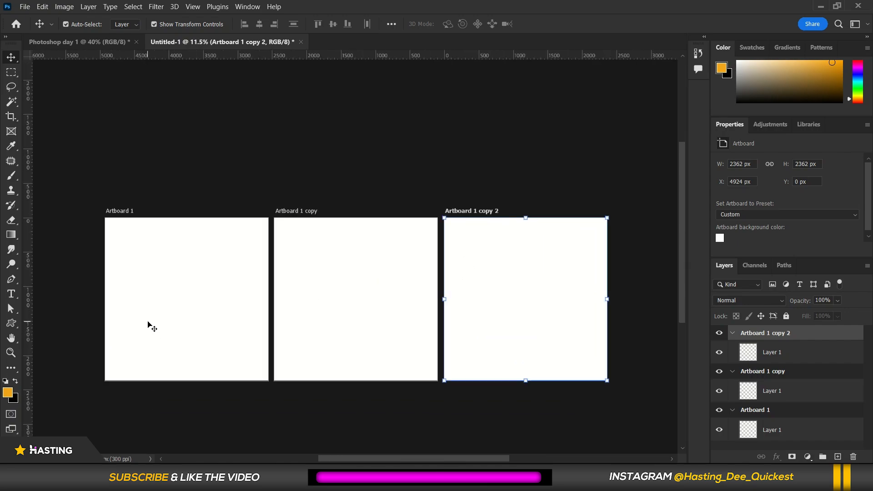
Select the third artboard, Artboard 1 copy 2, and delete it.
left_click(11, 57)
left_click(41, 68)
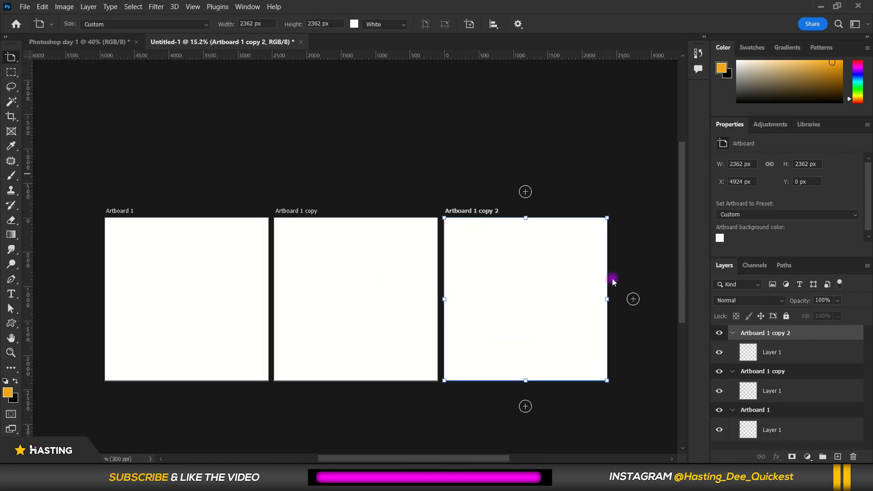
key("v")
left_click(362, 291)
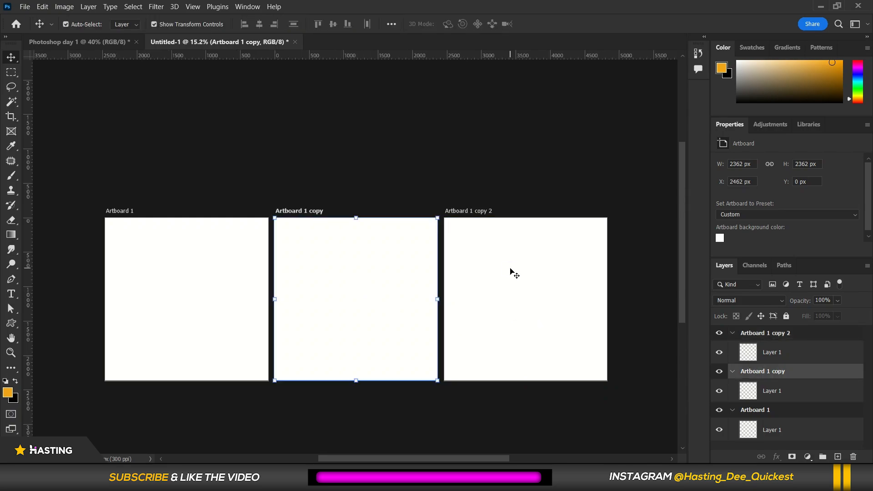
left_click(510, 268)
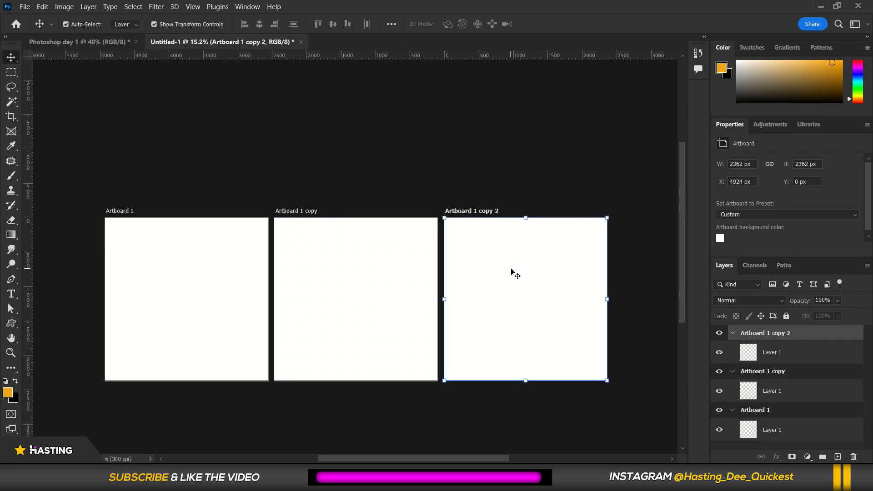
key("Delete")
Select Artboard 1 copy and add a new artboard to its right with the Artboard tool.
left_click(384, 273)
left_click(379, 276)
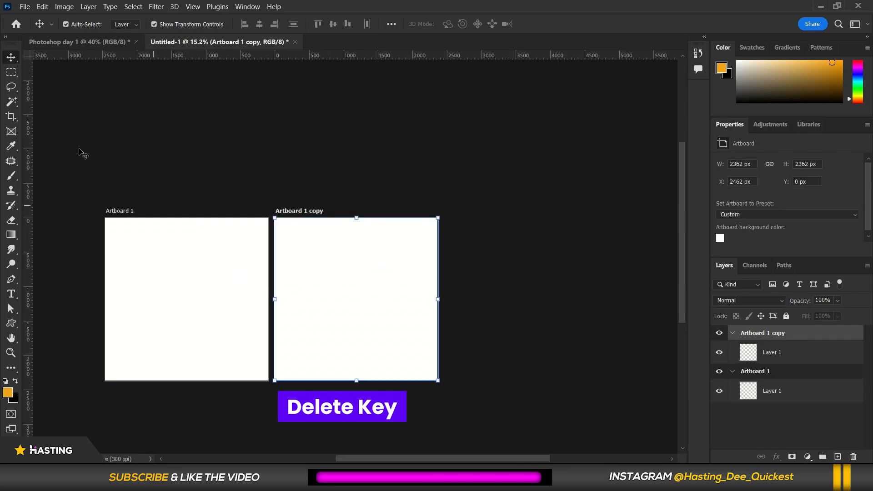
left_click(40, 68)
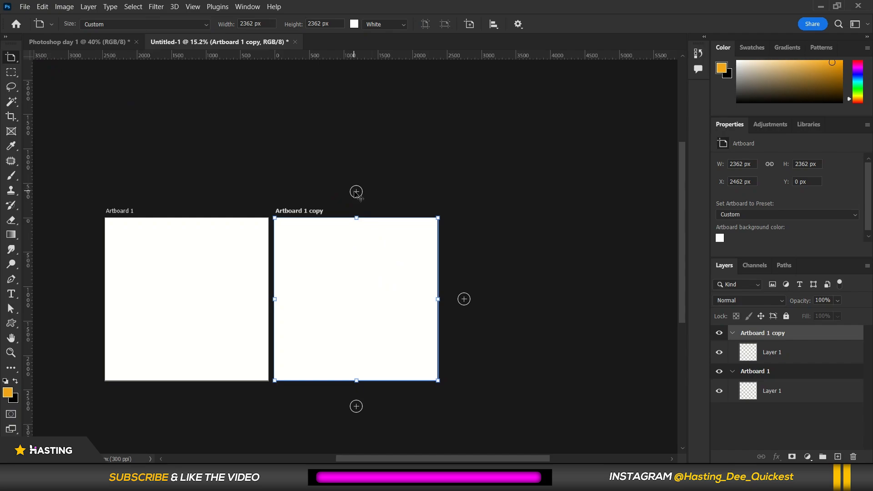
left_click(463, 299)
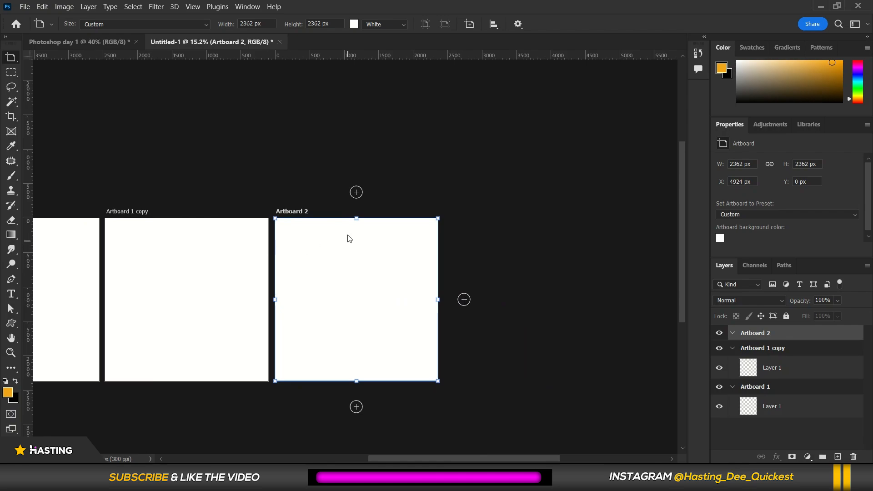
Add two more artboards stacked one above the other over Artboard 2.
left_click(356, 192)
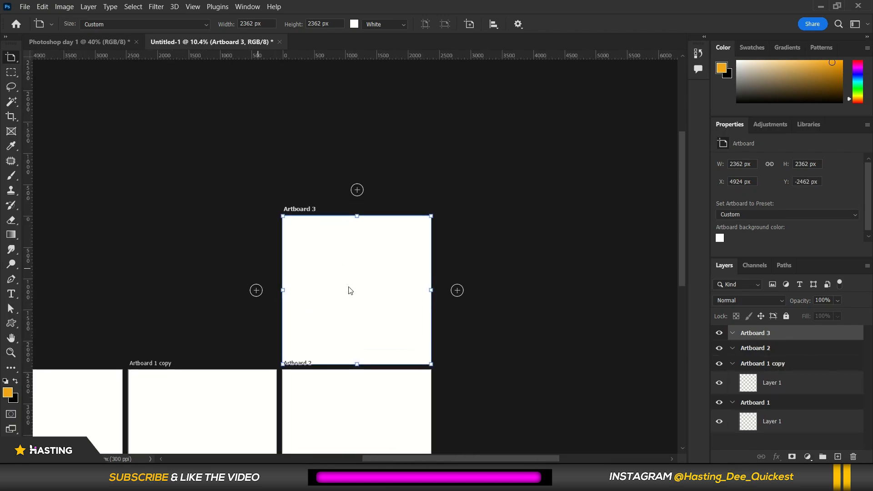
left_click(357, 184)
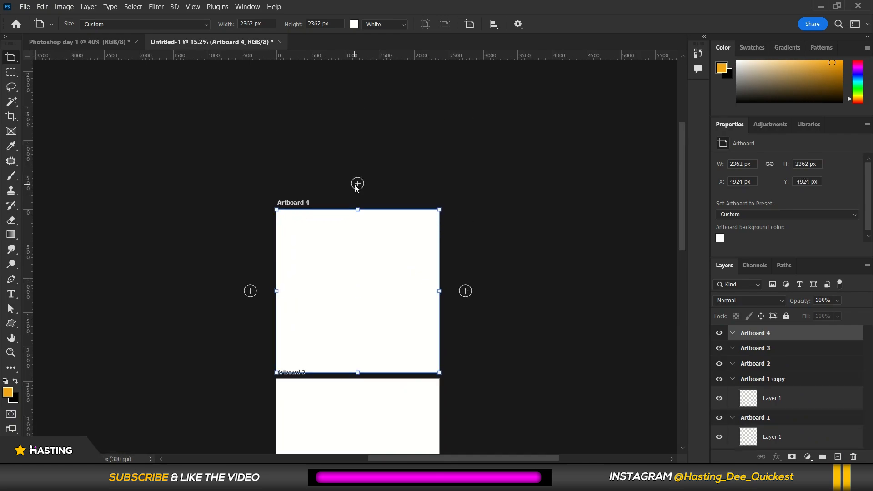
scroll(400, 191, "down", 3)
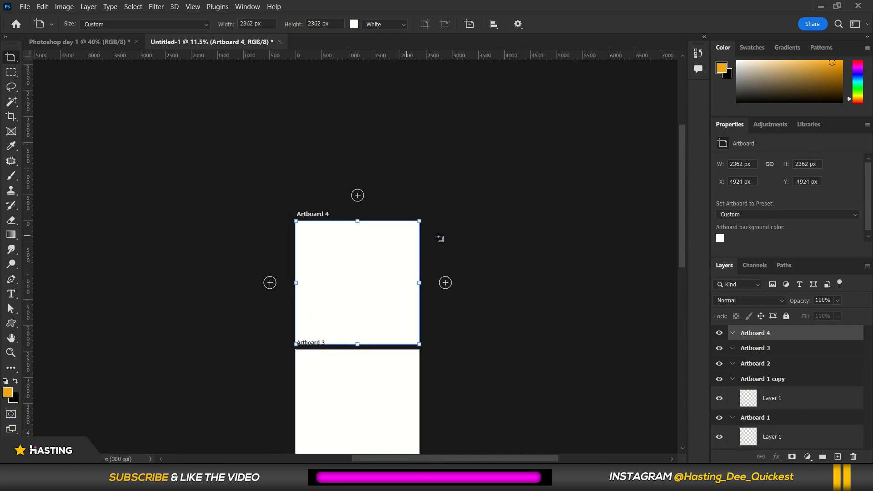
scroll(240, 407, "up", 2)
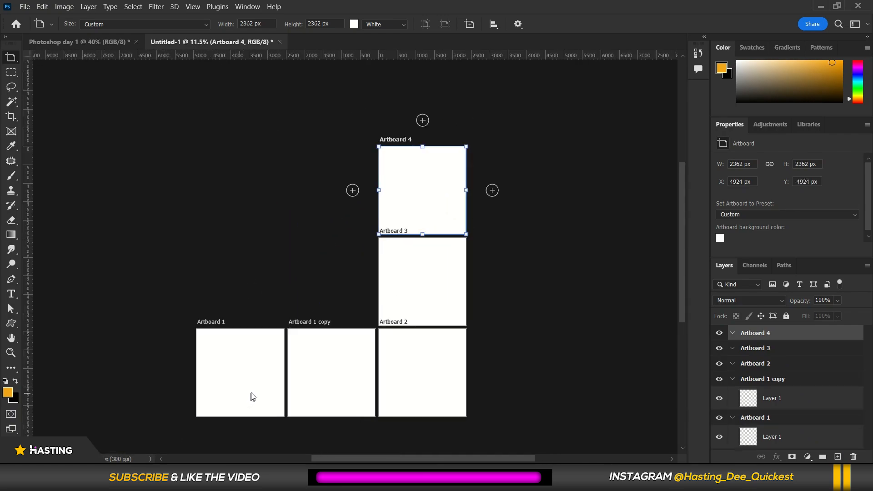
Delete the two stacked artboards, Artboard 4 and Artboard 3.
left_click(483, 125)
key("v")
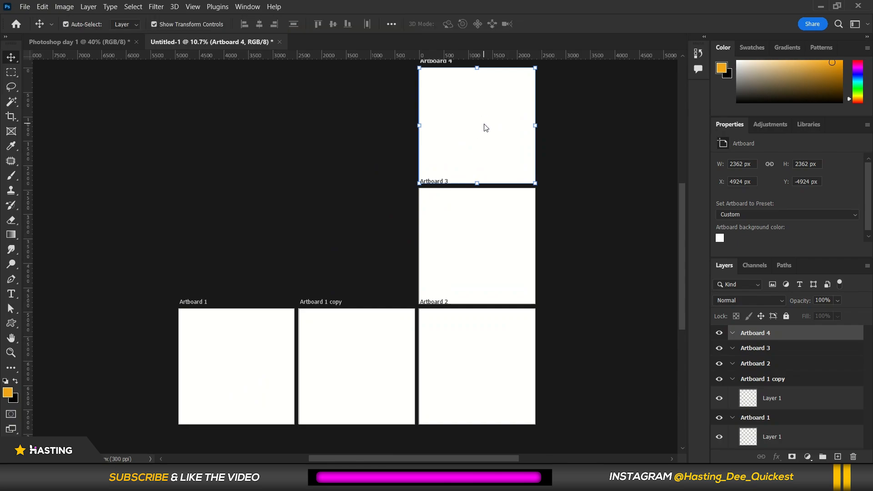
key("Delete")
left_click(496, 219)
key("Delete")
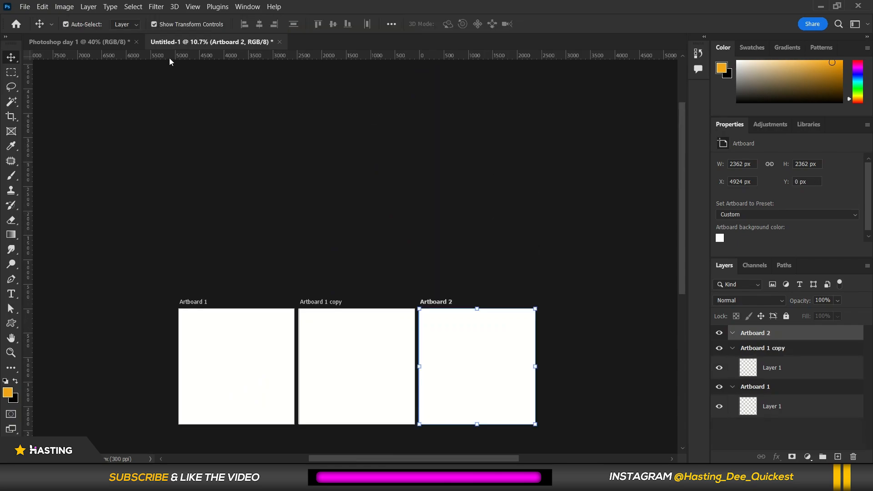
Close the artboard practice document without saving its changes.
left_click(280, 44)
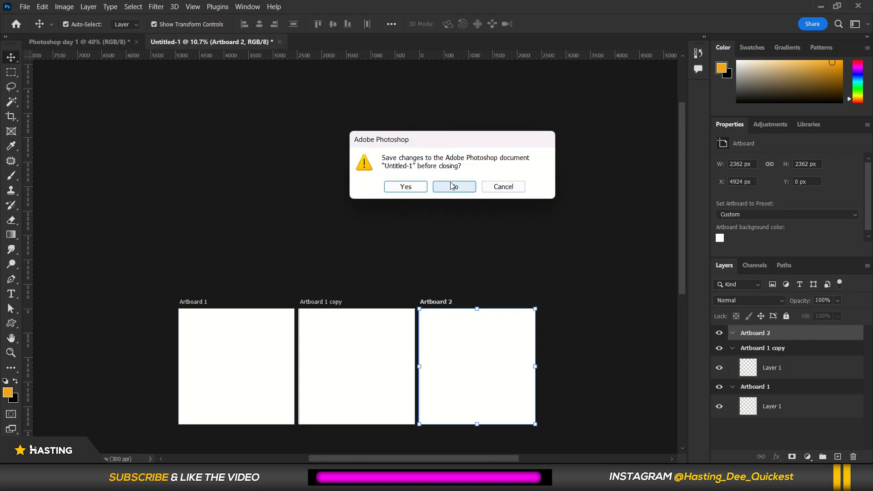
left_click(520, 190)
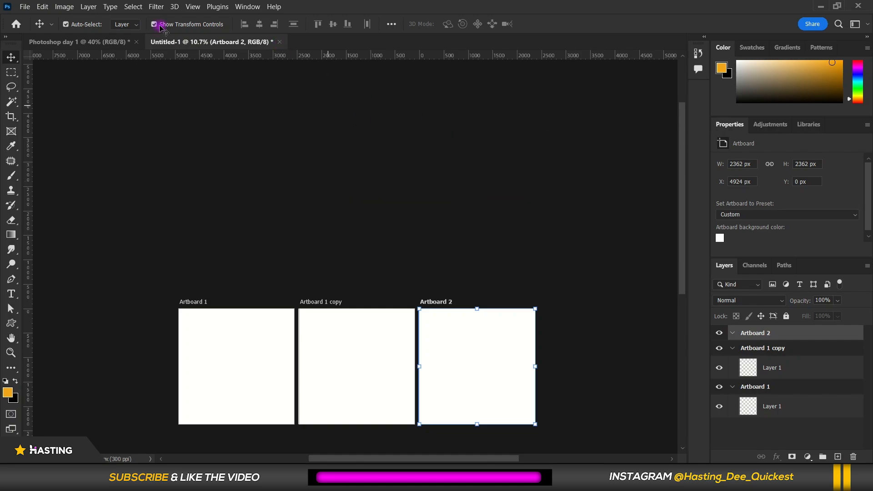
left_click(281, 42)
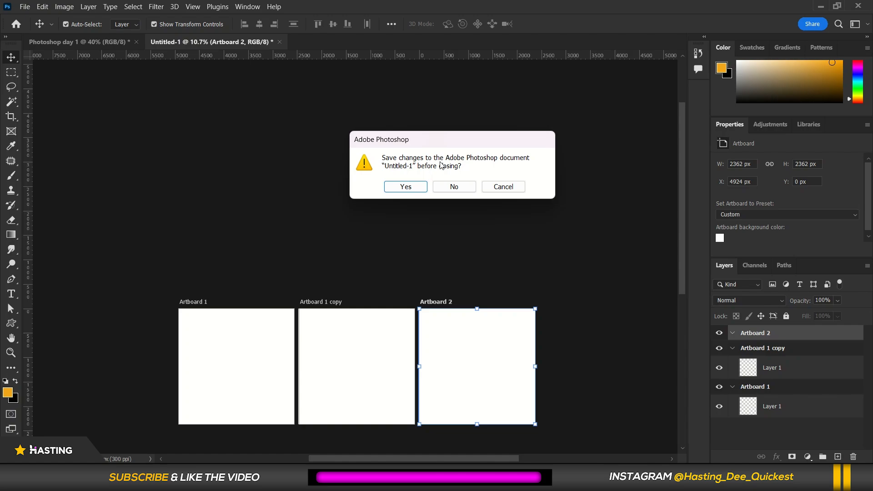
left_click(453, 187)
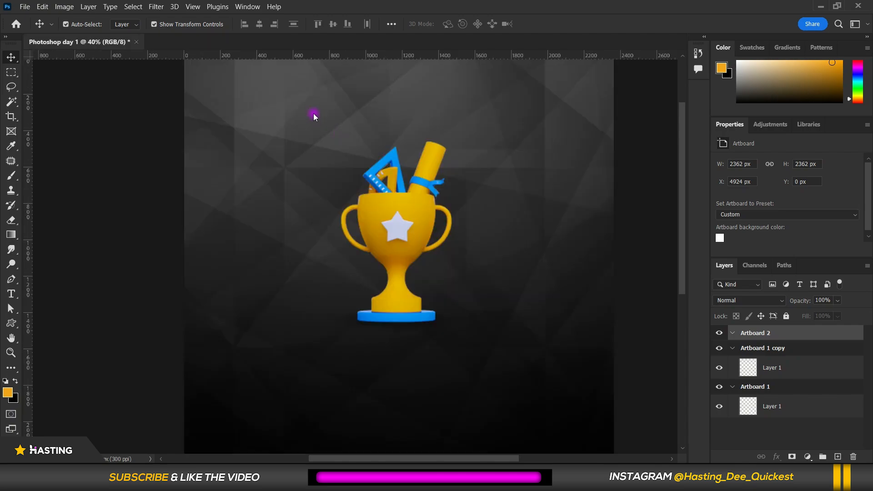
scroll(450, 123, "down", 1)
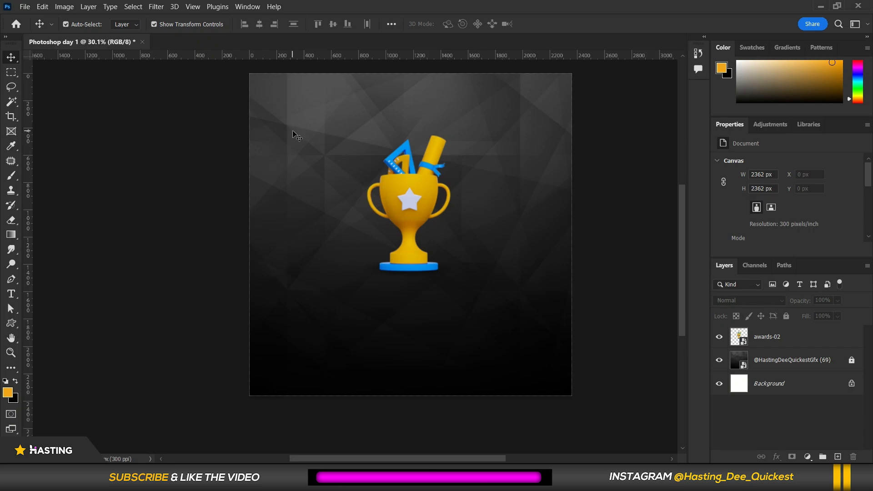
scroll(392, 93, "up", 1)
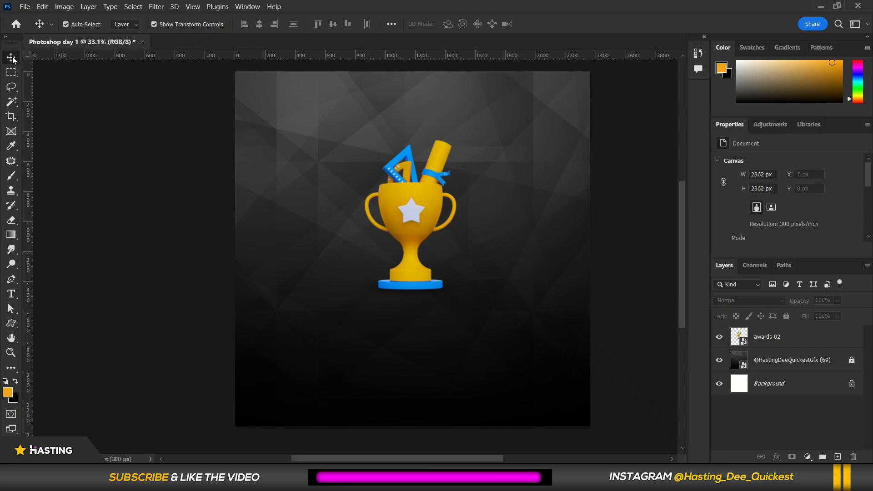
left_click(16, 77)
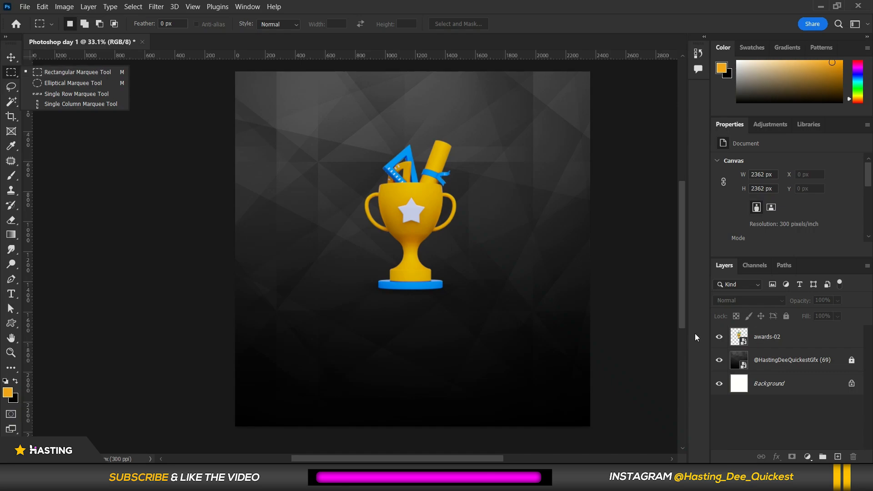
key("v")
Open the image side-view-school-boy-holding-pile-books-copy-space.jpg.
left_click(25, 6)
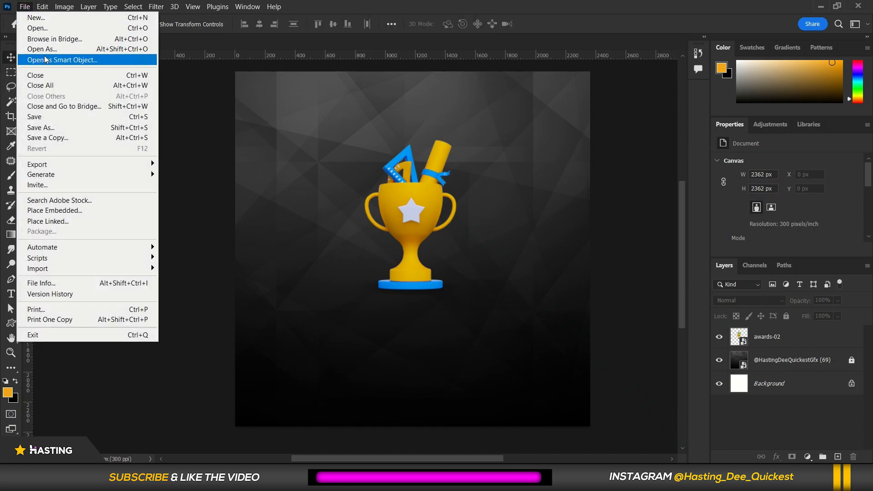
left_click(37, 27)
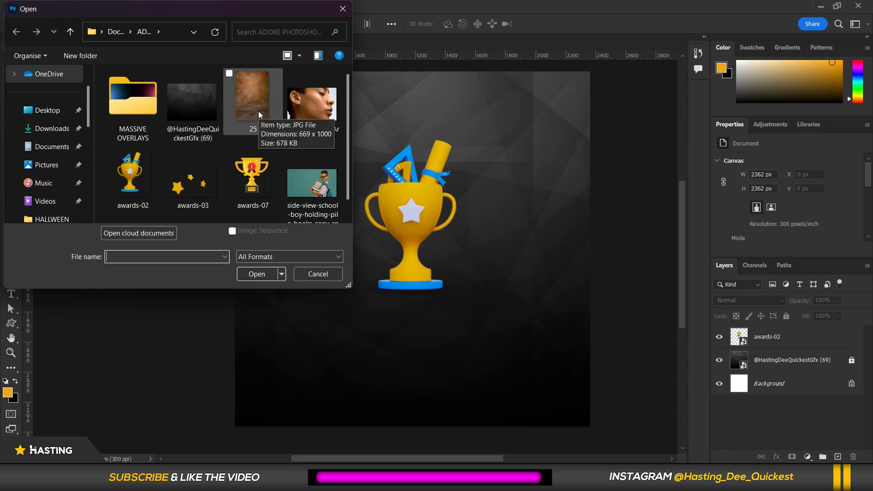
double_click(313, 187)
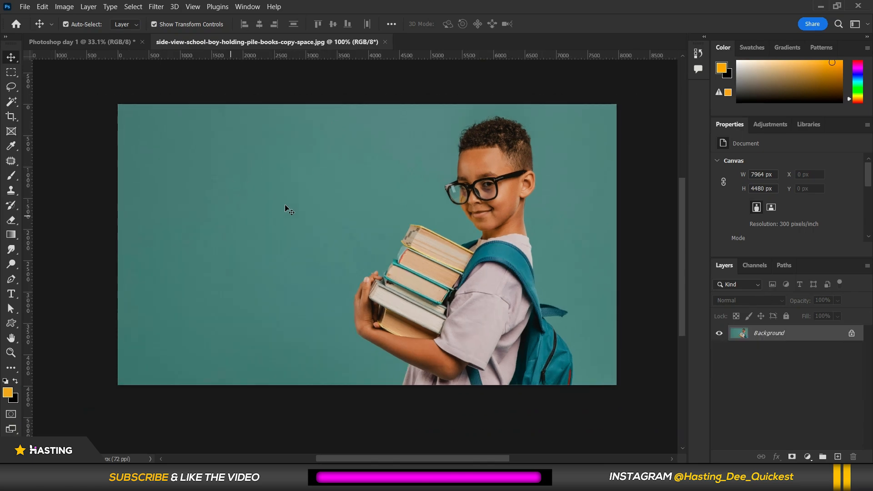
Select a rectangle about 1600 x 1250 px left of the boy's head with the Rectangular Marquee, unlock the background and delete it.
scroll(460, 185, "up", 5)
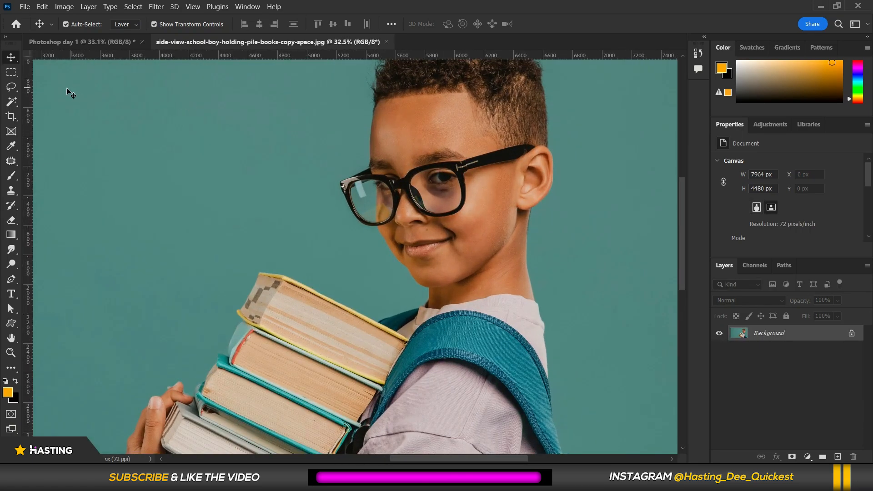
left_click(17, 71)
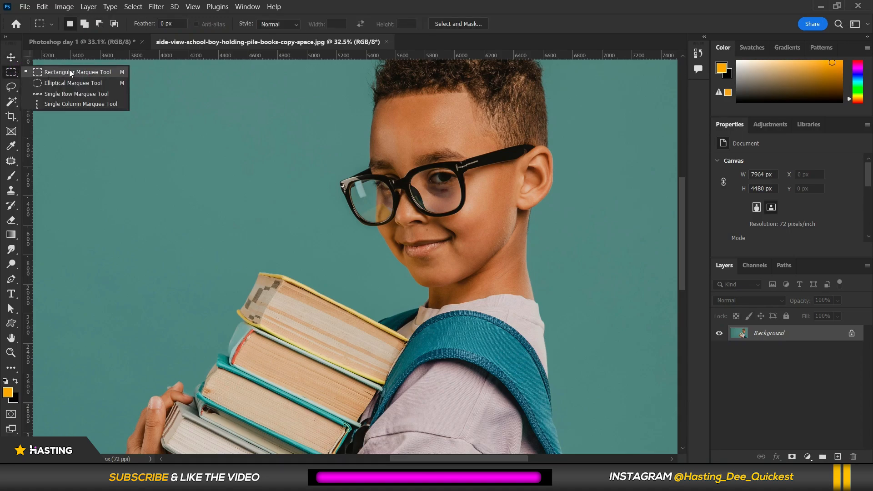
left_click(10, 58)
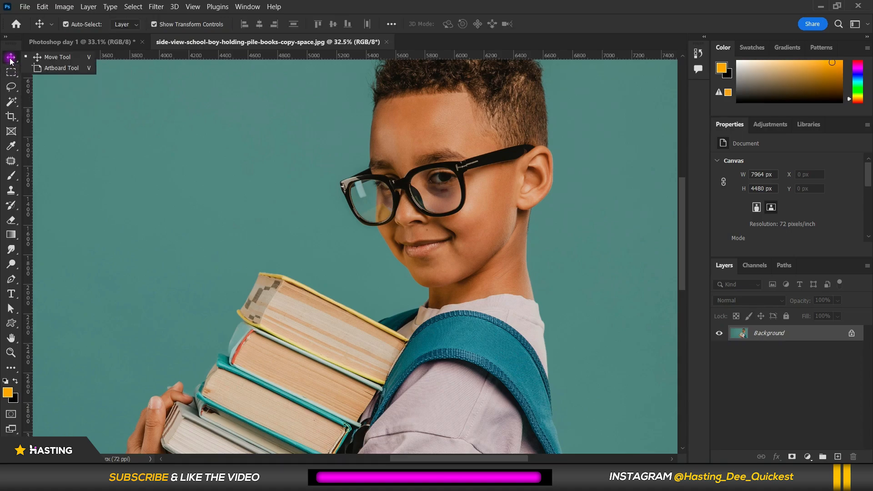
left_click(11, 72)
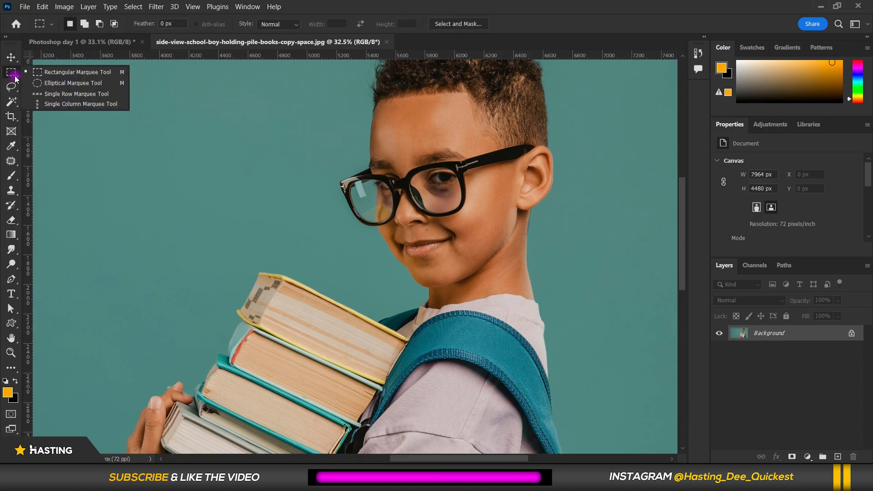
left_click(63, 73)
scroll(318, 134, "down", 2)
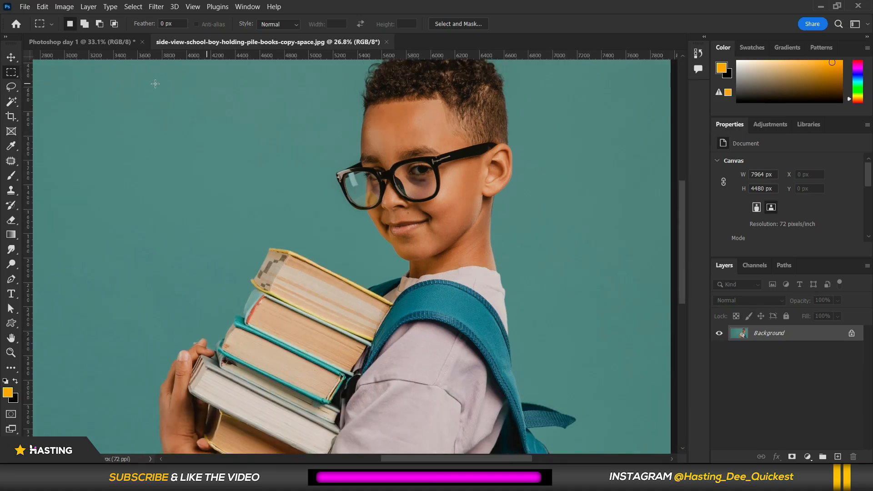
left_click_drag(130, 83, 325, 235)
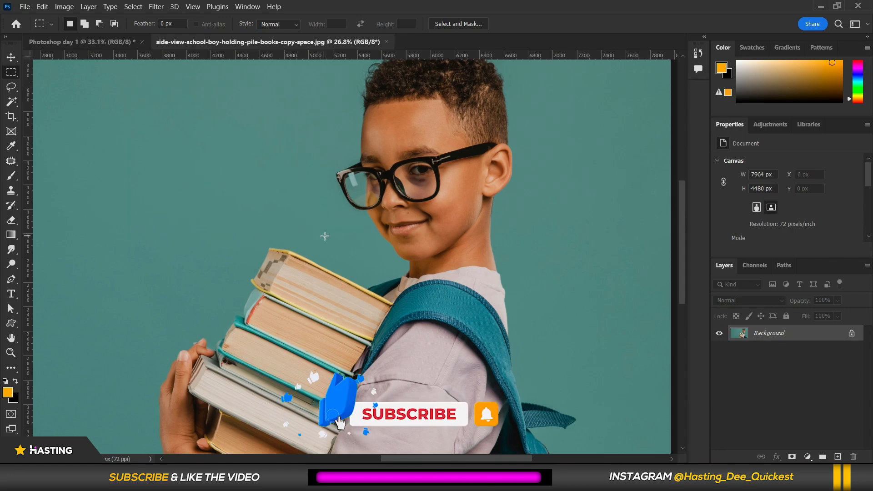
left_click(852, 335)
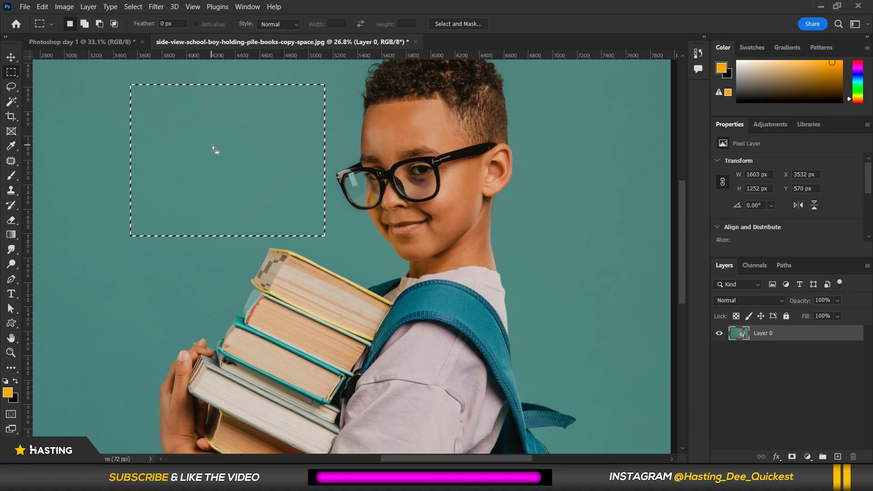
key("Delete")
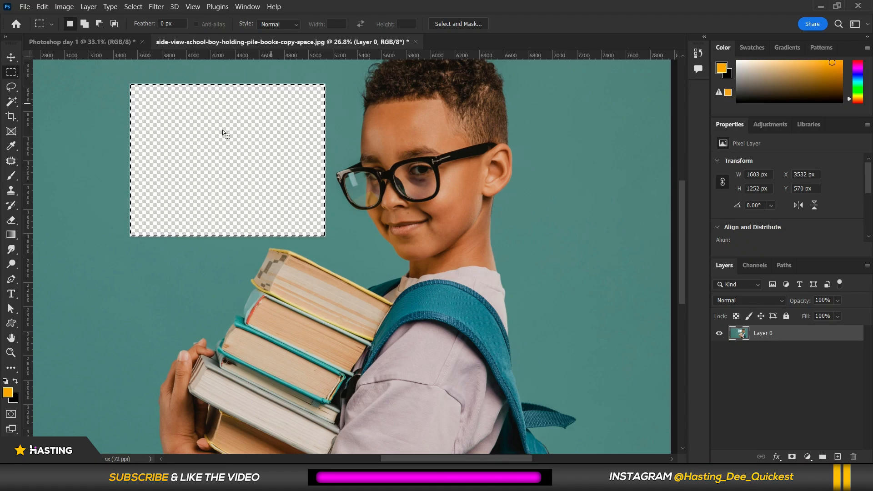
Select a tall rectangle about 2020 x 3260 px on the left side of the photo, reposition the selection and delete its pixels.
scroll(419, 165, "down", 2)
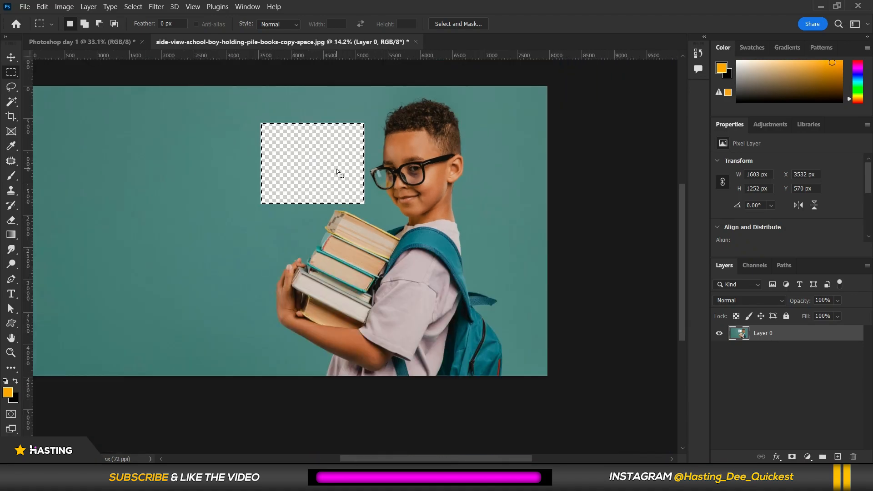
scroll(285, 136, "up", 2)
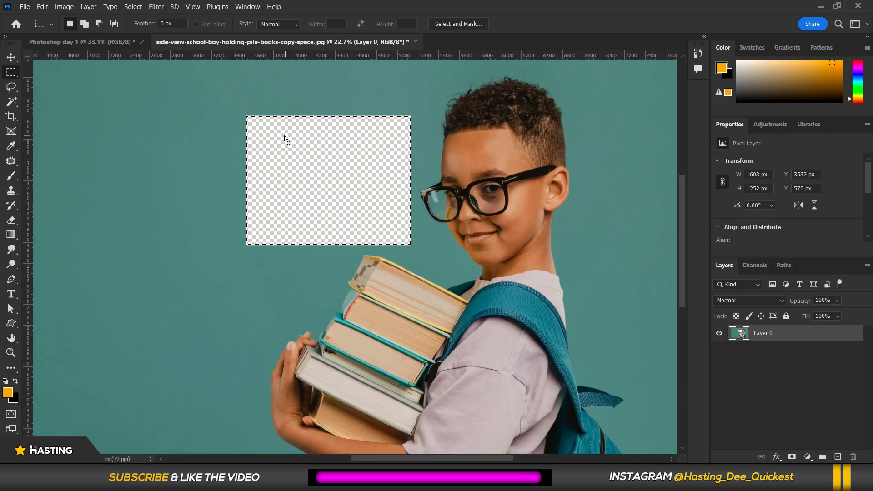
scroll(281, 137, "up", 1)
scroll(233, 111, "up", 1)
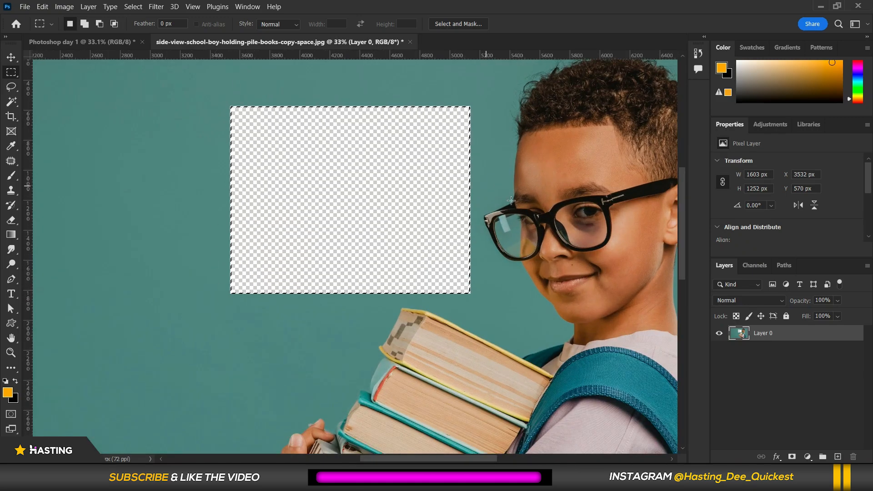
scroll(516, 201, "down", 2)
left_click(530, 205)
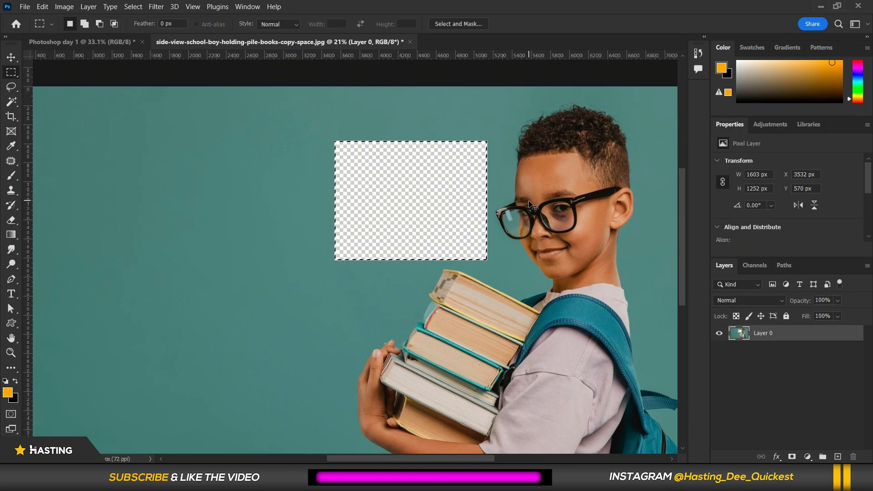
scroll(527, 182, "down", 2)
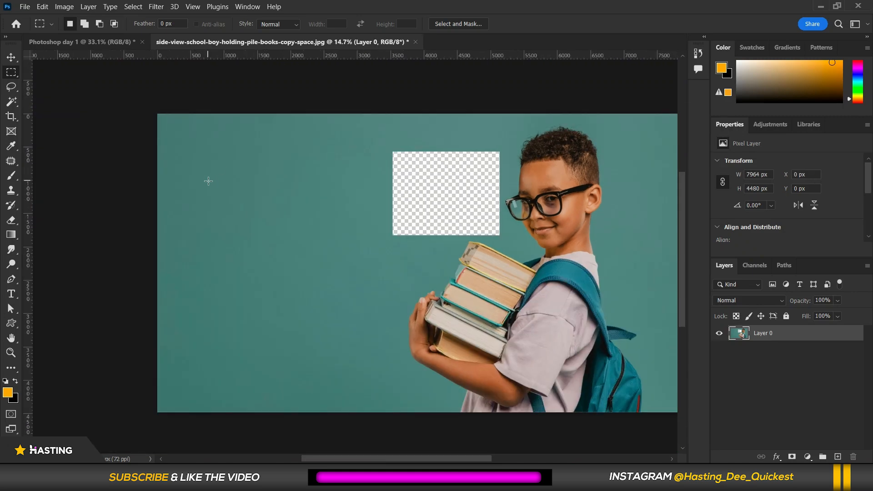
scroll(207, 177, "up", 1)
left_click_drag(203, 141, 366, 403)
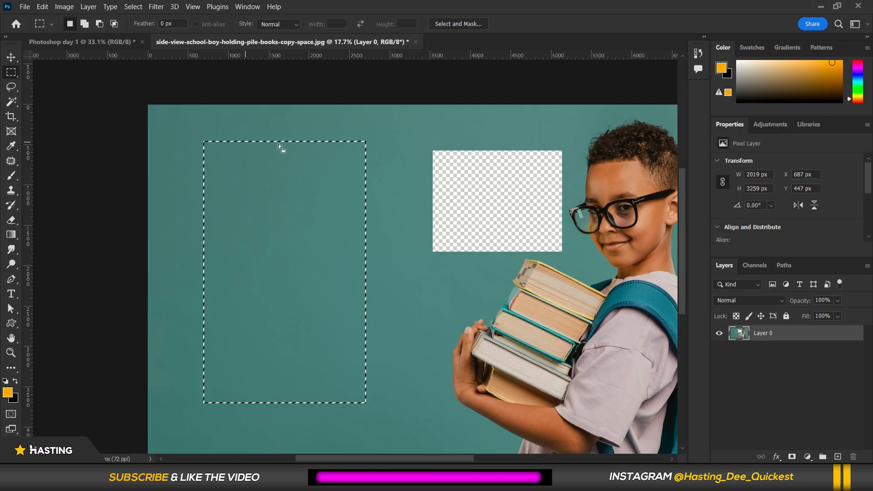
scroll(363, 210, "down", 1)
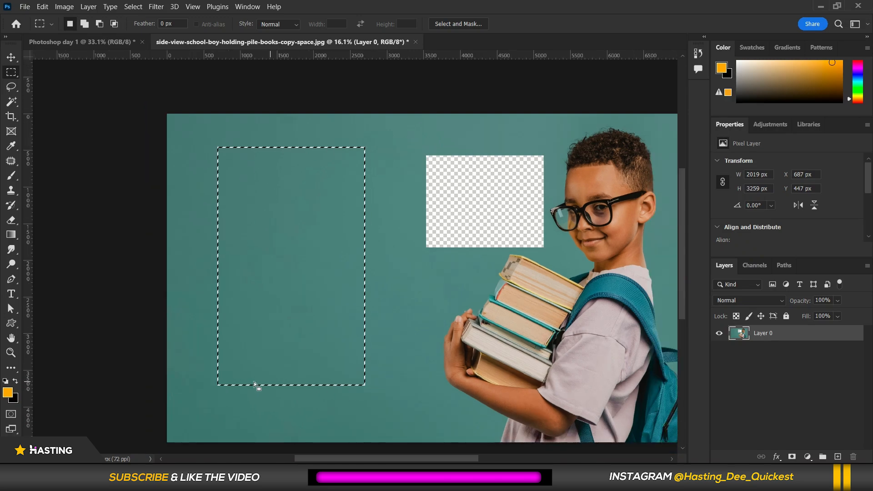
scroll(387, 311, "up", 3)
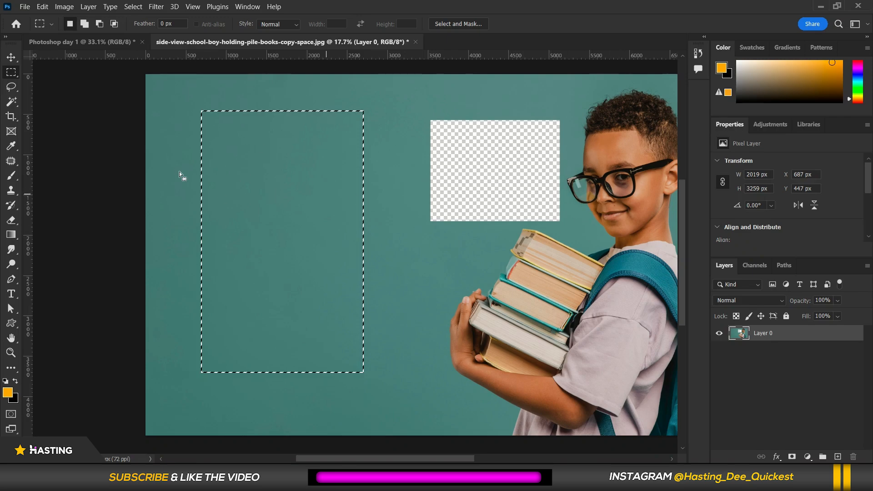
left_click_drag(262, 222, 257, 238)
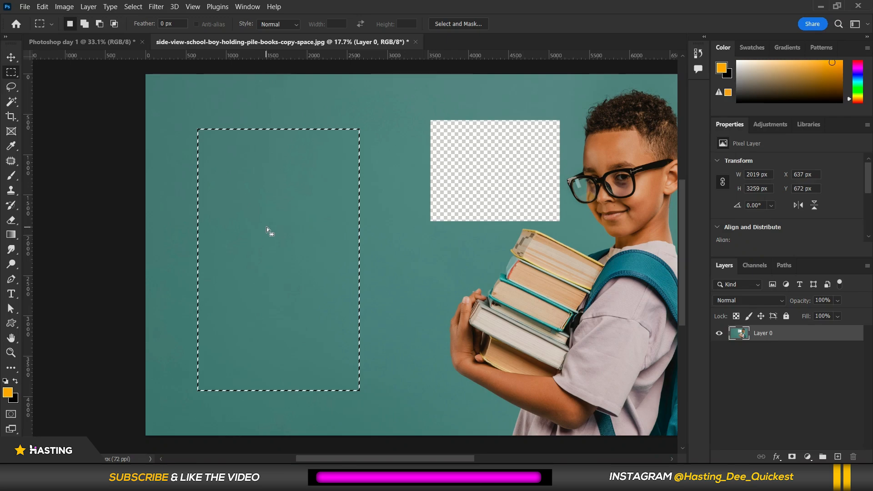
key("Delete")
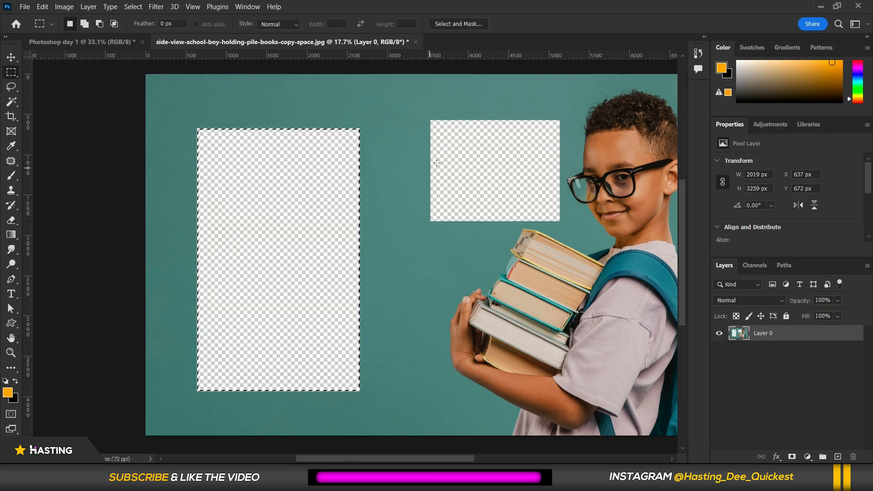
Switch to the Move tool and deselect the selection.
left_click(11, 57)
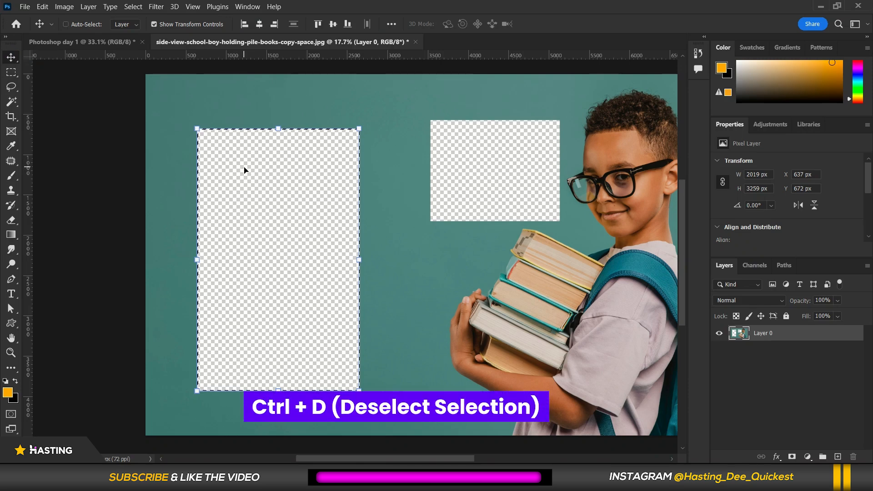
key("ctrl+d")
scroll(396, 190, "down", 1)
mouse_move(414, 241)
left_mouse_down()
mouse_move(499, 254)
mouse_move(559, 232)
mouse_move(308, 202)
mouse_move(252, 255)
mouse_move(429, 242)
mouse_move(444, 231)
mouse_move(418, 249)
mouse_move(405, 250)
mouse_move(408, 235)
left_mouse_up()
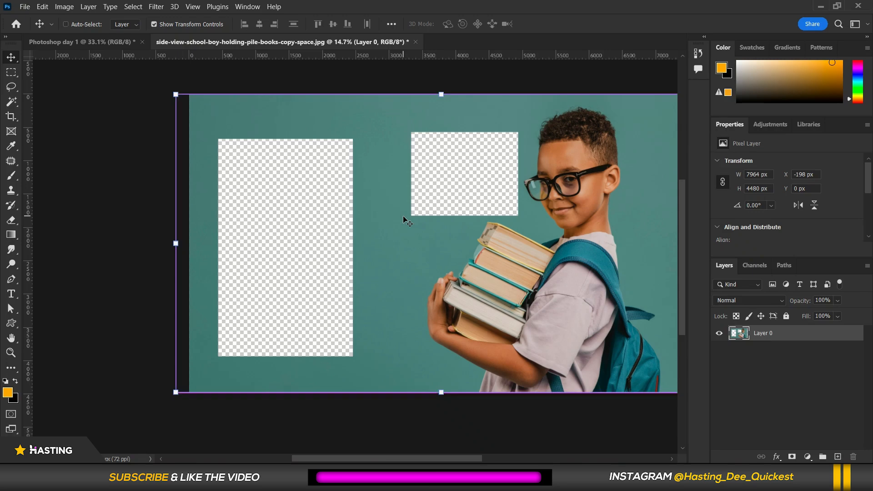
left_click_drag(403, 215, 404, 214)
scroll(404, 217, "down", 1)
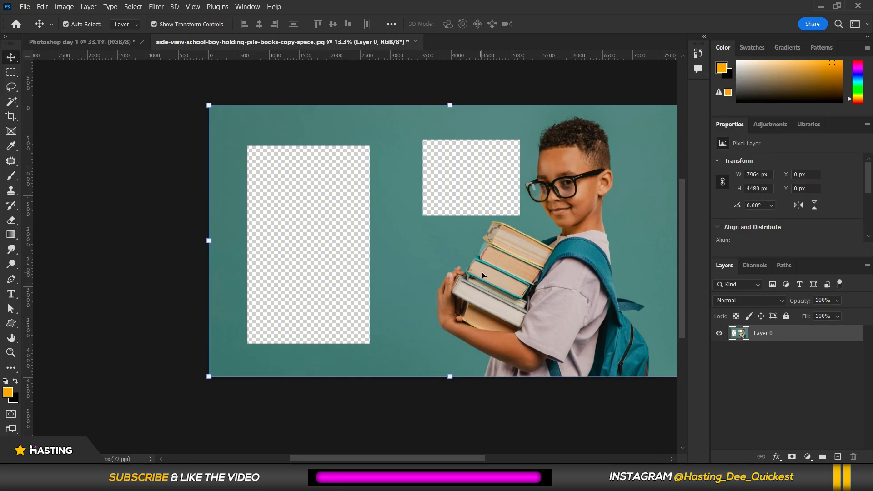
scroll(480, 275, "up", 2)
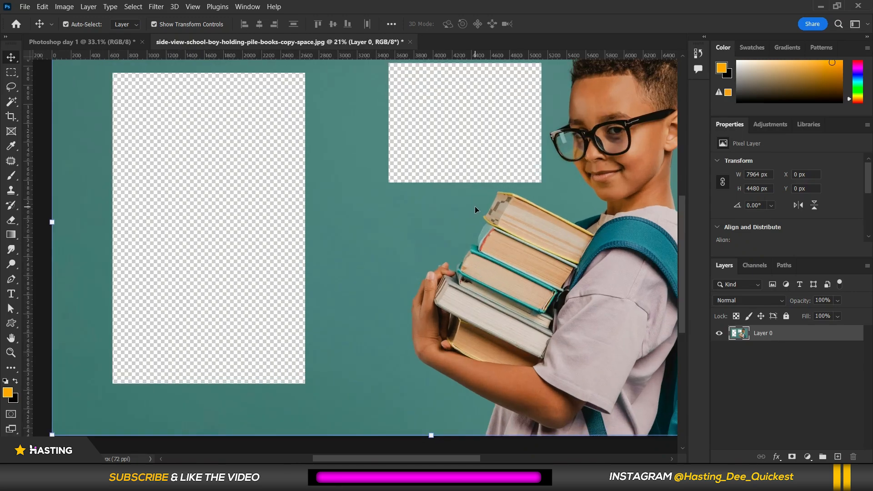
scroll(475, 209, "down", 1)
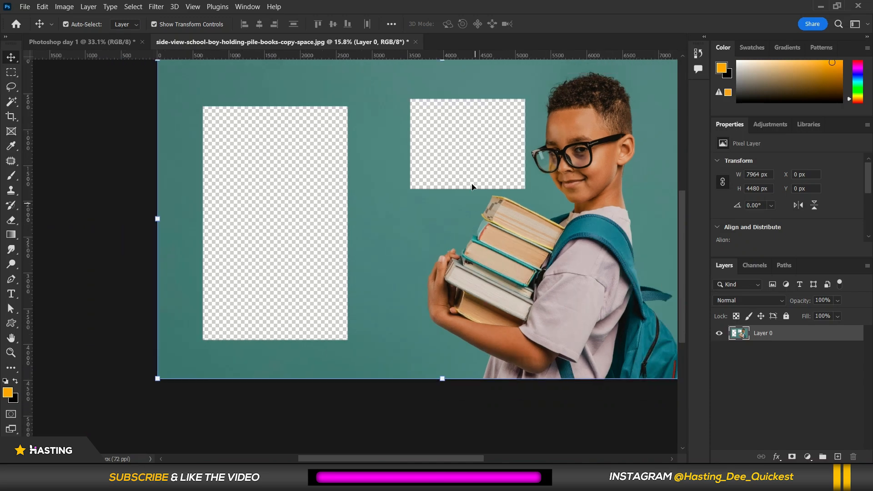
Draw a circular selection about 977 px wide beside the books with the Elliptical Marquee tool.
left_click(11, 72)
left_click(72, 83)
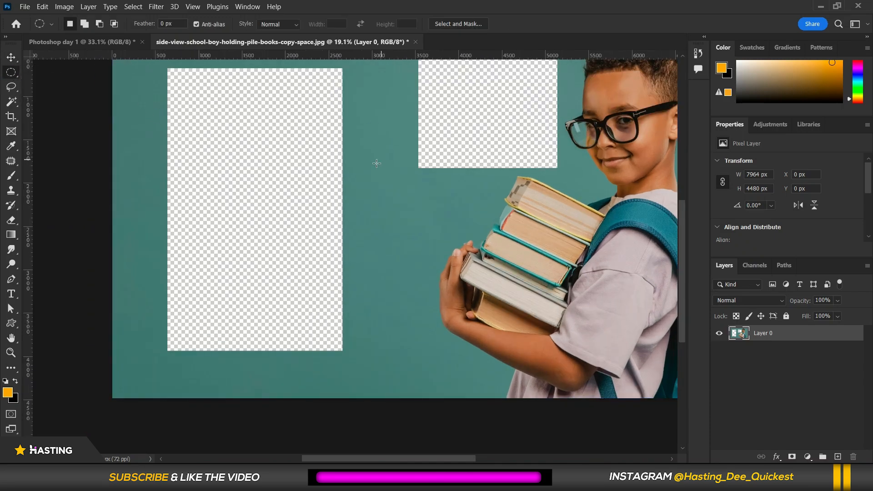
left_click_drag(370, 168, 466, 253)
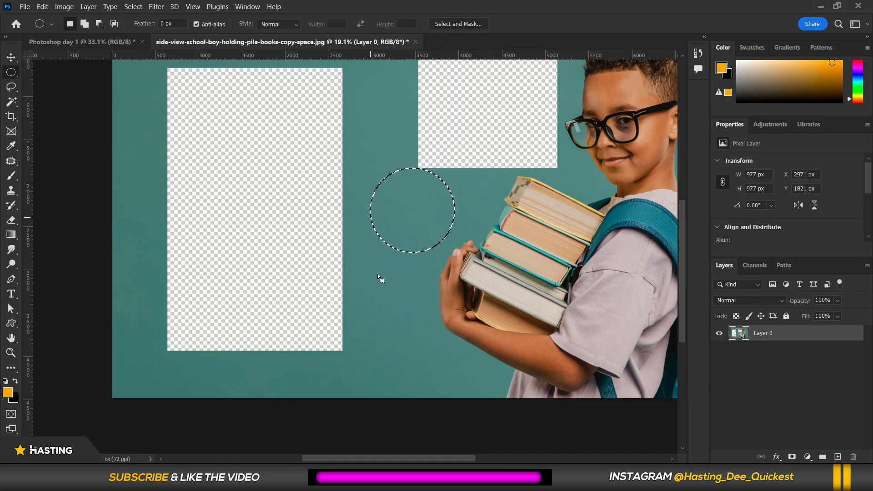
Feather the circular selection by 5.5 pixels, delete its pixels and deselect.
scroll(418, 211, "up", 2)
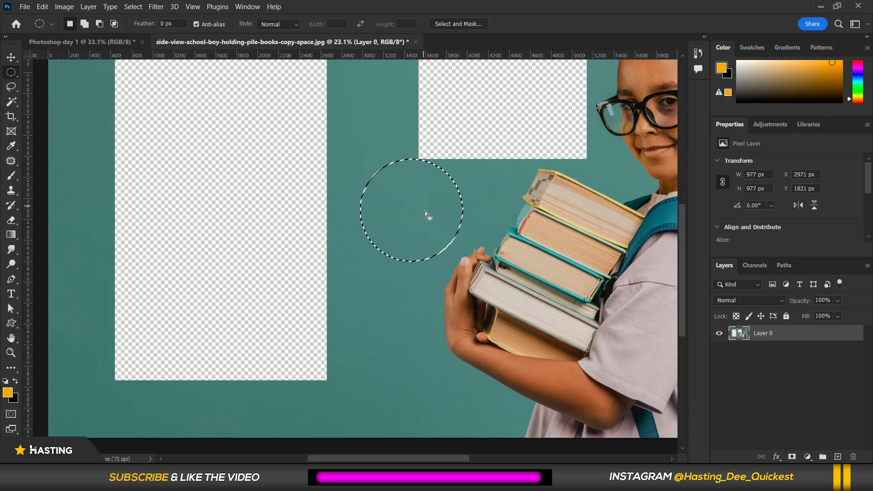
right_click(412, 187)
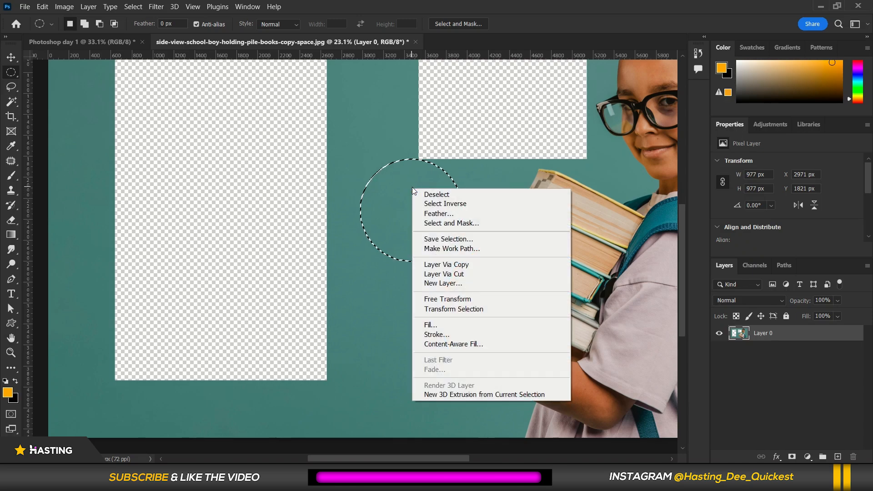
left_click(438, 213)
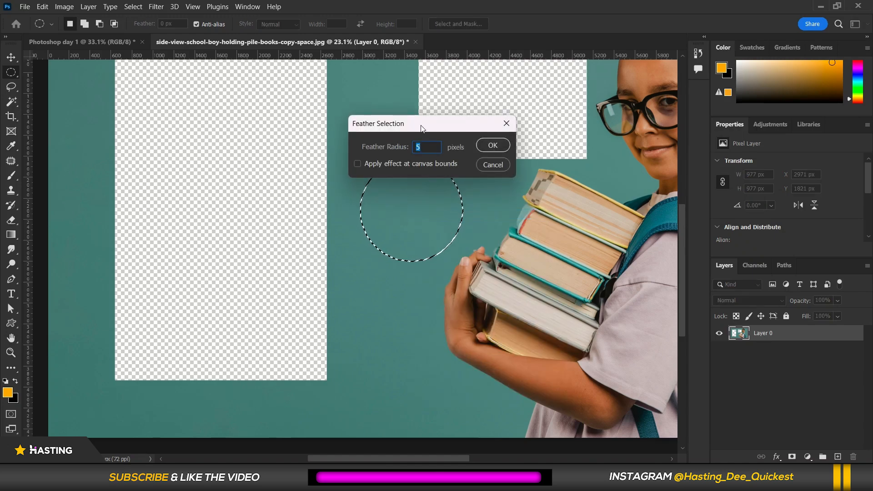
left_click_drag(422, 121, 267, 80)
scroll(271, 103, "up", 16)
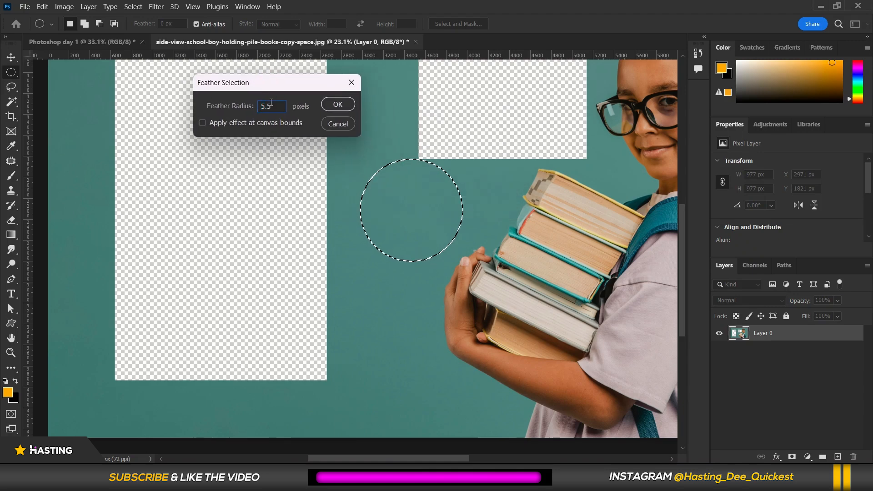
scroll(271, 103, "up", 11)
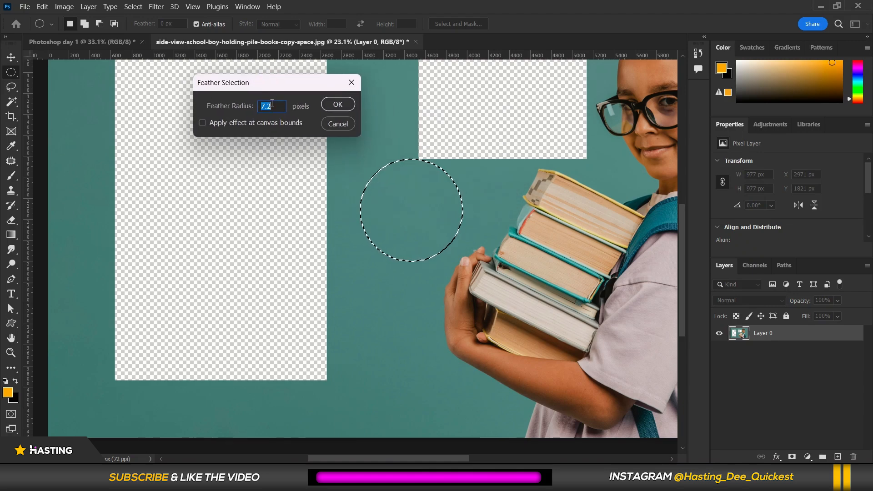
left_click(338, 104)
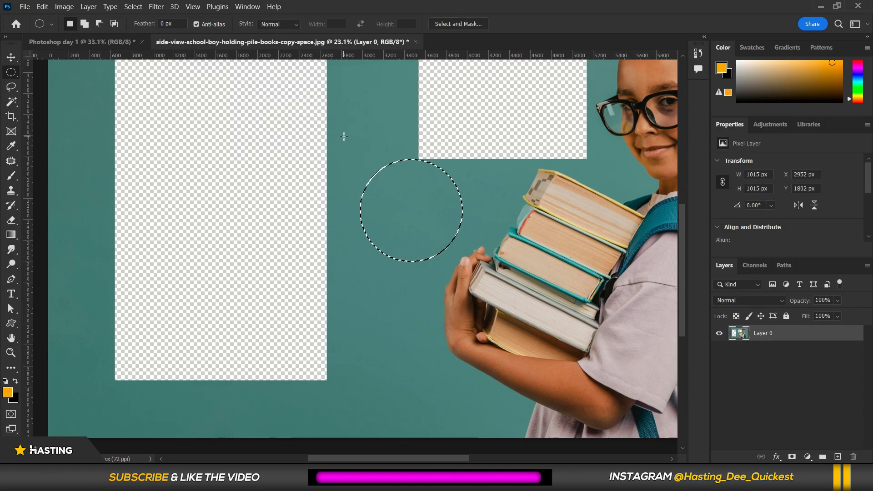
key("Delete")
key("ctrl+d")
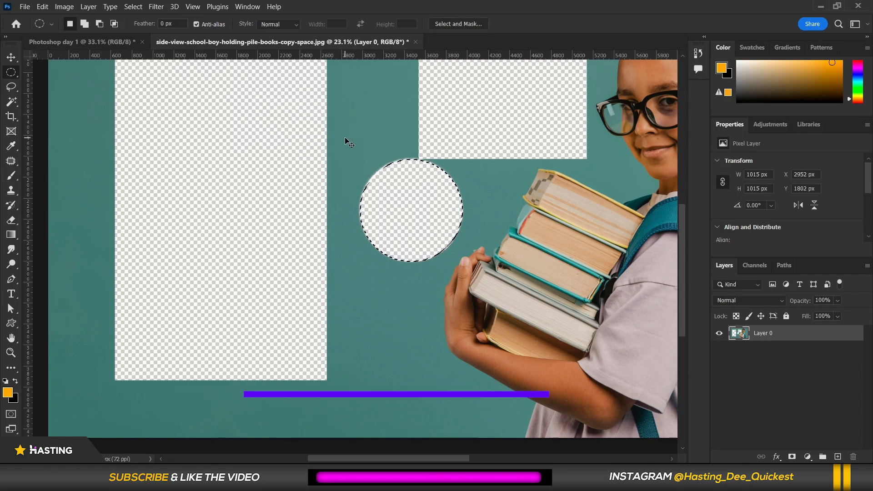
Zoom in closely on the boy's face to examine the individual pixels.
scroll(364, 186, "up", 3)
scroll(358, 216, "up", 3)
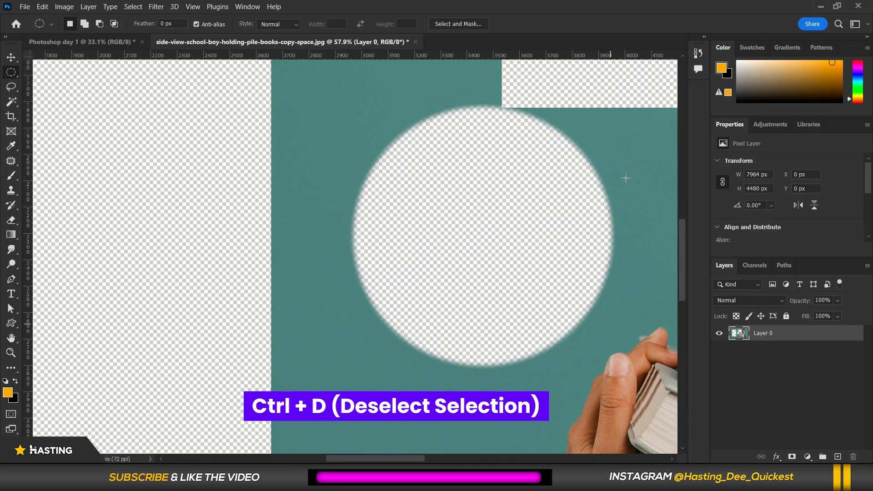
scroll(298, 132, "down", 2)
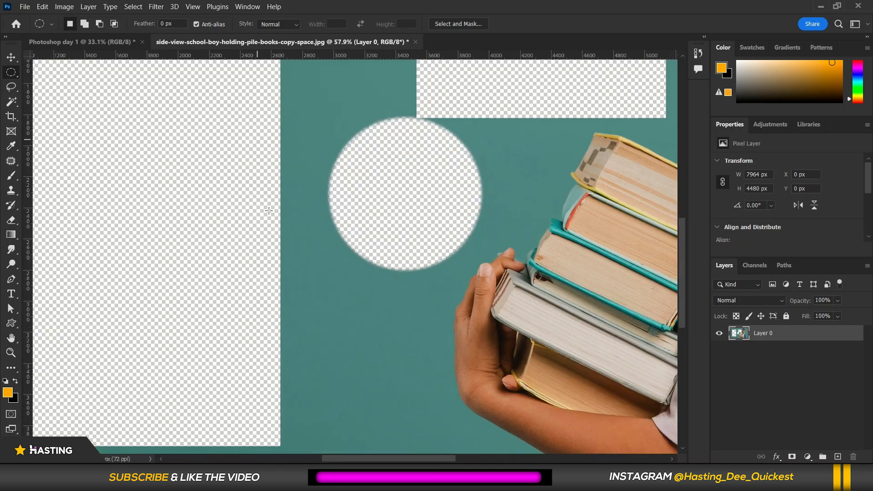
scroll(266, 213, "down", 4)
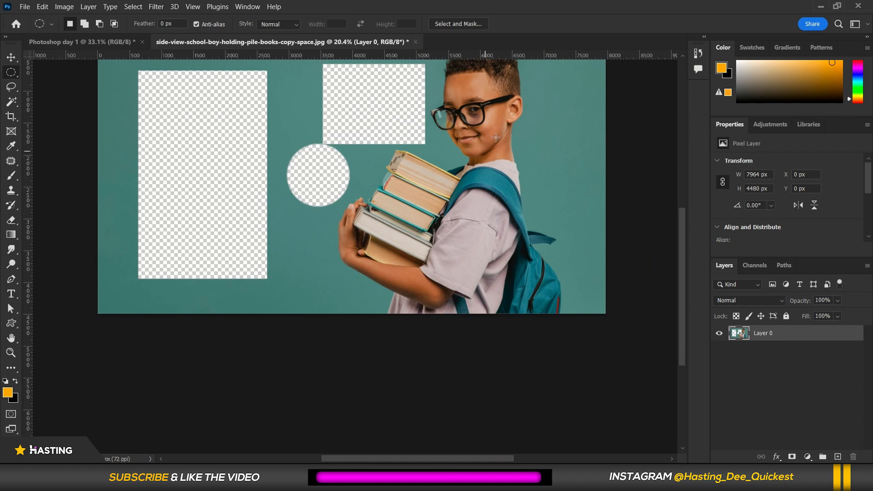
scroll(452, 97, "up", 5)
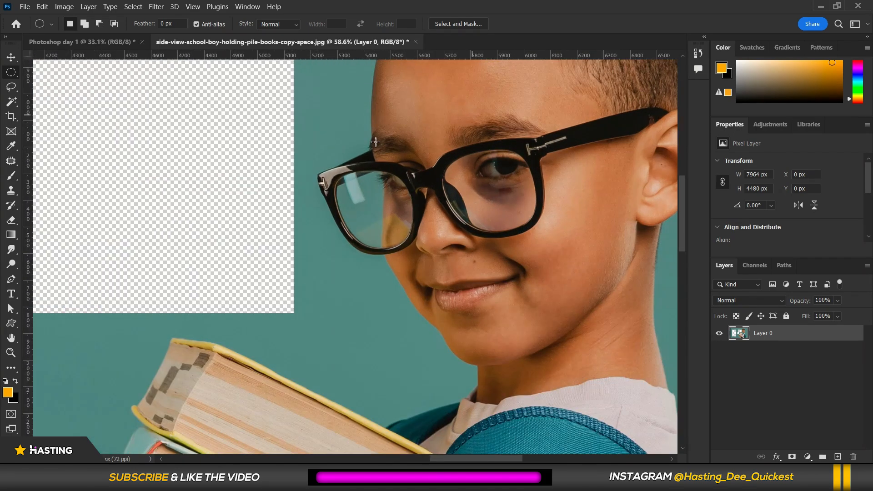
scroll(417, 145, "up", 5)
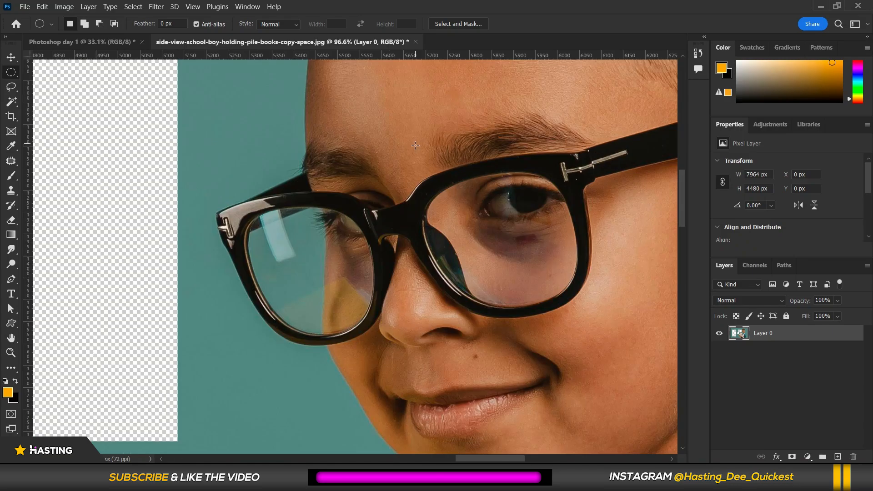
scroll(360, 202, "up", 5)
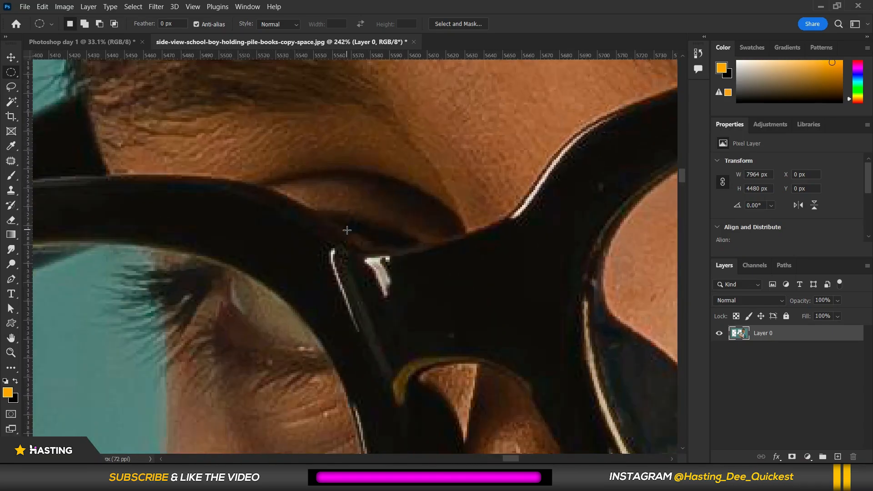
scroll(330, 175, "up", 5)
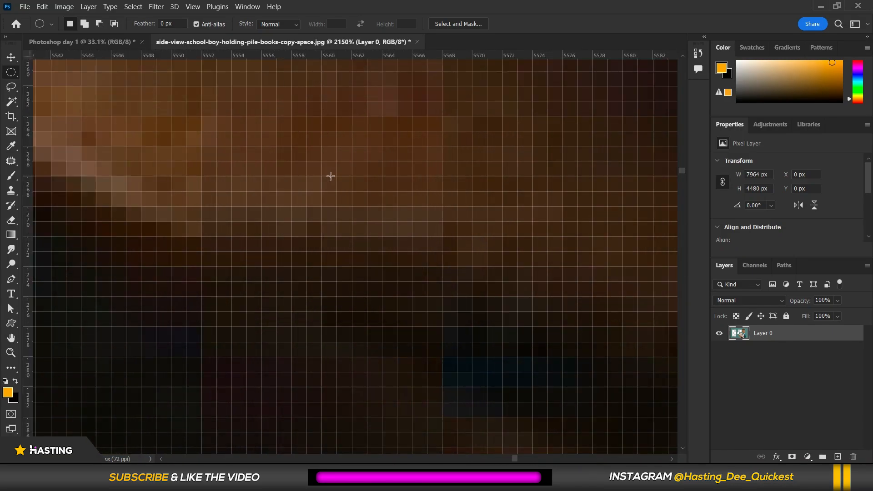
scroll(331, 176, "up", 2)
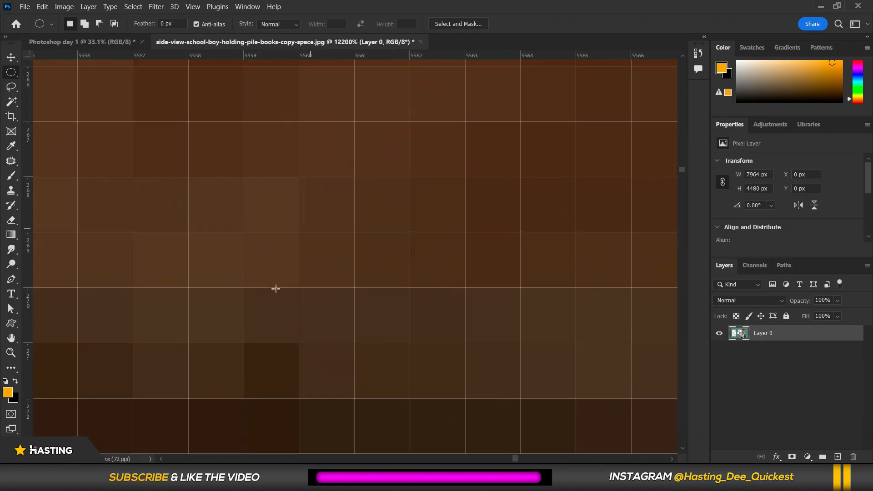
scroll(323, 258, "down", 2)
scroll(323, 257, "down", 2)
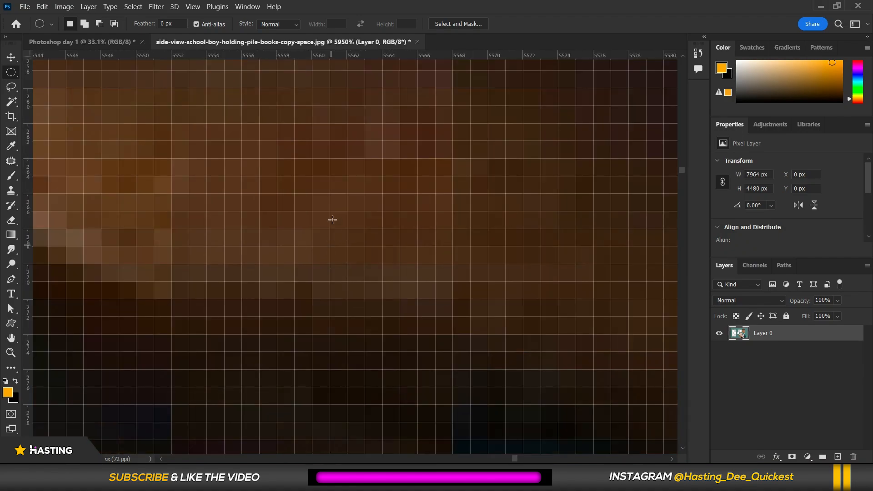
scroll(333, 201, "down", 10)
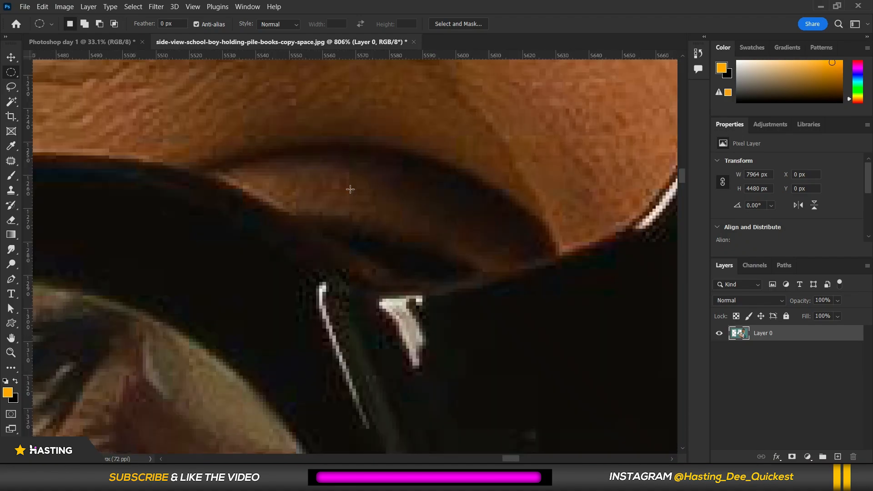
scroll(380, 186, "down", 8)
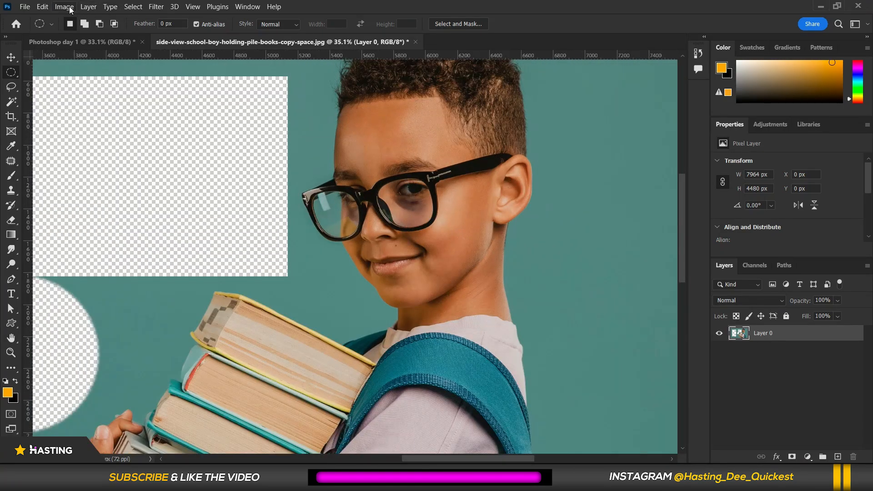
Resize the image to a resolution of 5 pixels/inch.
left_click(70, 8)
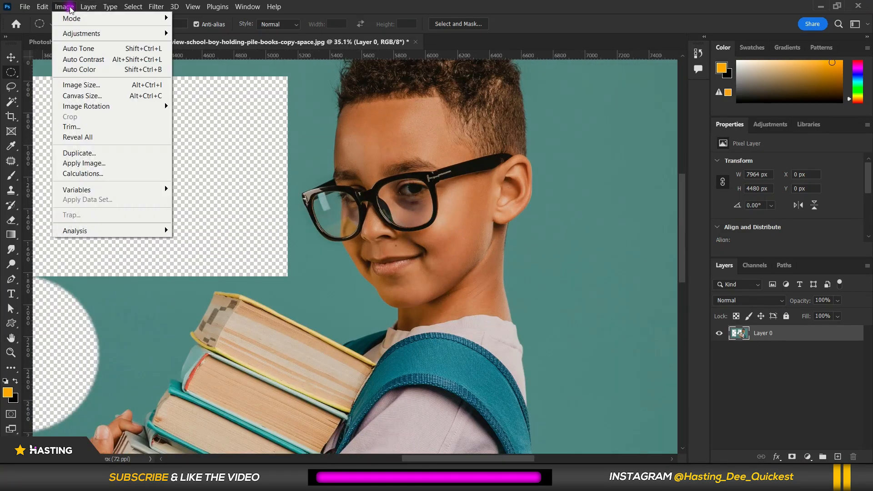
left_click(86, 90)
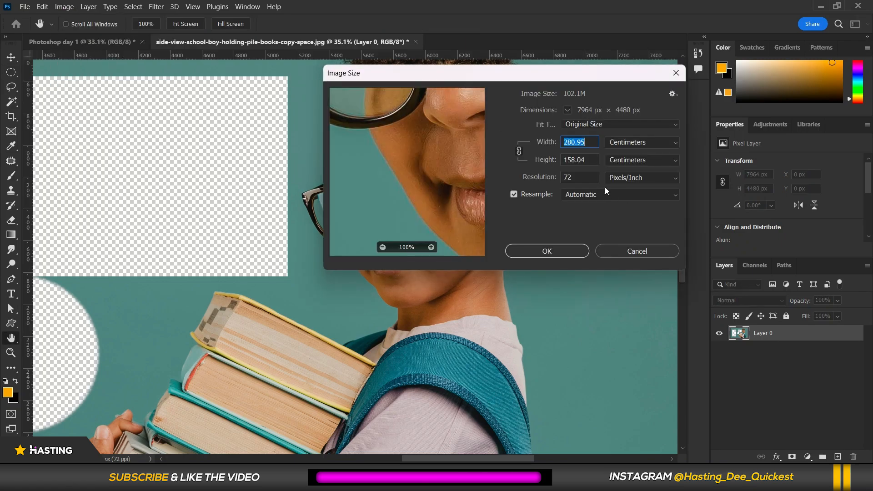
left_click(550, 181)
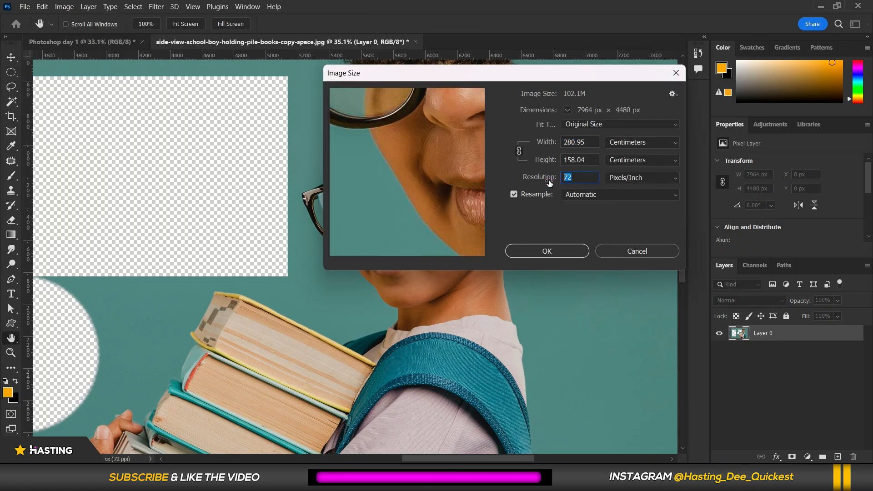
type("5")
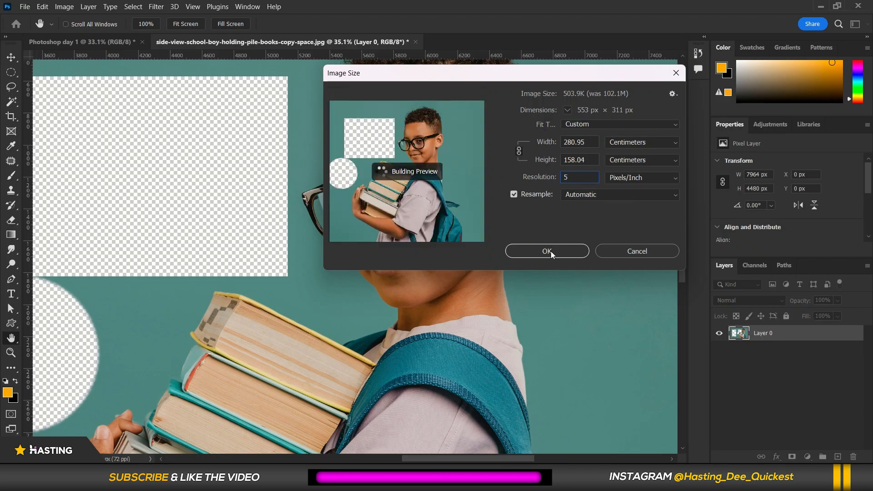
left_click(551, 251)
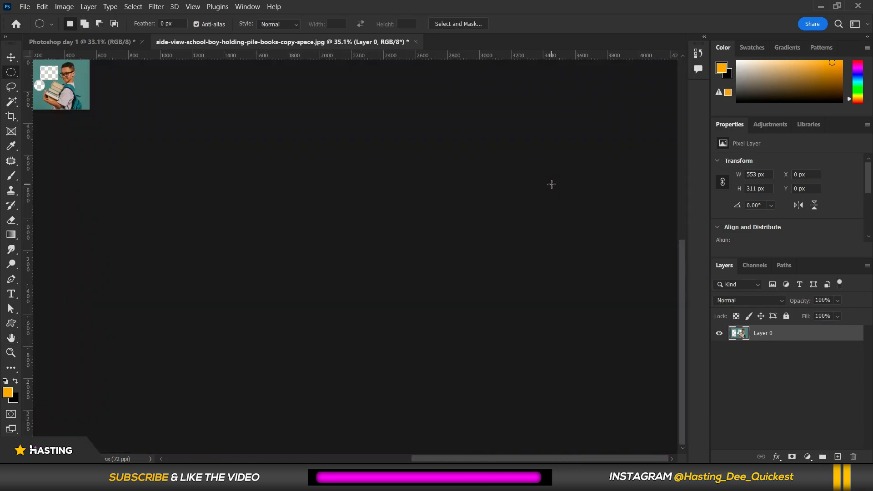
Zoom in to examine the low-resolution image, then undo the resize.
scroll(558, 201, "down", 4)
scroll(58, 71, "up", 9)
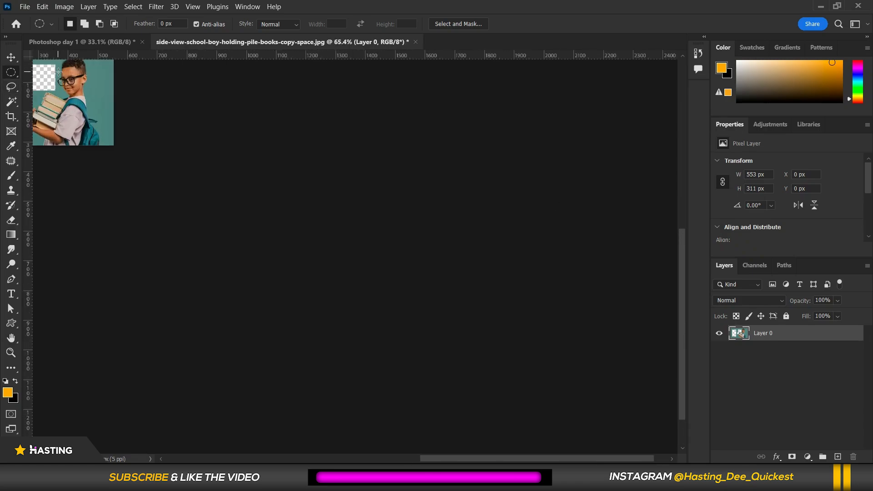
scroll(58, 71, "up", 8)
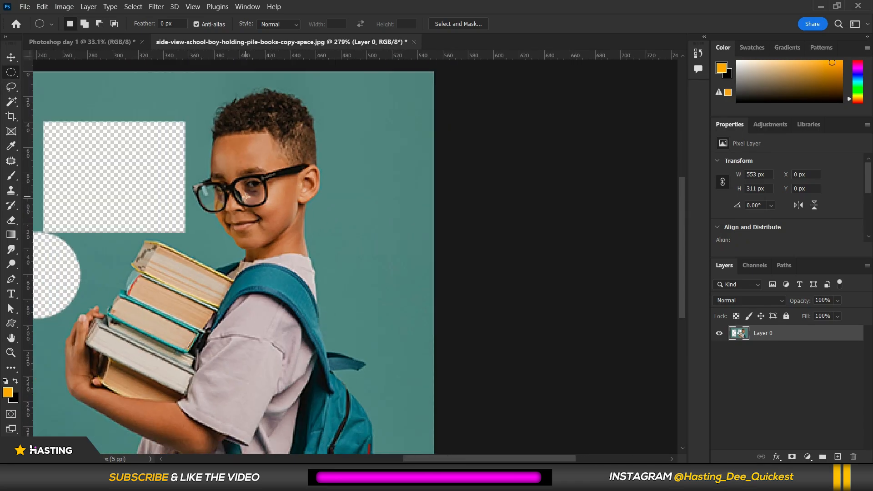
scroll(246, 196, "up", 3)
scroll(275, 197, "down", 1)
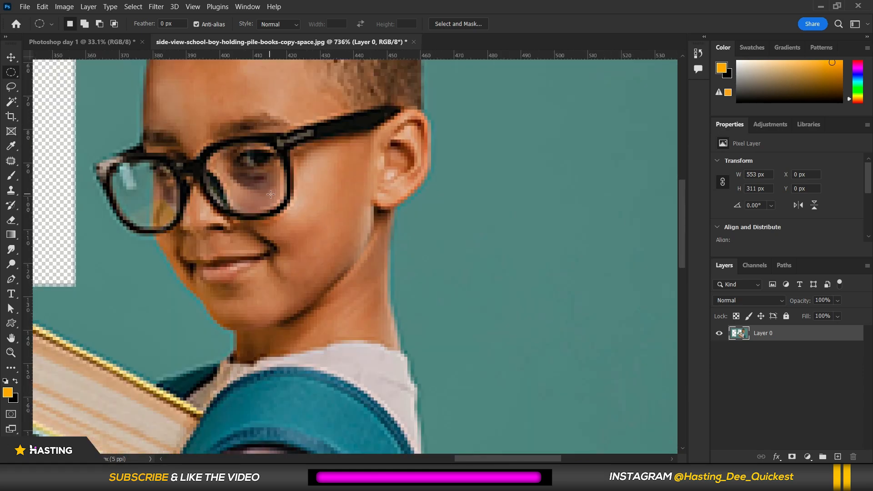
scroll(271, 194, "down", 4)
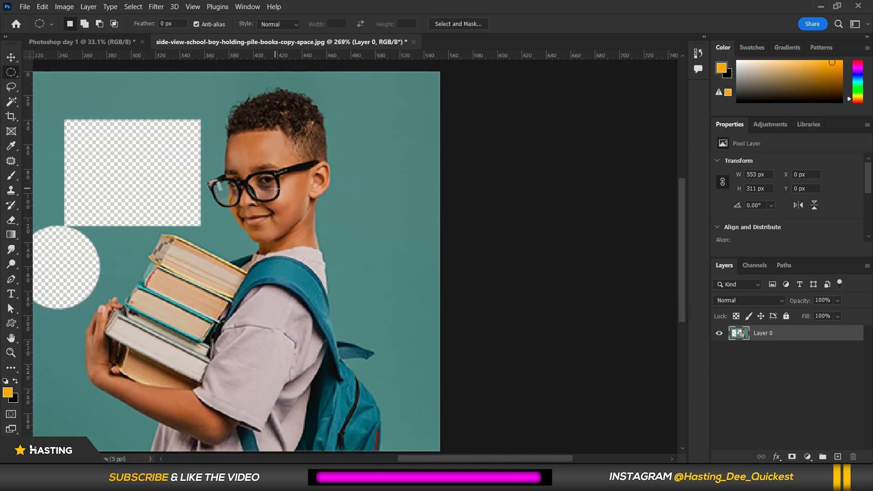
key("ctrl+z")
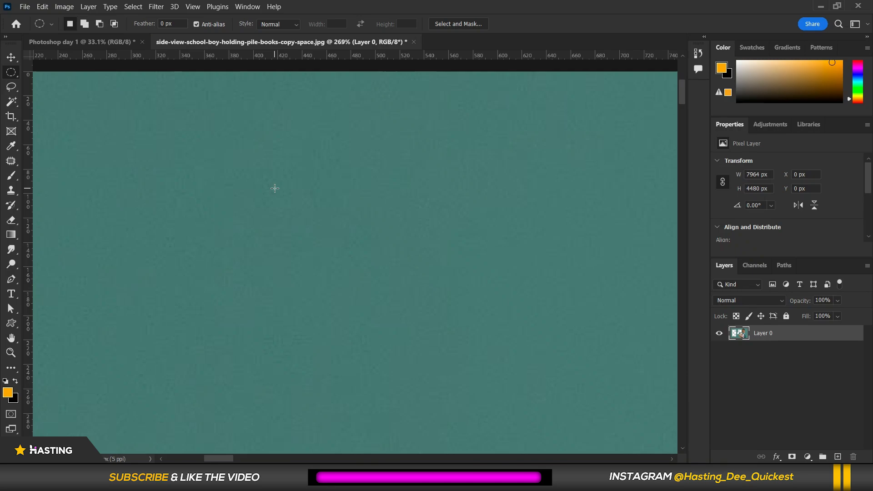
Undo all the marquee deletions and layer unlock to restore the original photo.
scroll(274, 188, "down", 8)
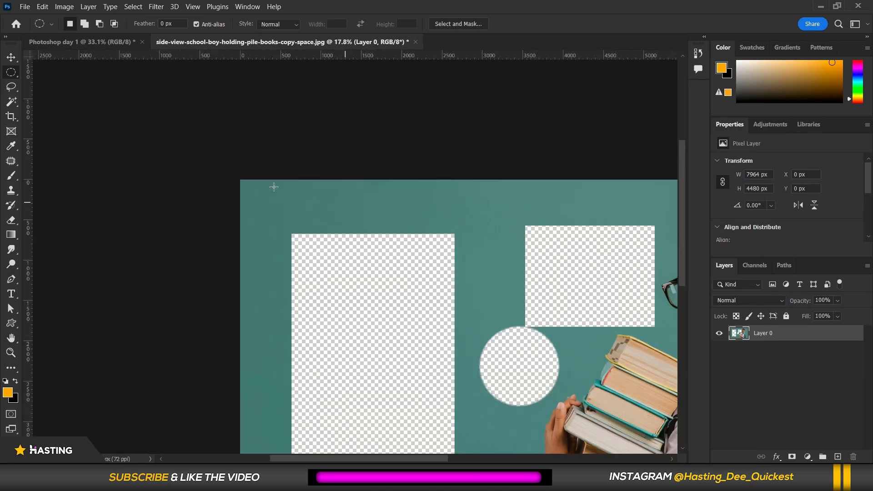
scroll(350, 226, "down", 2)
scroll(559, 221, "up", 4)
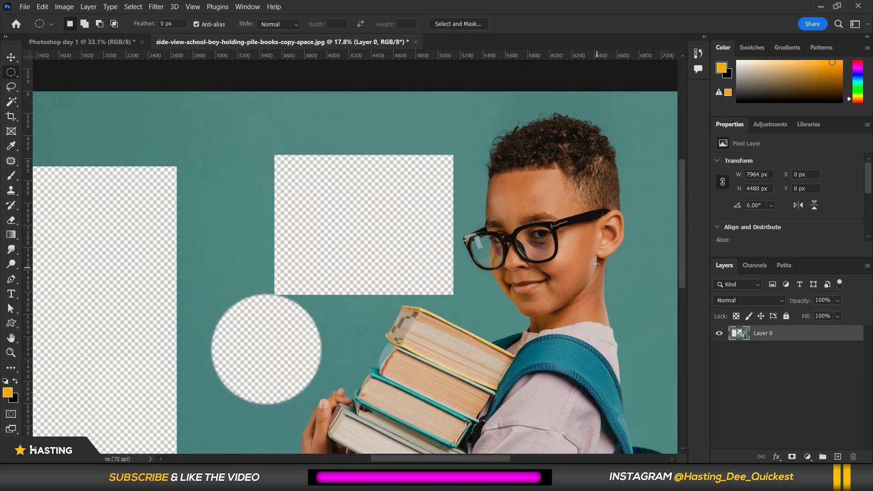
scroll(559, 221, "up", 1)
scroll(509, 248, "up", 5)
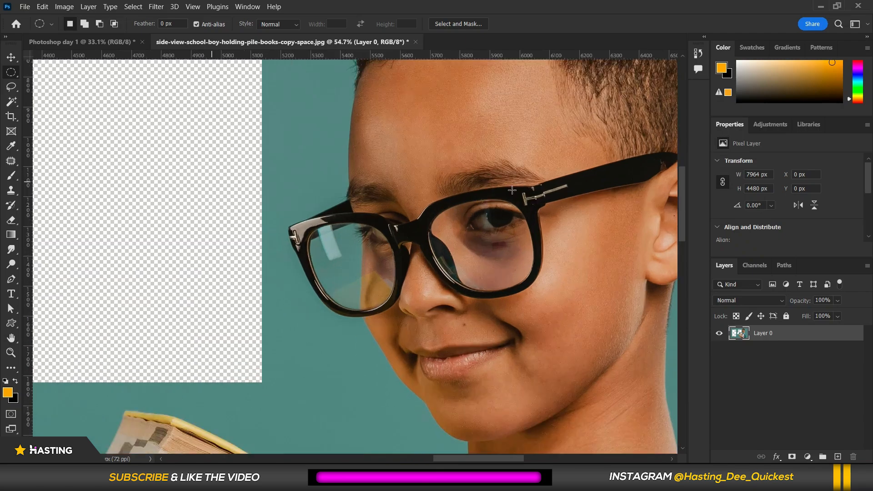
scroll(503, 209, "down", 10)
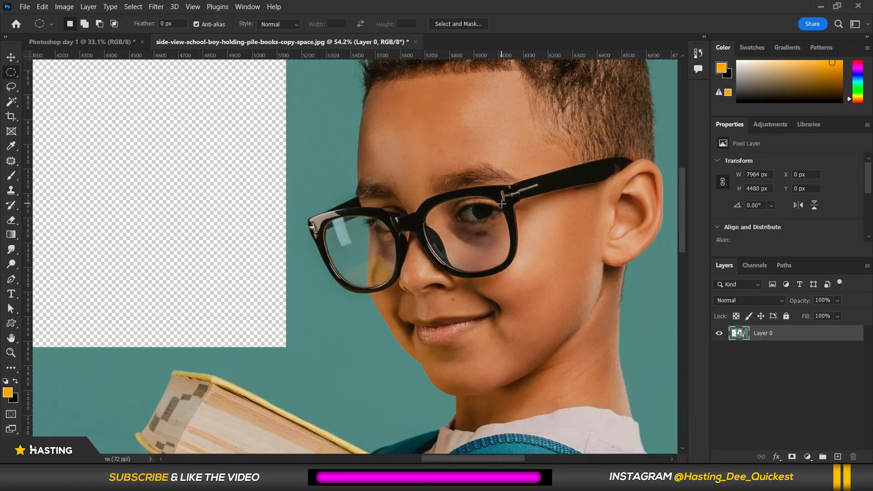
scroll(473, 203, "down", 2)
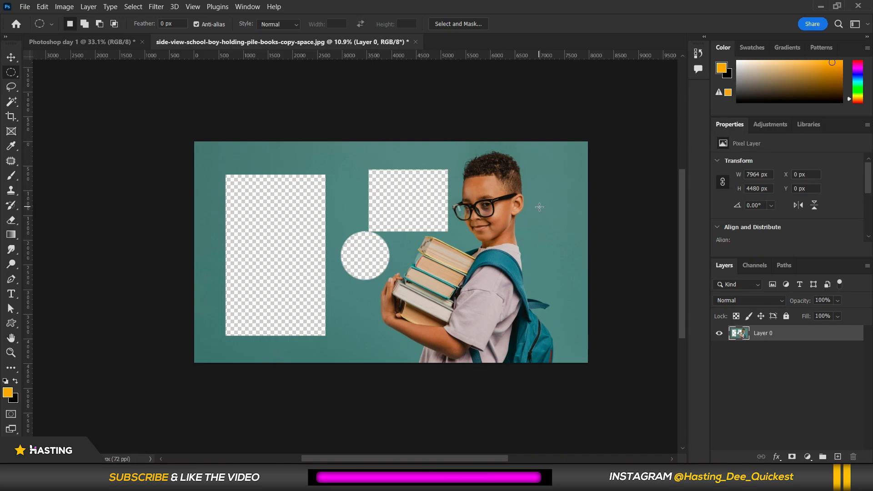
key("ctrl+z")
key("ctrl+z")
key("ctrl+z")
key("ctrl+z")
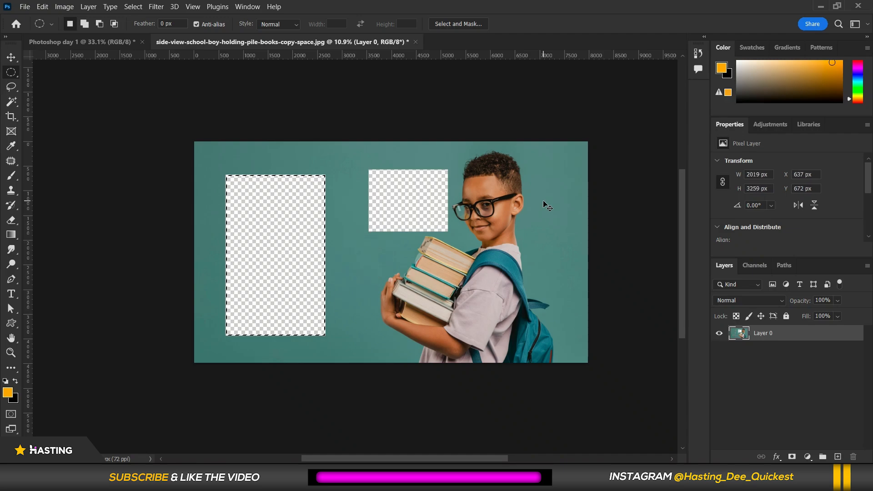
key("ctrl+z")
key("ctrl+z")
key("ctrl+z")
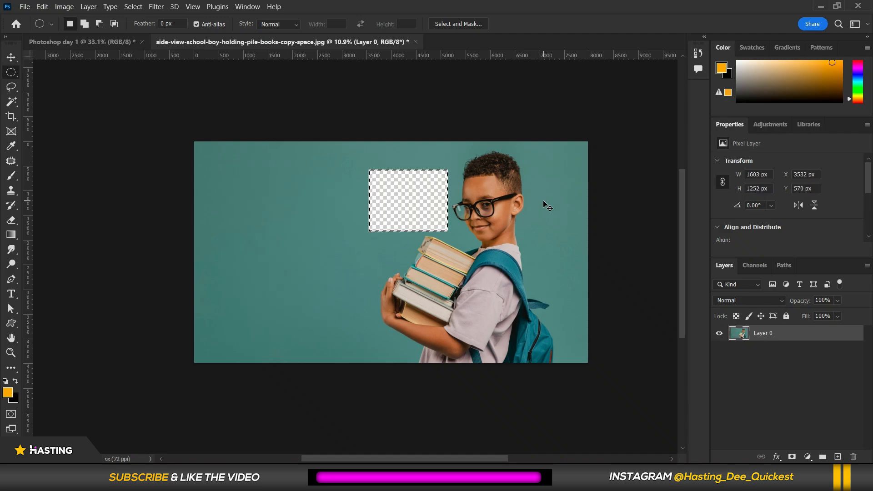
key("ctrl+z")
key("ctrl+z")
key("ctrl+z")
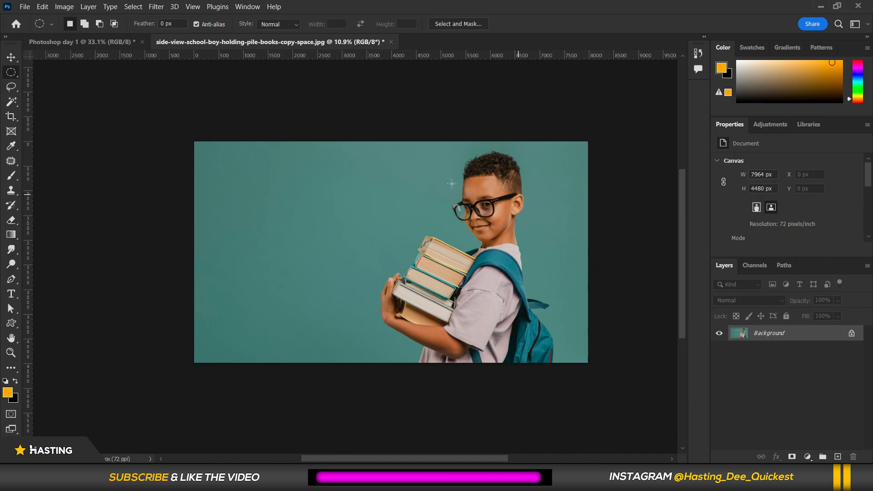
Hide the awards-02 trophy layer in the Photoshop day 1 document.
left_click(77, 40)
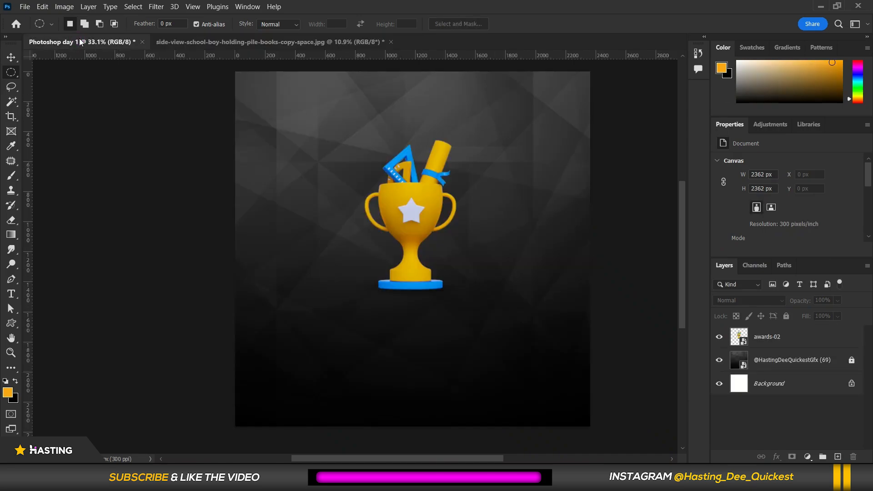
scroll(365, 307, "down", 1)
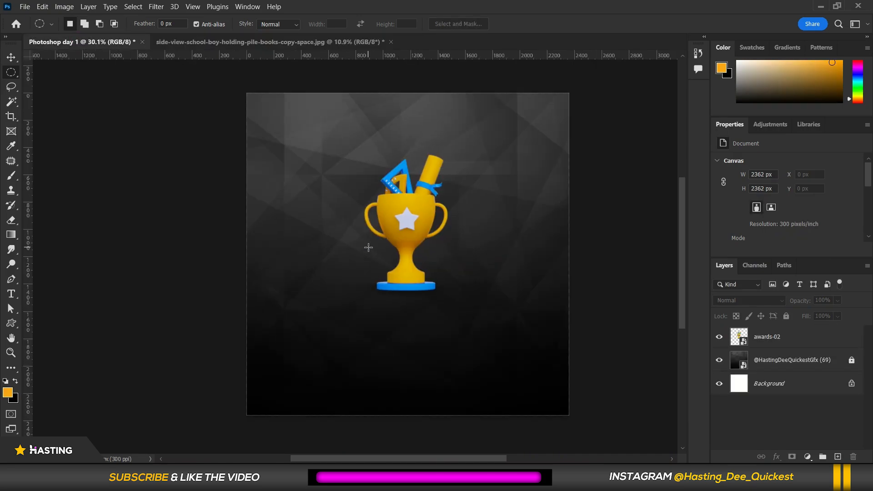
left_click(11, 103)
left_click(9, 60)
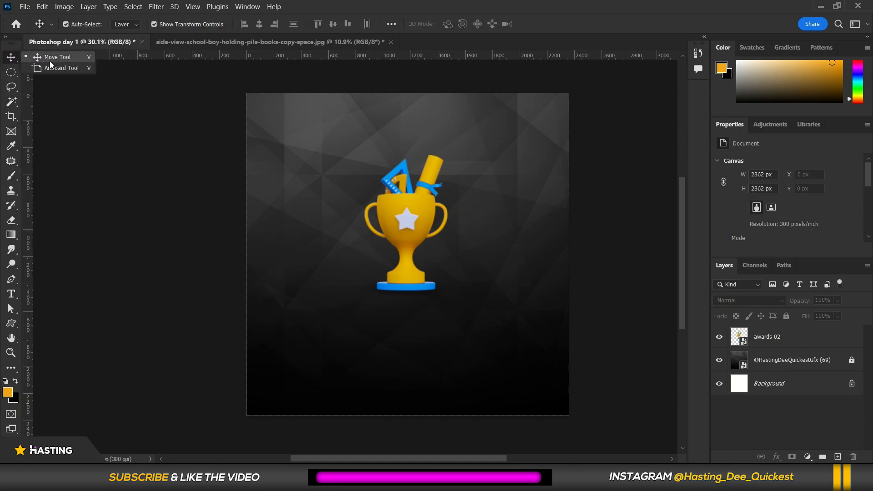
left_click(185, 42)
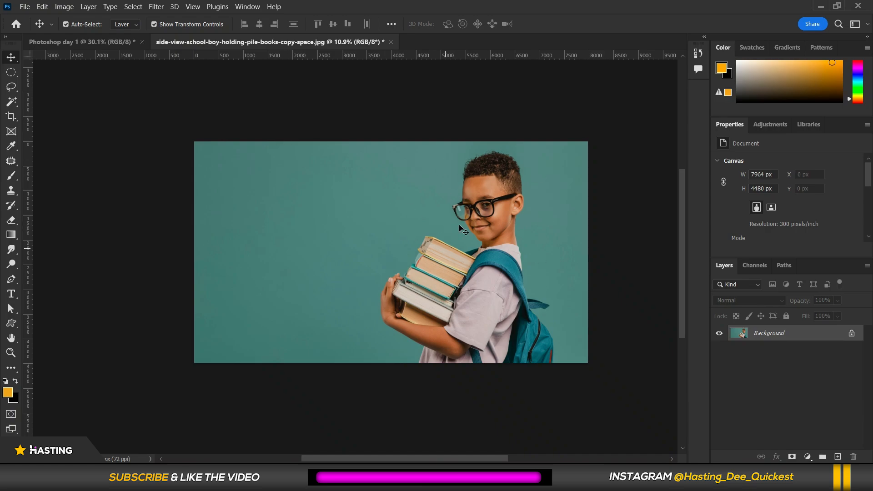
left_click(84, 42)
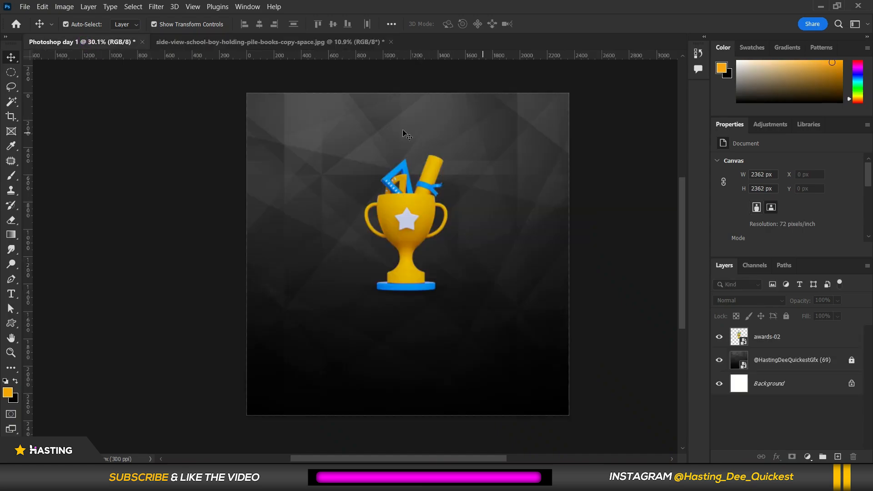
left_click(719, 338)
Place the schoolboy photo as an embedded image into the Photoshop day 1 document.
left_click(27, 6)
left_click(51, 221)
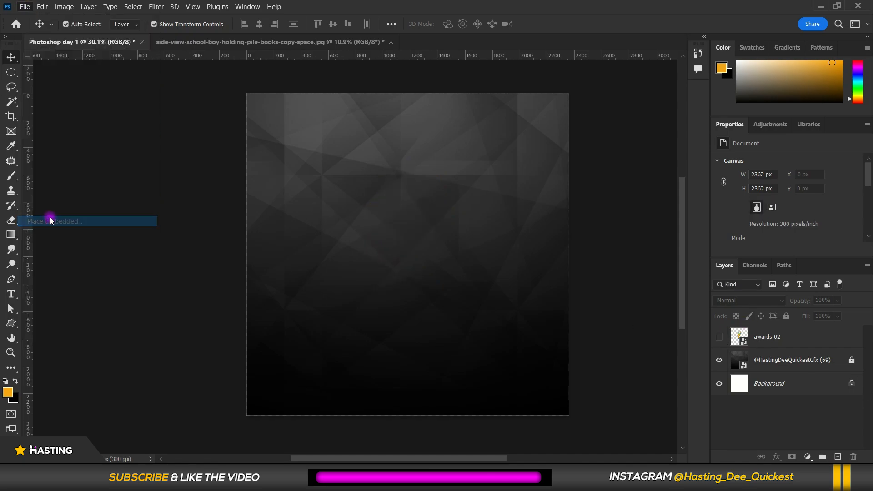
double_click(311, 183)
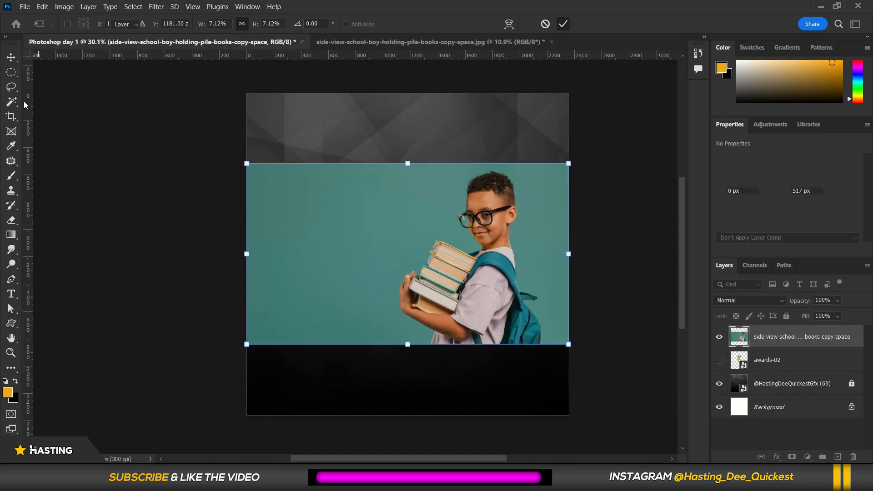
left_click(11, 86)
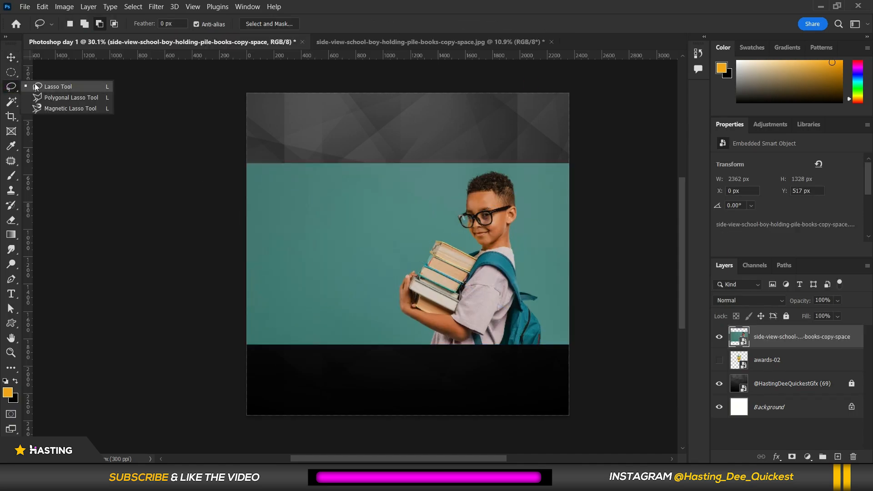
Draw a freehand Lasso selection on the background left of the boy, then deselect it.
left_click(38, 86)
left_click(11, 72)
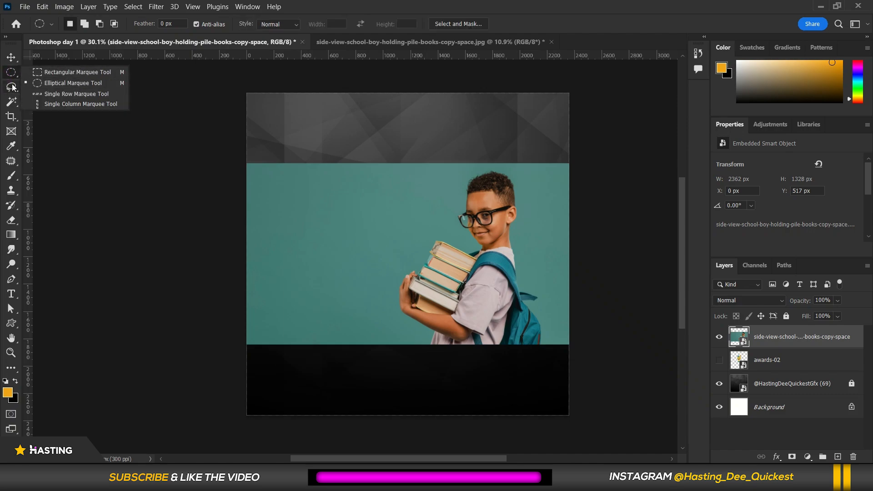
right_click(12, 88)
left_click(38, 87)
scroll(345, 199, "up", 4)
mouse_move(382, 166)
left_mouse_down()
mouse_move(369, 300)
mouse_move(433, 237)
left_mouse_up()
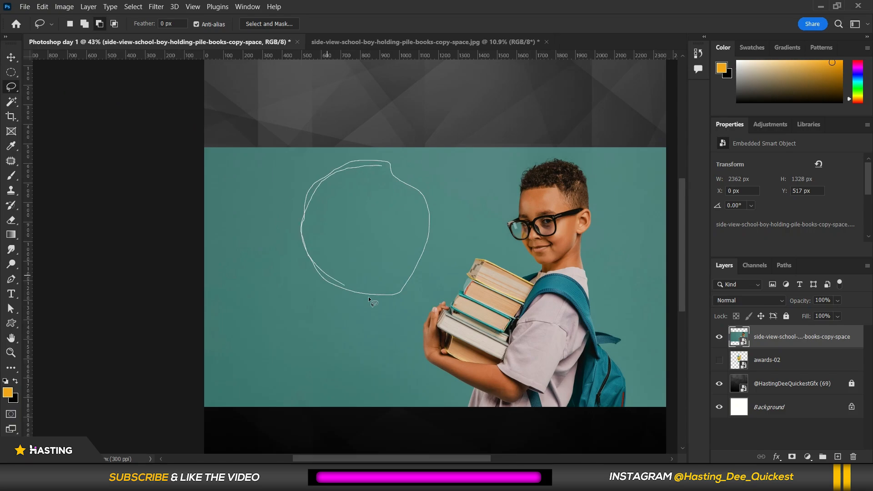
left_click_drag(372, 161, 372, 162)
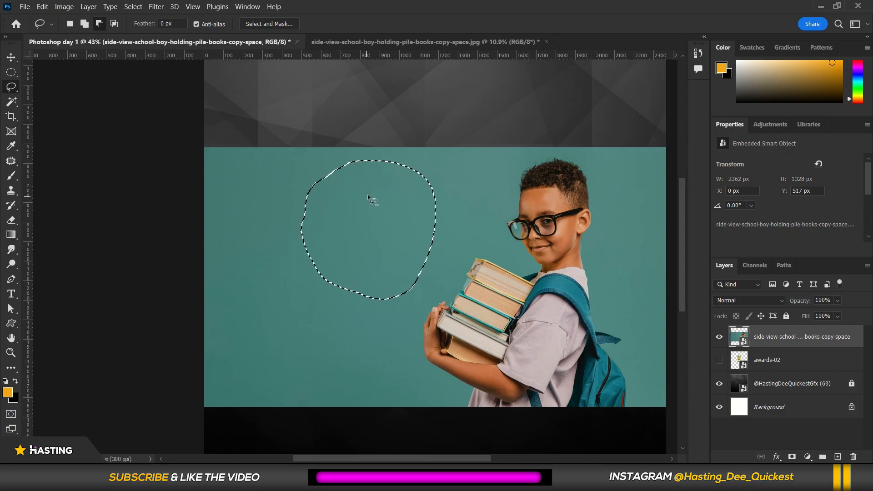
left_click(370, 187)
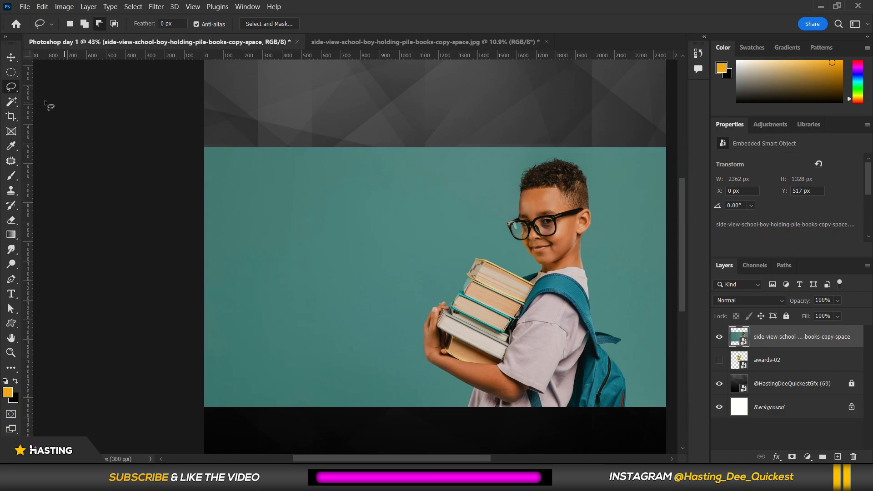
Draw a Polygonal Lasso selection on the background beside the boy's neck and ear, removing one misplaced point.
right_click(12, 86)
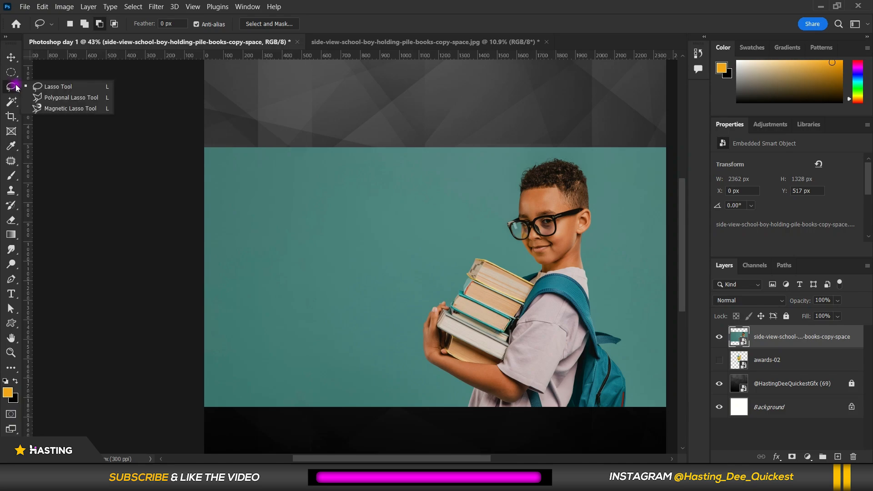
left_click(42, 98)
scroll(512, 206, "down", 2)
scroll(489, 277, "up", 4)
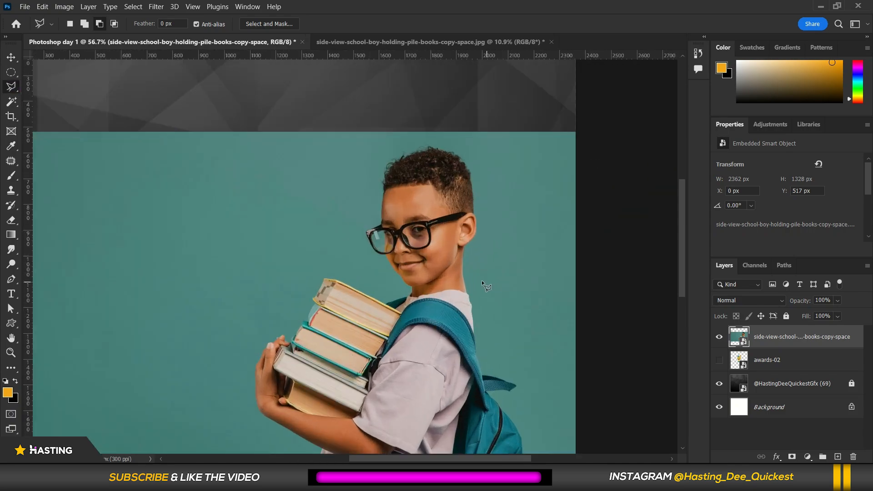
scroll(448, 253, "up", 6)
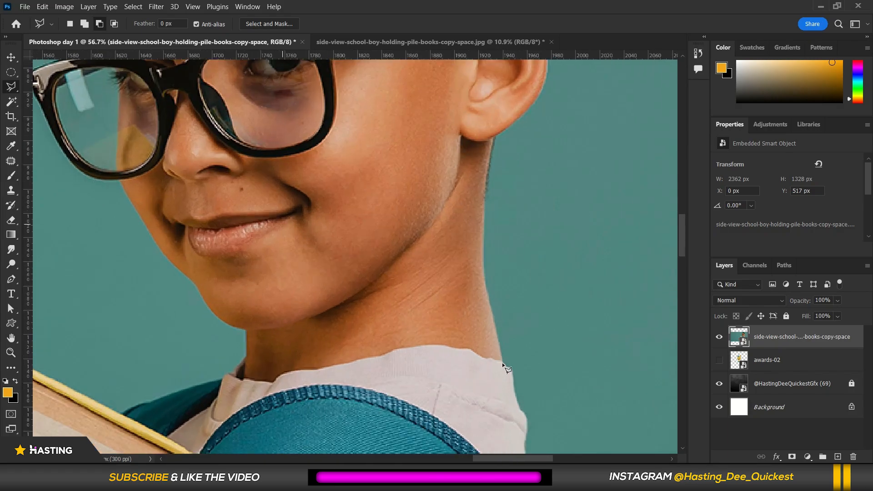
left_click(503, 363)
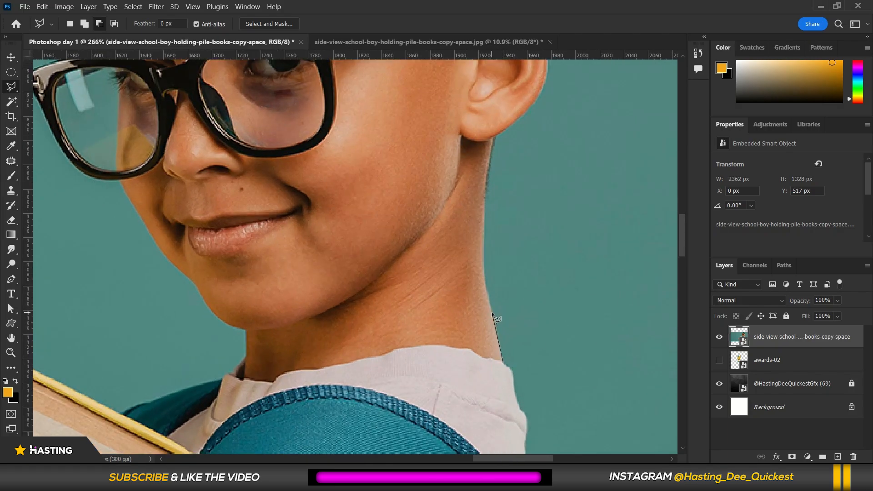
left_click(486, 286)
left_click(482, 260)
left_click(483, 218)
left_click(488, 159)
left_click(508, 126)
scroll(522, 127, "down", 3)
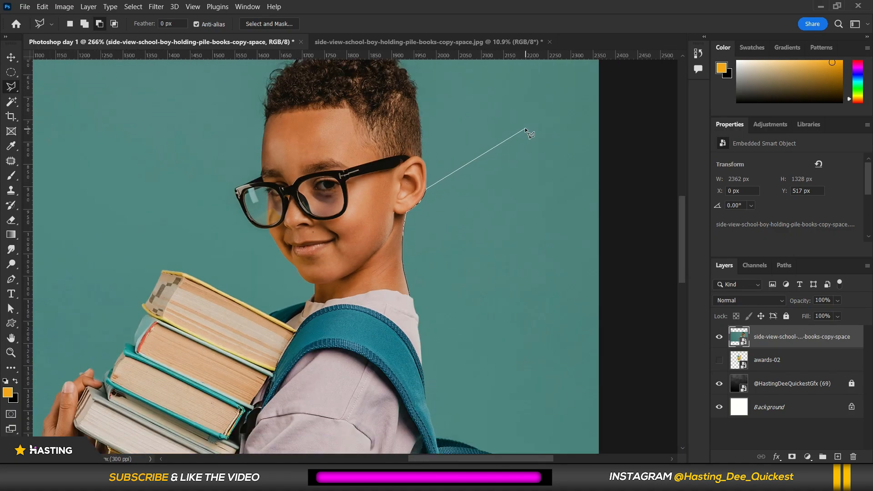
left_click(529, 153)
key("BackSpace")
key("ctrl+plus")
left_click(558, 182)
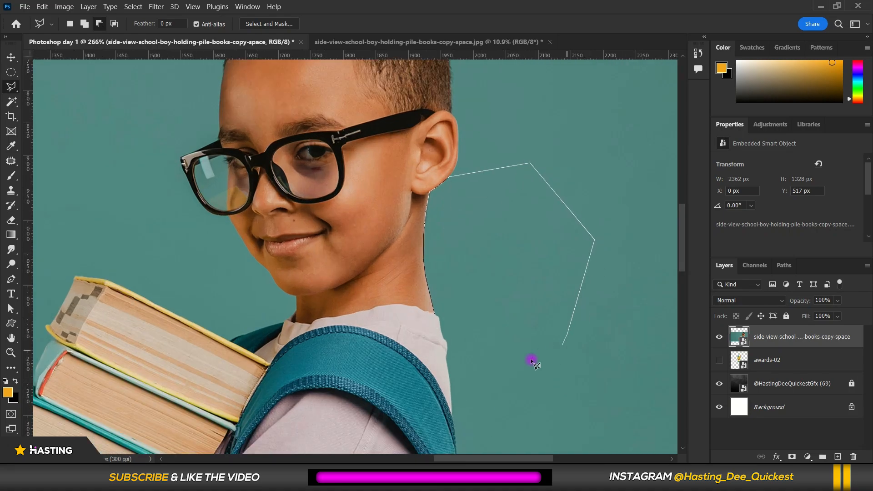
left_click(454, 334)
key("ctrl+plus")
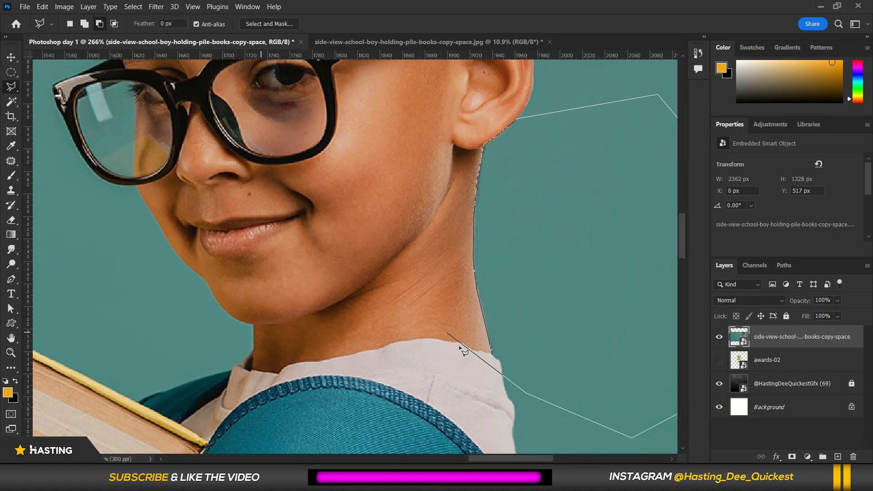
left_click(496, 357)
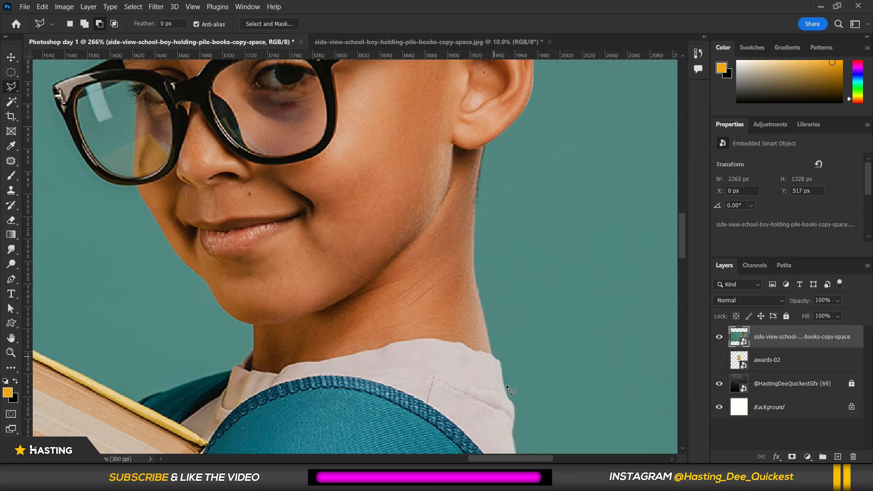
key("ctrl+minus")
scroll(294, 201, "down", 4)
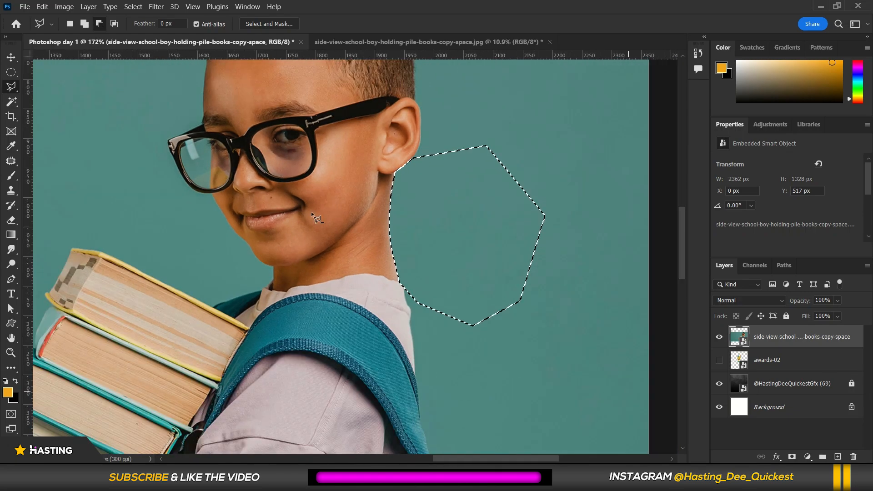
Try to delete the selected area from the photo smart object.
key("Delete")
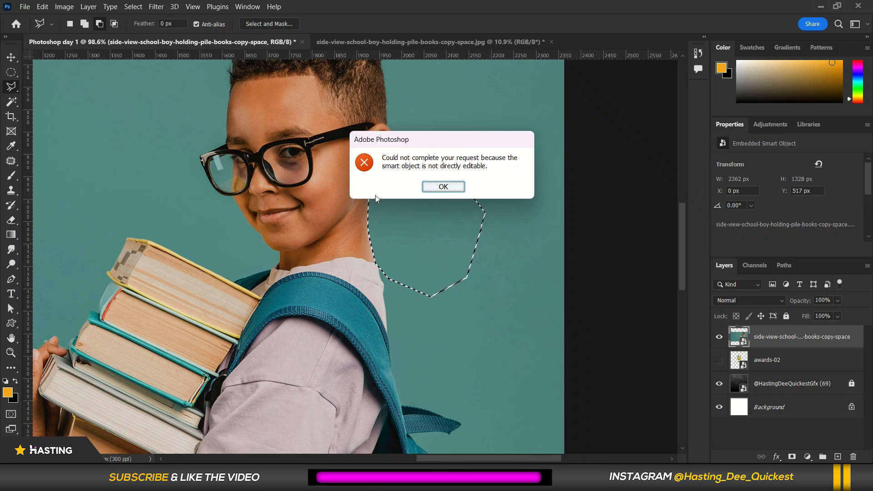
left_click(443, 186)
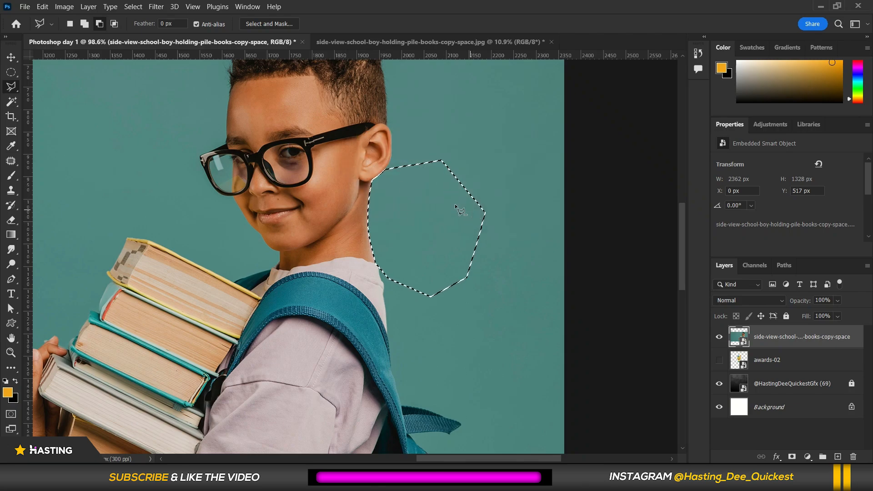
Rasterize the photo layer, delete the polygonal selection from it, and deselect.
scroll(383, 183, "down", 3)
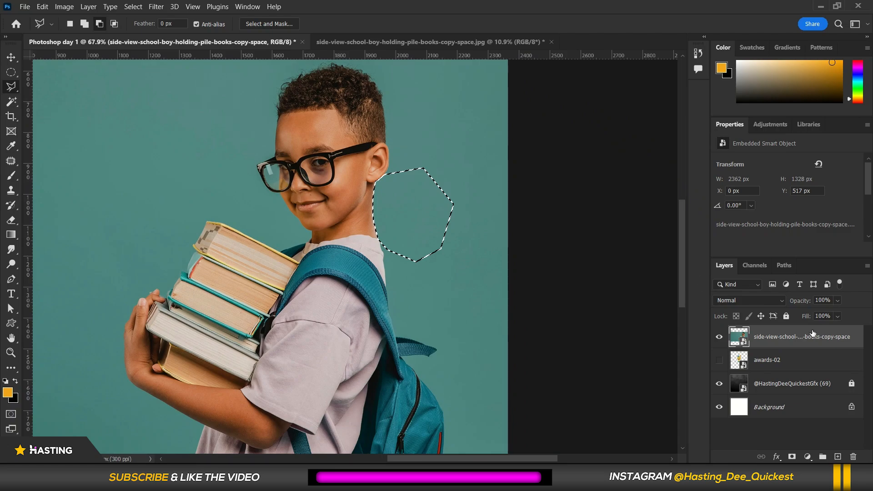
right_click(783, 342)
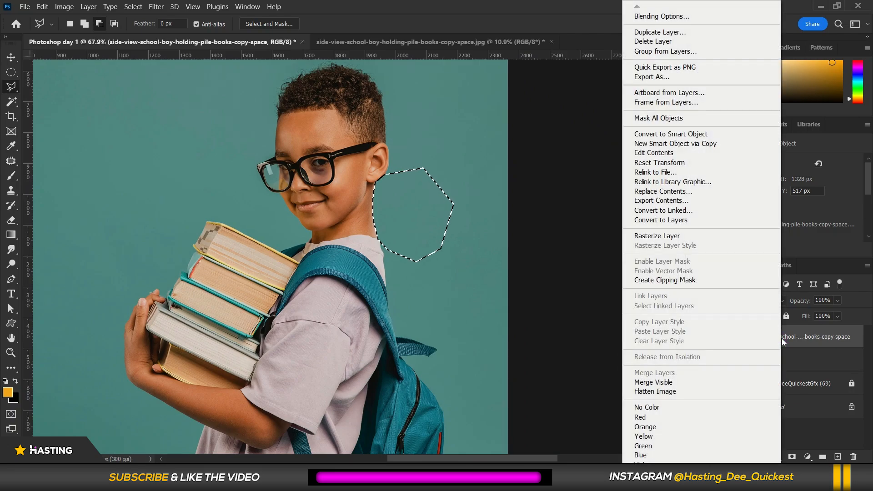
left_click(659, 237)
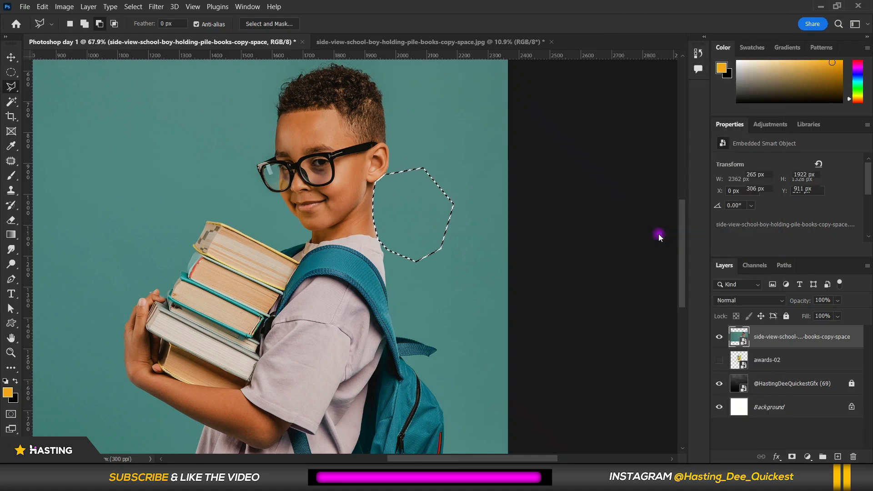
key("Delete")
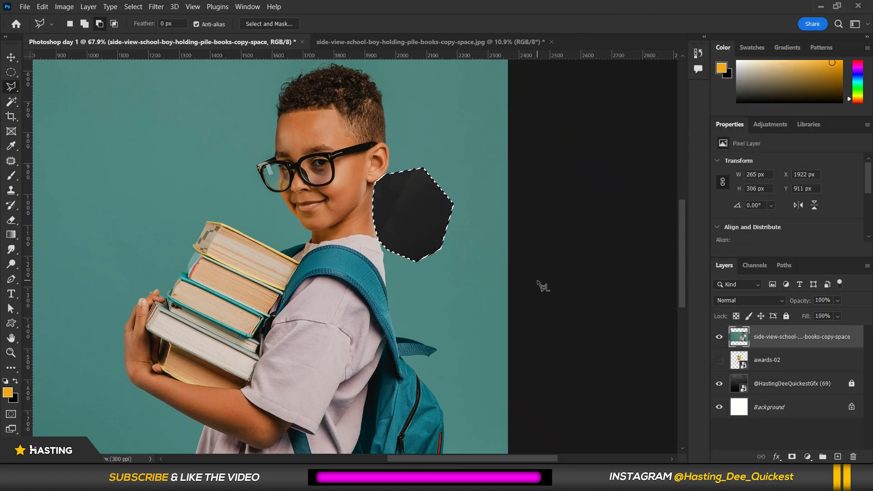
key("ctrl+d")
Move the photo layer up and left on the canvas, then delete the layer.
key("ctrl+minus")
key("ctrl+minus")
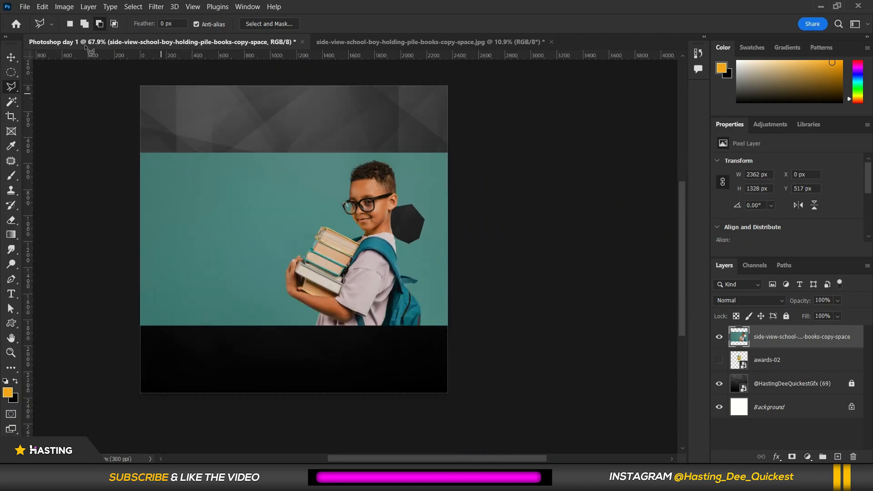
left_click(12, 57)
mouse_move(359, 240)
left_mouse_down()
mouse_move(331, 180)
mouse_move(304, 194)
left_mouse_up()
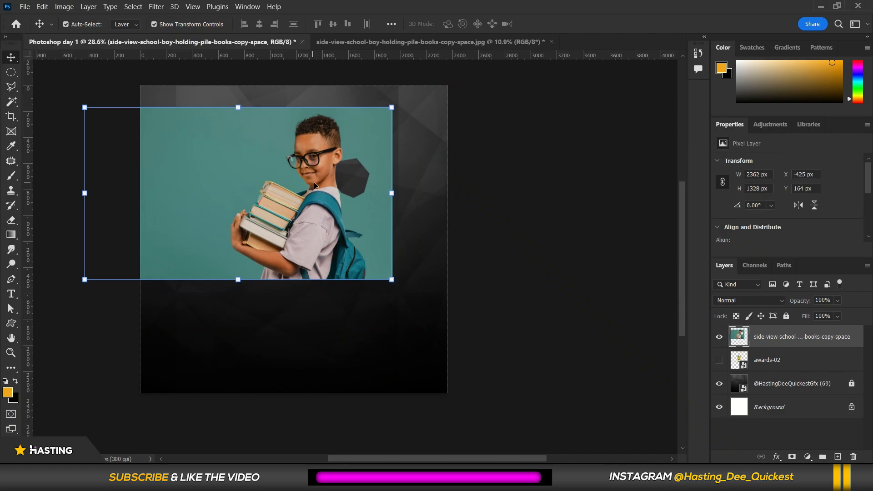
key("Delete")
left_click(376, 40)
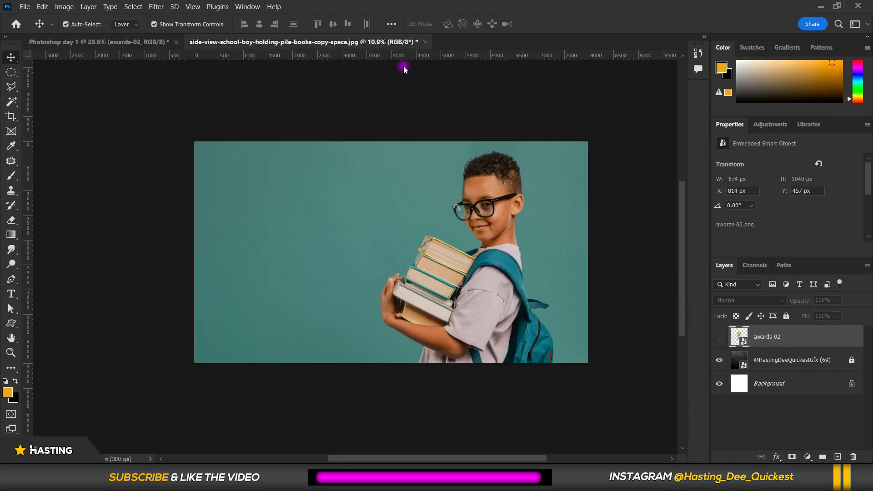
left_click(25, 7)
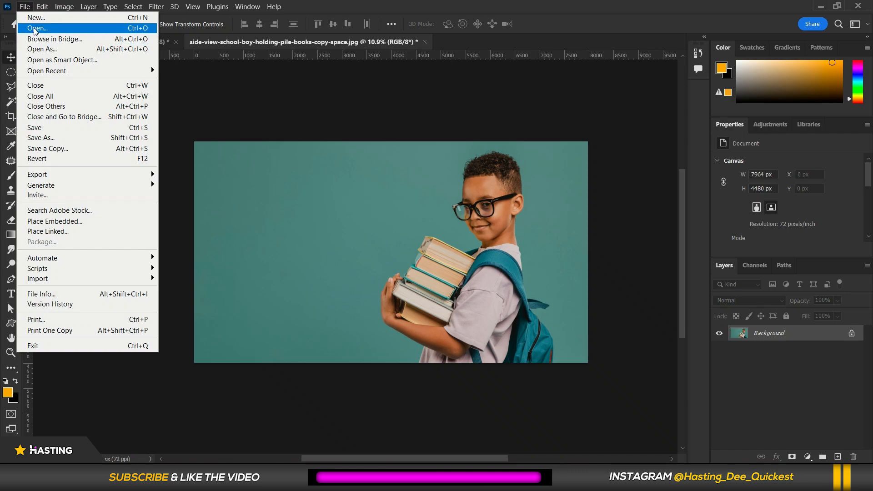
left_click(598, 235)
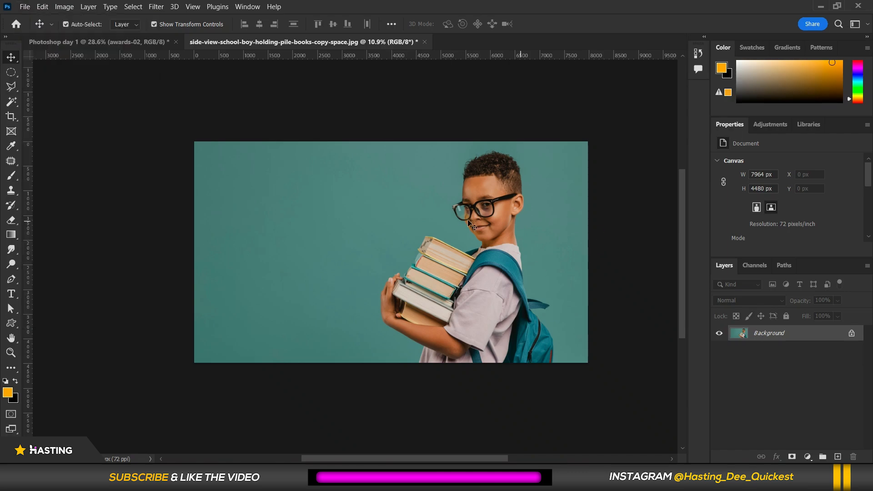
scroll(469, 224, "up", 3)
scroll(498, 219, "down", 2)
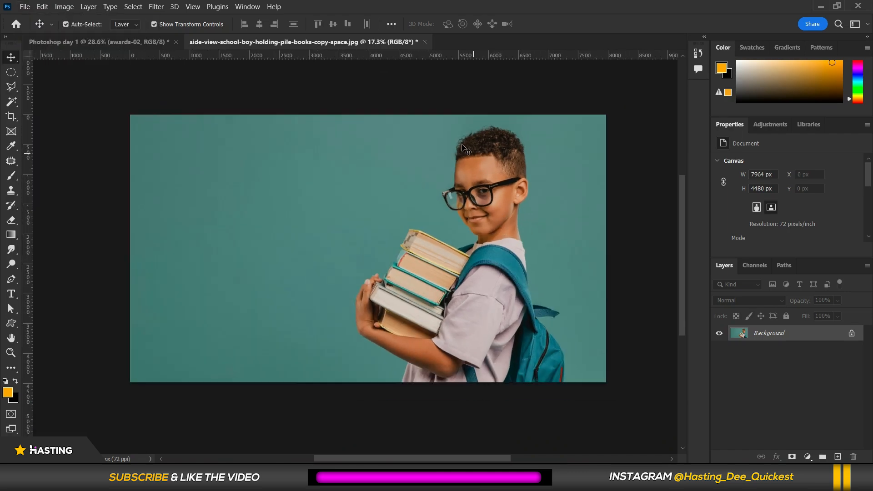
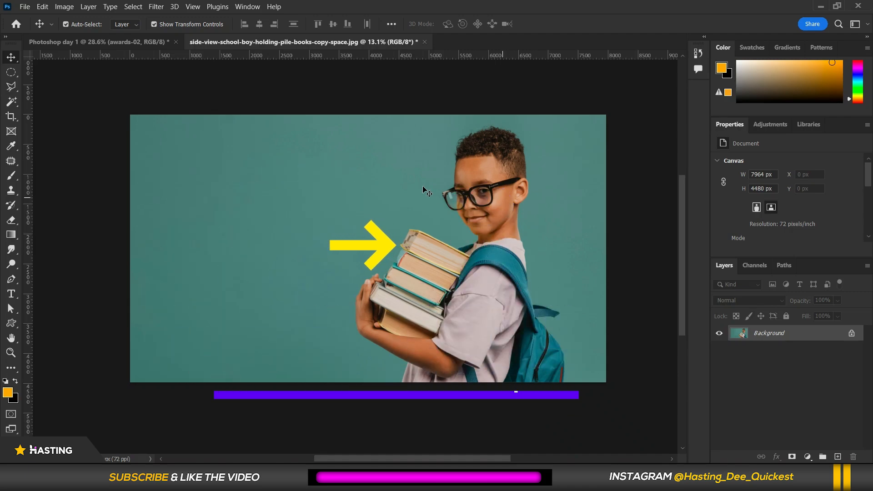
Draw a rectangular marquee selection on the background just left of the boy's books.
right_click(10, 88)
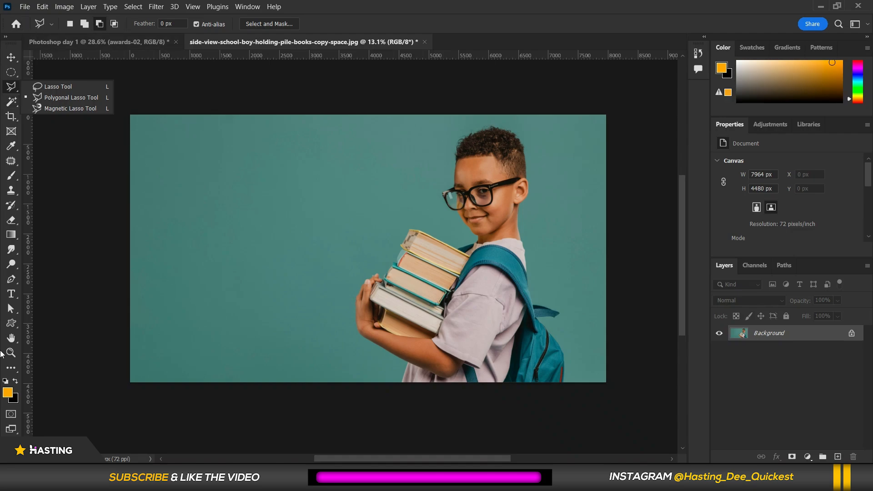
left_click_drag(17, 44, 2, 55)
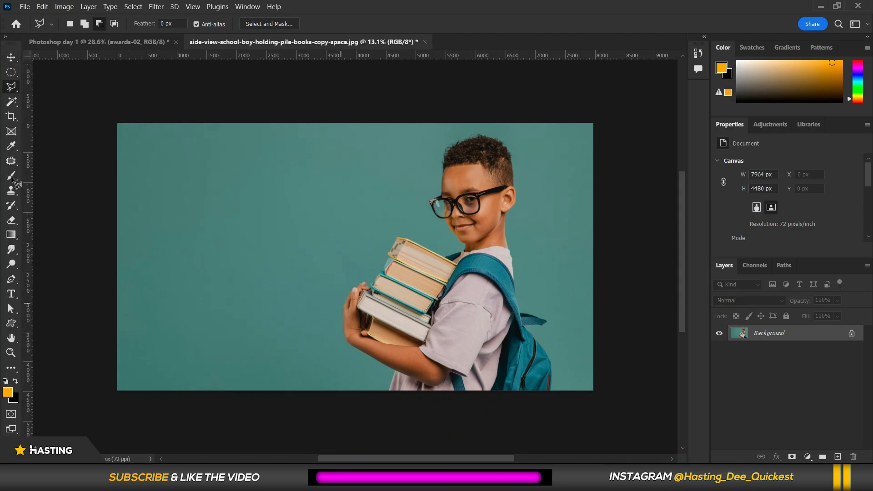
left_click(9, 105)
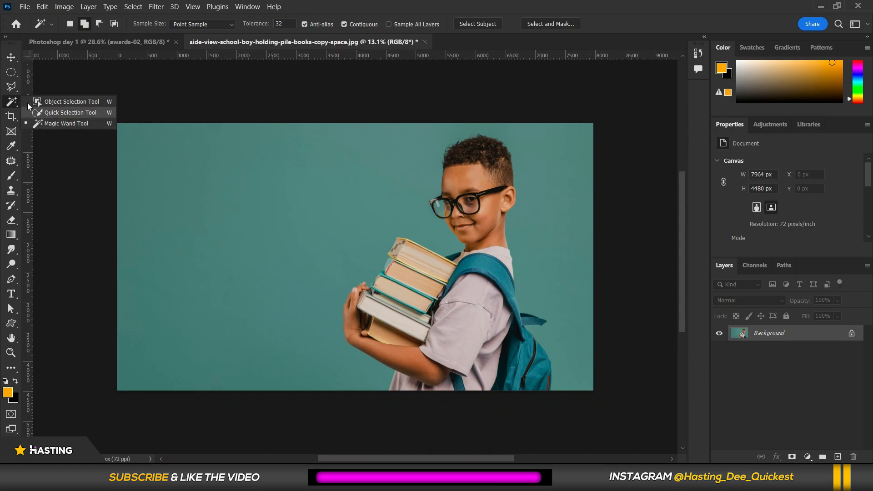
left_click(78, 101)
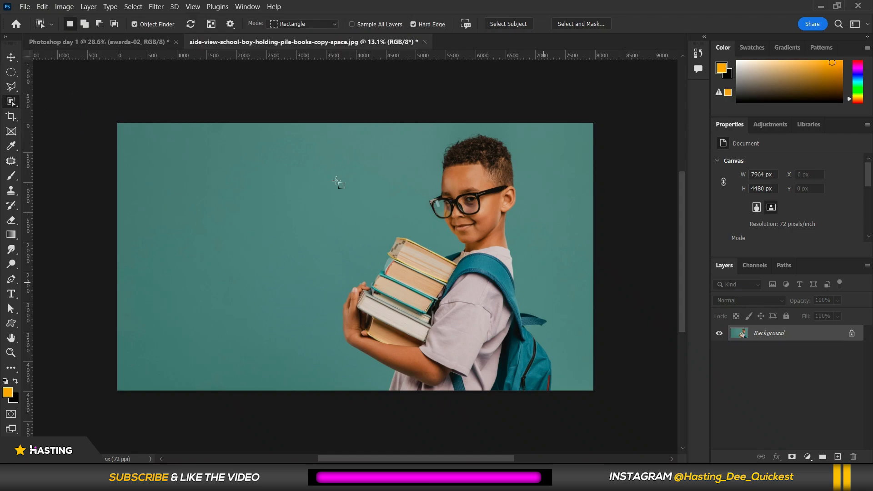
scroll(336, 181, "up", 1)
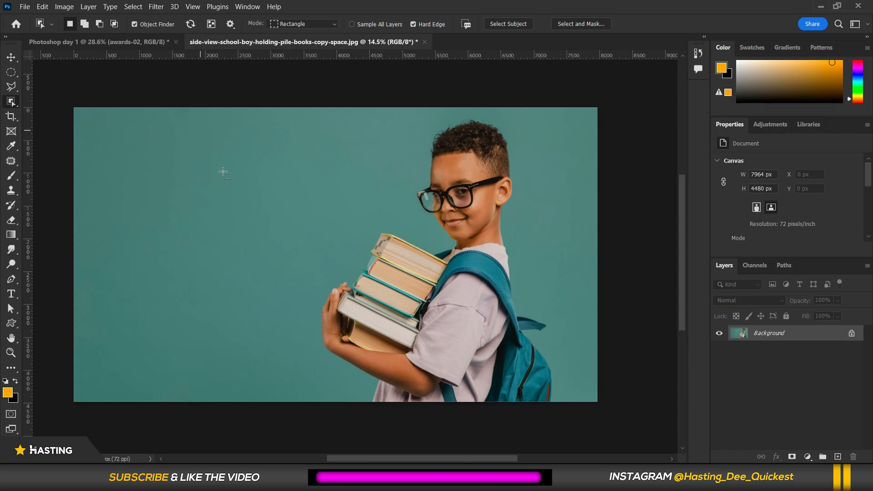
left_click(10, 90)
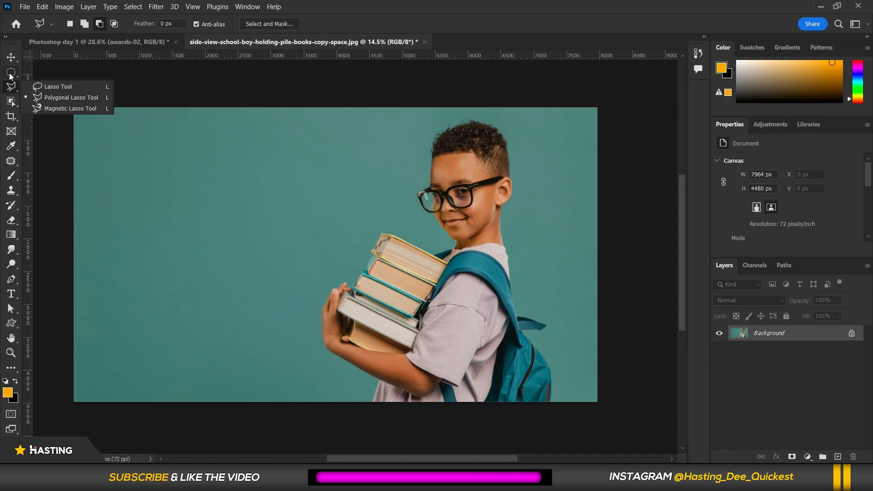
left_click(10, 72)
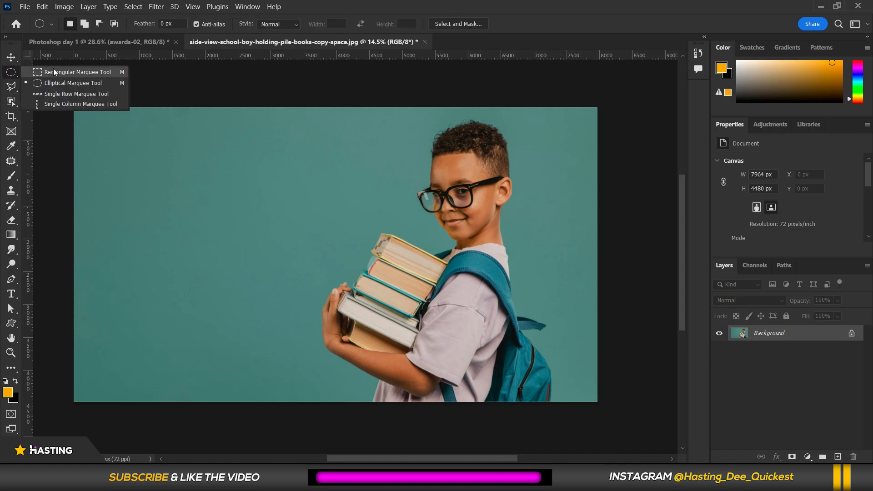
left_click(54, 71)
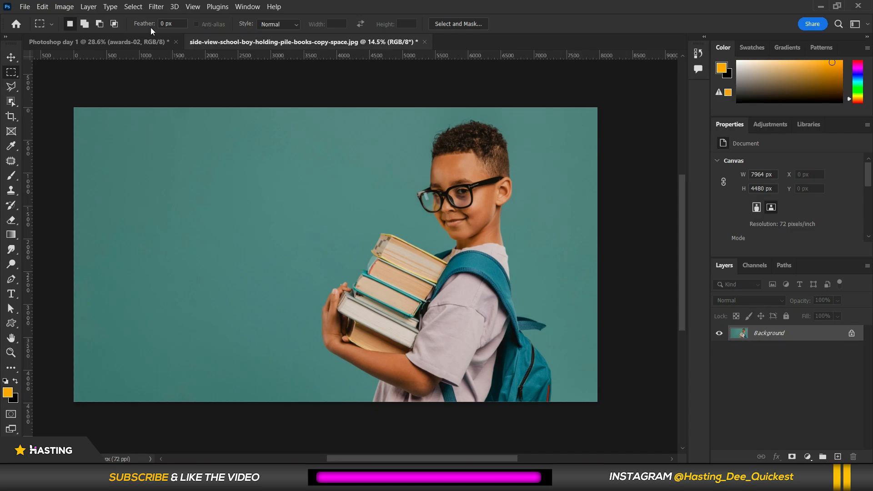
scroll(212, 211, "up", 1)
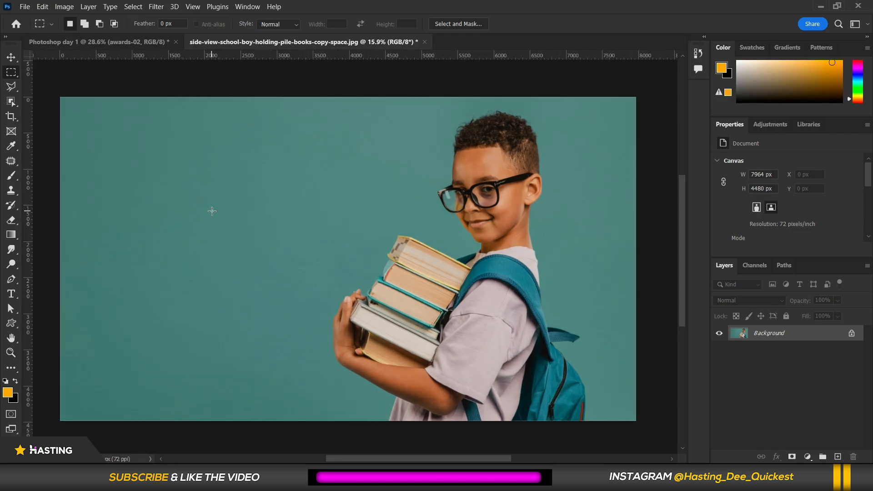
left_click_drag(131, 160, 257, 295)
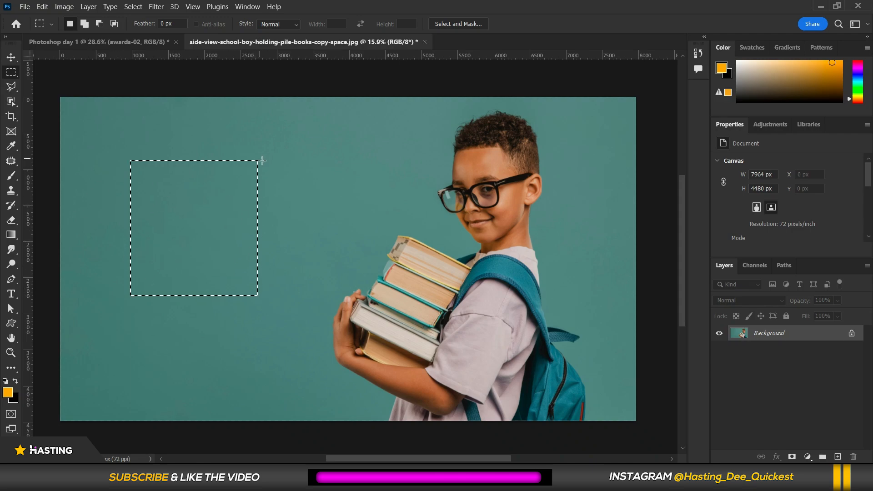
left_click_drag(263, 161, 385, 310)
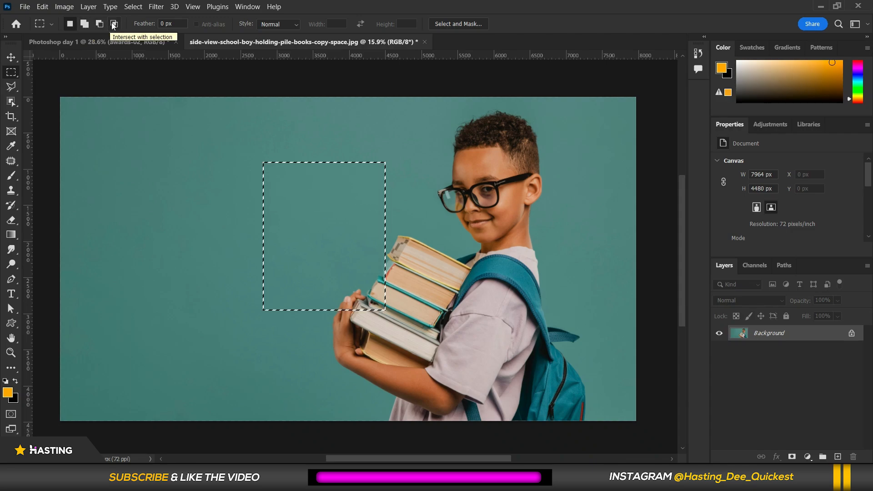
Add a larger rectangle extending down-left to the marquee selection, then subtract two overlapping rectangles from it.
left_click(83, 26)
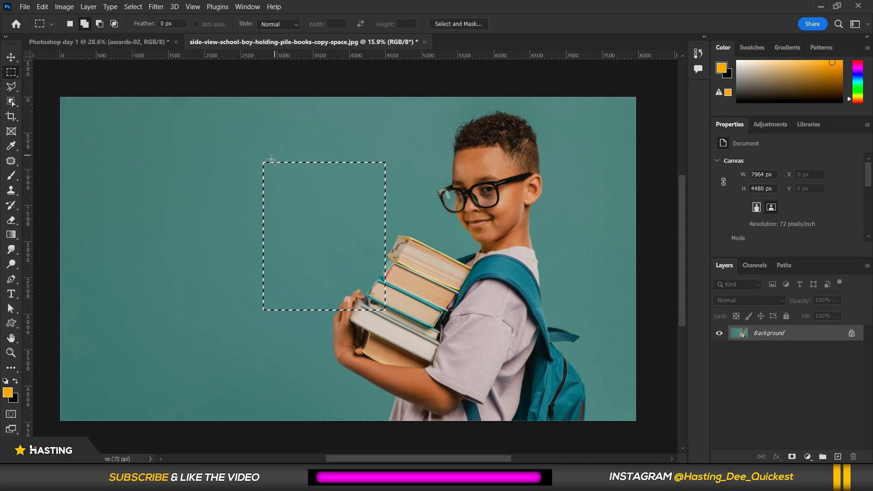
left_click_drag(274, 144, 115, 344)
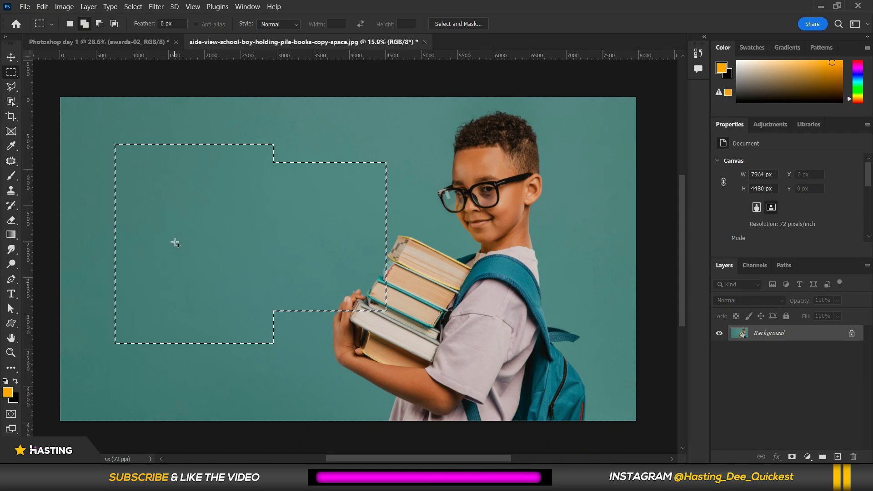
left_click(99, 24)
left_click_drag(181, 189, 267, 275)
left_click_drag(102, 131, 229, 236)
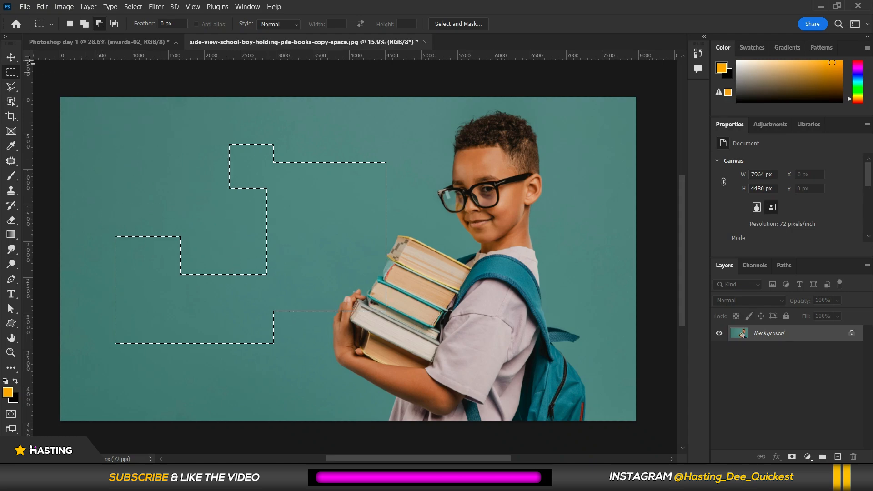
Unlock the background layer and delete the selected area, then undo both changes.
left_click(848, 334)
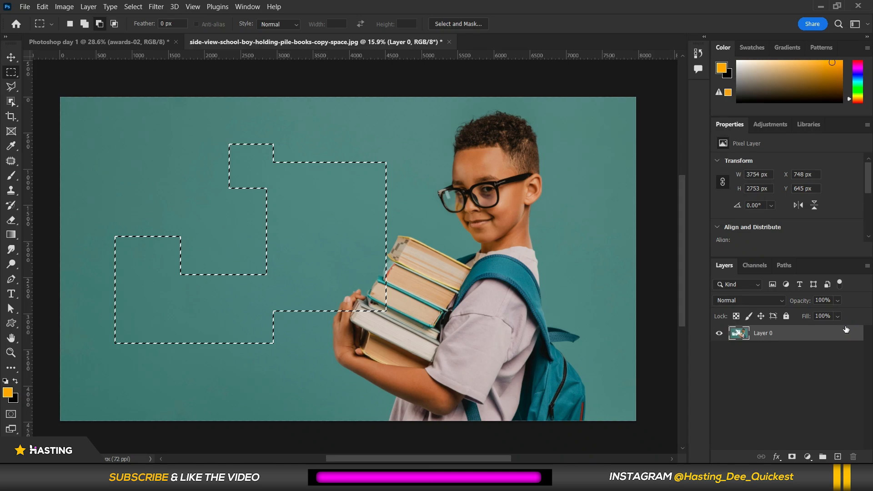
key("Delete")
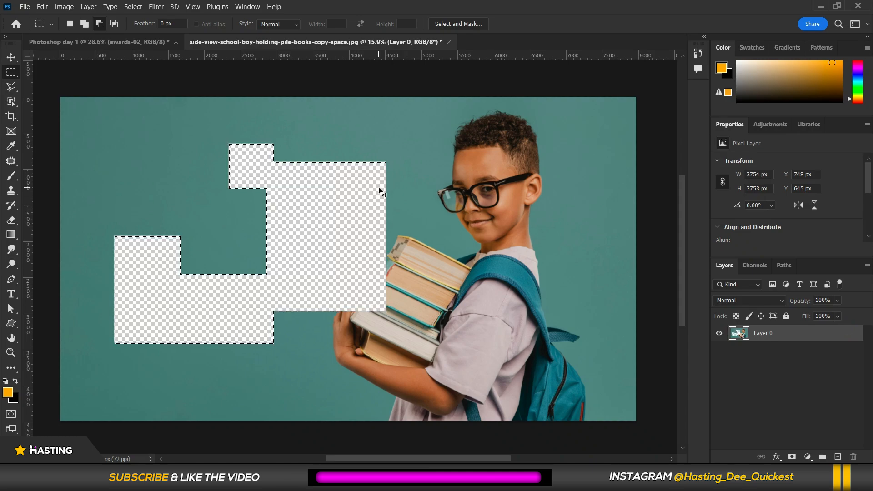
key("ctrl+z")
key("ctrl+z")
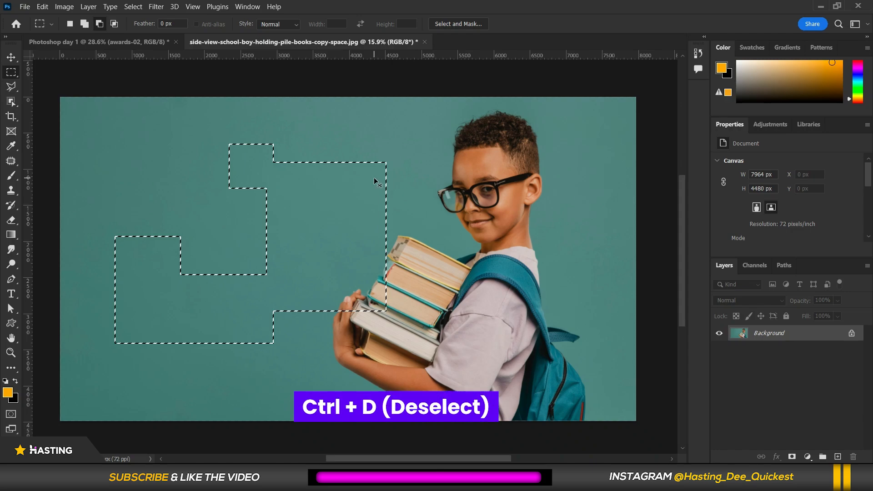
Fill the marquee selection with the colour ff7575.
right_click(294, 183)
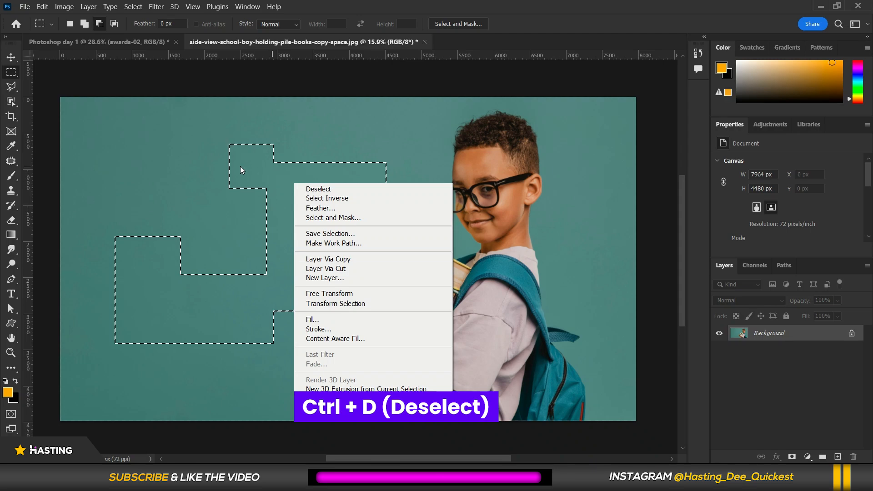
left_click(309, 320)
left_click(460, 109)
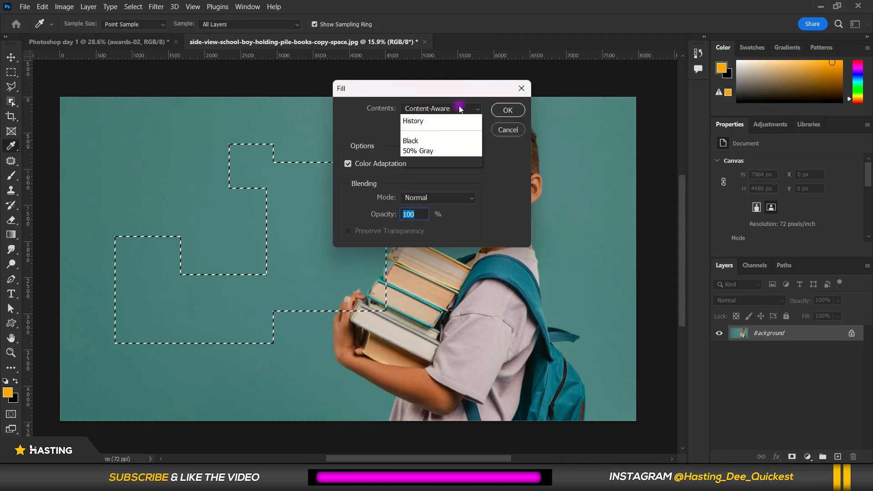
left_click(411, 140)
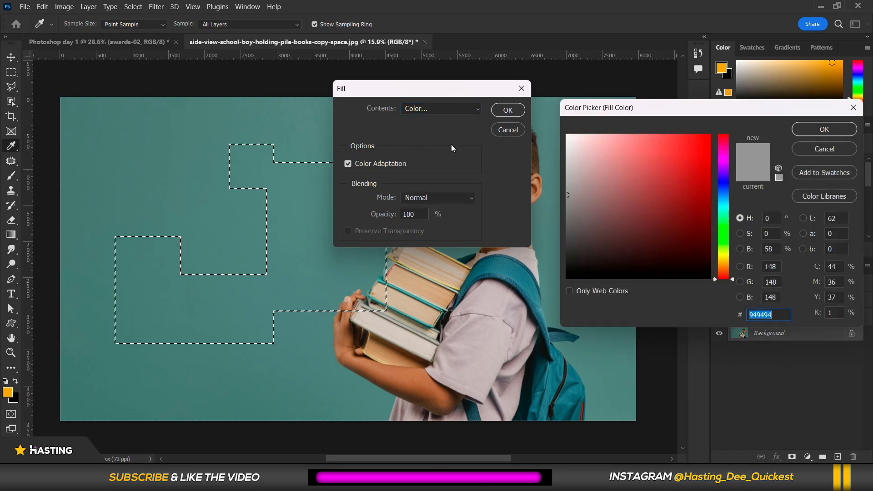
left_click_drag(633, 162, 645, 134)
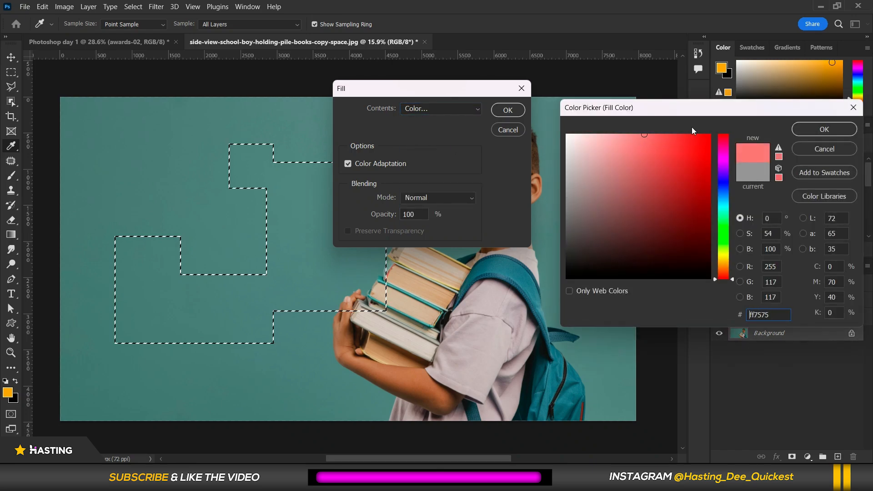
left_click(824, 129)
left_click(505, 111)
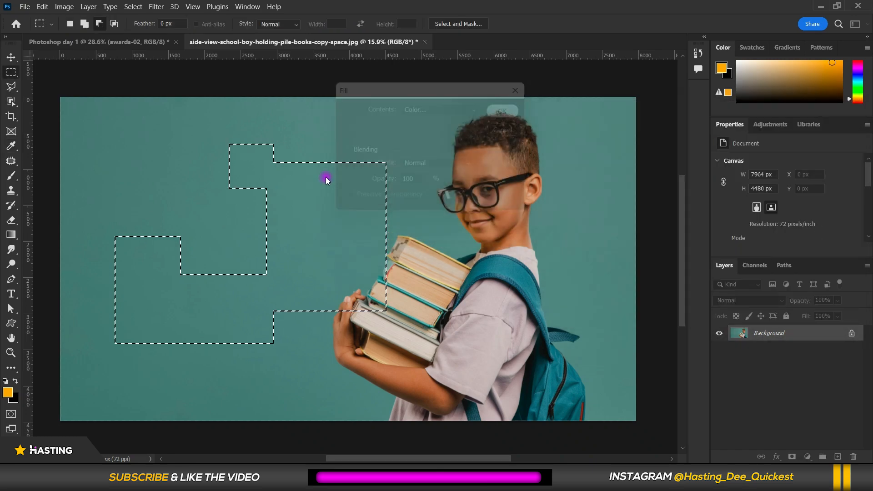
Undo the colour fill and clear the selection.
right_click(320, 202)
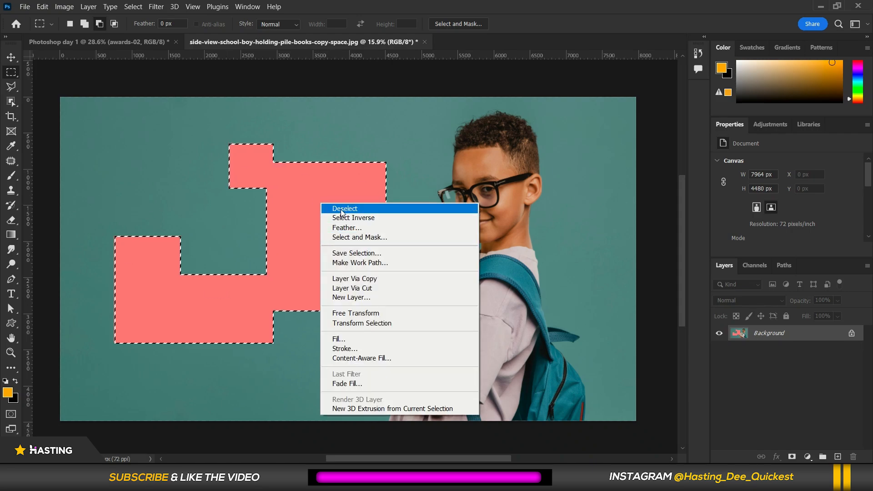
left_click(340, 210)
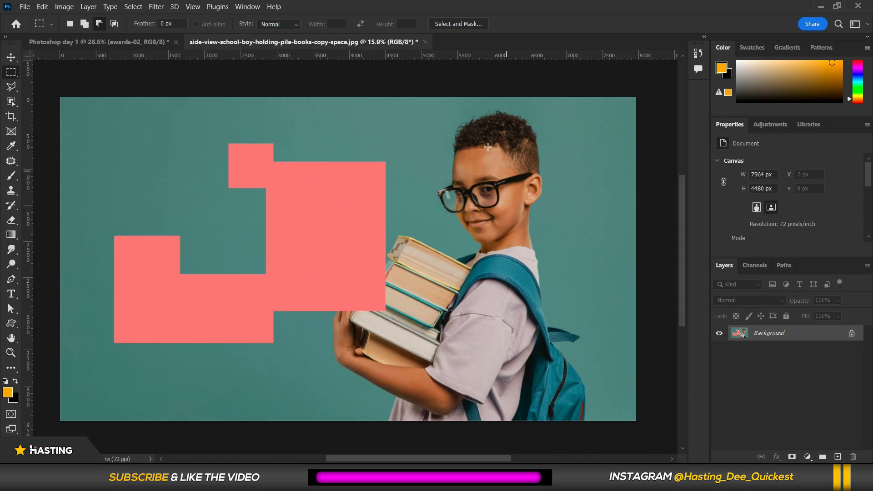
key("ctrl+z")
key("ctrl+z")
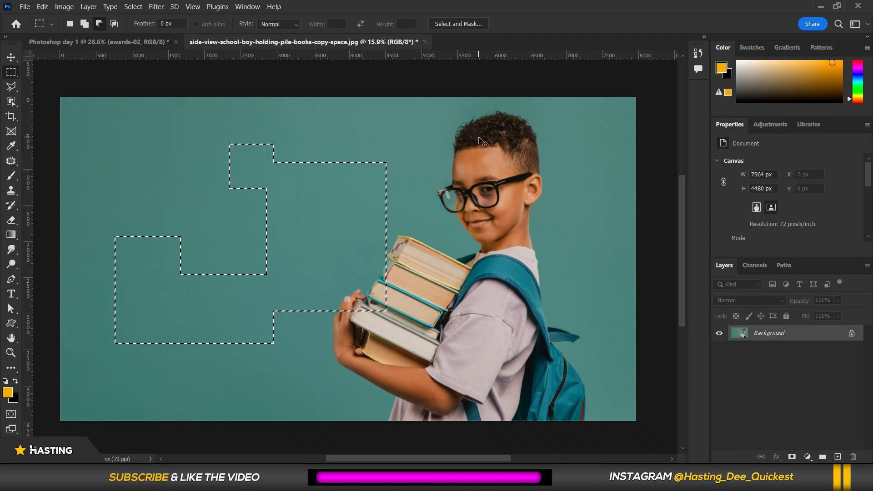
key("ctrl+d")
Try to select the boy with the Object Selection Tool by drawing a rectangle around him.
left_click(12, 101)
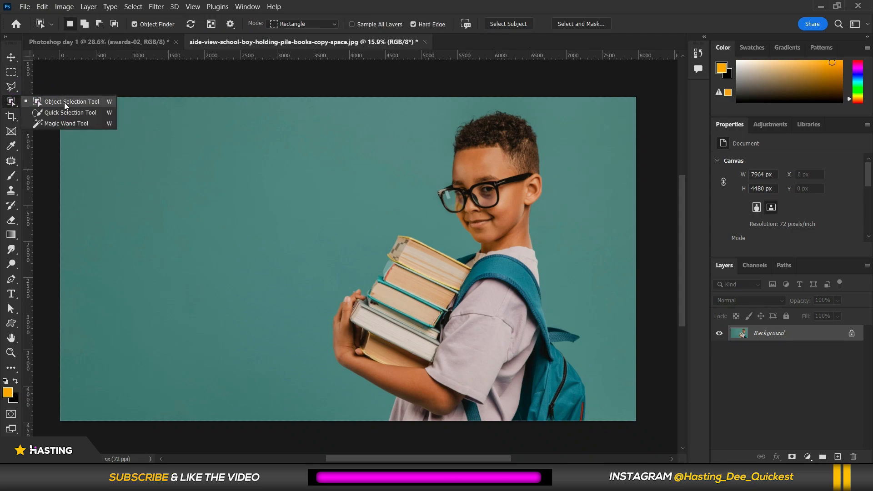
left_click(64, 102)
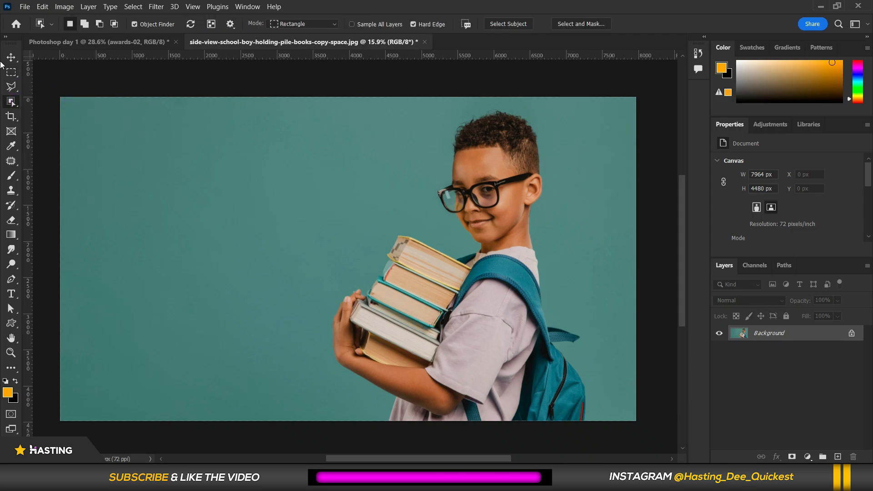
left_click(11, 102)
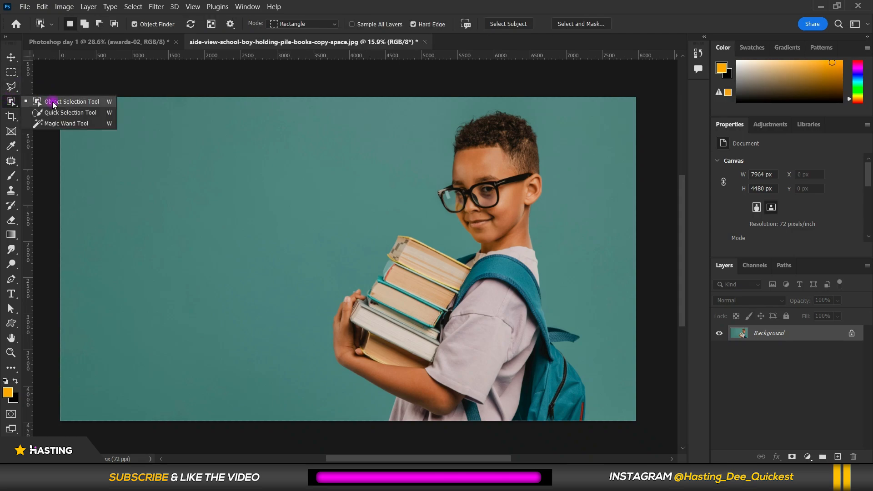
left_click(53, 102)
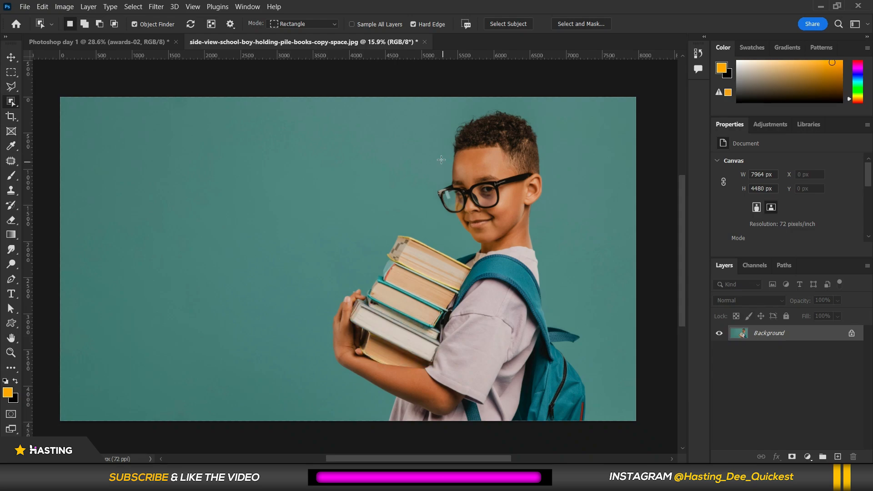
left_click_drag(296, 105, 607, 421)
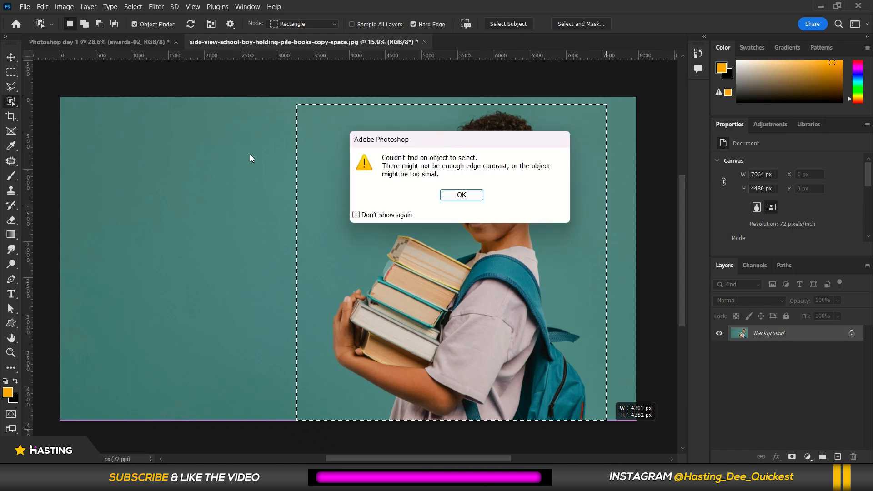
left_click(467, 194)
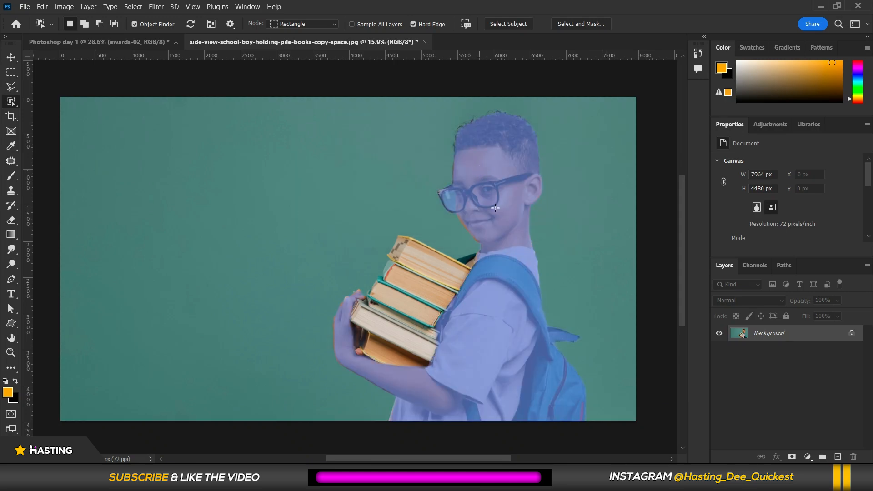
left_click(459, 176)
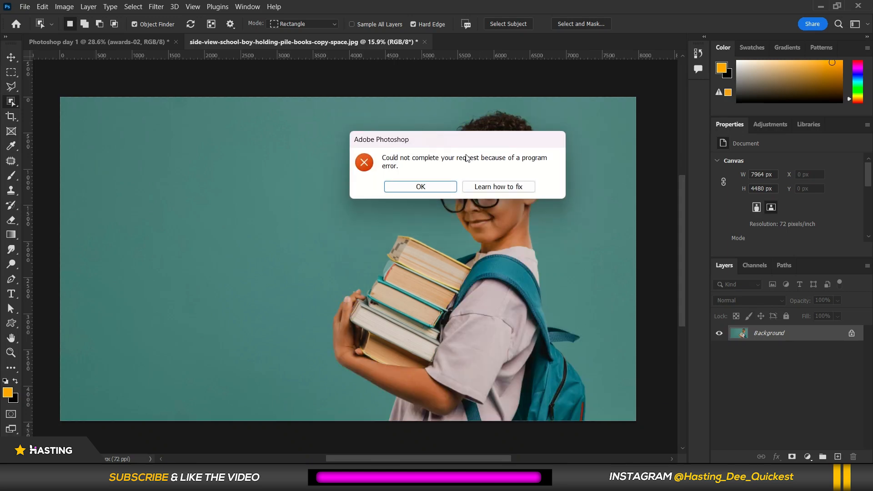
left_click(412, 186)
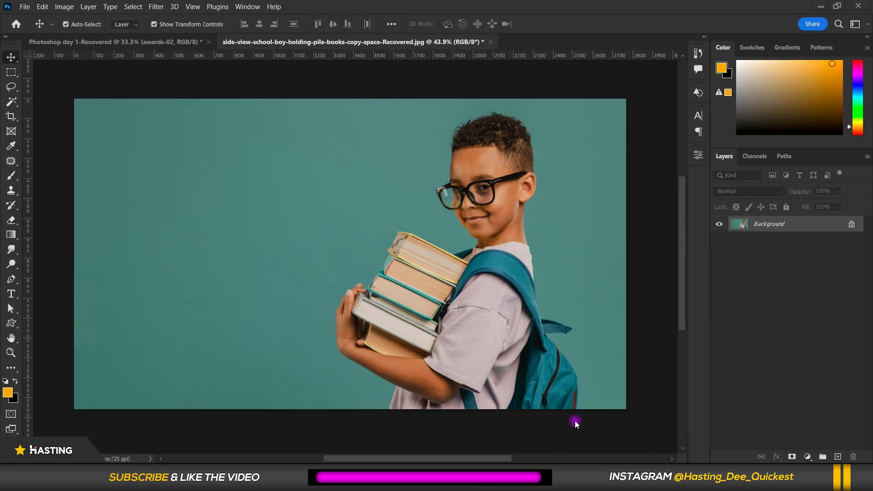
Switch to the Quick Selection Tool in Add mode and set its brush to about 327 px with 0% hardness.
left_click(12, 102)
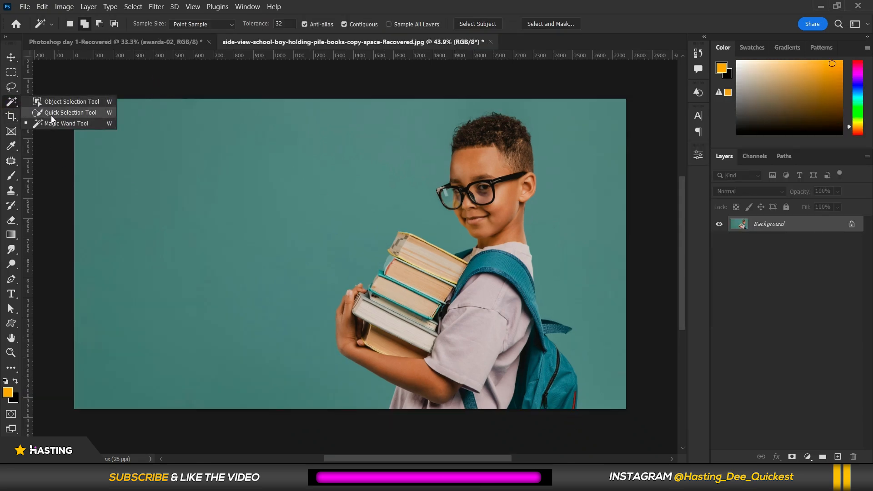
left_click(51, 115)
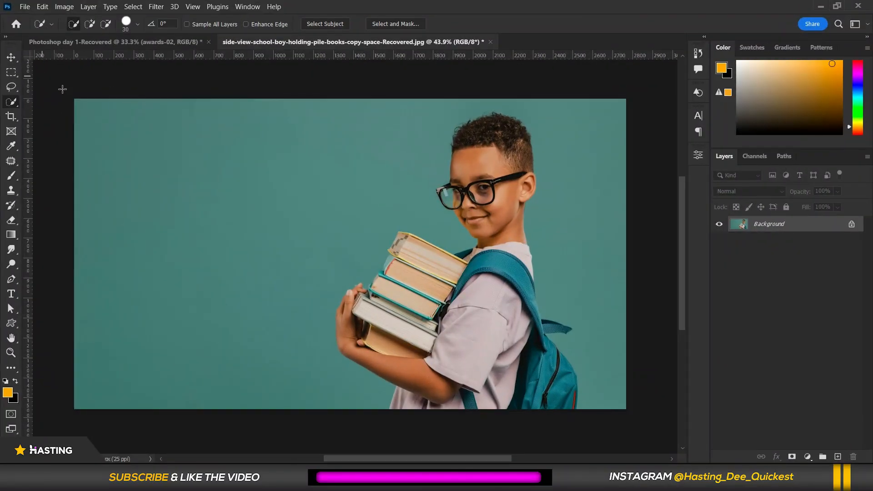
left_click(136, 25)
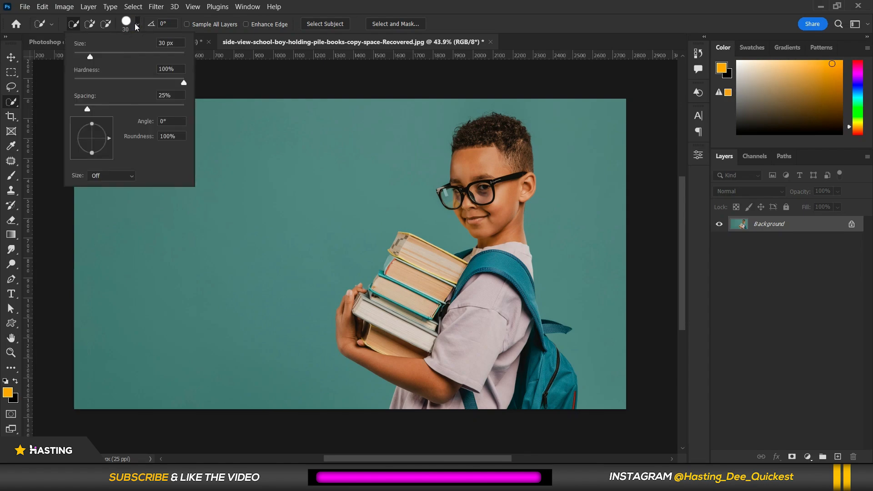
left_click_drag(121, 54, 127, 53)
mouse_move(104, 81)
left_mouse_down()
mouse_move(91, 83)
mouse_move(185, 83)
left_mouse_up()
left_click_drag(143, 82, 74, 82)
left_click(449, 41)
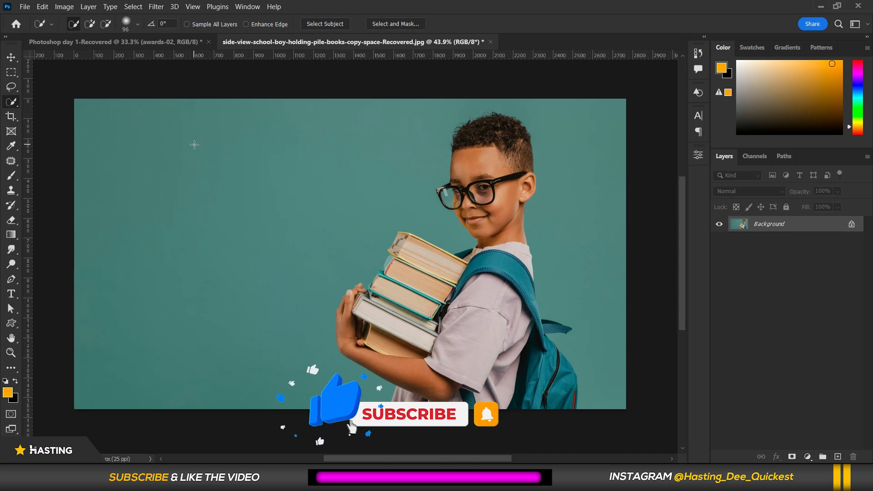
left_click(137, 25)
left_click_drag(146, 57, 162, 57)
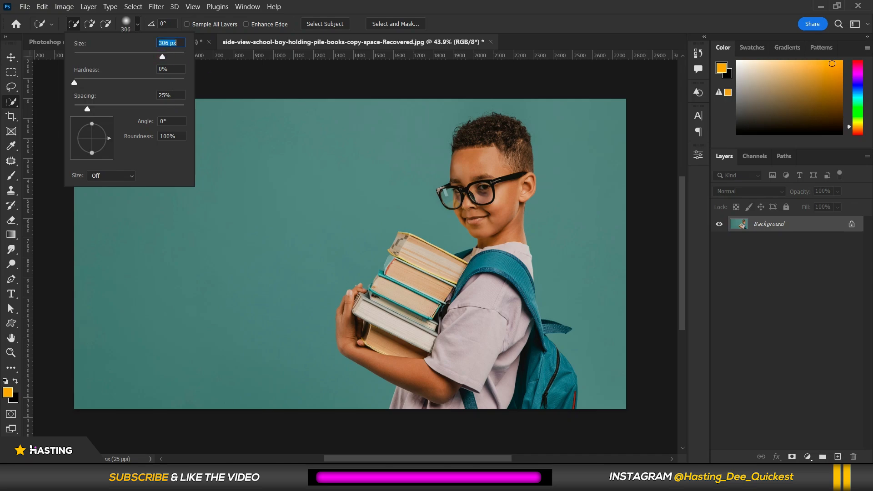
left_click_drag(163, 56, 164, 56)
left_click(467, 25)
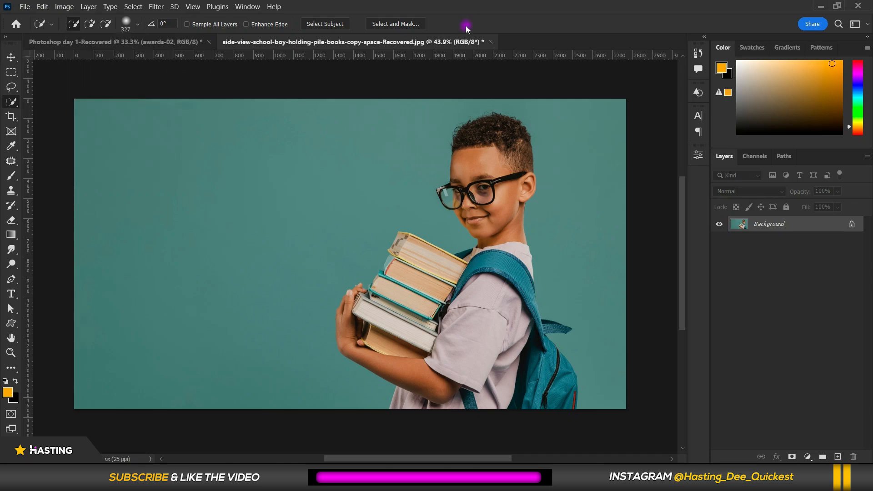
left_click(90, 24)
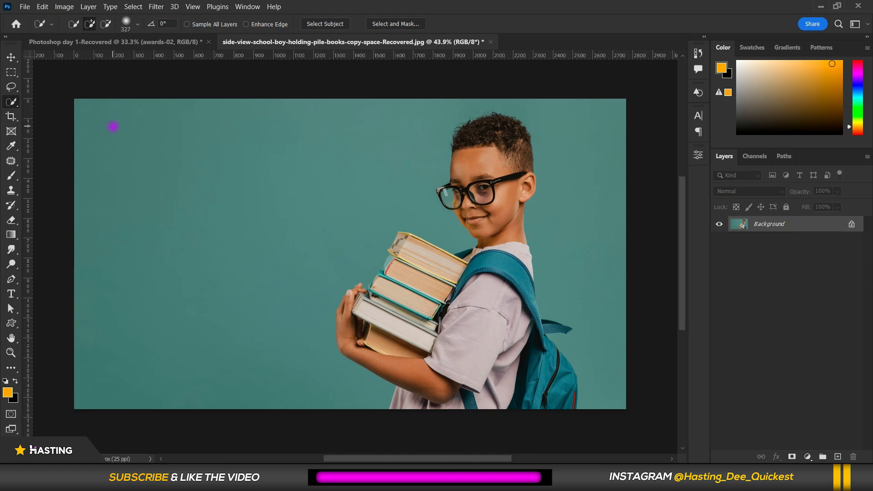
Paint a Quick Selection over the teal background around the boy, then deselect it.
left_click_drag(112, 128, 200, 189)
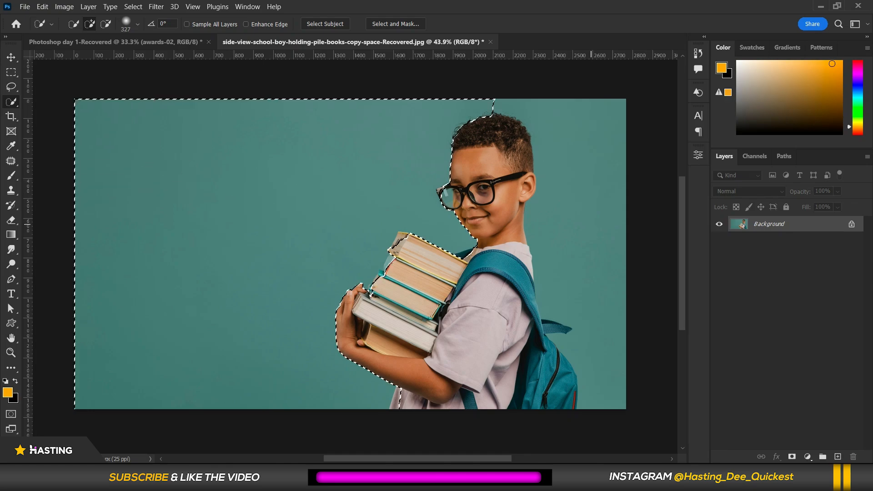
left_click(591, 224)
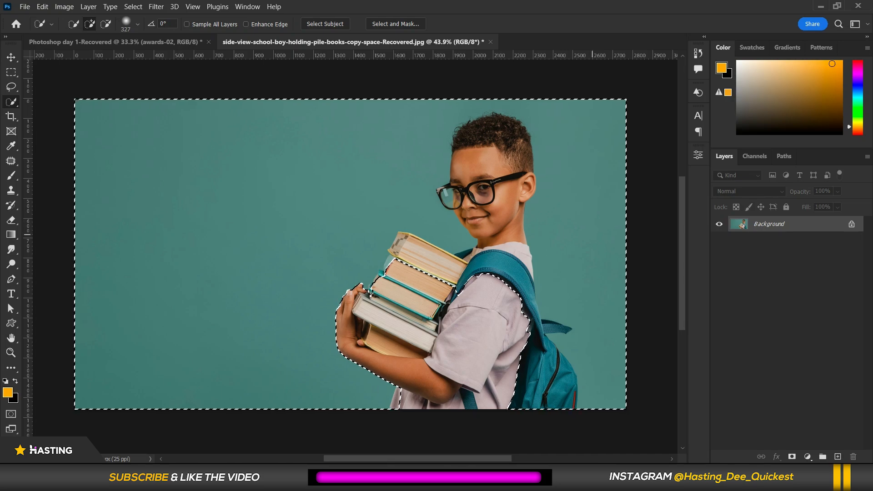
scroll(592, 235, "up", 2)
scroll(458, 209, "down", 2)
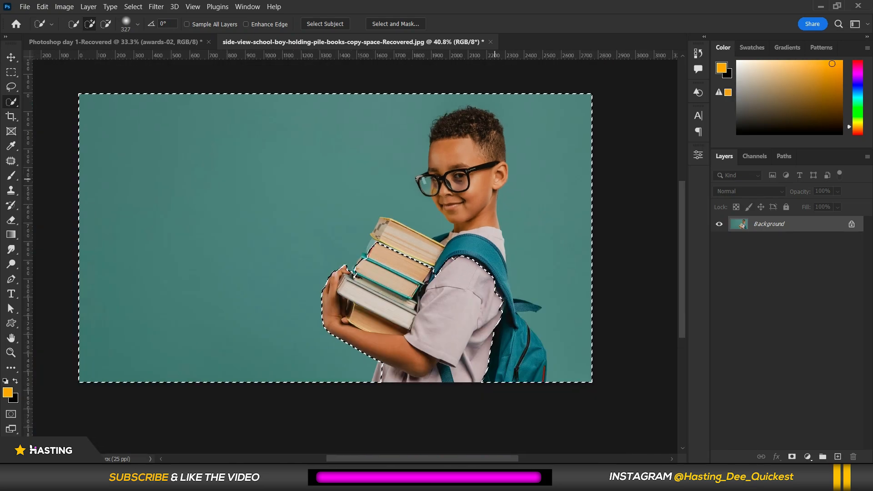
key("ctrl+d")
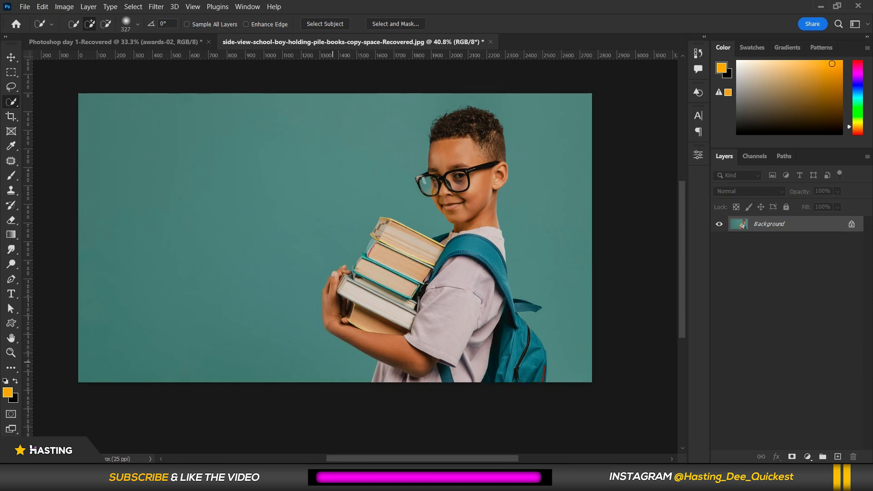
Switch to the Magic Wand Tool at tolerance 32 and select the teal background with one click.
scroll(507, 179, "up", 2)
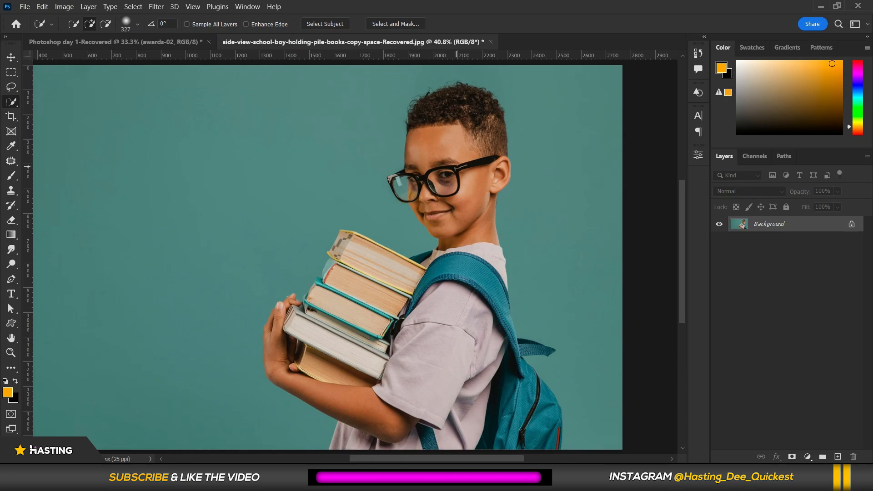
scroll(130, 127, "down", 1)
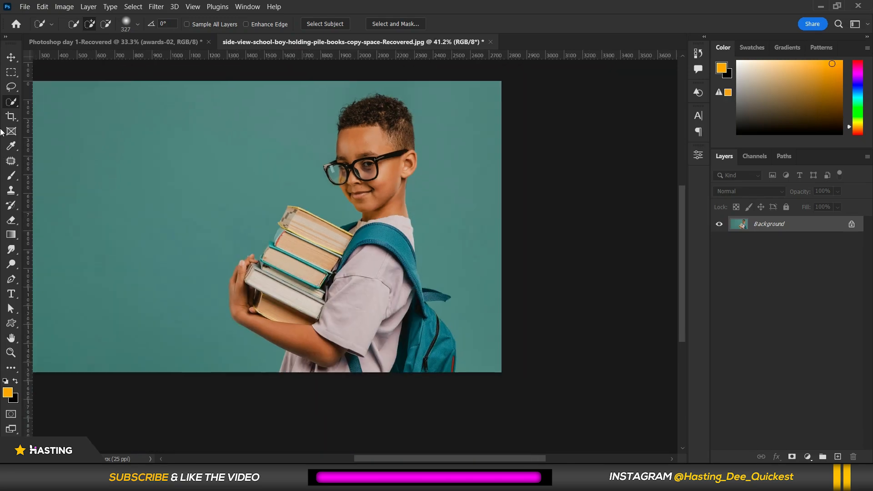
right_click(7, 107)
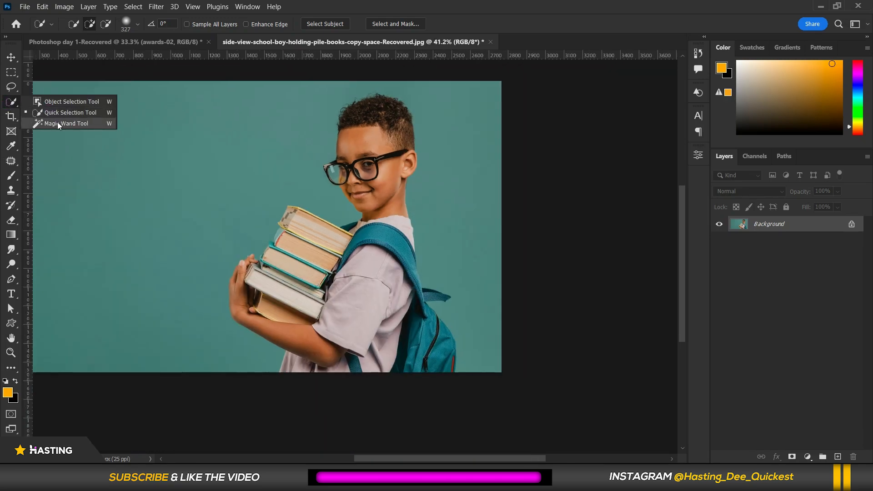
left_click(57, 123)
scroll(130, 186, "down", 1)
scroll(74, 172, "up", 1)
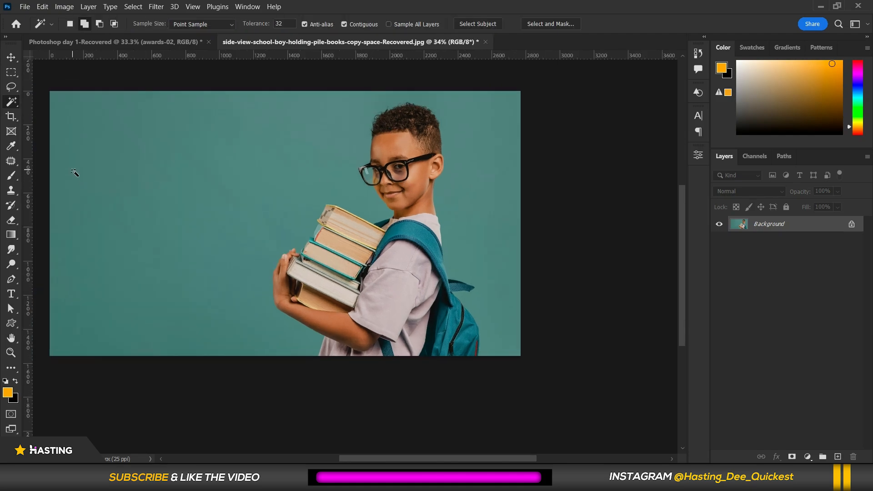
scroll(75, 172, "up", 1)
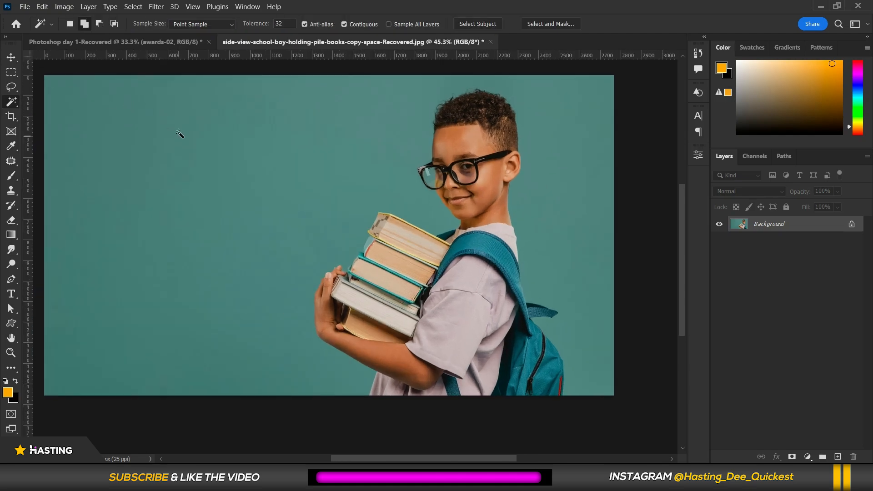
left_click(164, 146)
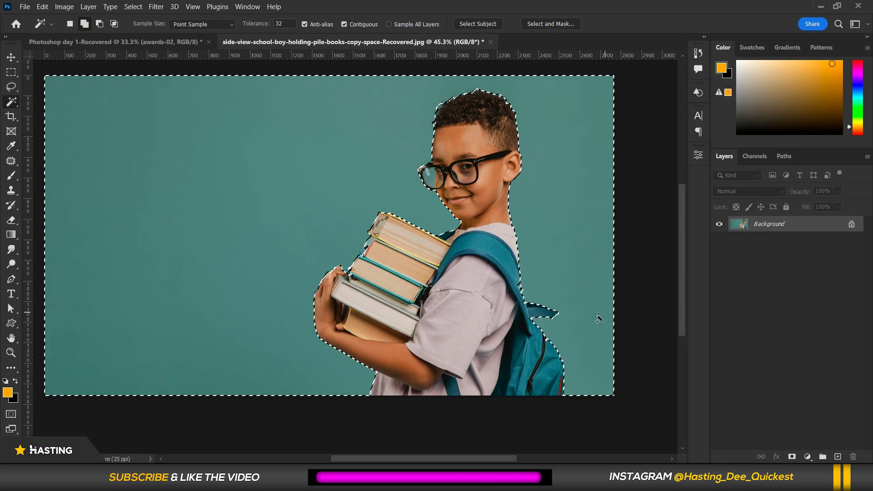
Examine the Magic Wand selection edges around the books, hand, face and hair up close.
scroll(360, 272, "up", 6)
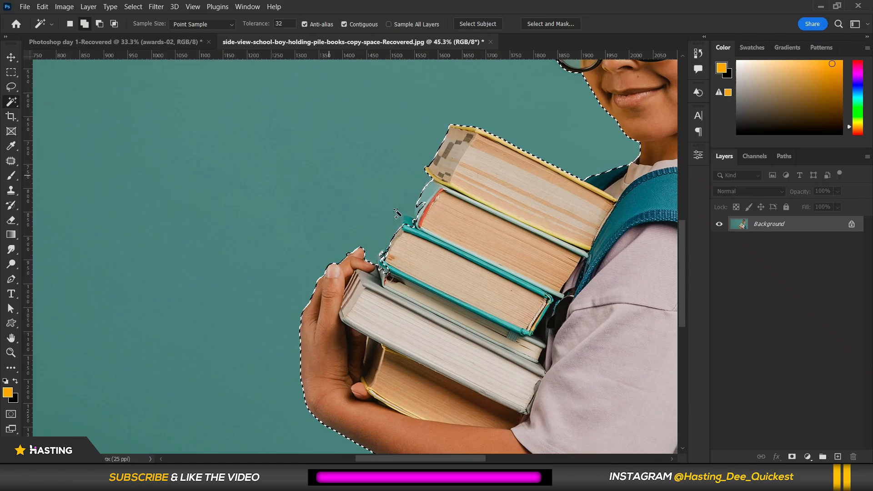
scroll(361, 272, "up", 3)
scroll(293, 295, "down", 2)
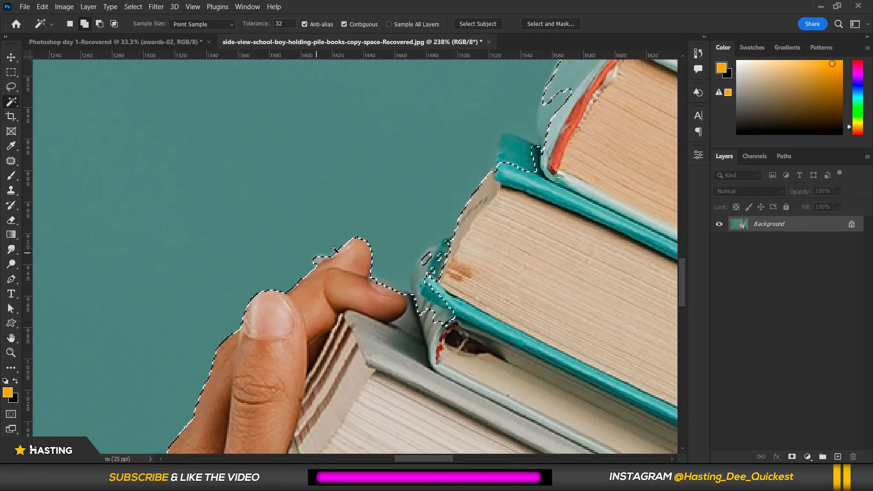
scroll(312, 246, "down", 5)
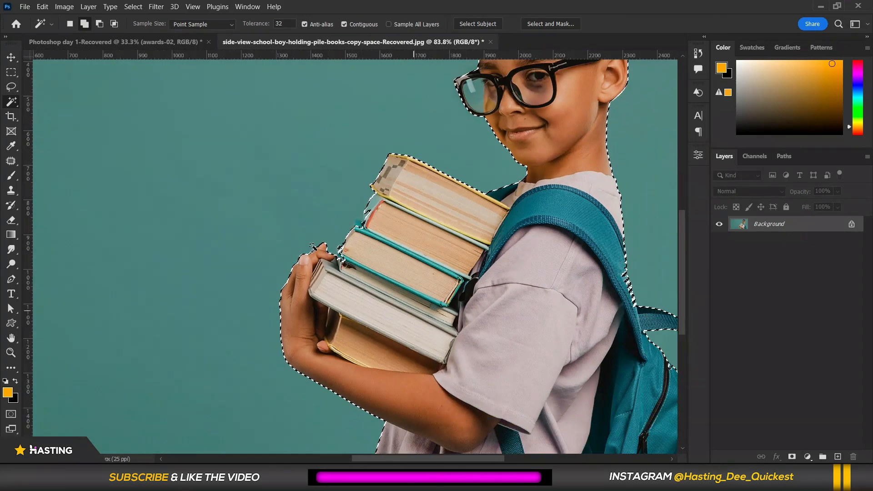
scroll(438, 135, "up", 6)
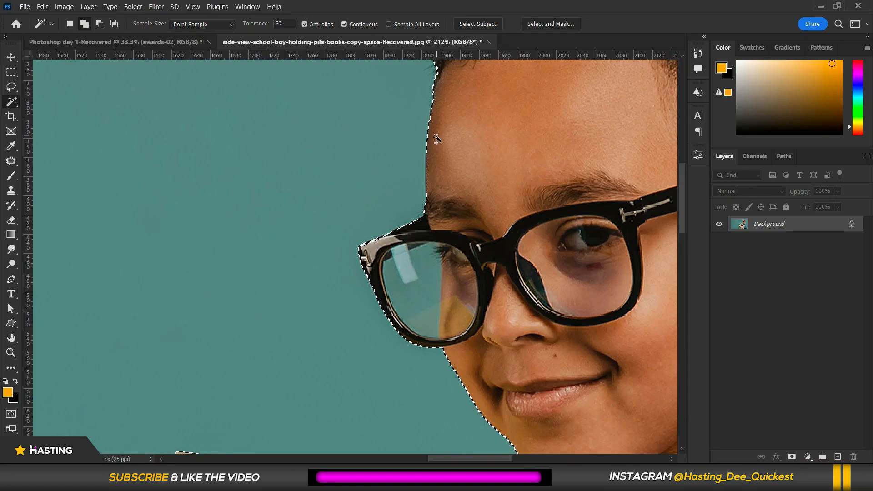
scroll(430, 291, "up", 3)
scroll(432, 290, "down", 8)
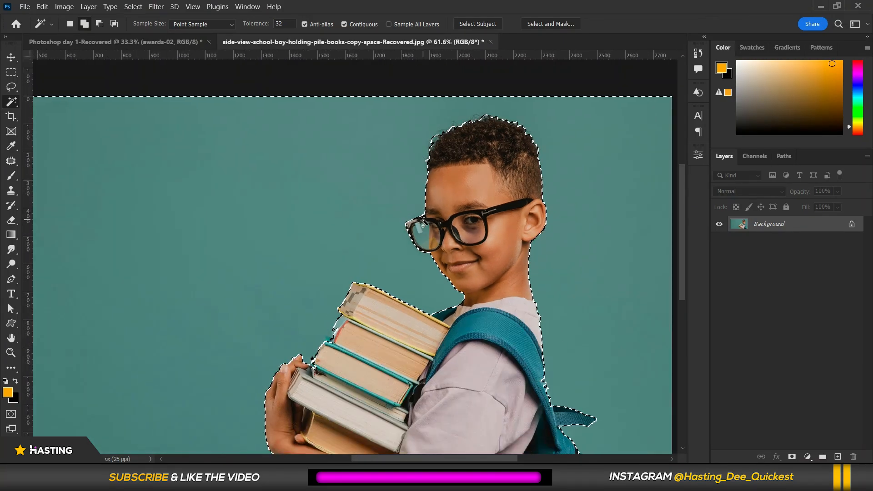
scroll(541, 139, "up", 5)
scroll(538, 138, "down", 8)
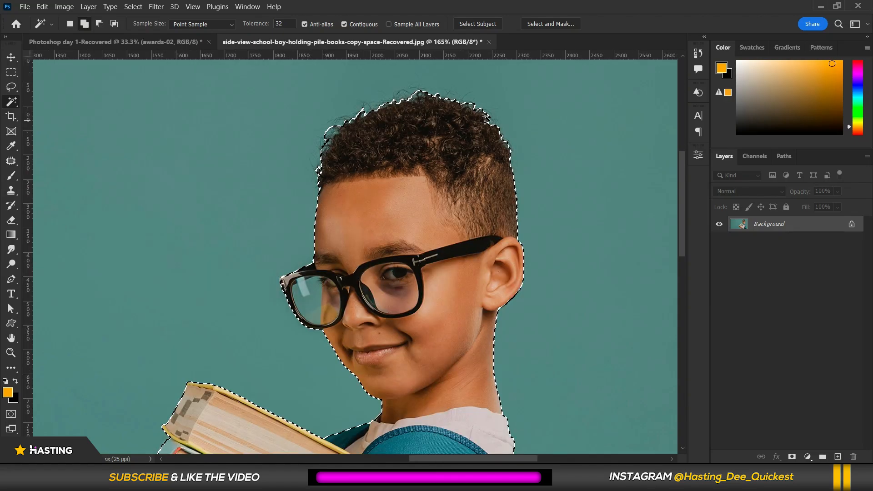
scroll(378, 277, "up", 5)
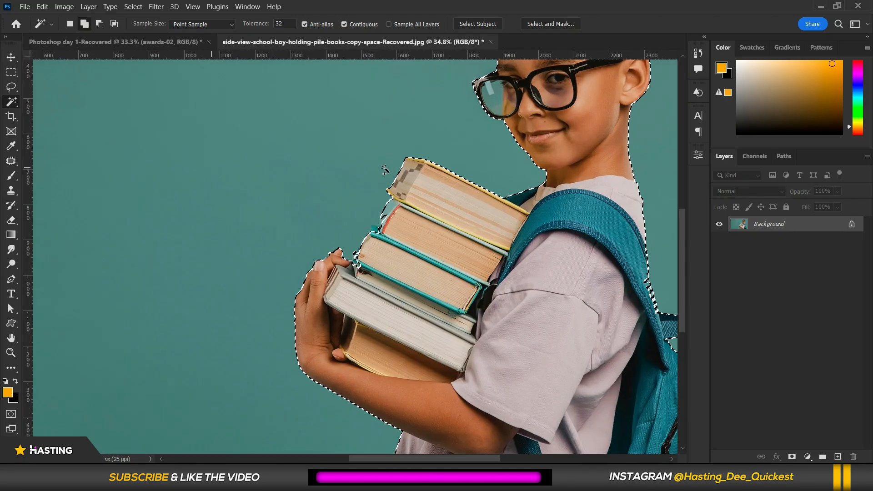
scroll(388, 204, "down", 3)
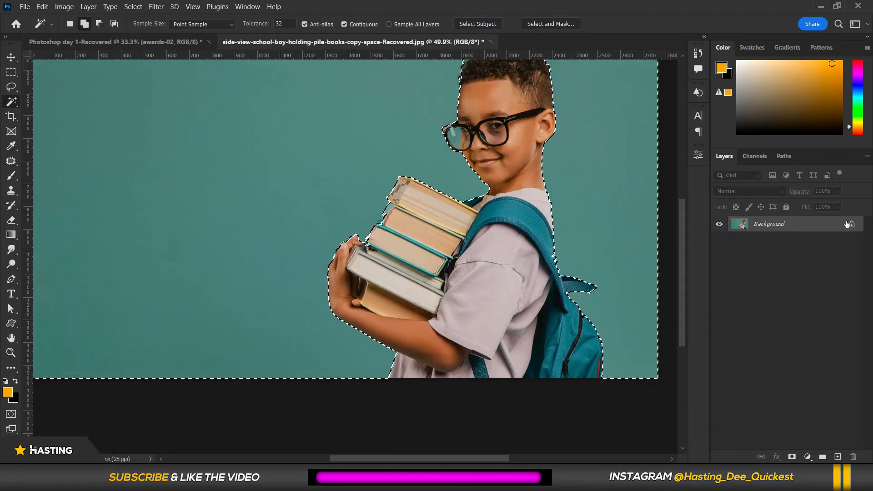
Unlock the background layer, delete the selected teal background and deselect.
left_click(852, 224)
scroll(425, 227, "down", 3)
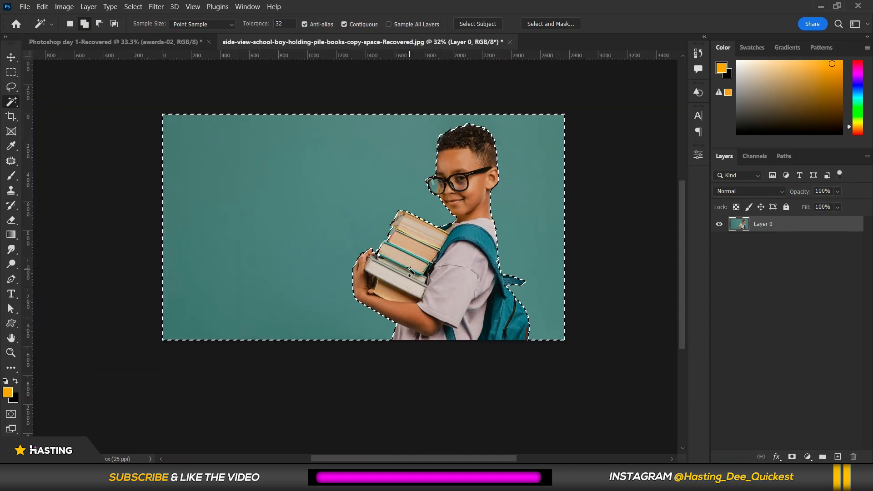
key("Delete")
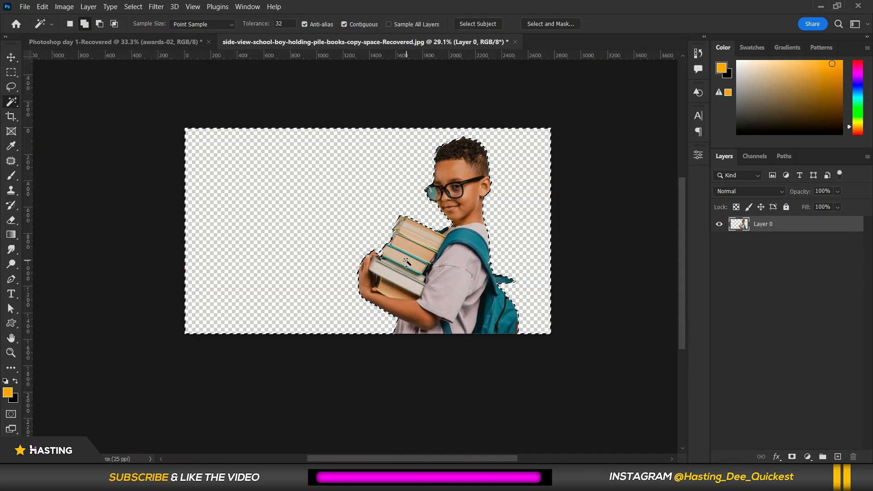
key("ctrl+d")
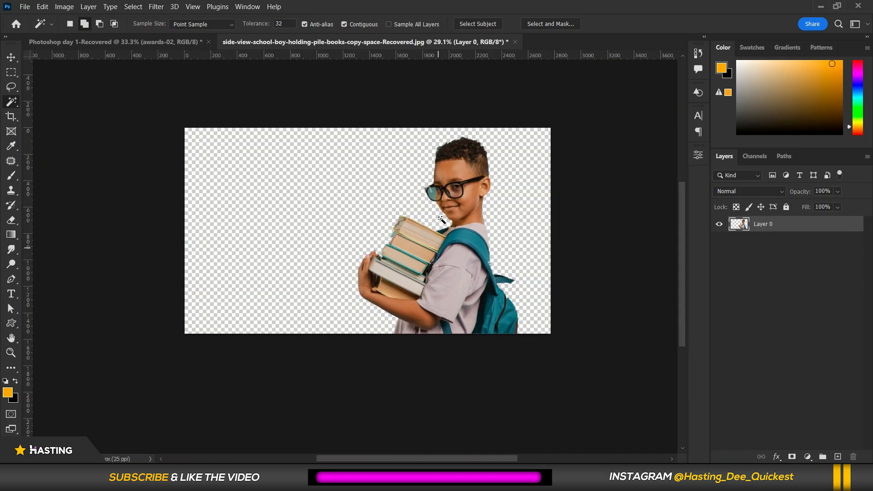
Sample the transparent area beside the books with the Magic Wand, then undo back to the selected background.
scroll(402, 269, "up", 3)
scroll(282, 282, "up", 2)
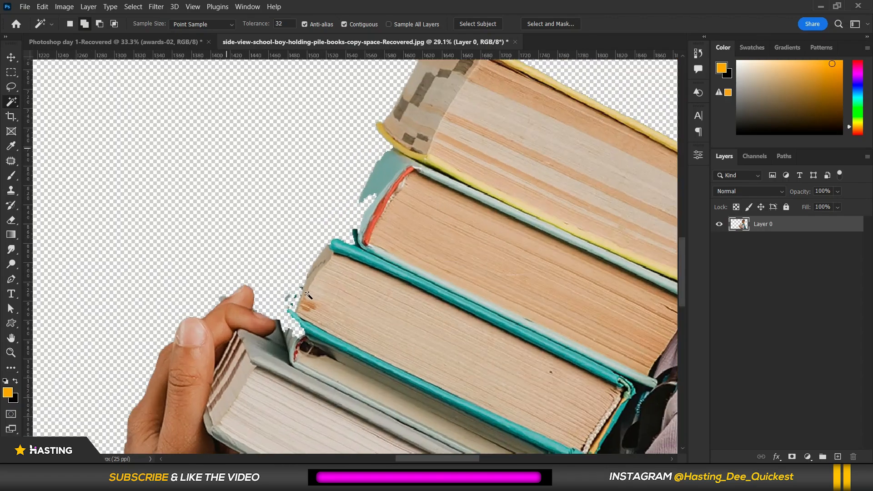
scroll(374, 141, "down", 4)
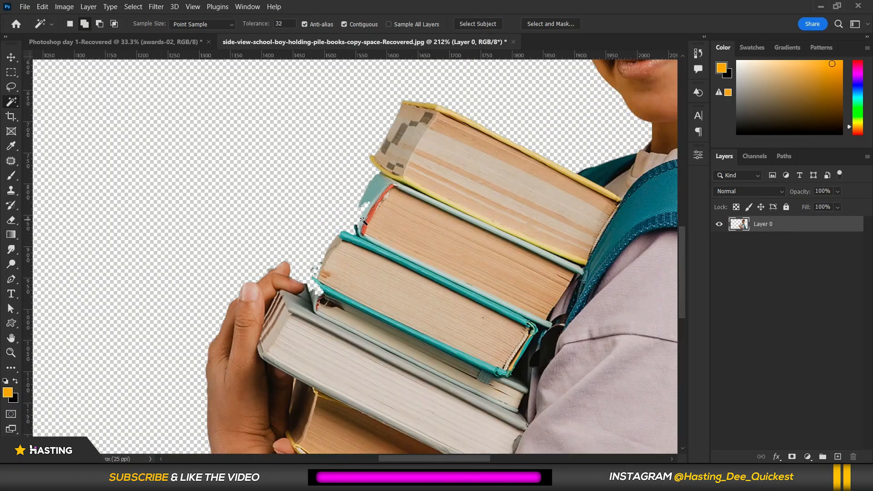
left_click(354, 212)
scroll(353, 211, "down", 4)
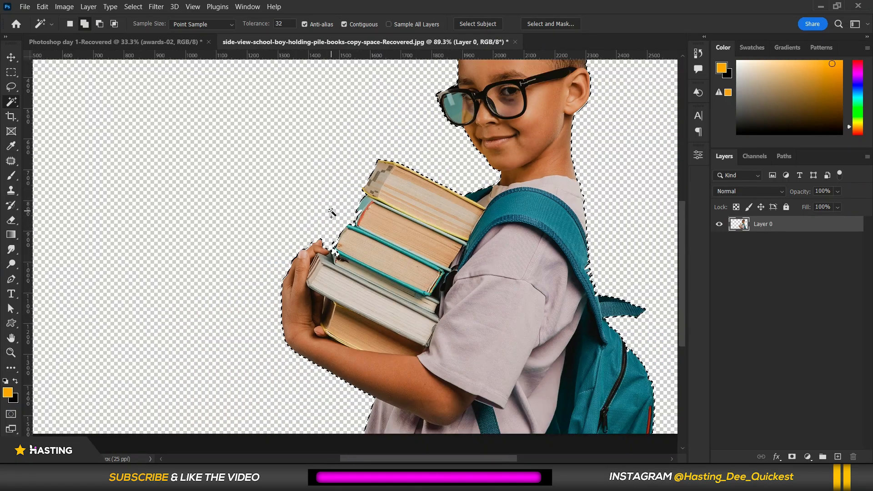
key("ctrl+z")
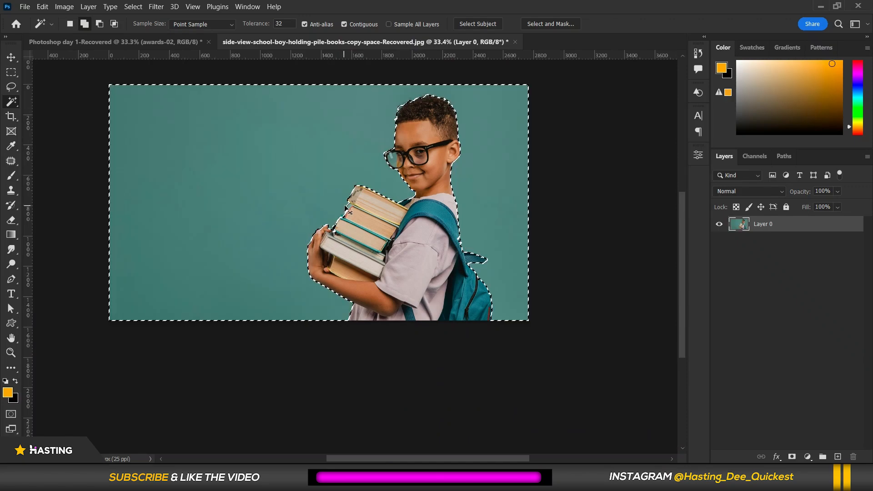
Switch to the Lasso Tool and trace along the book edges and fingers to add the missed teal gaps to the background selection.
scroll(338, 213, "up", 3)
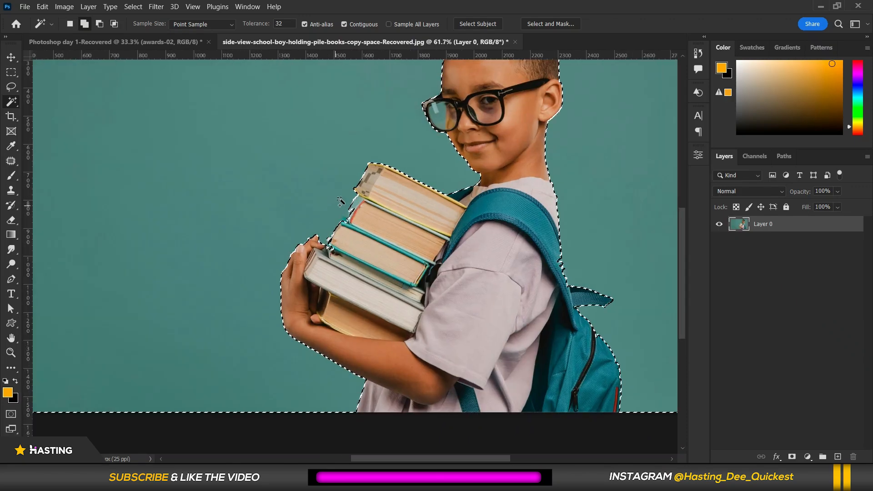
right_click(12, 101)
left_click(10, 86)
right_click(10, 87)
left_click(48, 85)
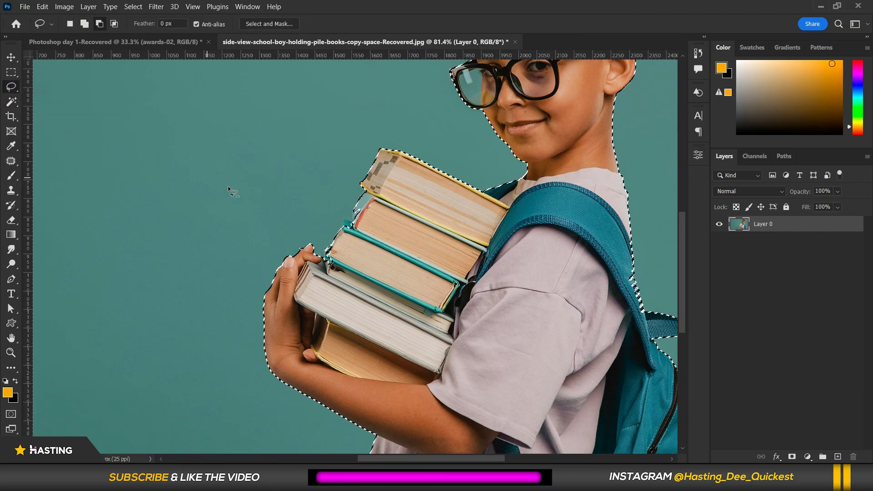
scroll(230, 188, "up", 2)
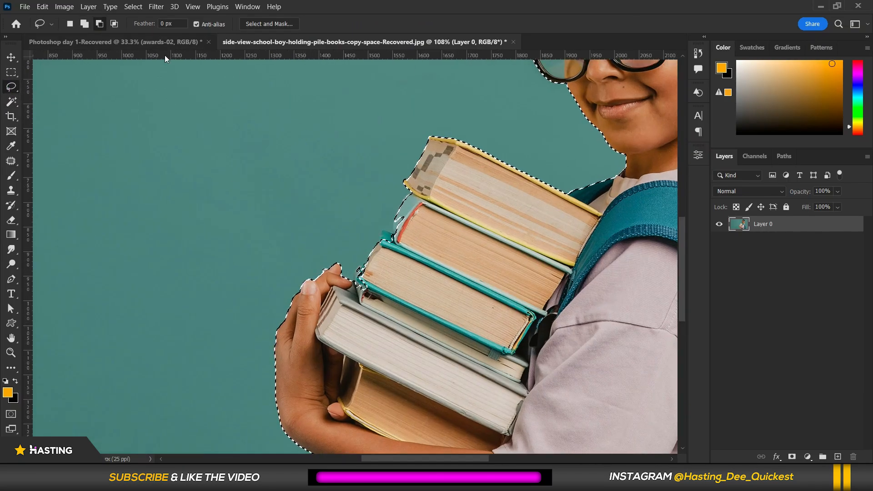
left_click(100, 24)
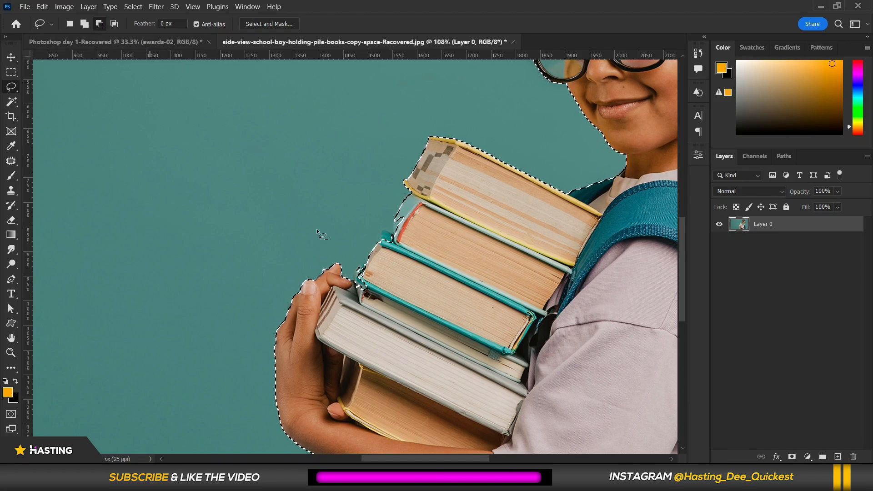
scroll(315, 310, "up", 4)
scroll(472, 107, "up", 2)
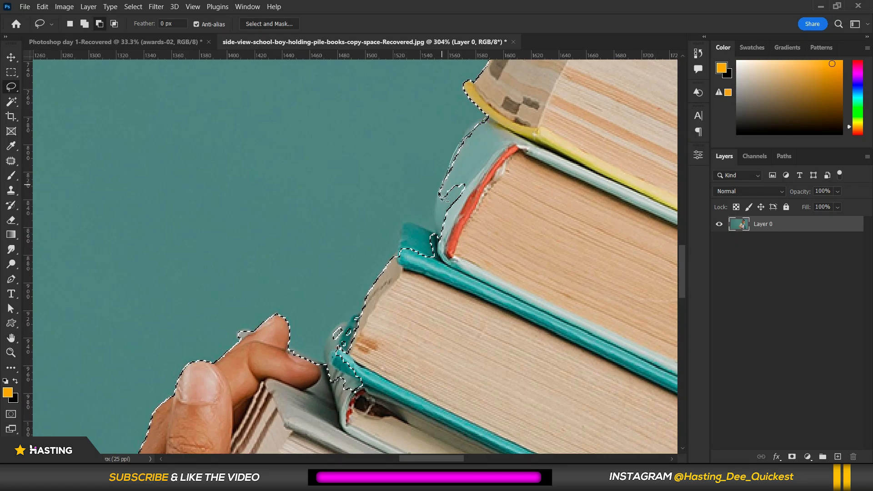
mouse_move(442, 209)
left_mouse_down()
mouse_move(433, 241)
mouse_move(409, 224)
mouse_move(393, 258)
left_mouse_up()
left_click_drag(557, 142, 557, 143)
scroll(488, 178, "down", 3)
scroll(362, 314, "up", 5)
left_click_drag(460, 184, 442, 209)
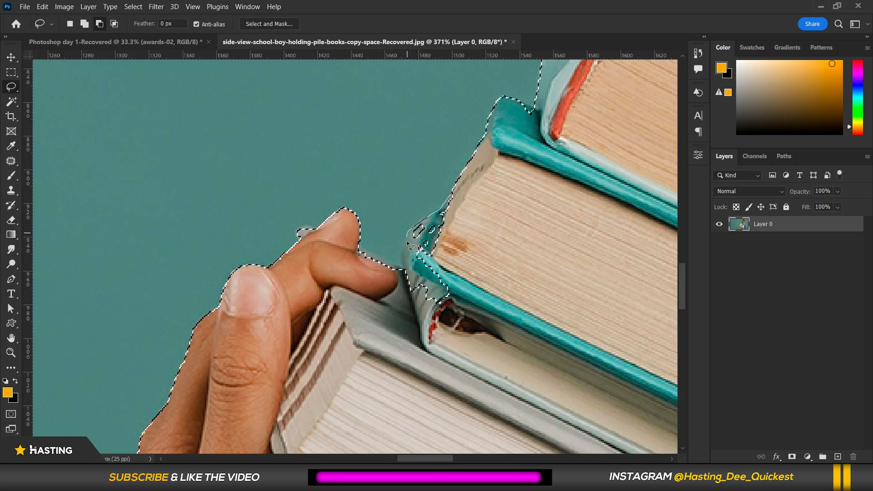
left_click_drag(409, 273, 380, 266)
left_click_drag(525, 301, 527, 273)
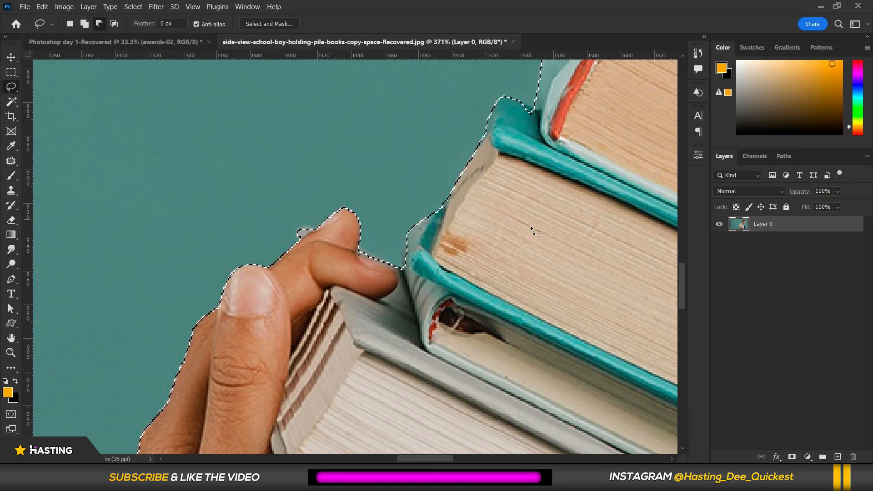
scroll(364, 263, "up", 2)
mouse_move(355, 243)
left_mouse_down()
mouse_move(425, 275)
mouse_move(445, 299)
mouse_move(363, 292)
mouse_move(321, 274)
mouse_move(320, 226)
left_mouse_up()
scroll(320, 226, "down", 6)
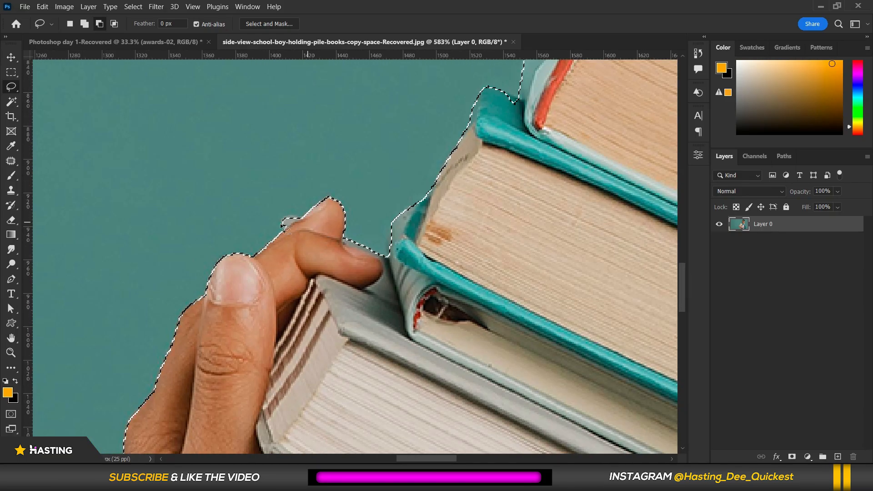
Inspect the selection edges around the face and glasses up close.
scroll(278, 233, "down", 6)
scroll(326, 223, "up", 5)
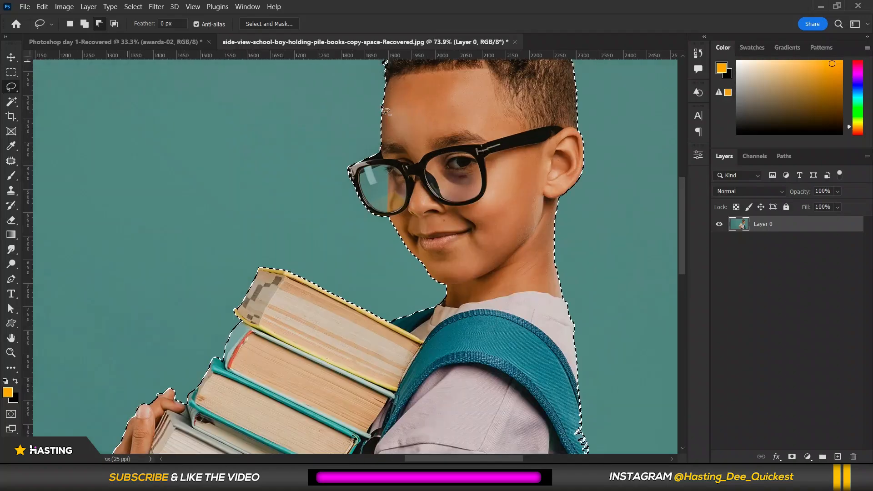
scroll(327, 222, "down", 3)
scroll(330, 133, "up", 5)
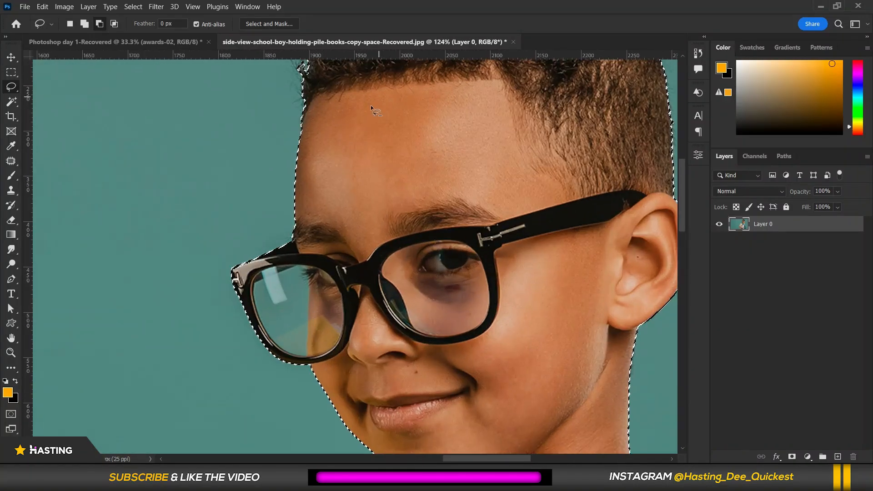
scroll(307, 313, "down", 3)
scroll(388, 307, "up", 4)
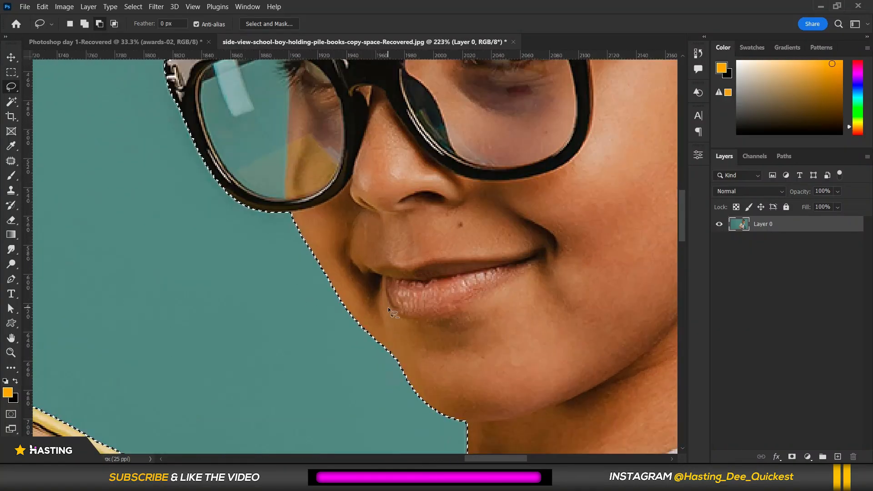
scroll(389, 306, "down", 3)
scroll(332, 201, "up", 6)
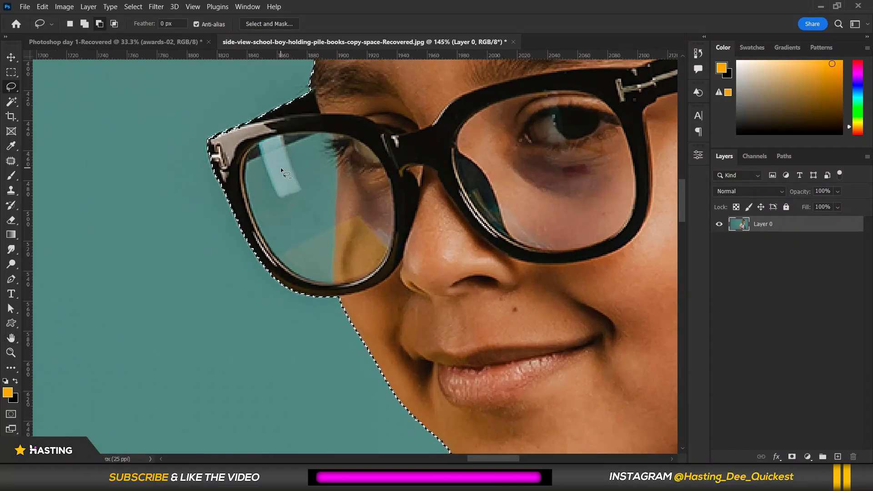
scroll(278, 146, "up", 1)
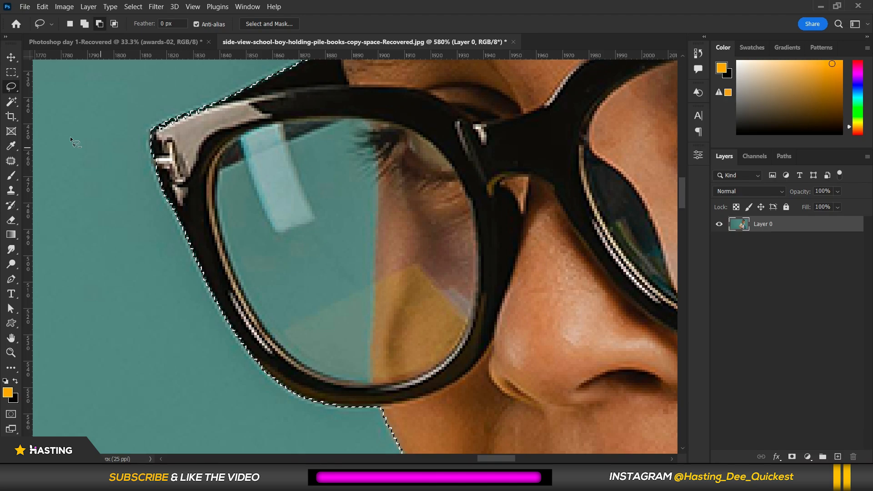
Switch to the Polygonal Lasso Tool and try to outline the teal area inside the left lens.
right_click(10, 87)
left_click(44, 97)
left_click(335, 117)
left_click(273, 143)
left_click(260, 154)
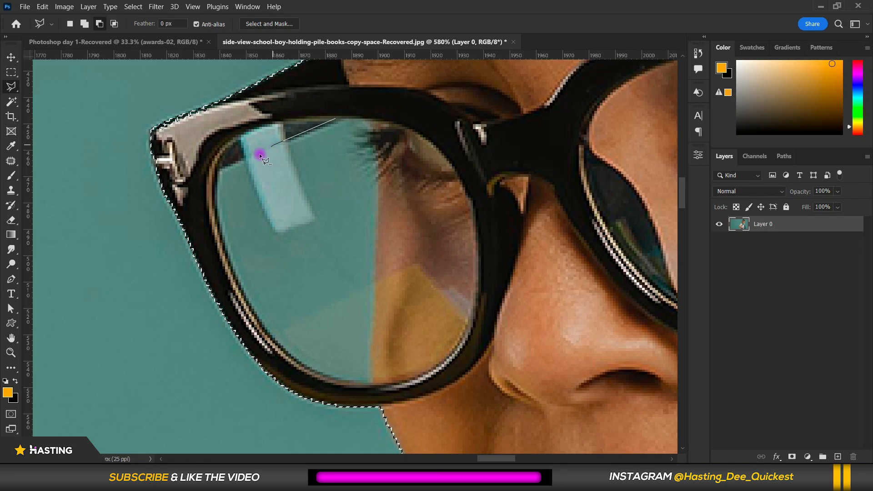
left_click(216, 172)
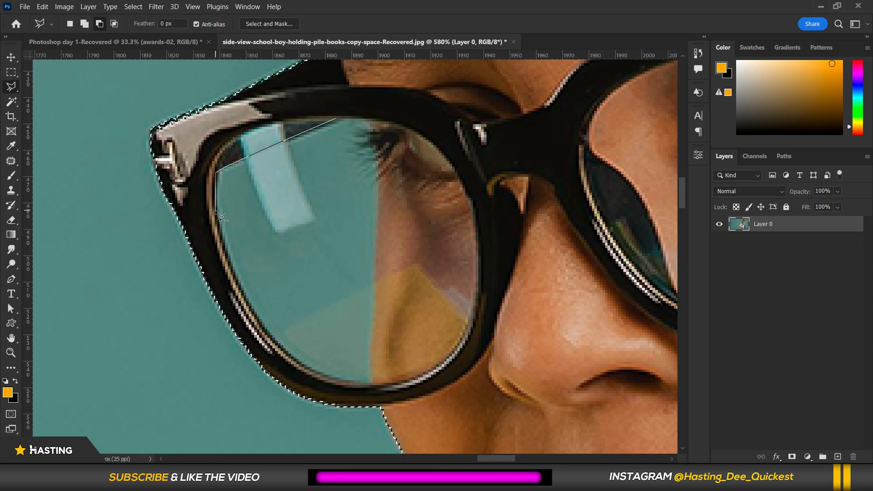
left_click(231, 269)
left_click(316, 372)
left_click(352, 382)
left_click(369, 382)
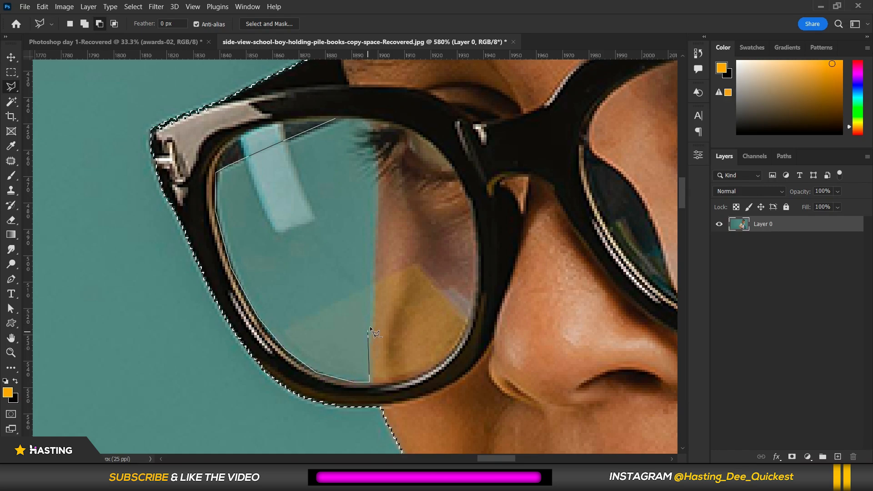
left_click(380, 175)
left_click(373, 146)
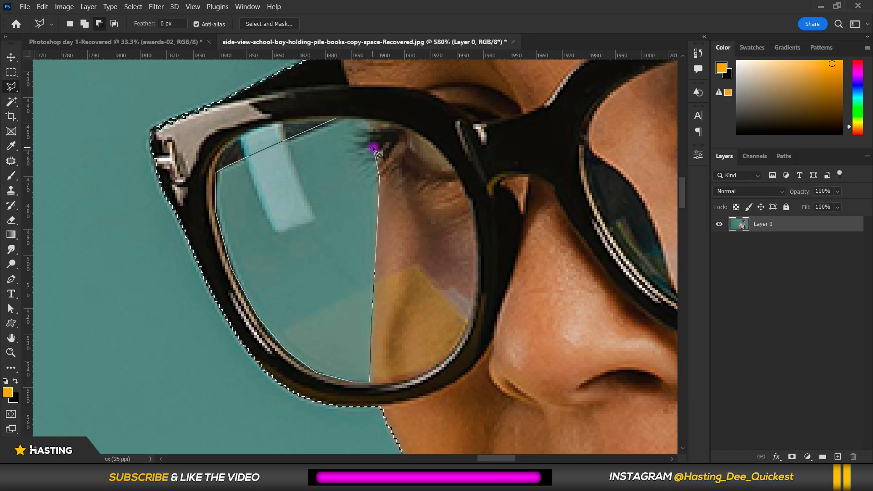
left_click(364, 119)
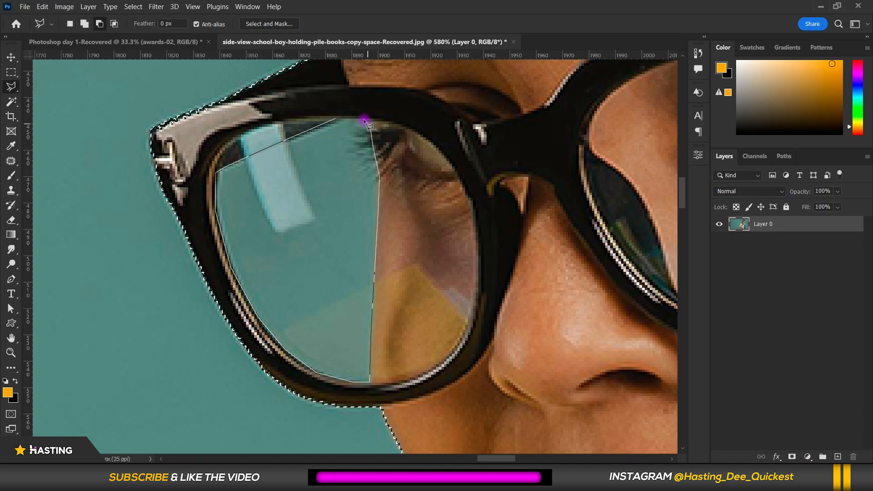
left_click(336, 116)
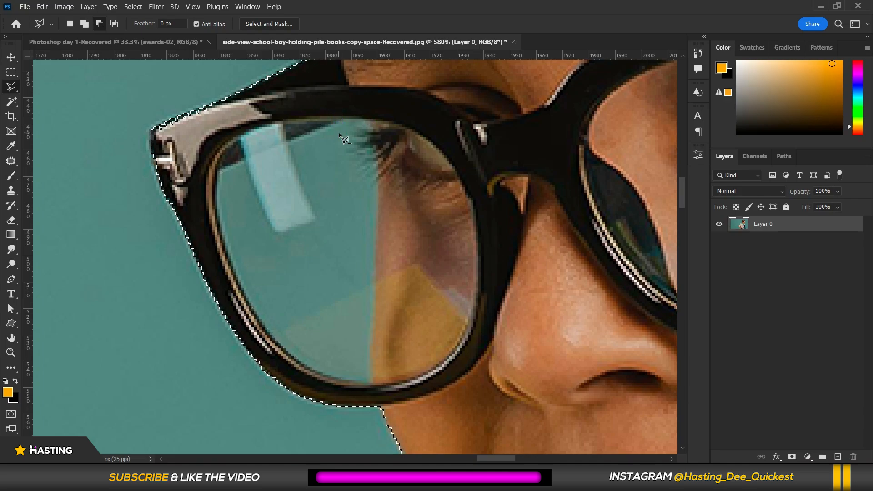
scroll(339, 134, "down", 5)
scroll(340, 134, "up", 3)
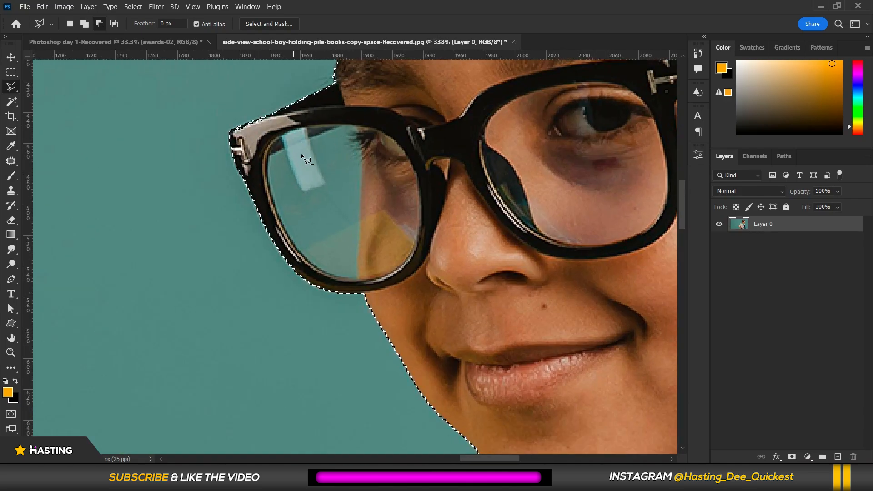
scroll(297, 155, "up", 2)
Set the lasso to add to the selection and outline the teal area inside the left lens with the Polygonal Lasso.
left_click(84, 24)
left_click(458, 131)
scroll(369, 116, "up", 1)
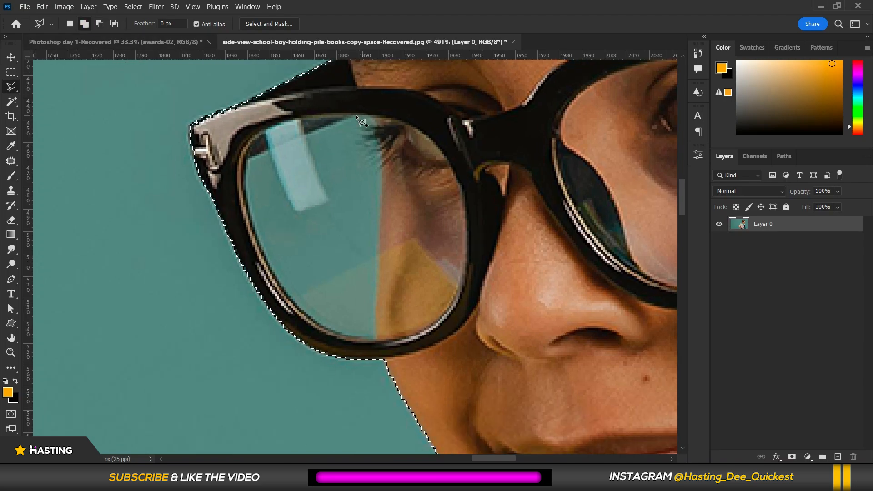
left_click(352, 116)
left_click(247, 159)
left_click(244, 178)
left_click(247, 208)
left_click(269, 262)
left_click(294, 301)
left_click(316, 321)
left_click(343, 334)
left_click(375, 339)
left_click(379, 248)
left_click(383, 163)
left_click(371, 115)
left_click(357, 113)
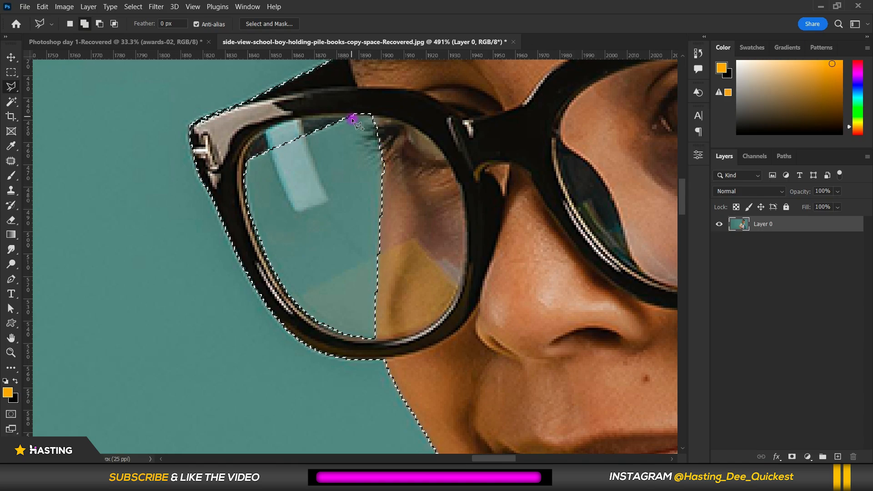
Add the jagged teal gap along the backpack strap's outer edge to the selection.
scroll(315, 185, "down", 5)
scroll(325, 178, "down", 4)
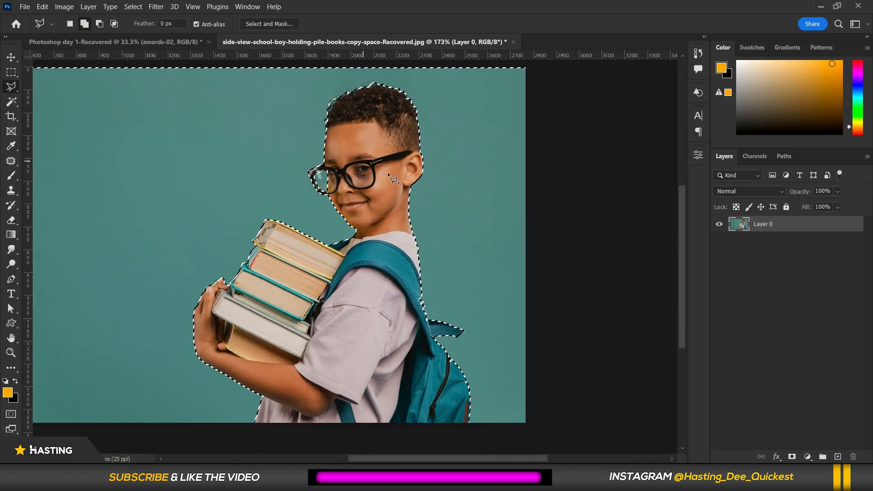
scroll(318, 273, "up", 3)
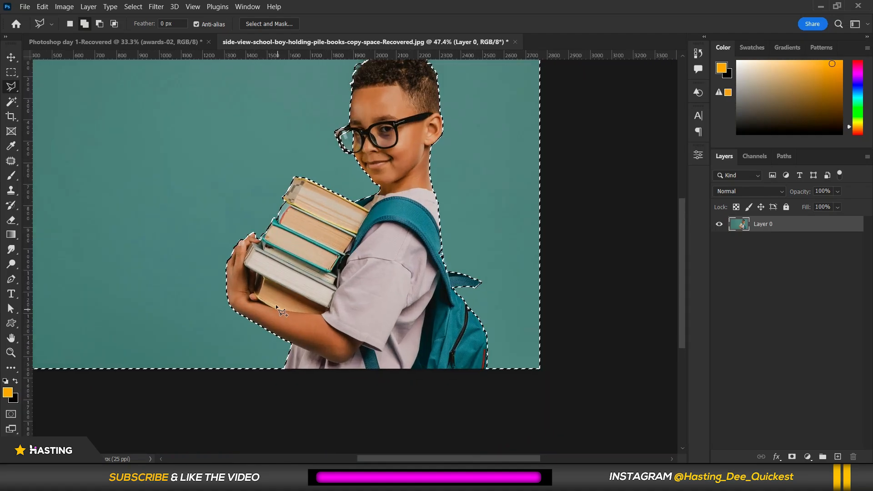
scroll(443, 272, "up", 3)
scroll(462, 136, "up", 4)
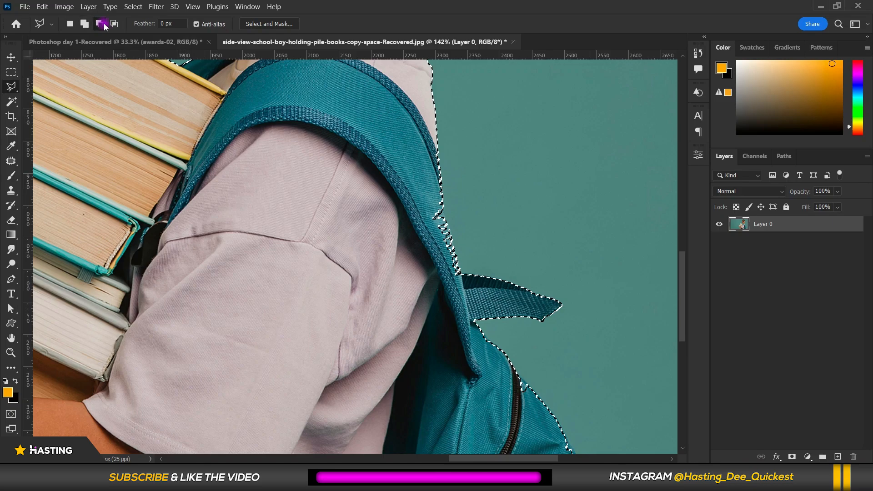
scroll(439, 181, "up", 2)
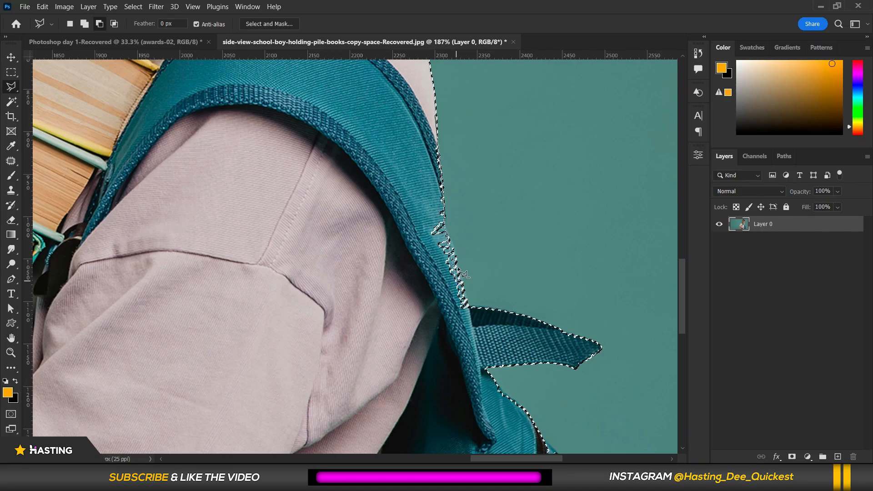
mouse_move(473, 313)
left_mouse_down()
mouse_move(451, 343)
mouse_move(405, 264)
mouse_move(403, 170)
left_mouse_up()
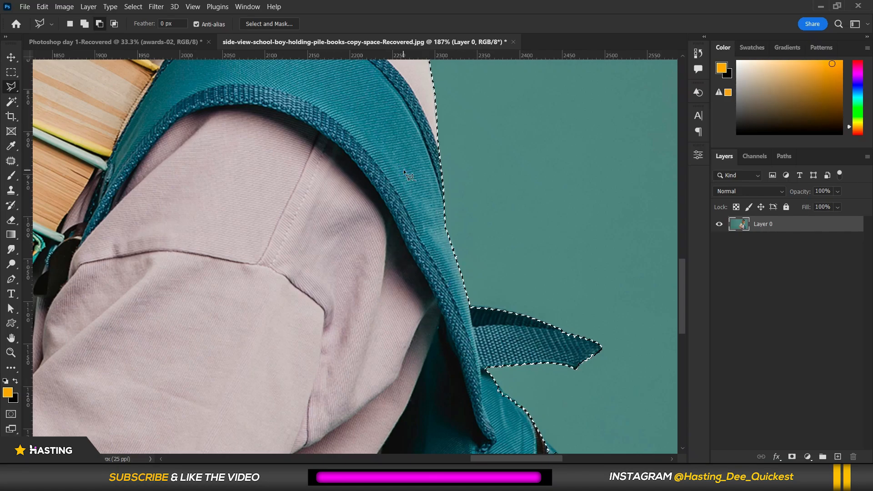
Add the teal area beside the lower backpack strap and zipper to the selection with the Polygonal Lasso.
scroll(403, 169, "down", 3)
scroll(520, 293, "up", 3)
scroll(433, 326, "down", 3)
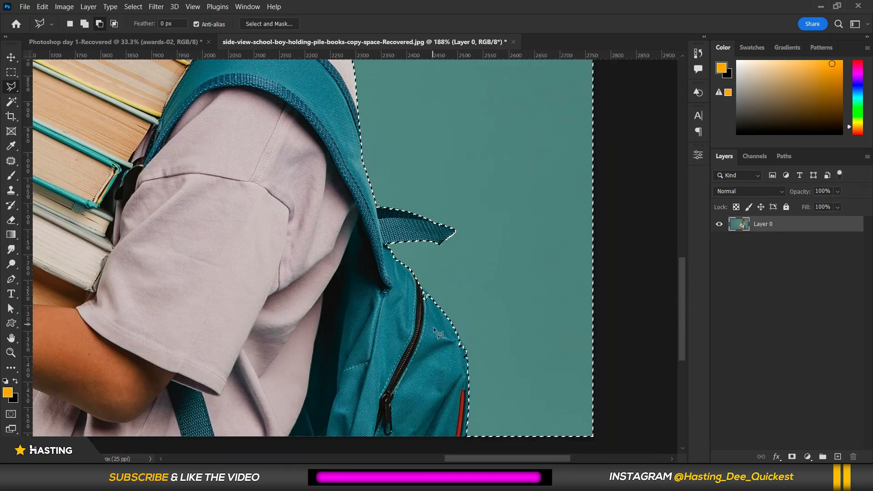
scroll(433, 326, "up", 2)
mouse_move(386, 245)
left_mouse_down()
mouse_move(412, 261)
mouse_move(377, 208)
mouse_move(512, 389)
mouse_move(526, 442)
mouse_move(518, 456)
mouse_move(526, 310)
mouse_move(510, 272)
mouse_move(519, 321)
mouse_move(483, 204)
mouse_move(465, 166)
mouse_move(441, 261)
mouse_move(449, 281)
mouse_move(356, 245)
mouse_move(352, 119)
mouse_move(438, 320)
left_mouse_up()
key("space")
left_click(342, 146)
left_click_drag(341, 109, 417, 264)
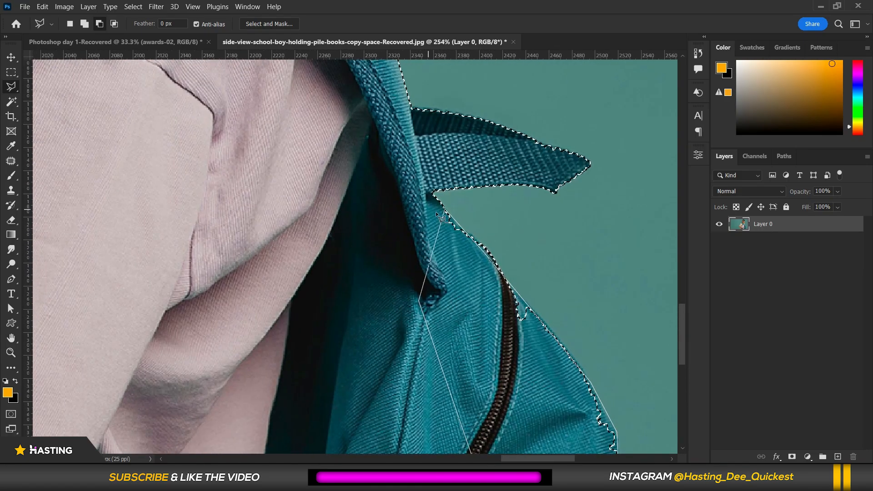
double_click(381, 214)
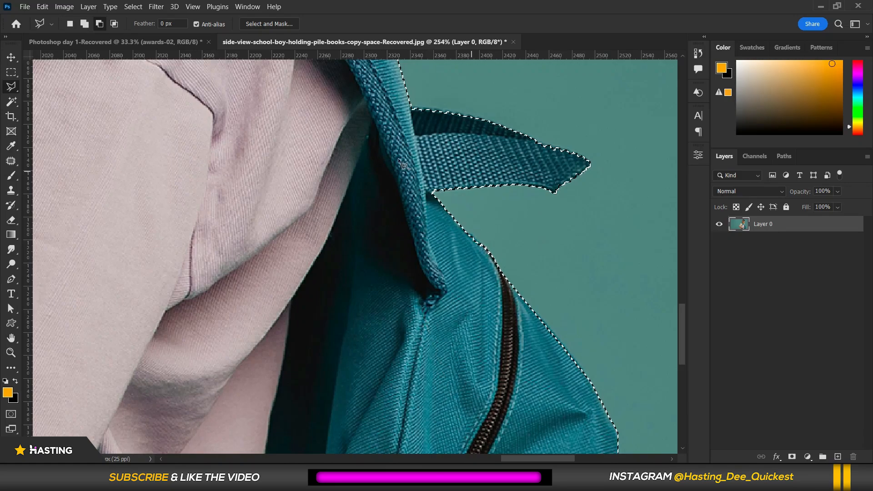
Refine the selection in Select and Mask with Smooth set to 6, apply it, and delete the selected background.
scroll(432, 224, "down", 3)
scroll(432, 224, "down", 6)
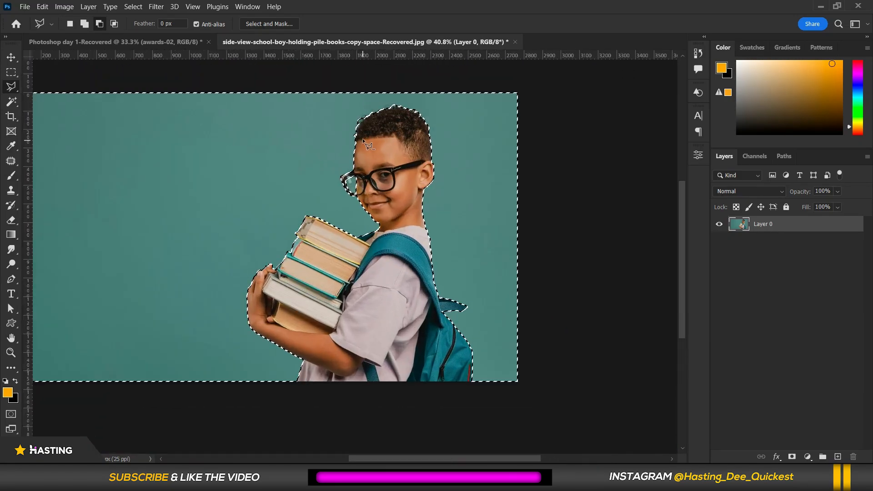
left_click(258, 24)
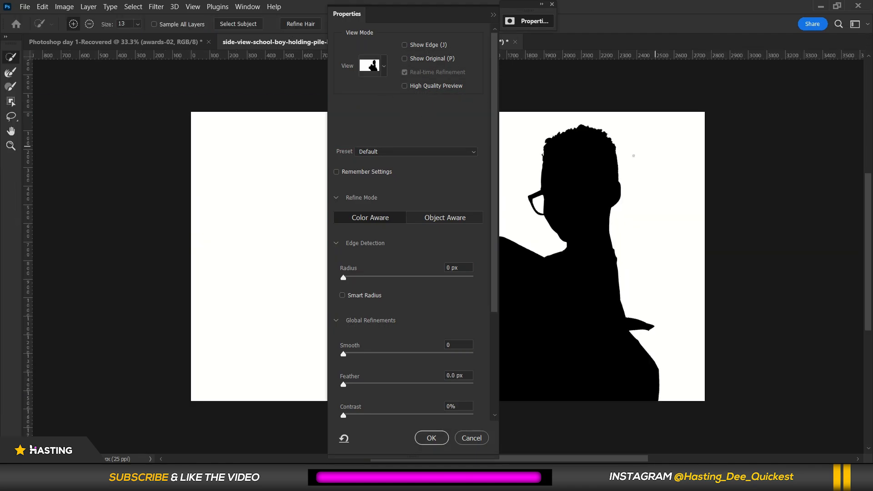
left_click_drag(383, 15, 327, 16)
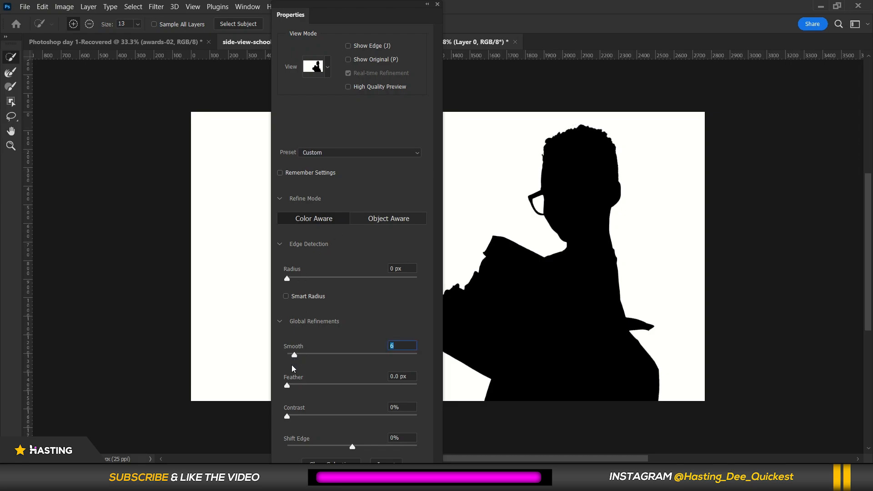
left_click(292, 386)
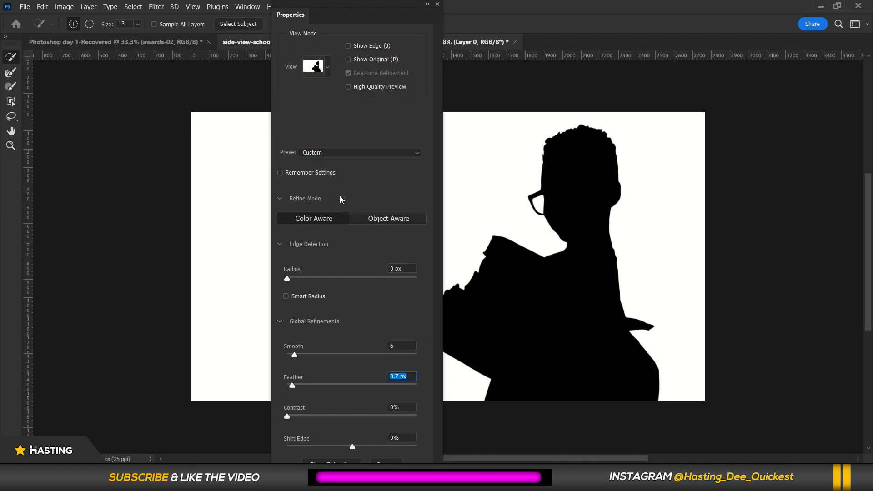
key("Return")
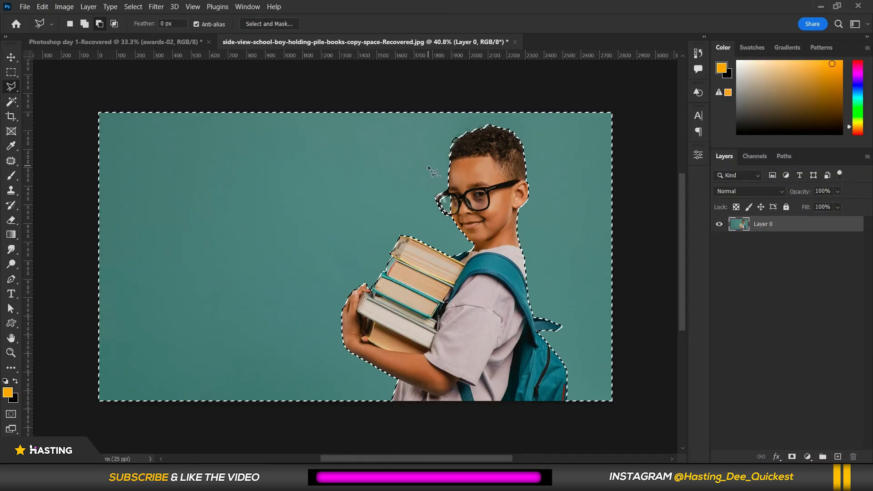
key("Delete")
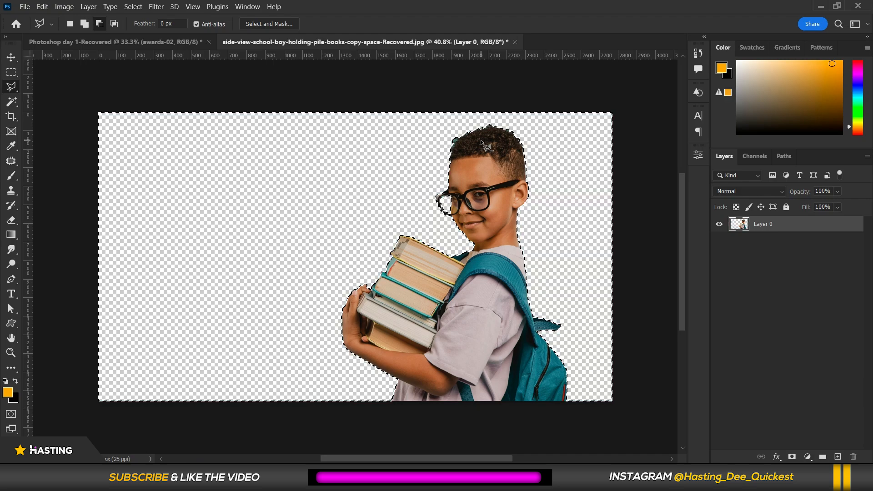
Outline the leftover teal fringe at the top-left of the hair with the Lasso tool and delete it.
key("ctrl+d")
scroll(532, 188, "up", 5)
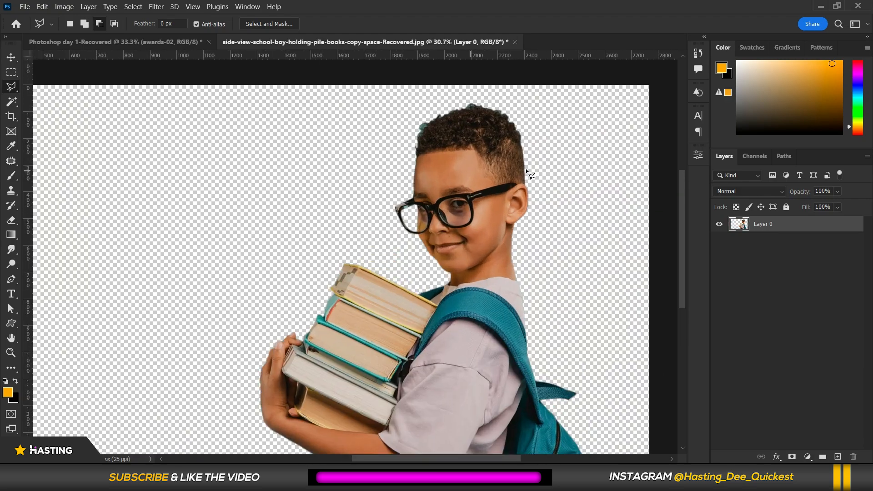
scroll(532, 174, "up", 2)
scroll(442, 97, "down", 4)
scroll(453, 103, "up", 4)
scroll(373, 174, "up", 3)
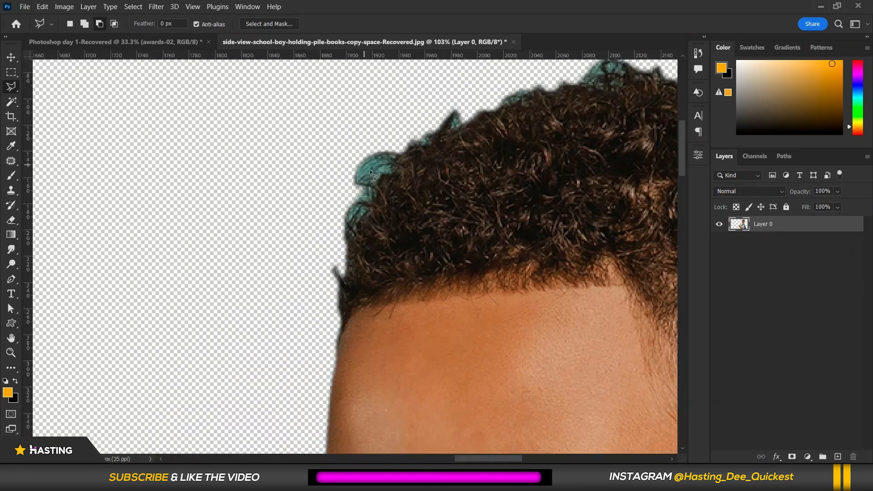
scroll(400, 156, "up", 2)
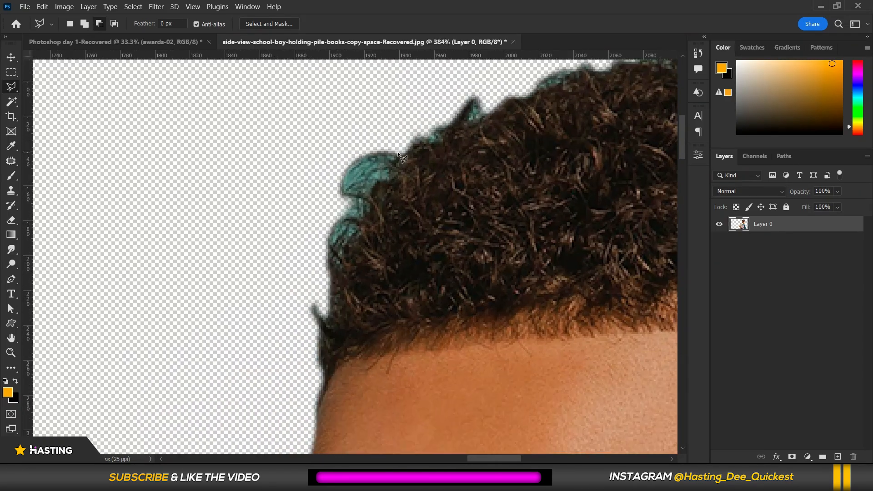
right_click(11, 86)
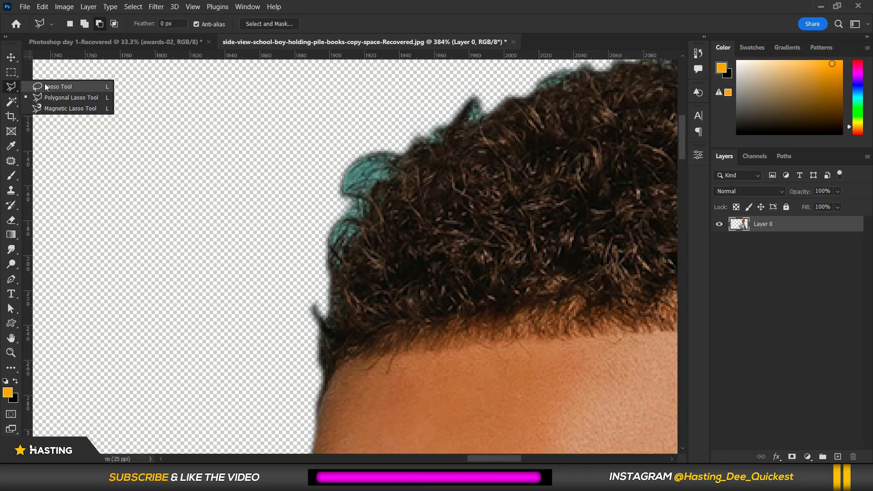
left_click(48, 85)
mouse_move(414, 144)
left_mouse_down()
mouse_move(393, 155)
mouse_move(380, 176)
left_mouse_up()
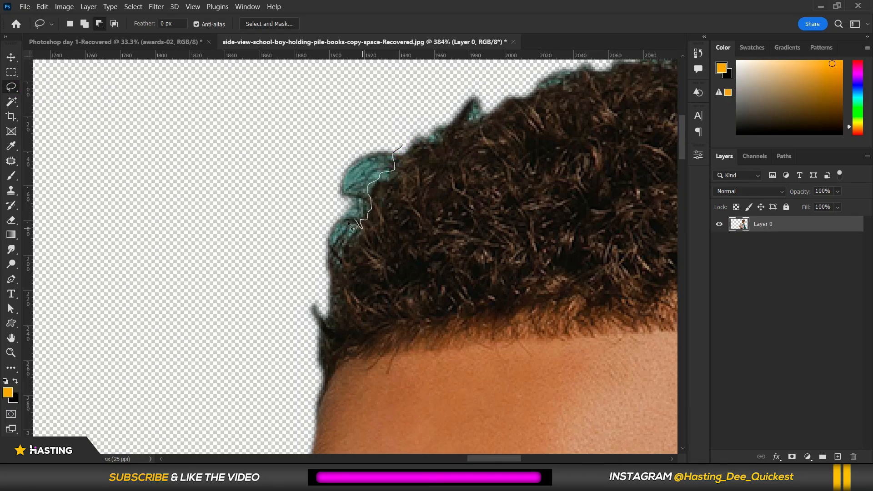
left_click_drag(348, 240, 338, 247)
left_click_drag(321, 156, 379, 129)
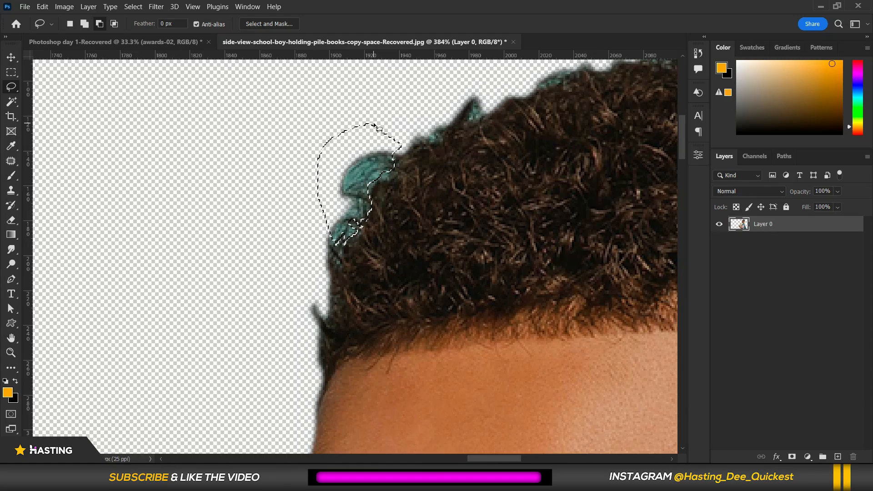
key("Delete")
key("ctrl+d")
Undo the background removal edits to restore the original teal background.
scroll(281, 216, "down", 5)
scroll(454, 137, "down", 2)
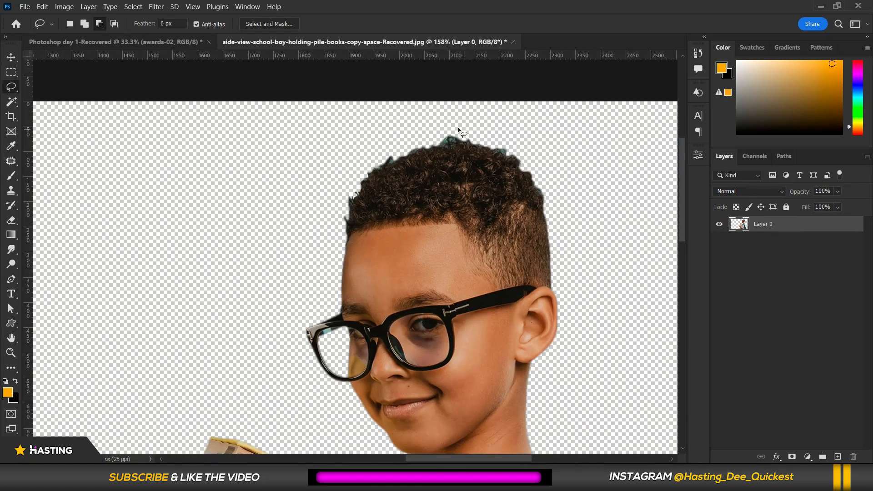
scroll(494, 138, "down", 6)
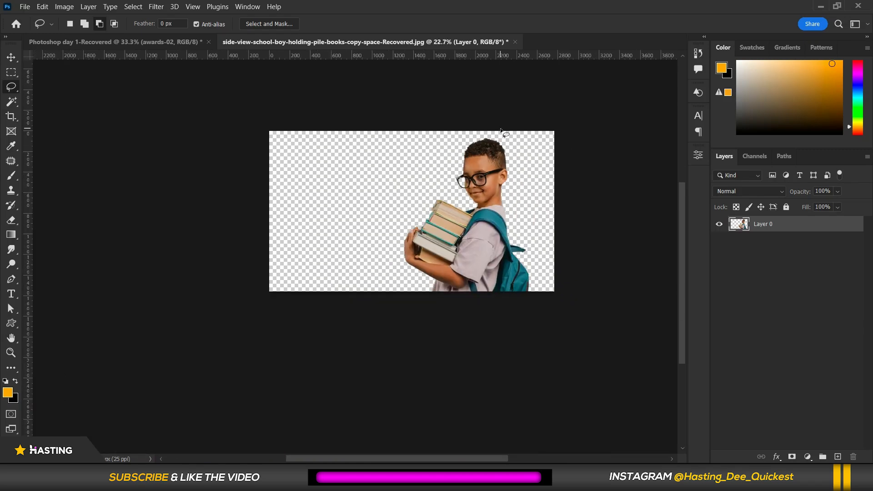
scroll(485, 100, "up", 6)
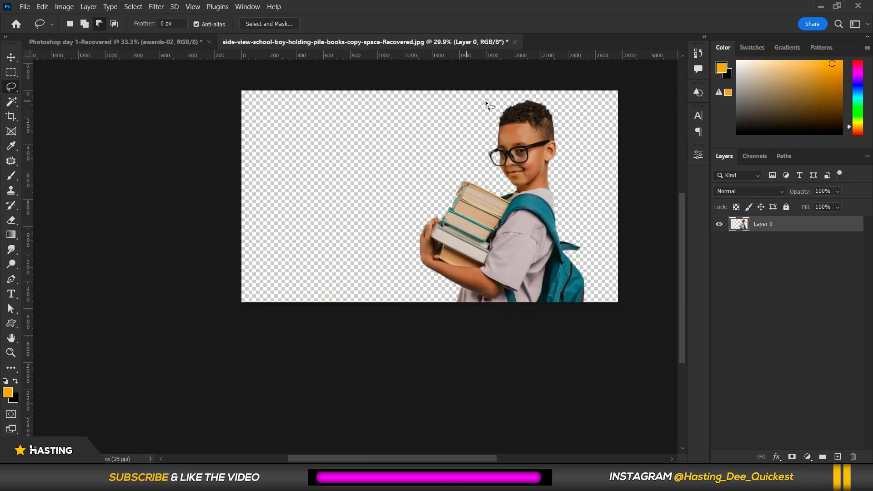
scroll(289, 120, "down", 6)
left_click(16, 60)
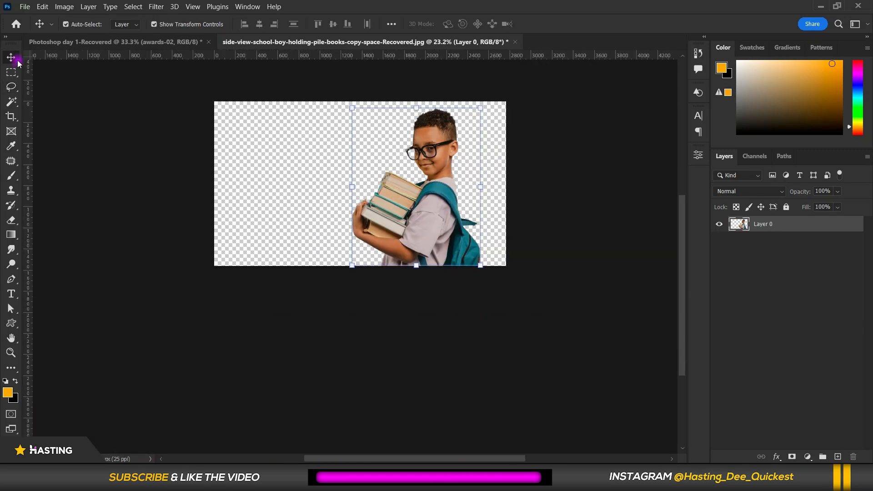
key("ctrl+z")
key("ctrl+z")
key("ctrl+z")
key("ctrl+d")
scroll(409, 61, "up", 4)
left_click(608, 207)
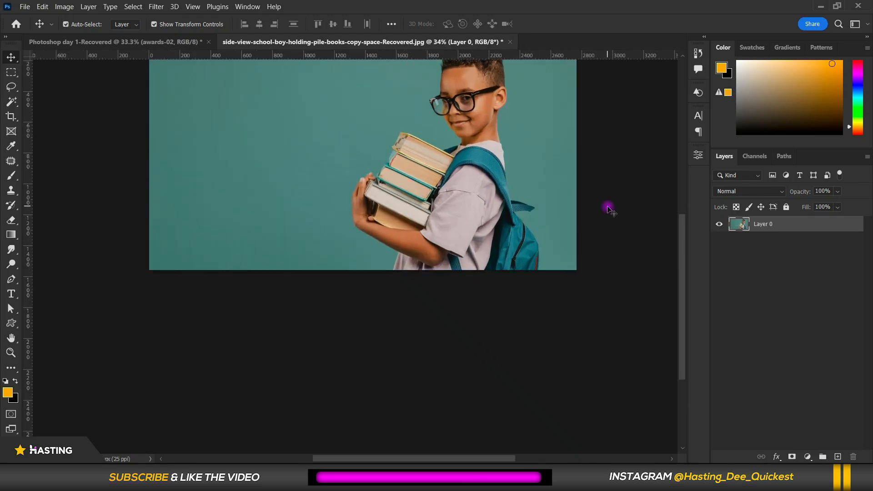
left_click_drag(558, 141, 559, 225)
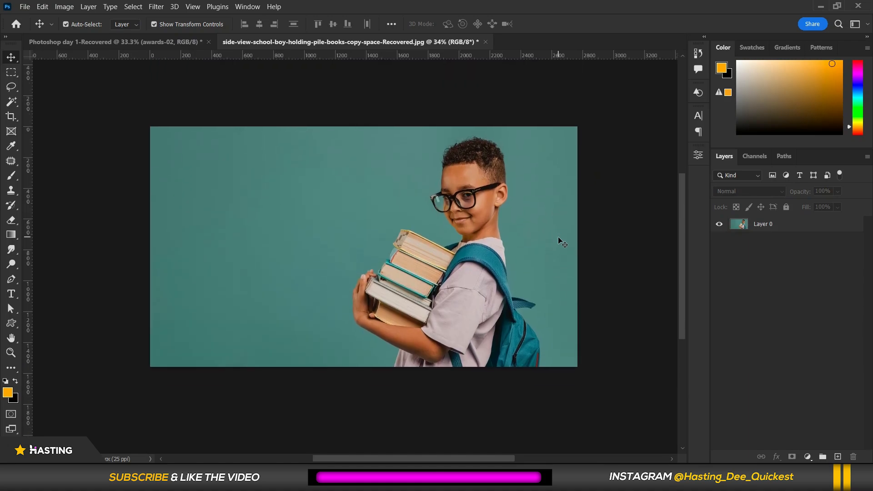
Open the Properties panel for Layer 0 and bring its Quick Actions into view.
scroll(576, 146, "up", 2)
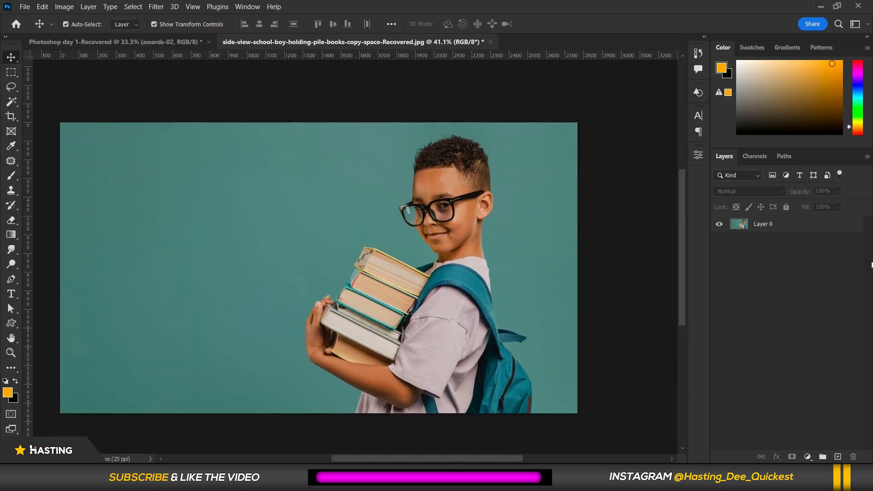
scroll(410, 200, "down", 3)
scroll(247, 231, "up", 1)
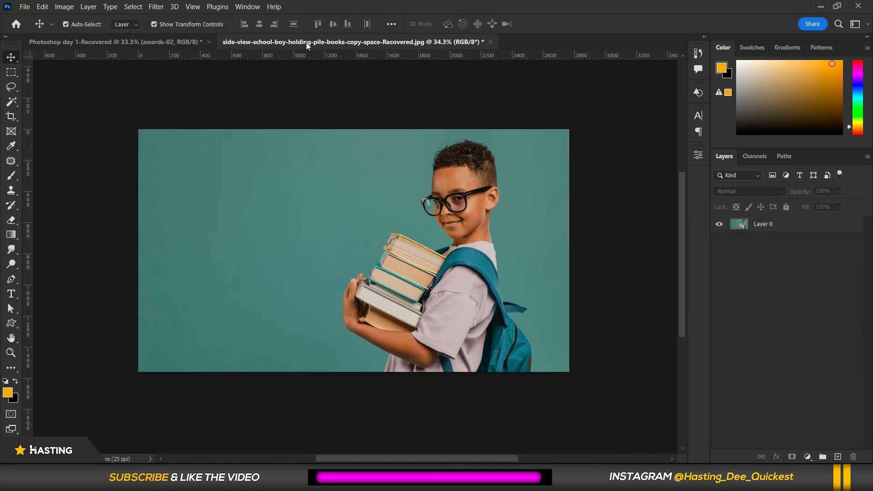
left_click(398, 169)
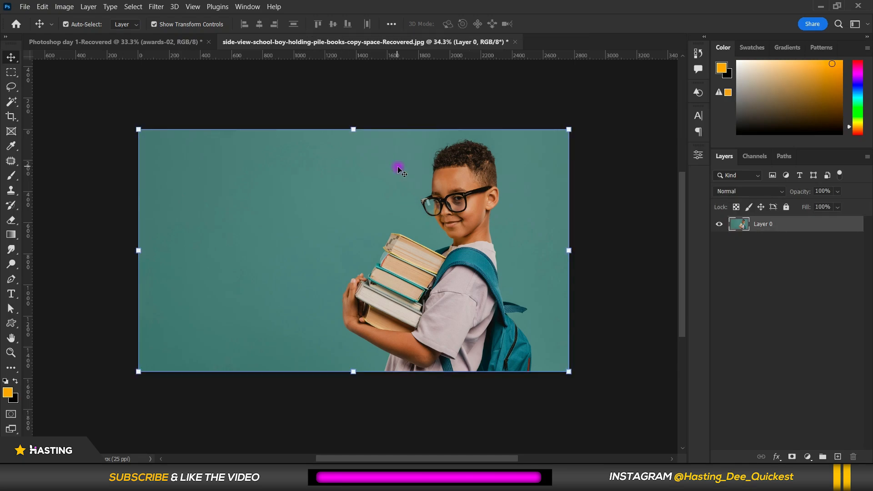
left_click(673, 255)
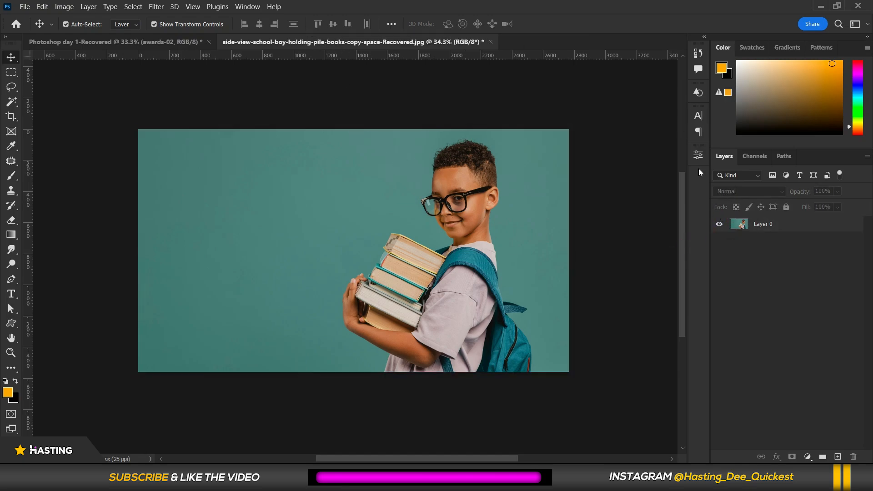
left_click(245, 7)
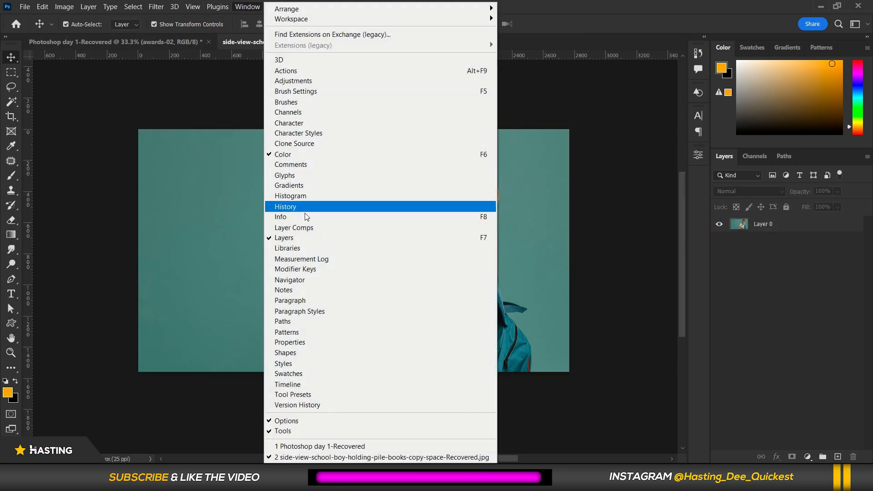
left_click(320, 342)
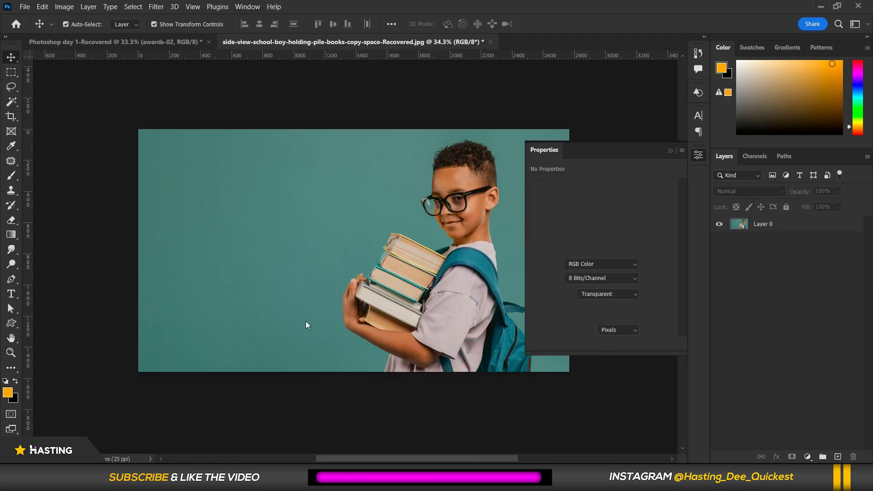
left_click_drag(682, 195, 682, 261)
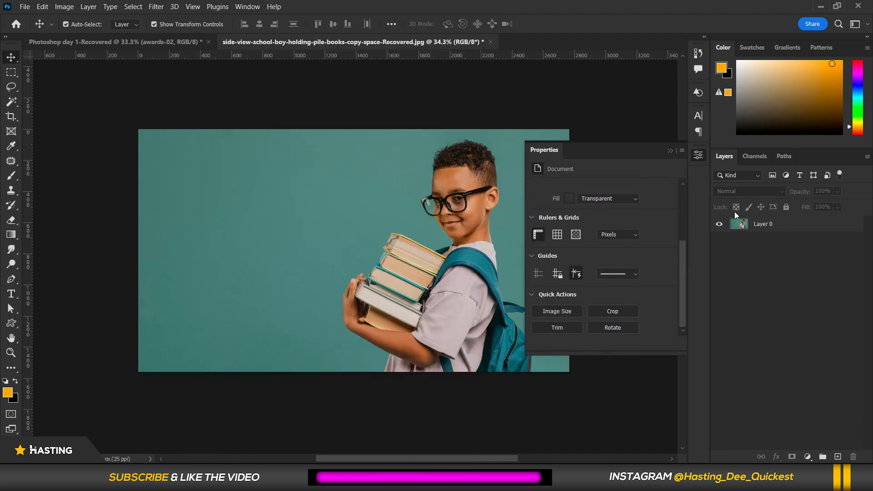
left_click(792, 226)
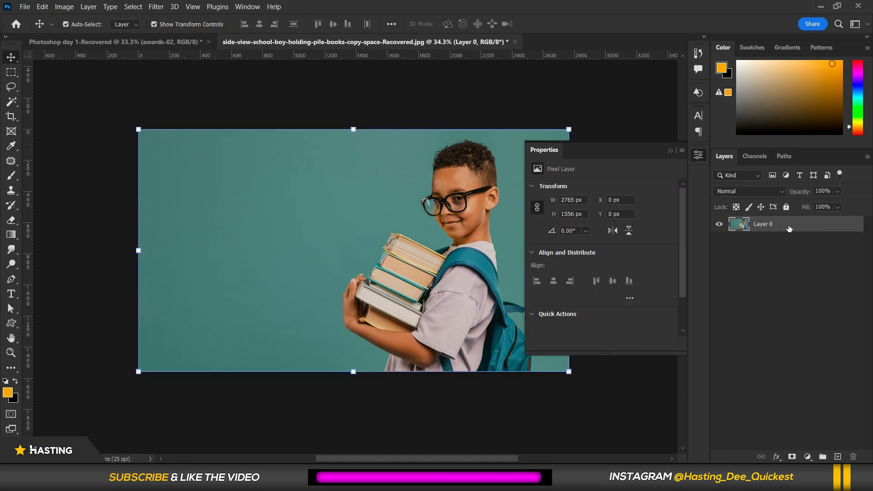
left_click_drag(684, 212, 681, 269)
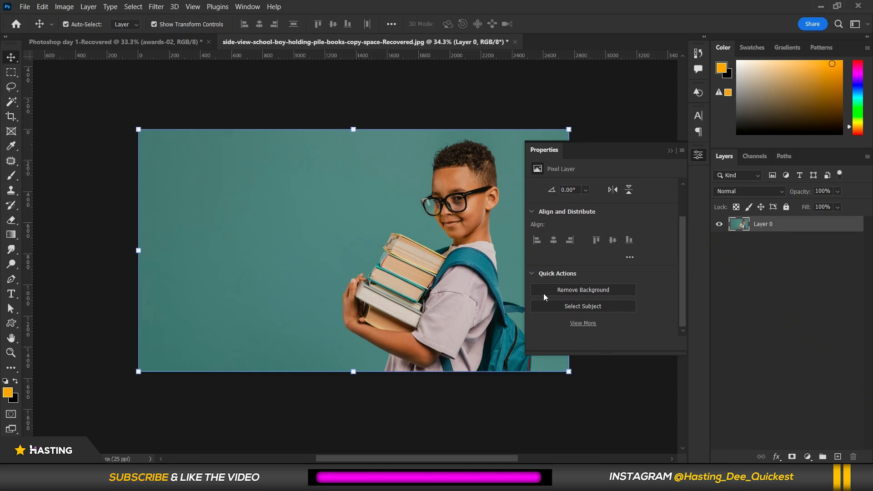
Try the Remove Background quick action, inspect the cut-out edges, and undo it.
left_click(572, 292)
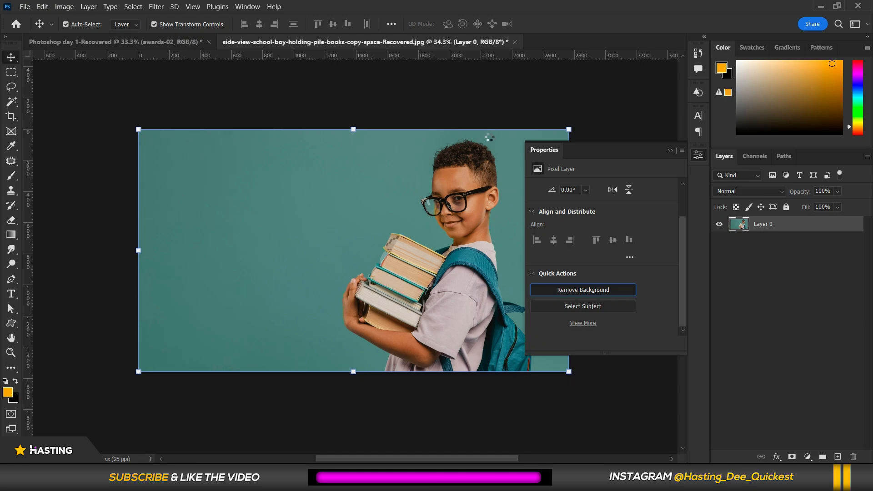
scroll(500, 171, "up", 5)
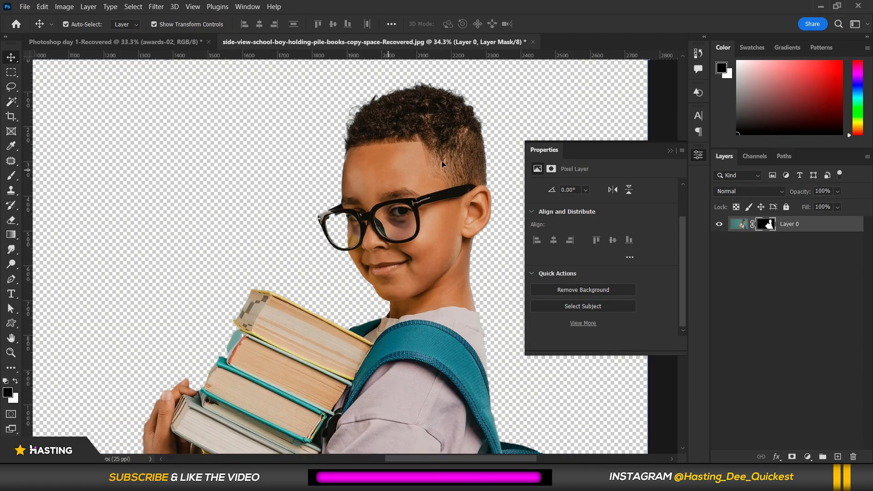
scroll(441, 157, "down", 4)
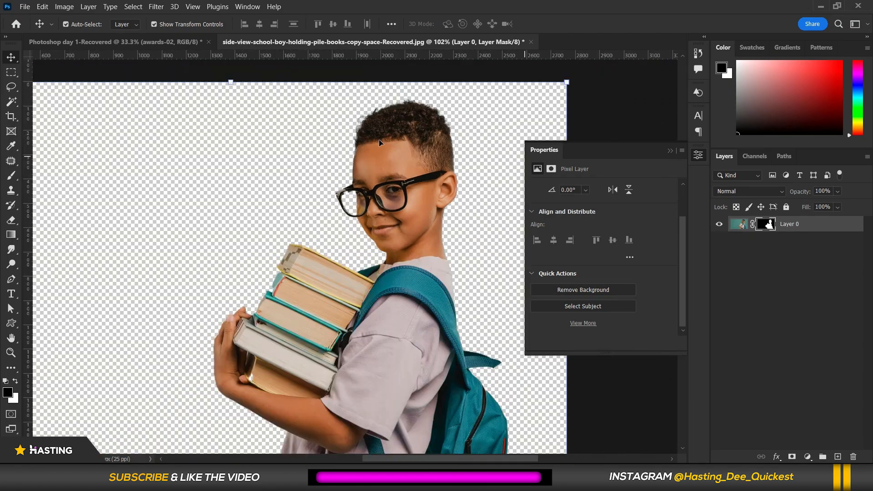
scroll(248, 273, "up", 3)
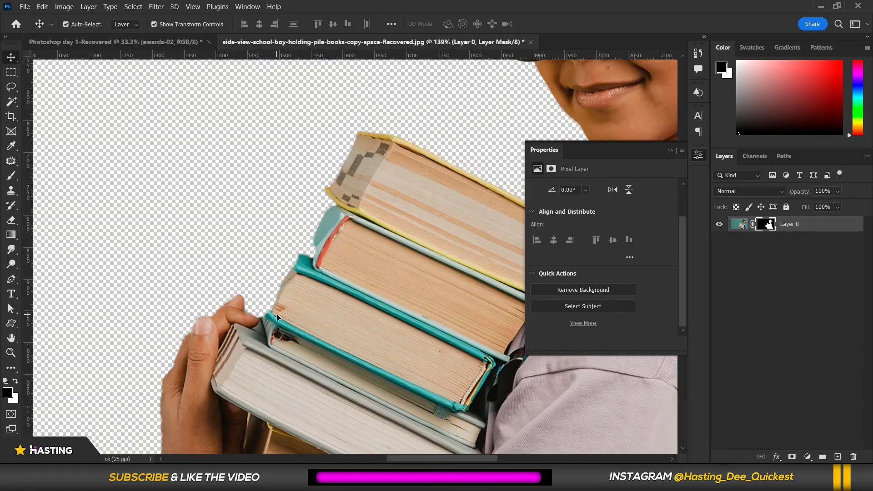
scroll(248, 241, "down", 5)
scroll(386, 313, "up", 4)
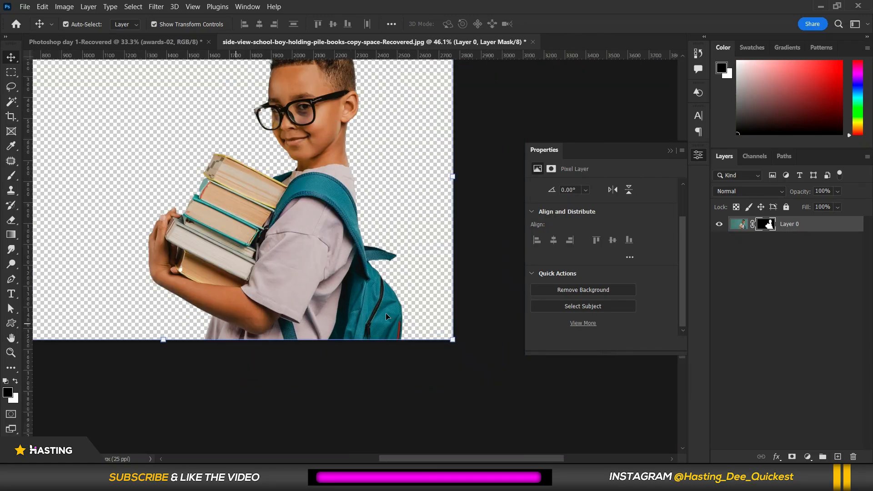
scroll(390, 300, "down", 3)
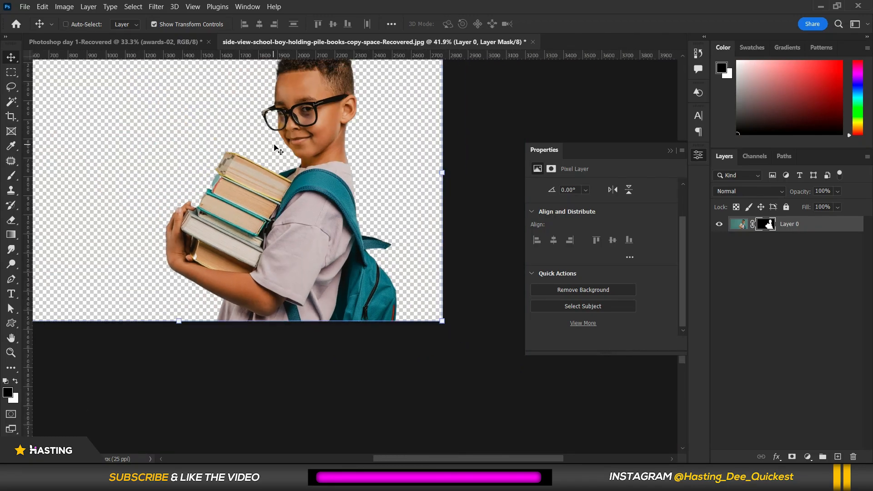
key("ctrl+z")
scroll(415, 287, "down", 3)
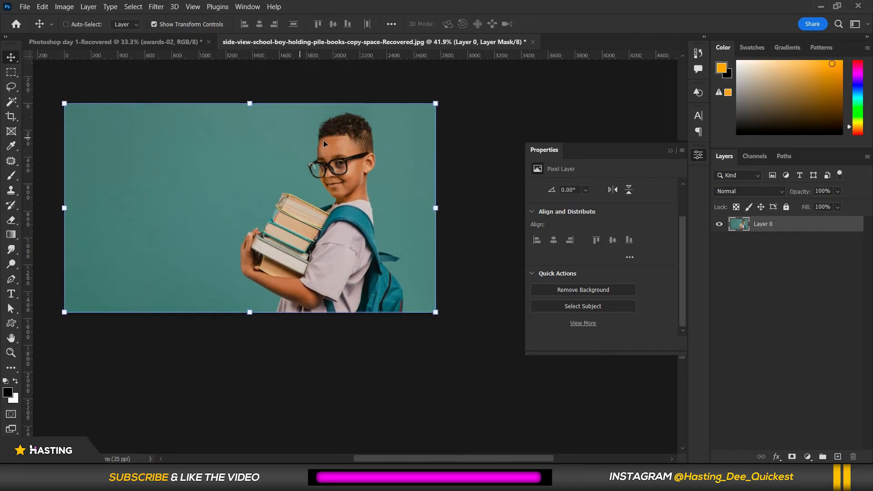
scroll(323, 140, "up", 3)
Select the boy with the Select Subject quick action.
left_click(598, 308)
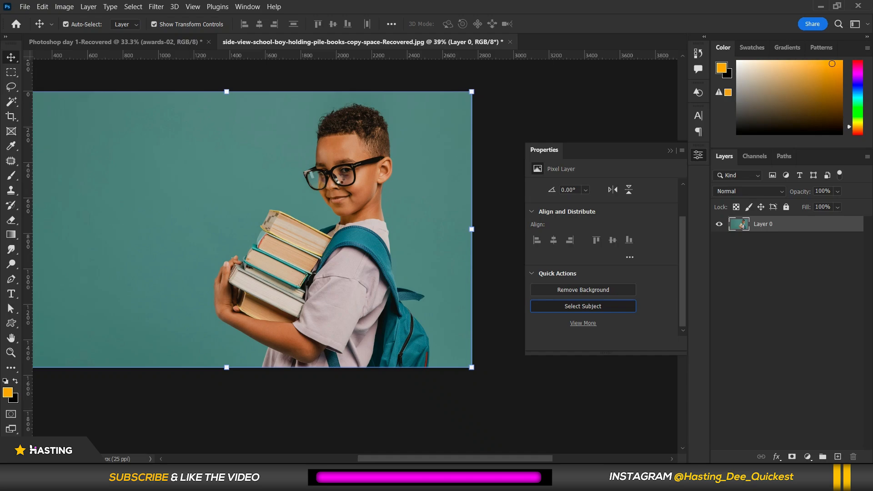
scroll(233, 289, "up", 6)
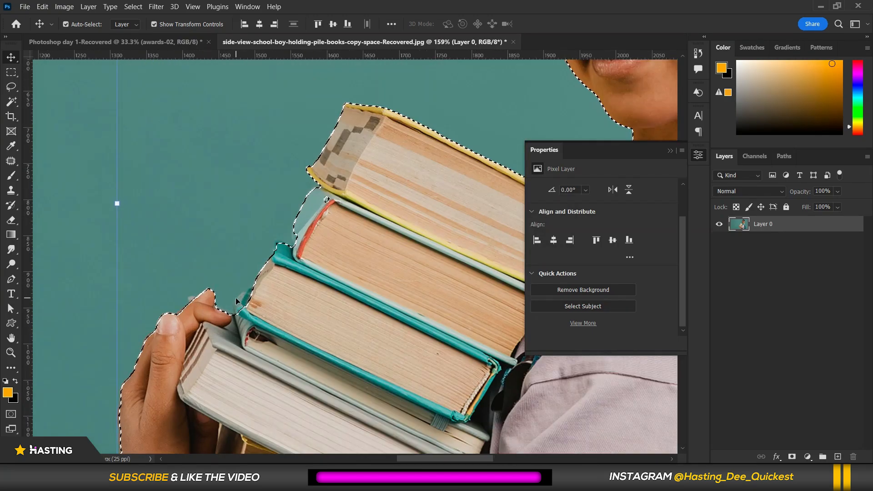
scroll(236, 298, "up", 2)
With the Lasso tool in add-to-selection mode, add the background gap between the hand and the books to the selection.
left_click(13, 89)
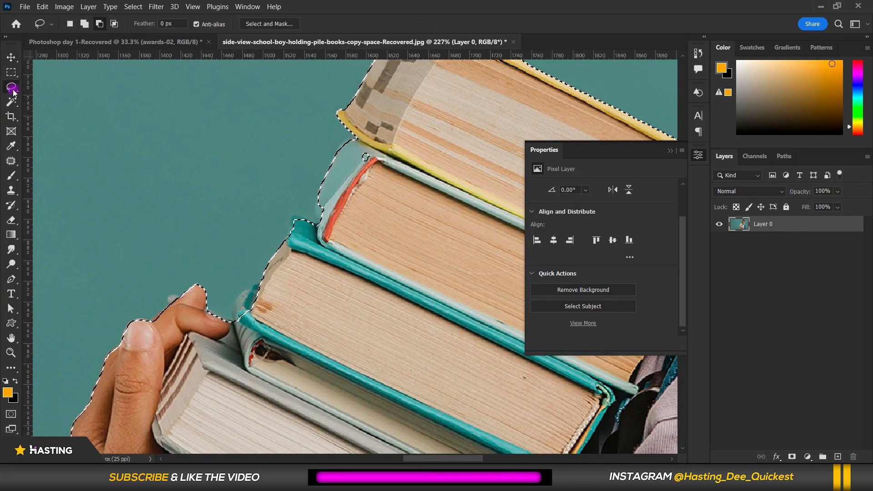
scroll(312, 205, "down", 5)
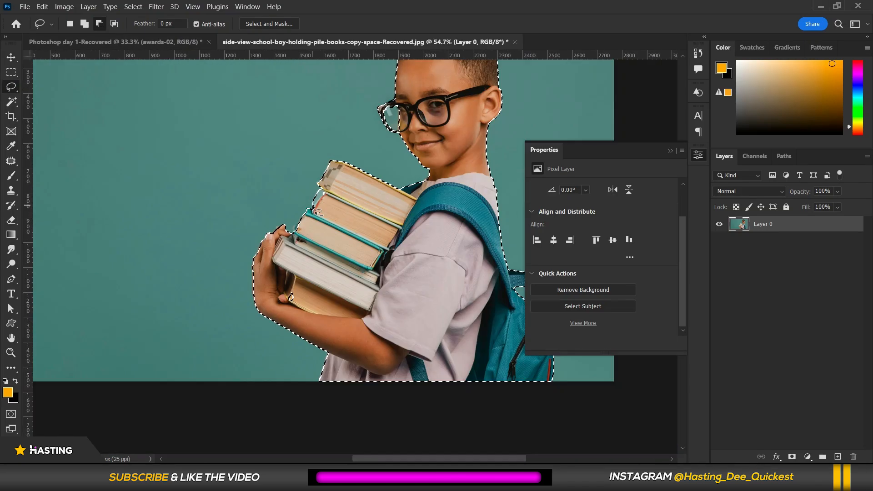
scroll(317, 211, "down", 2)
scroll(293, 198, "up", 4)
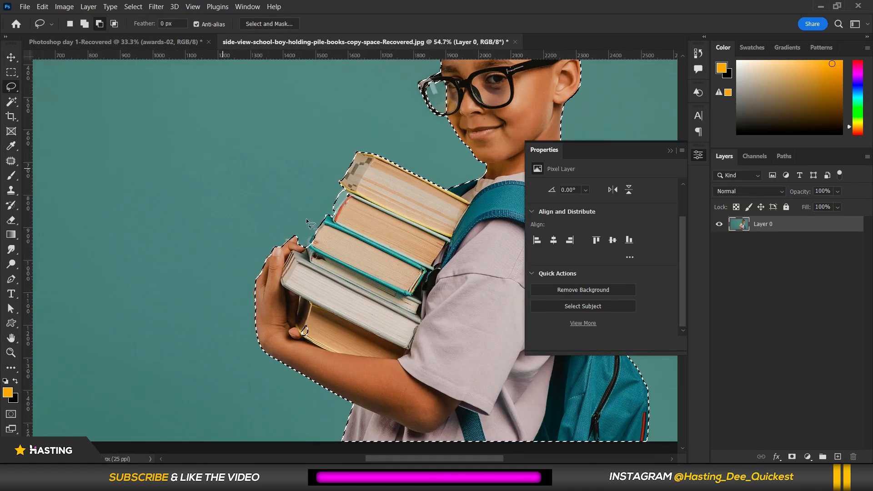
left_click(84, 23)
scroll(321, 225, "up", 2)
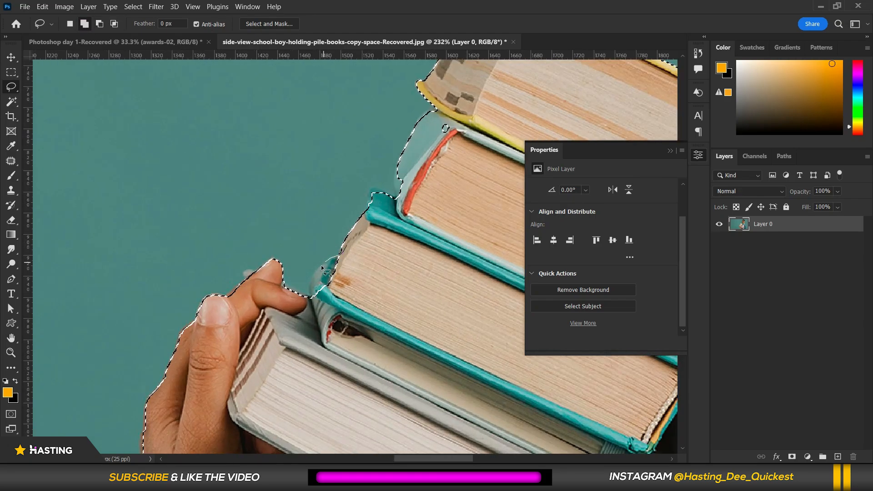
left_click_drag(378, 274, 377, 276)
scroll(345, 292, "down", 2)
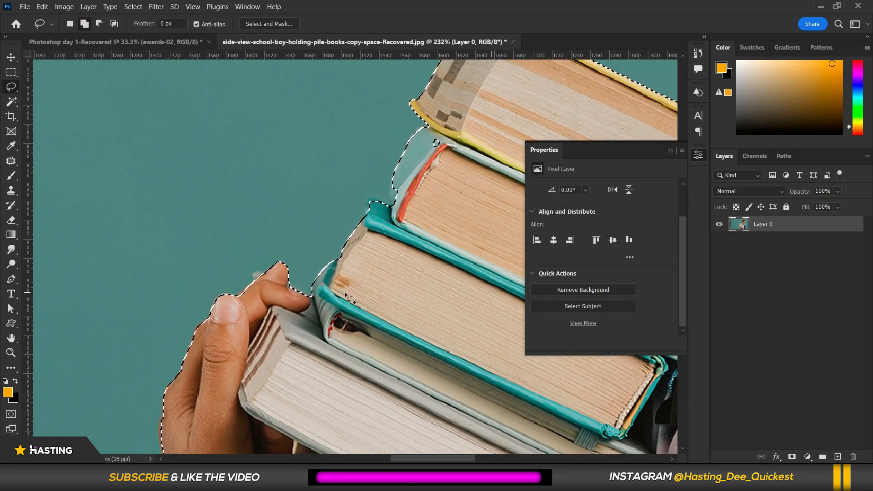
scroll(377, 223, "up", 4)
mouse_move(383, 230)
left_mouse_down()
mouse_move(366, 244)
mouse_move(367, 266)
mouse_move(336, 286)
left_mouse_up()
left_click_drag(394, 296, 394, 298)
Lasso the missed lens area of the glasses into the selection.
scroll(351, 224, "down", 2)
scroll(294, 219, "down", 5)
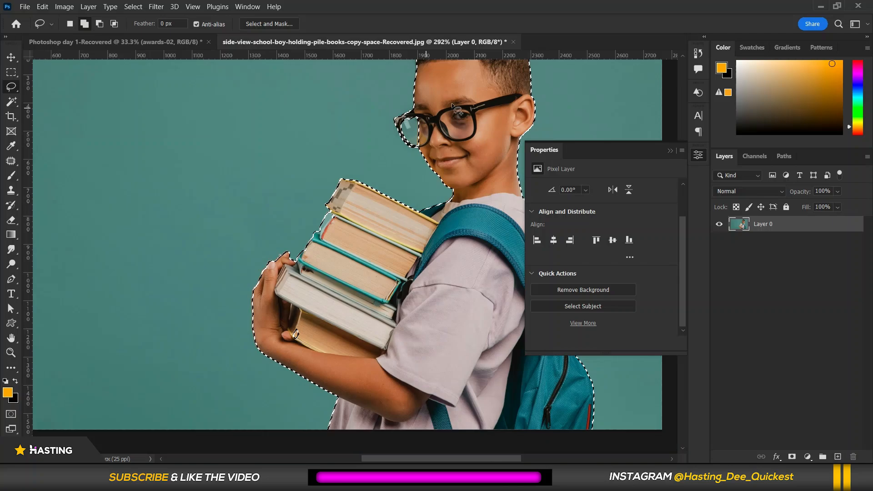
scroll(451, 102, "up", 10)
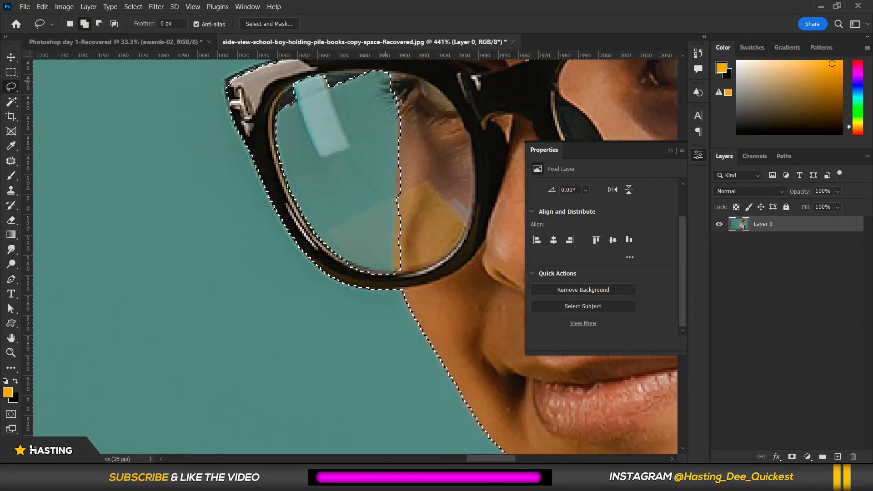
scroll(342, 246, "down", 2)
scroll(362, 181, "up", 2)
mouse_move(381, 133)
left_mouse_down()
mouse_move(390, 171)
mouse_move(389, 311)
left_mouse_up()
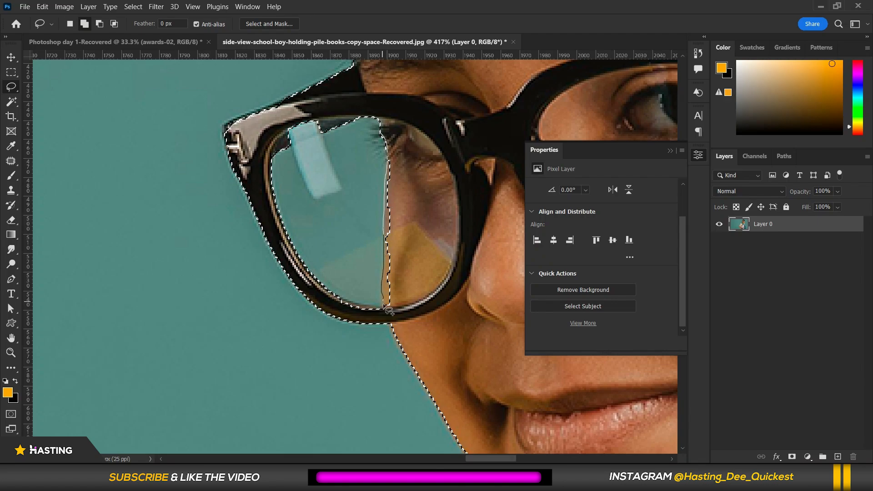
left_click_drag(426, 232, 426, 233)
Refine the selection in Select and Mask with Smooth set to 2 and apply it.
scroll(308, 193, "down", 4)
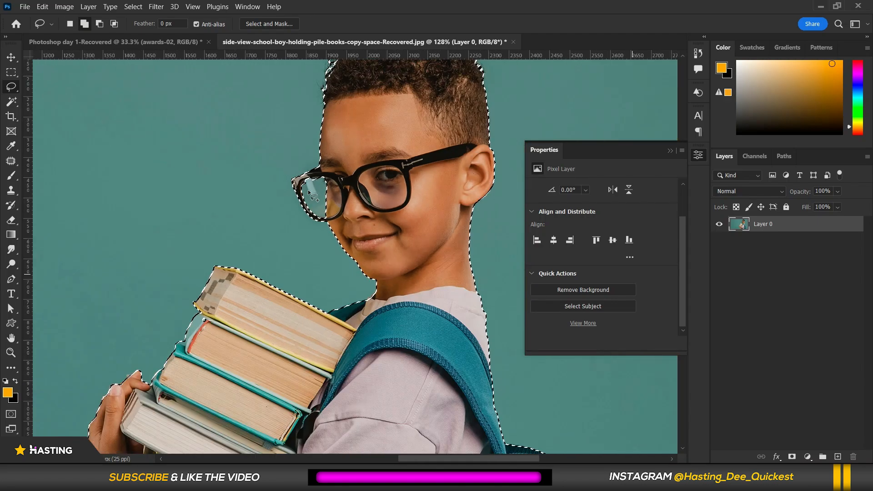
scroll(446, 311, "up", 2)
scroll(367, 201, "down", 4)
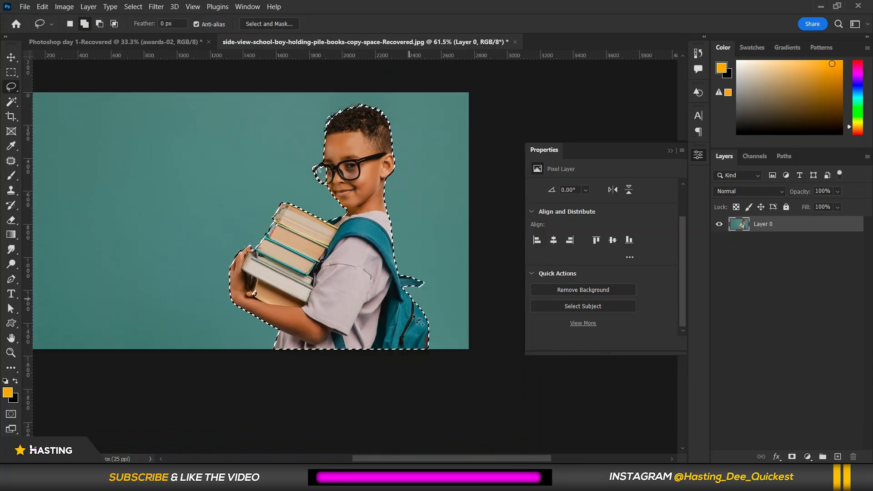
scroll(420, 322, "up", 2)
scroll(437, 337, "down", 2)
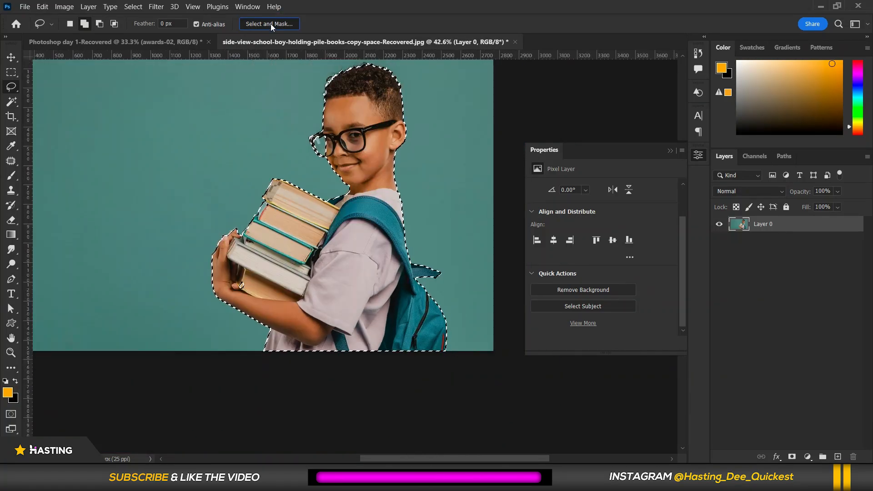
left_click(266, 26)
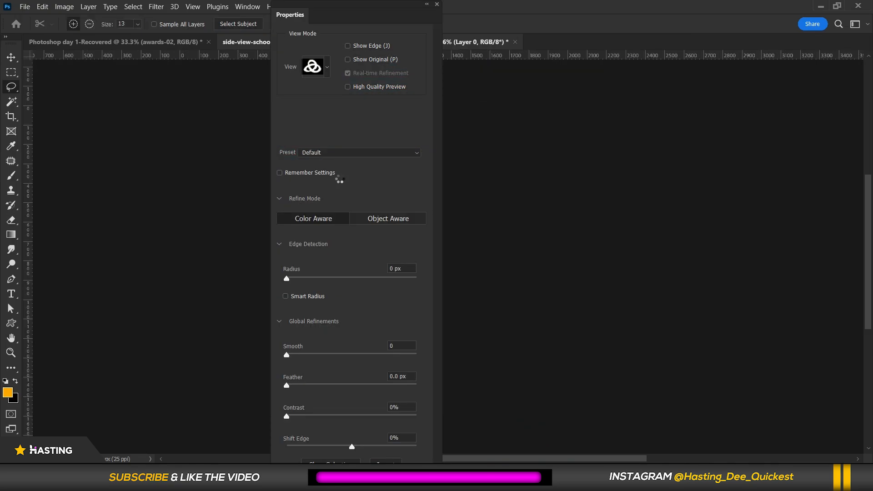
left_click_drag(298, 357, 296, 369)
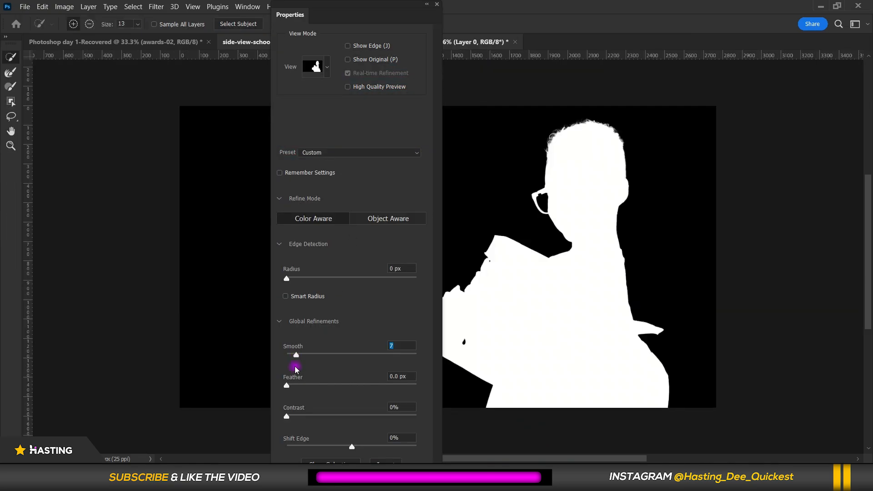
left_click(295, 386)
key("Return")
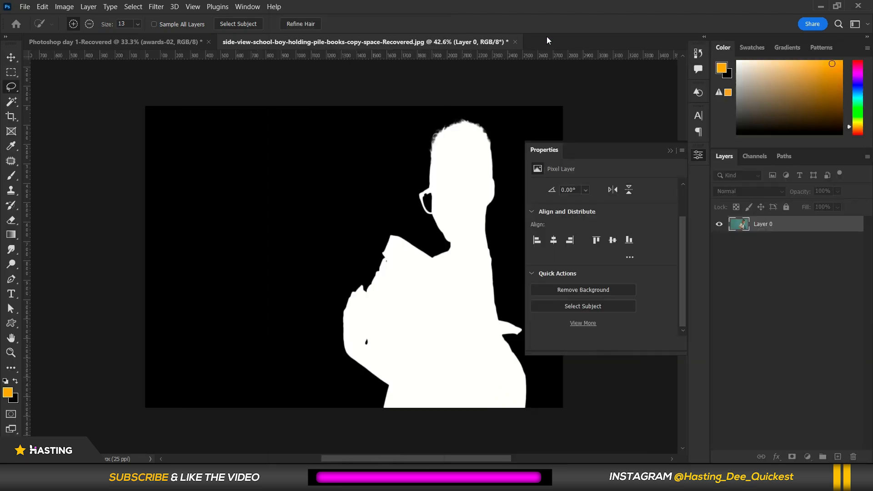
Add a layer mask to Layer 0 from the current selection.
scroll(417, 174, "down", 3)
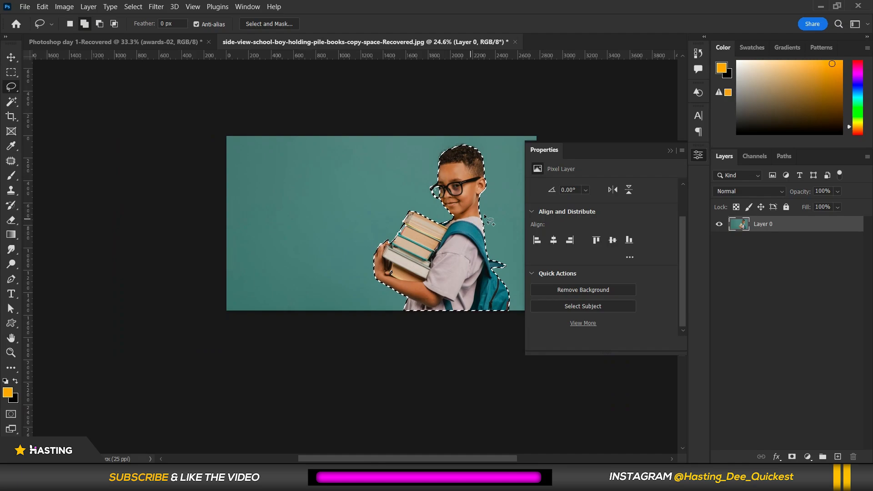
left_click(795, 457)
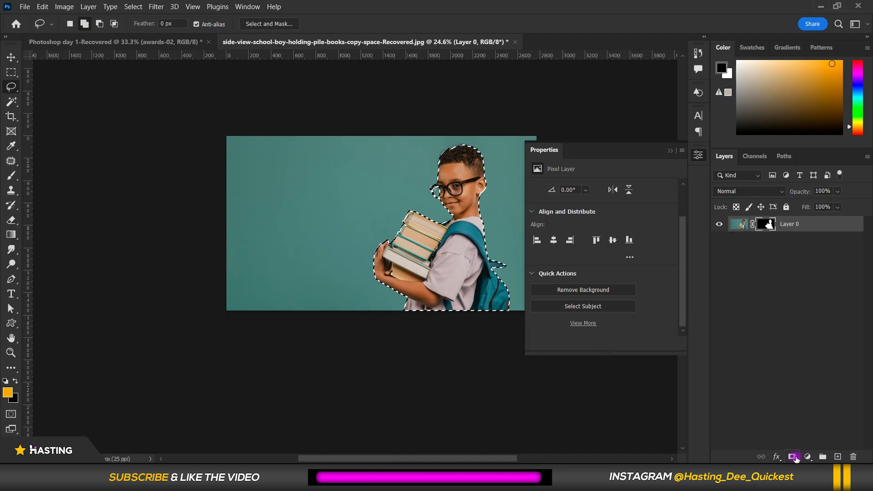
Zoom in to inspect the masked edges around the face, glasses and books.
scroll(390, 201, "up", 6)
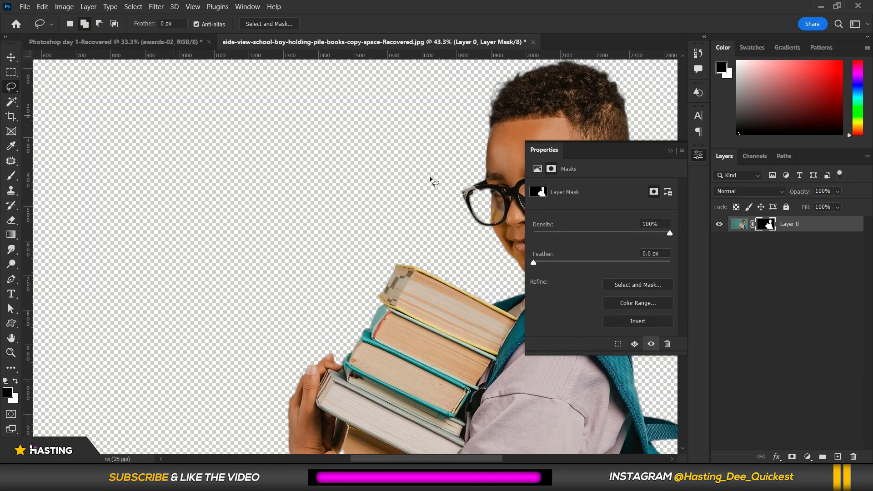
scroll(273, 130, "down", 1)
scroll(295, 173, "up", 3)
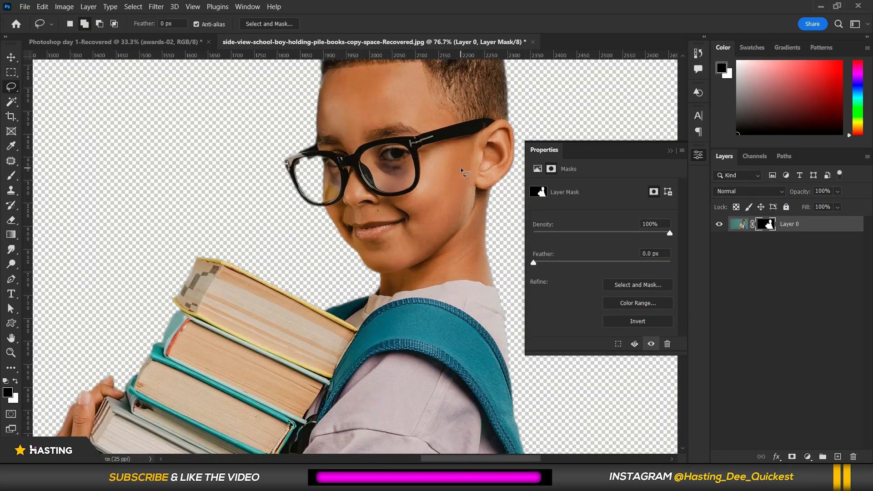
scroll(307, 187, "up", 2)
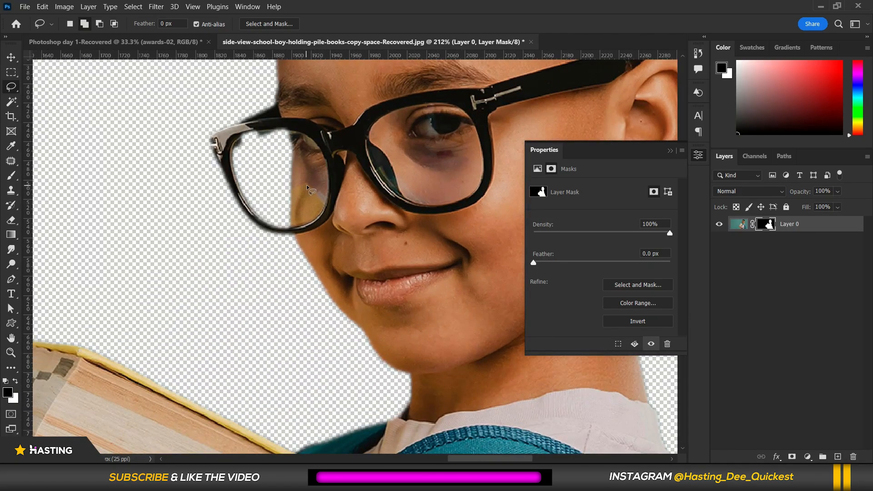
scroll(307, 187, "down", 4)
scroll(327, 143, "up", 2)
scroll(334, 130, "down", 1)
scroll(333, 127, "down", 4)
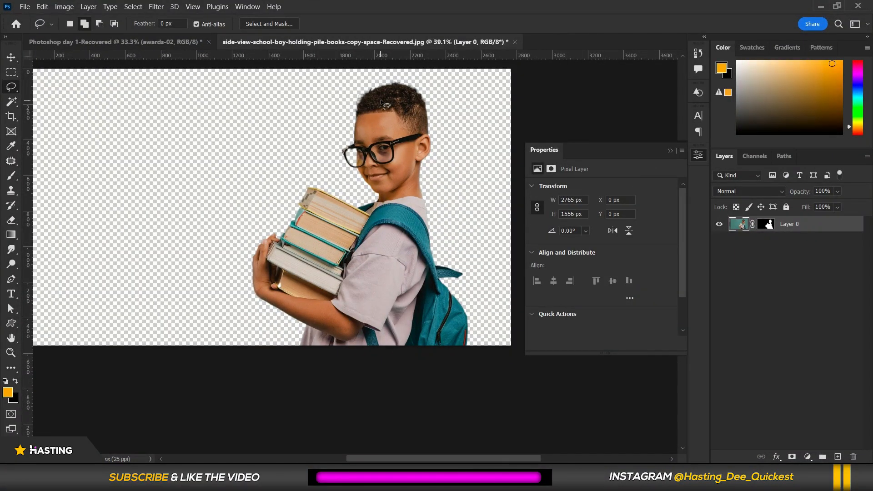
Select the layer mask and switch to the Brush tool with a 124 px brush.
left_click(767, 227)
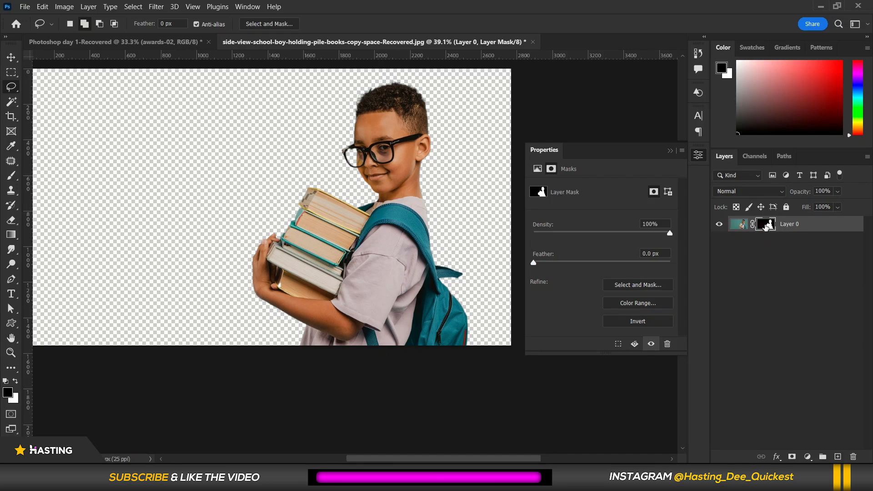
left_click(11, 176)
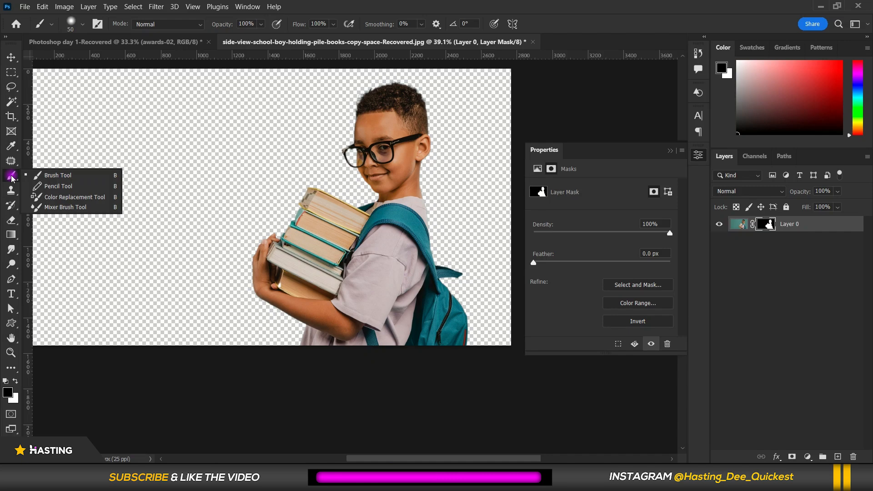
left_click(48, 174)
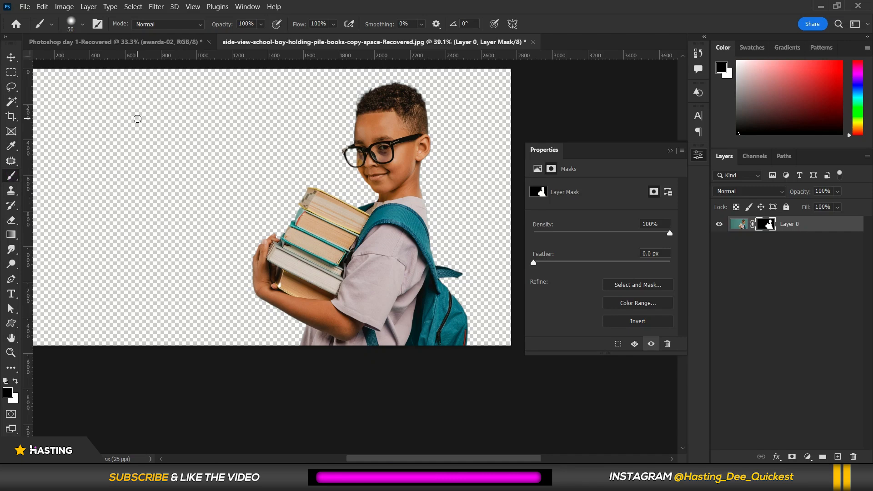
left_click(82, 24)
left_click_drag(101, 60, 107, 85)
left_click(479, 13)
Try painting the mask in white over the background left of the books, then undo the stroke.
left_click(8, 392)
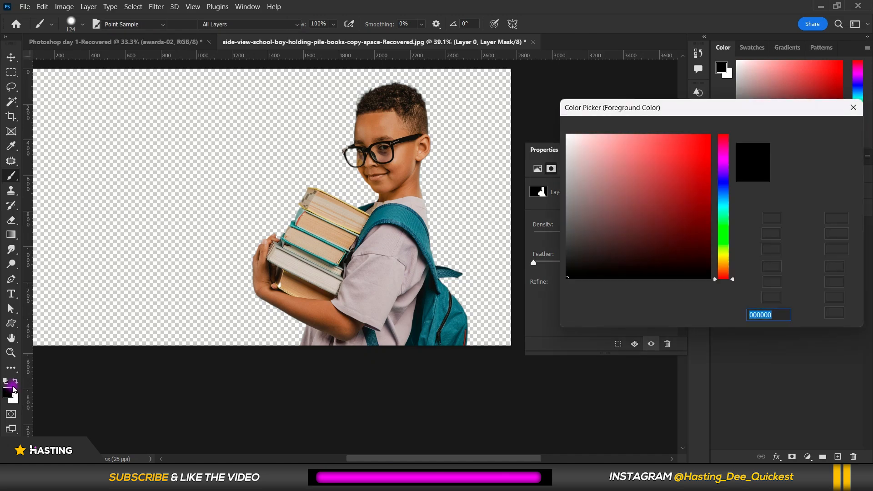
left_click_drag(592, 222, 556, 110)
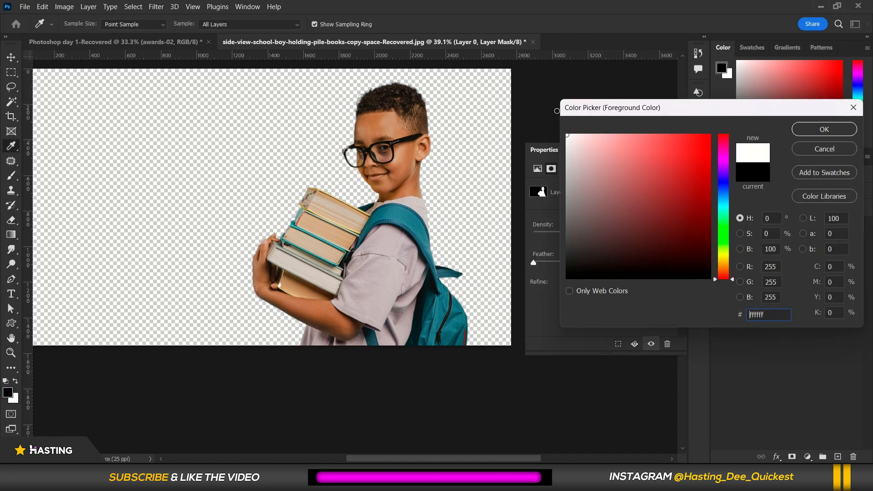
left_click(830, 130)
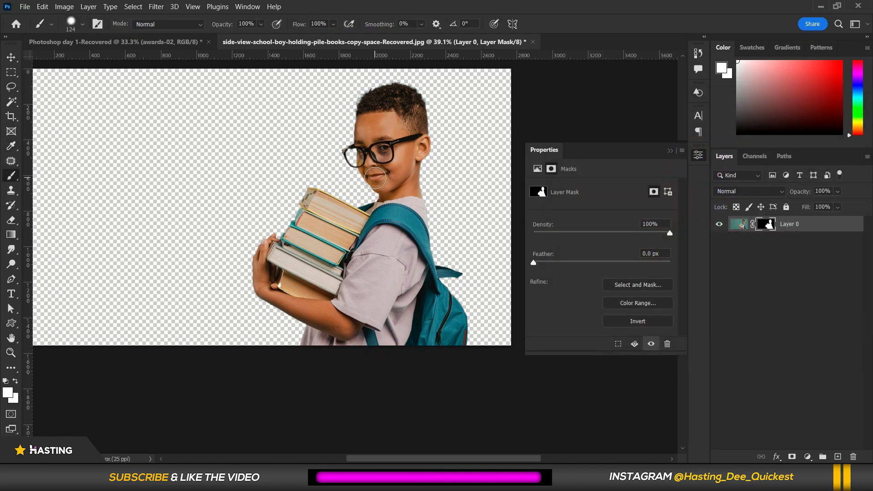
mouse_move(336, 210)
left_mouse_down()
mouse_move(273, 201)
mouse_move(403, 197)
mouse_move(232, 175)
mouse_move(291, 181)
mouse_move(191, 205)
mouse_move(273, 210)
mouse_move(223, 239)
mouse_move(321, 241)
left_mouse_up()
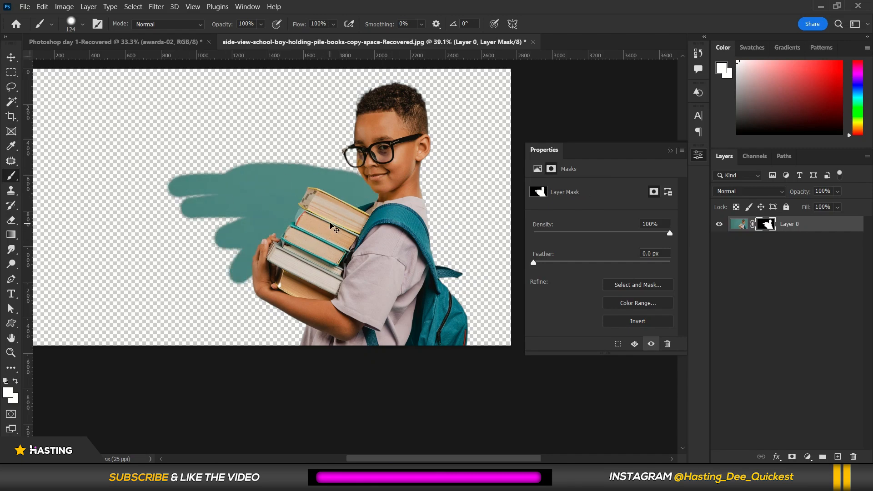
key("ctrl+z")
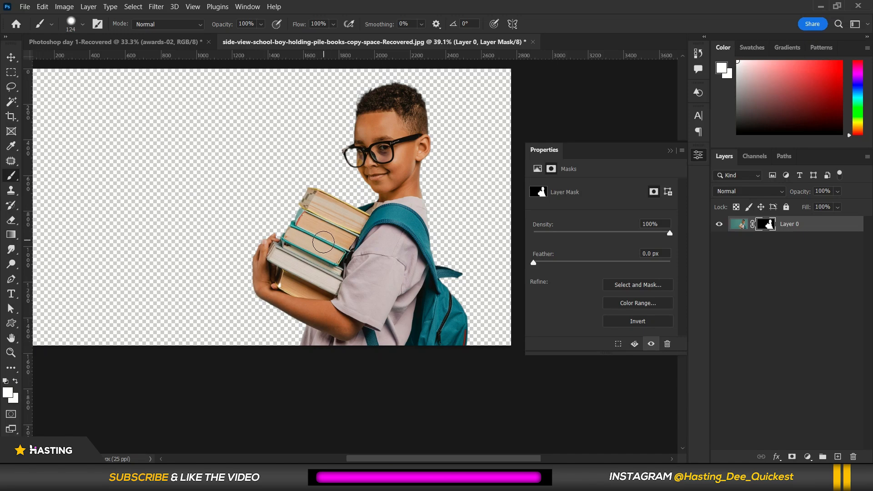
Try painting the mask in black over the top of the boy's head, then undo the stroke.
left_click(8, 391)
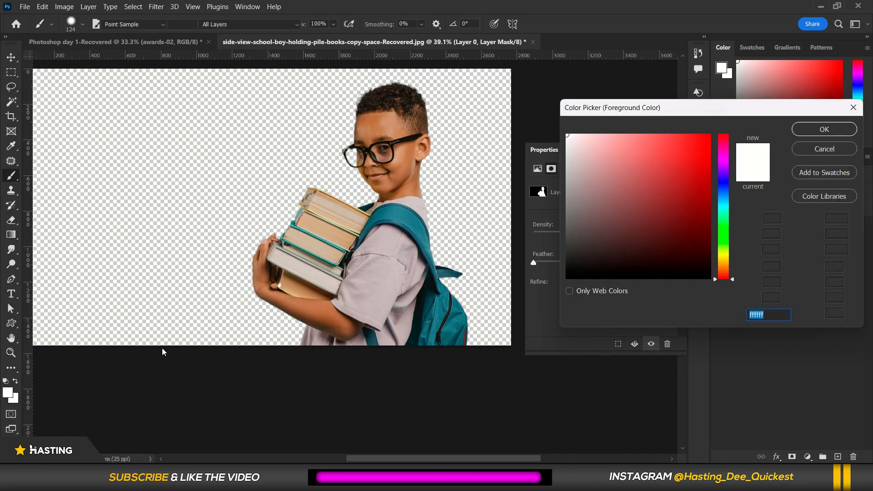
left_click(556, 290)
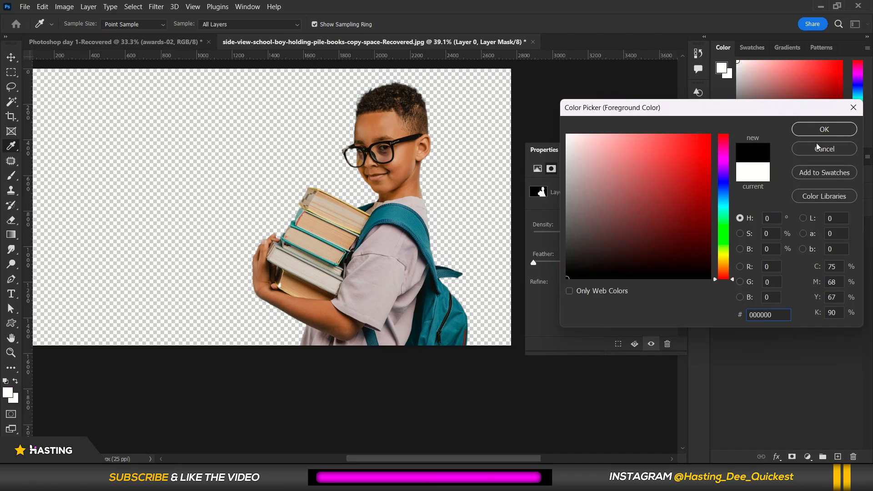
left_click(824, 129)
key("b")
scroll(371, 89, "up", 2)
mouse_move(372, 89)
left_mouse_down()
mouse_move(460, 96)
mouse_move(327, 118)
mouse_move(487, 123)
mouse_move(314, 136)
mouse_move(491, 146)
mouse_move(318, 168)
left_mouse_up()
scroll(293, 248, "down", 3)
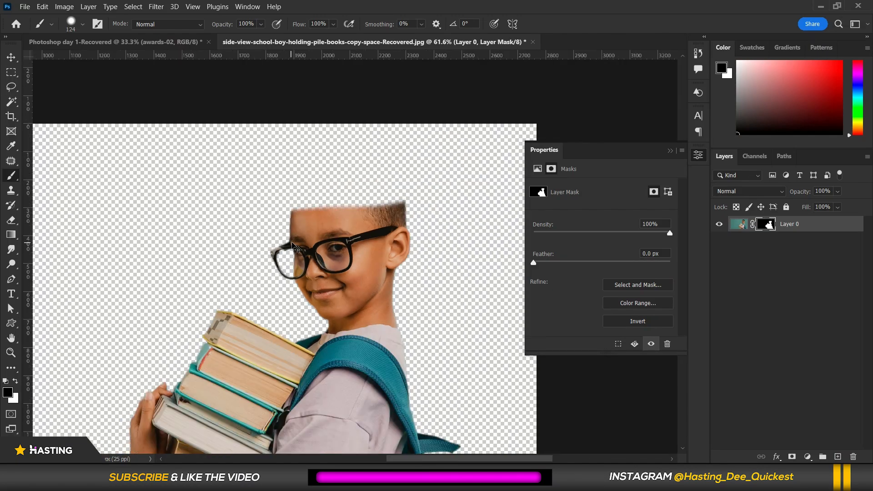
key("ctrl+z")
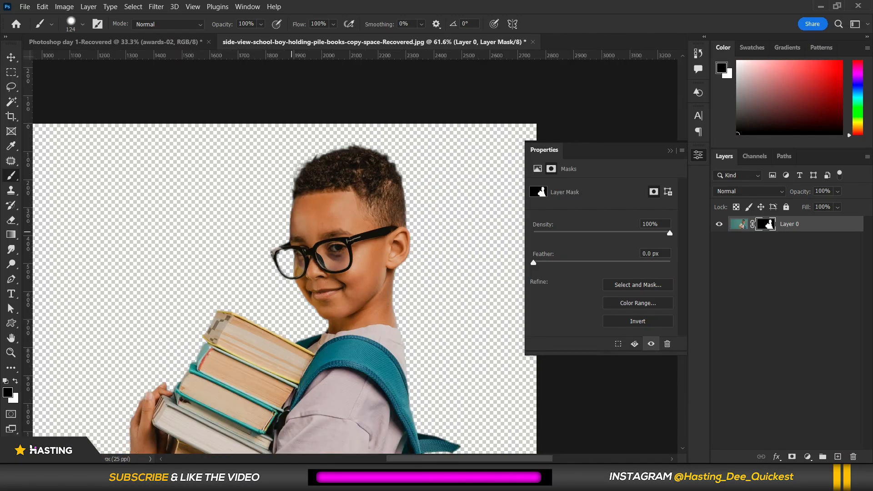
right_click(11, 175)
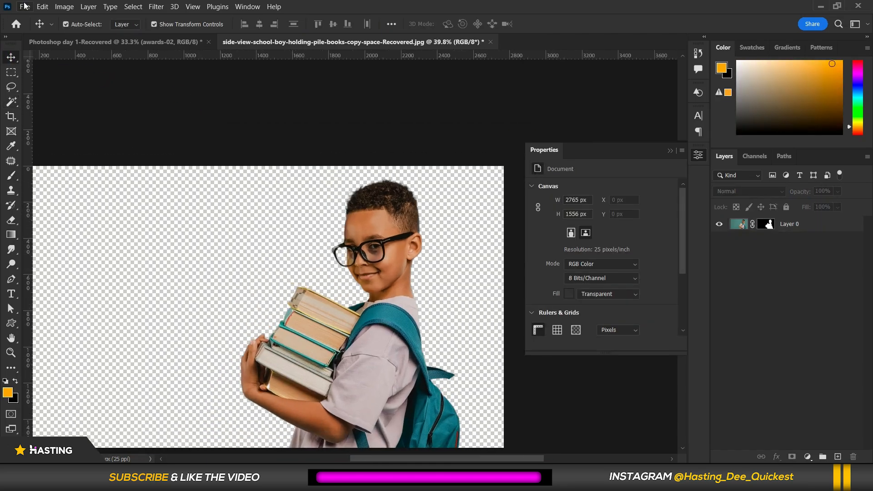
left_click(25, 8)
left_click(296, 248)
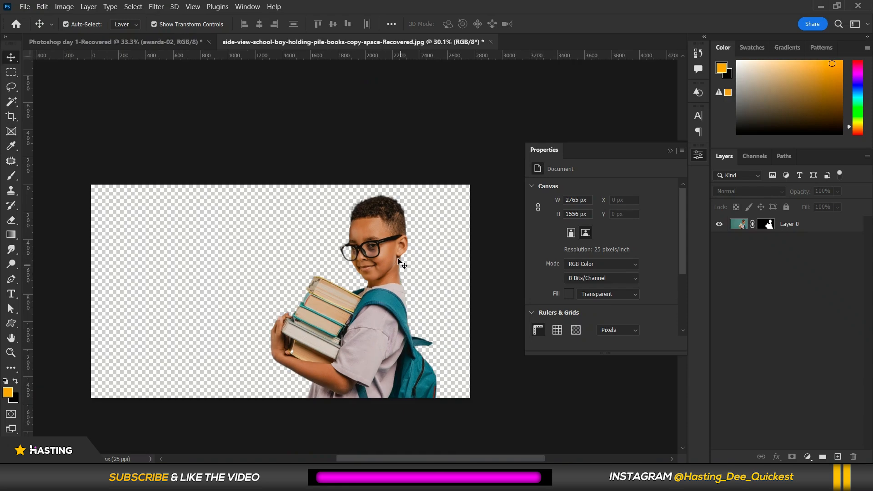
Crop away the empty left part of the canvas, leaving it about 1552 px wide around the boy.
left_click(13, 118)
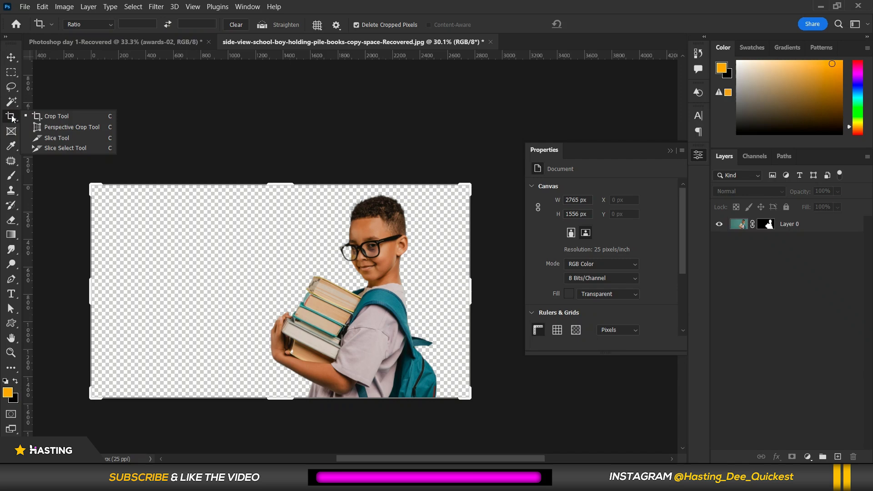
left_click(54, 117)
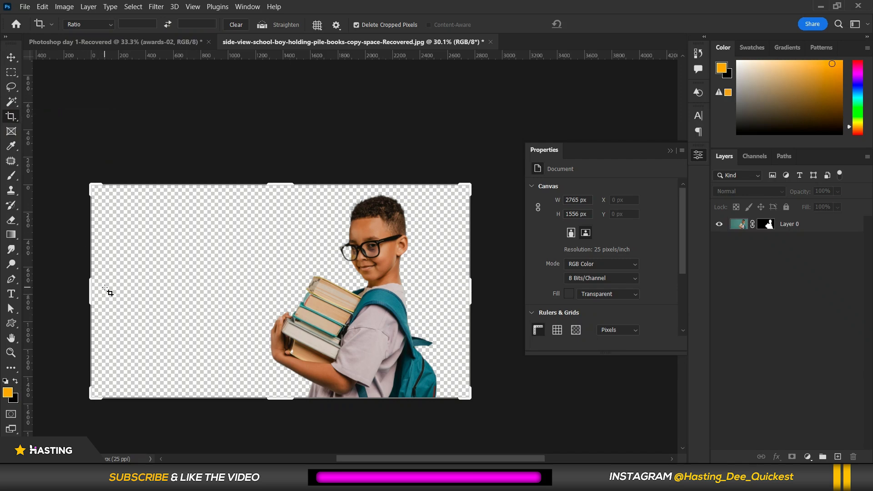
left_click_drag(92, 290, 187, 287)
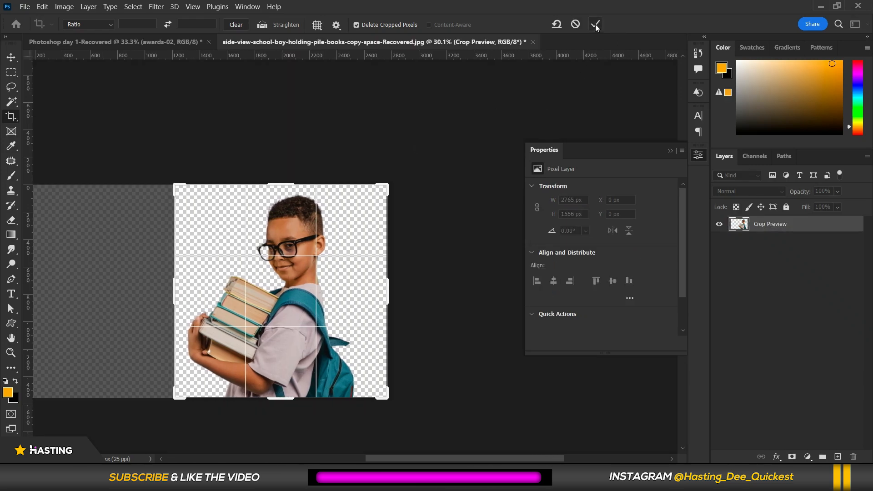
left_click(596, 24)
scroll(206, 306, "up", 1)
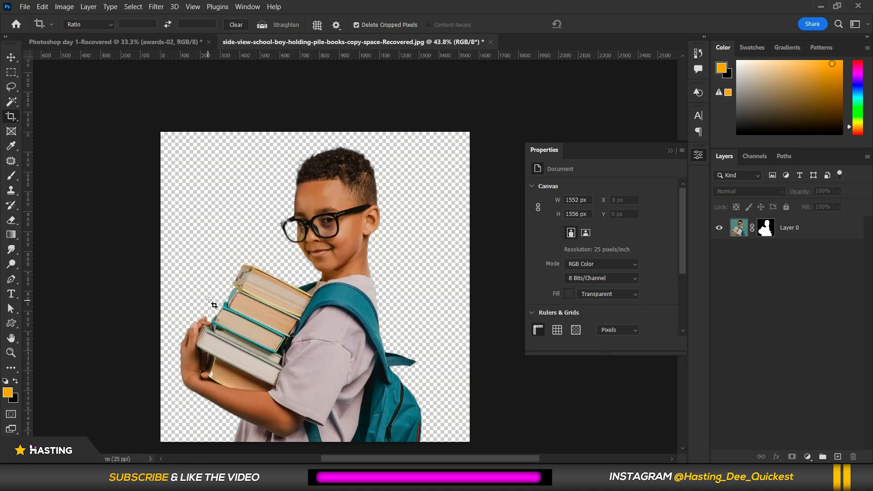
scroll(308, 248, "up", 1)
scroll(308, 248, "up", 2)
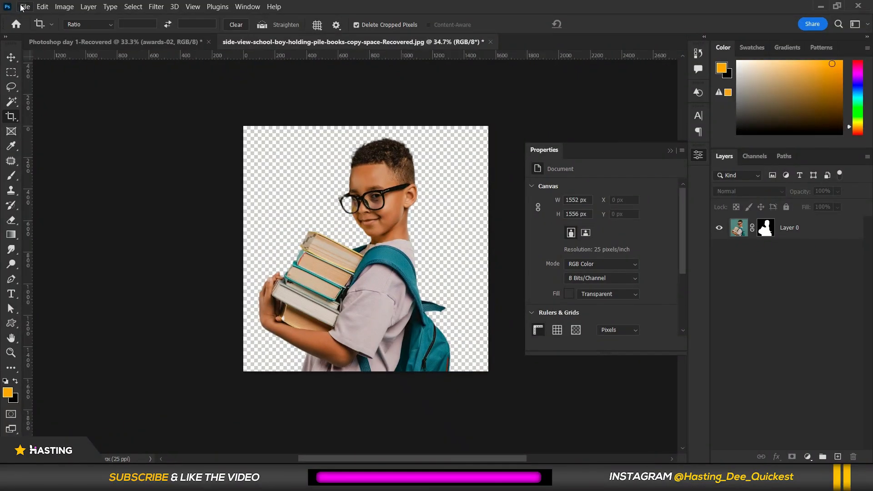
Save the document as a Photoshop PSD file named REMOVE BG.
left_click(23, 7)
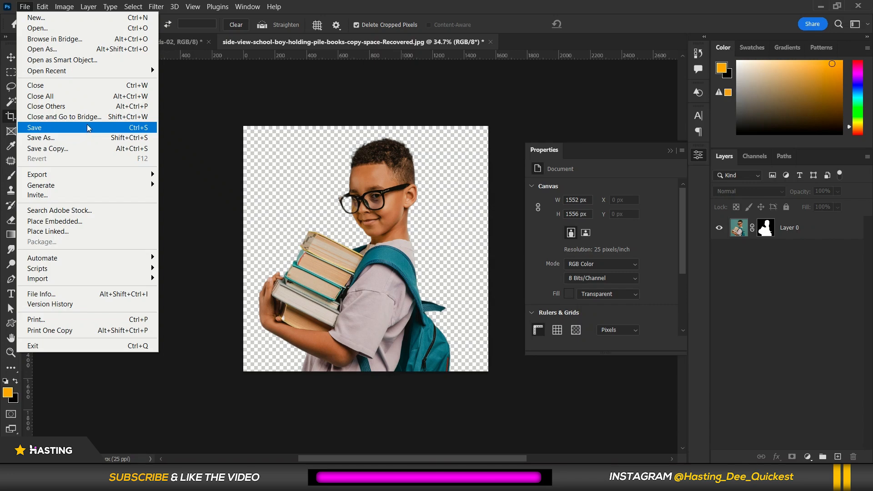
left_click(56, 129)
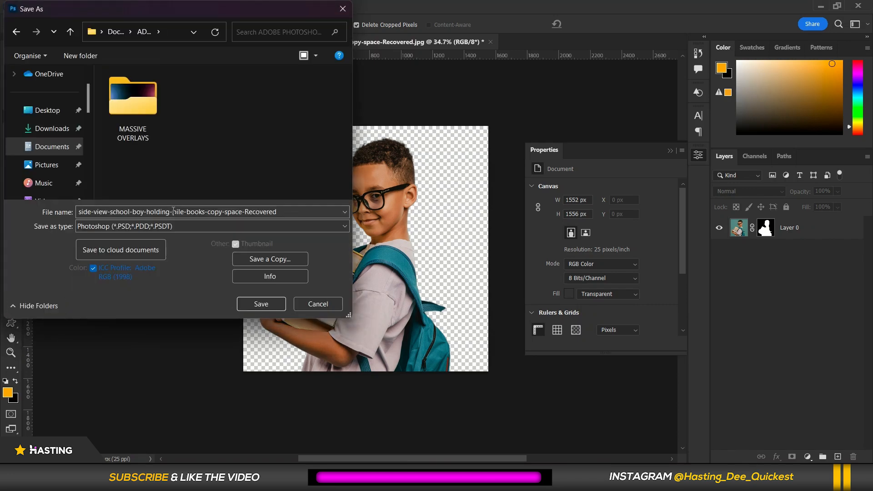
left_click(197, 209)
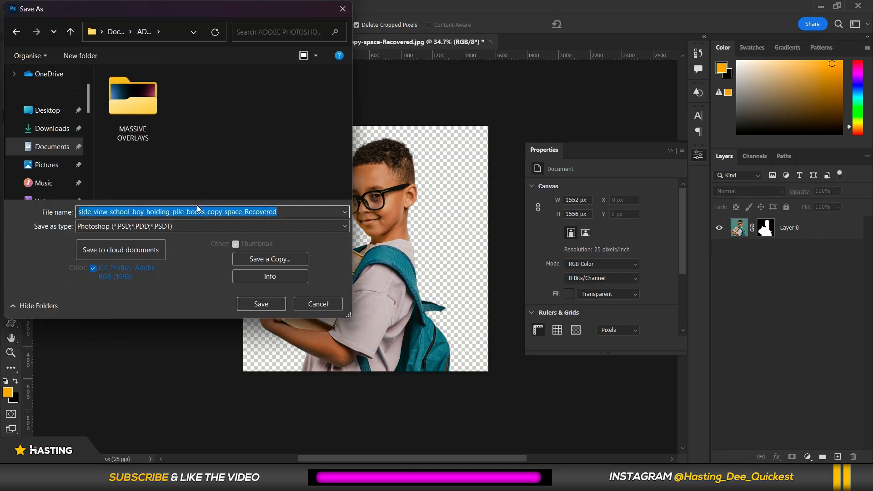
type("REMOVE BG")
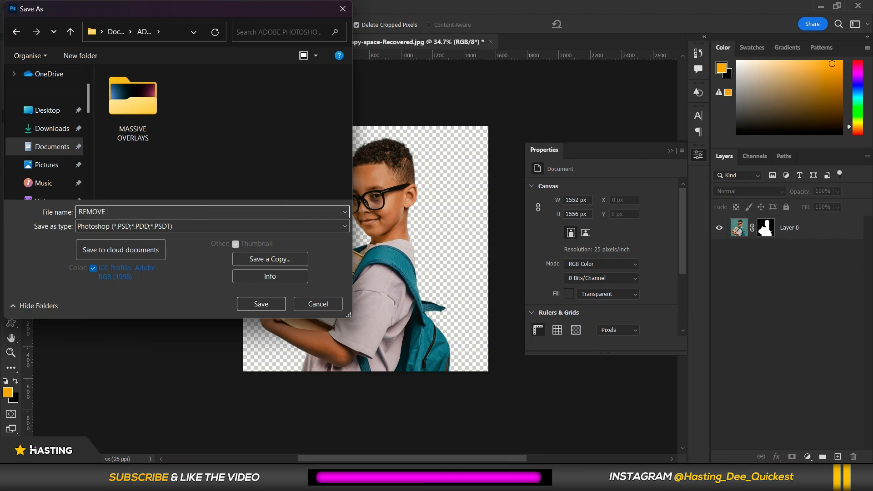
left_click(89, 227)
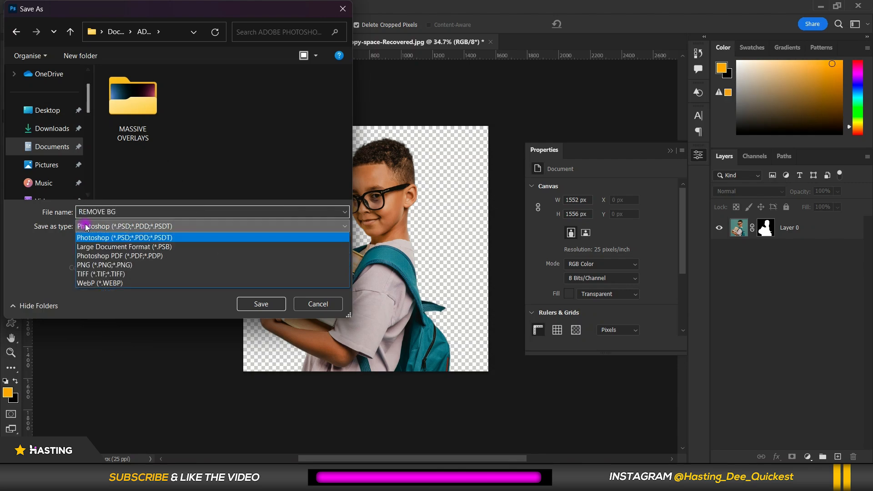
left_click(25, 236)
left_click(257, 304)
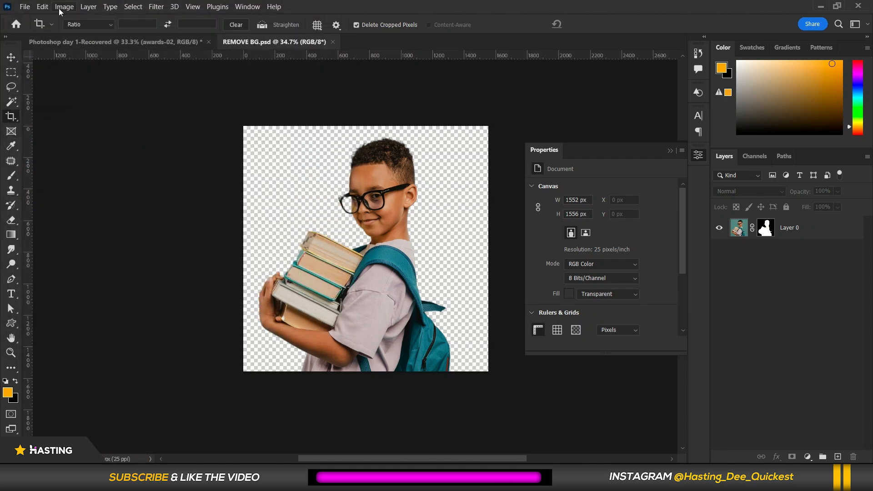
Save a copy as a JPEG named REMOVE BG copy at quality 12 Maximum with Baseline ("Standard") format.
left_click(28, 8)
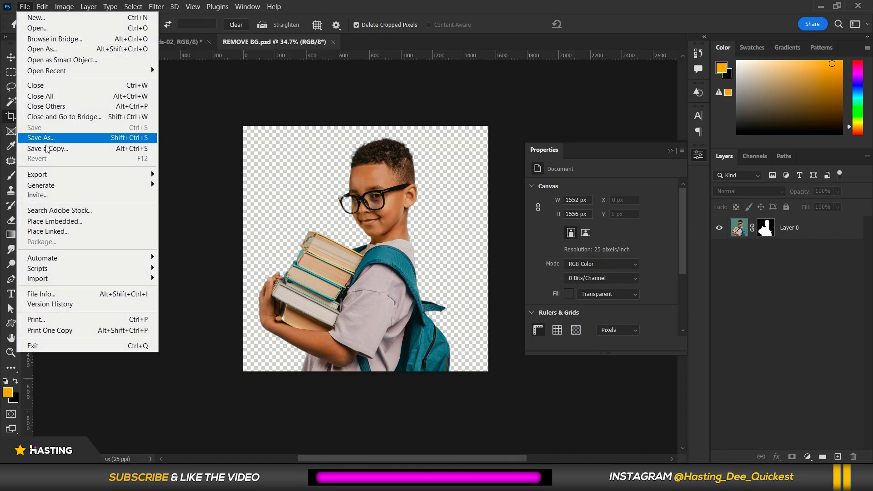
mouse_move(54, 175)
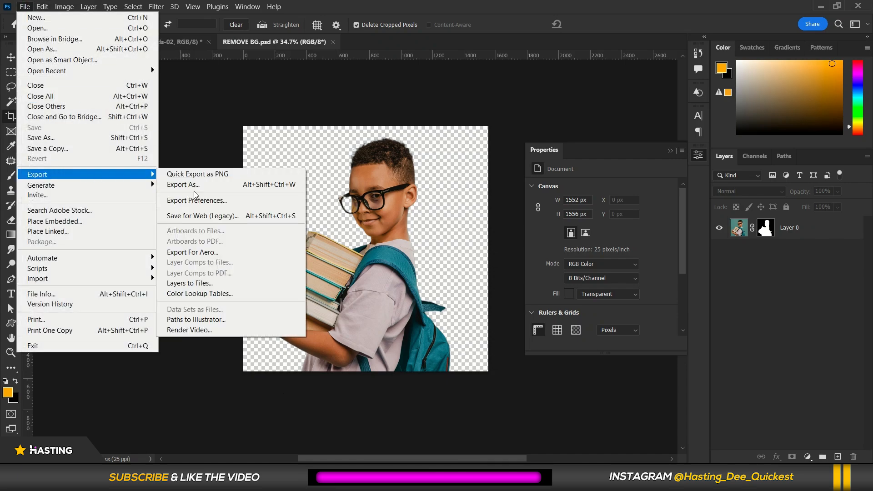
left_click(52, 146)
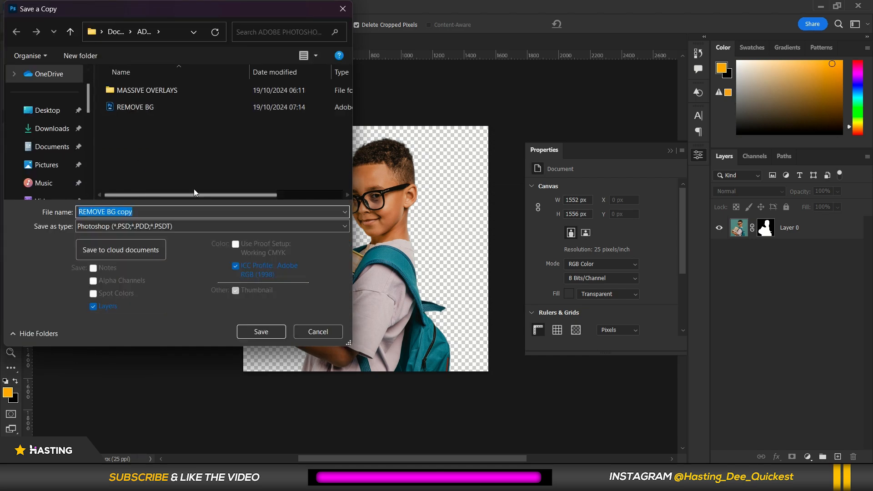
left_click(99, 227)
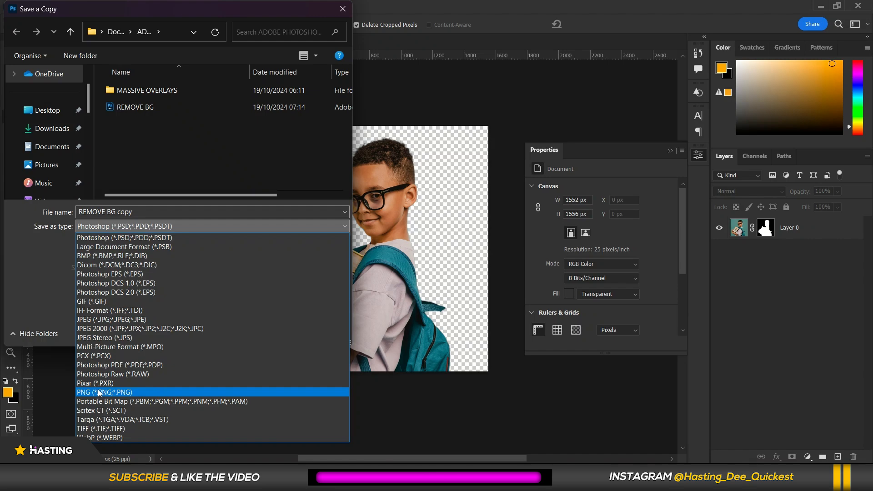
left_click(96, 319)
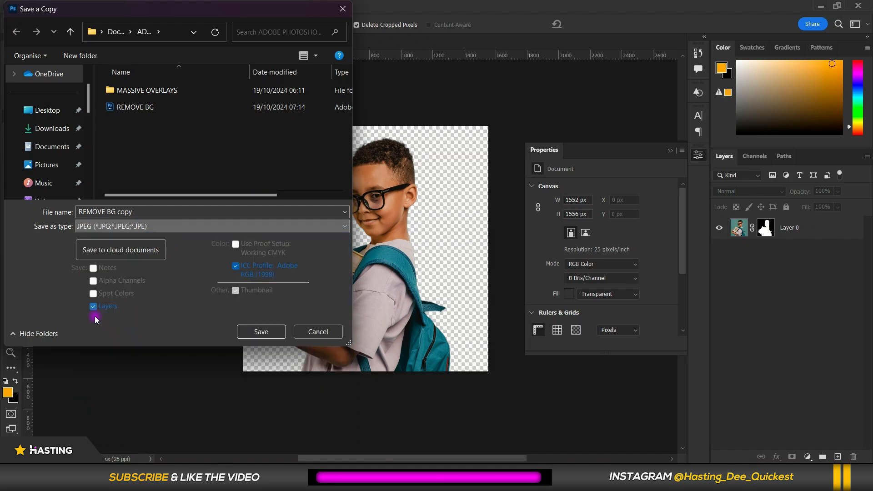
left_click(263, 332)
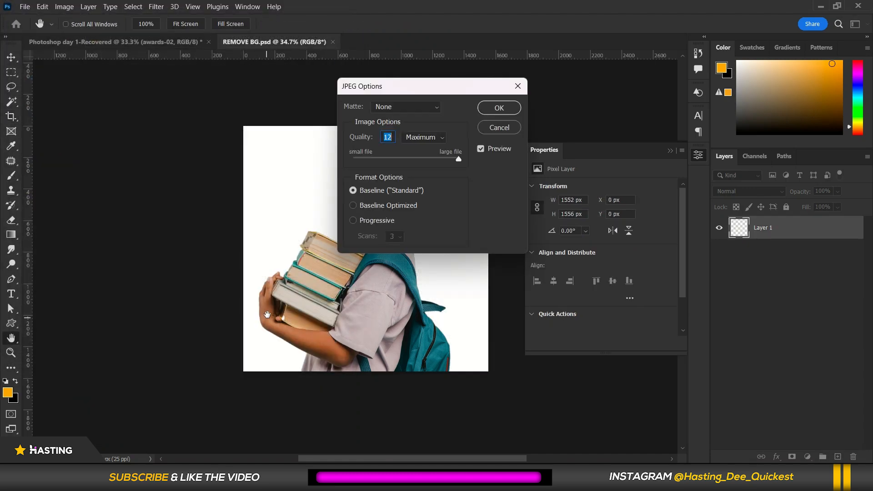
left_click_drag(388, 89, 144, 103)
left_click(123, 204)
left_click(209, 173)
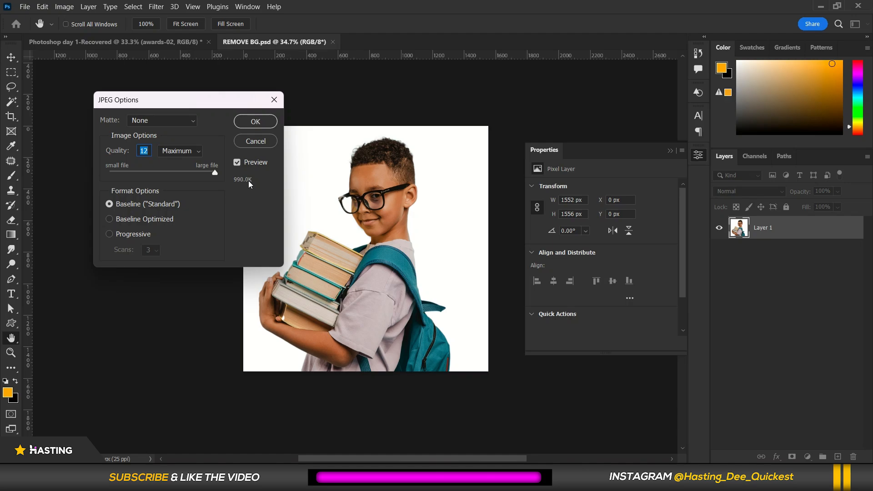
left_click(243, 122)
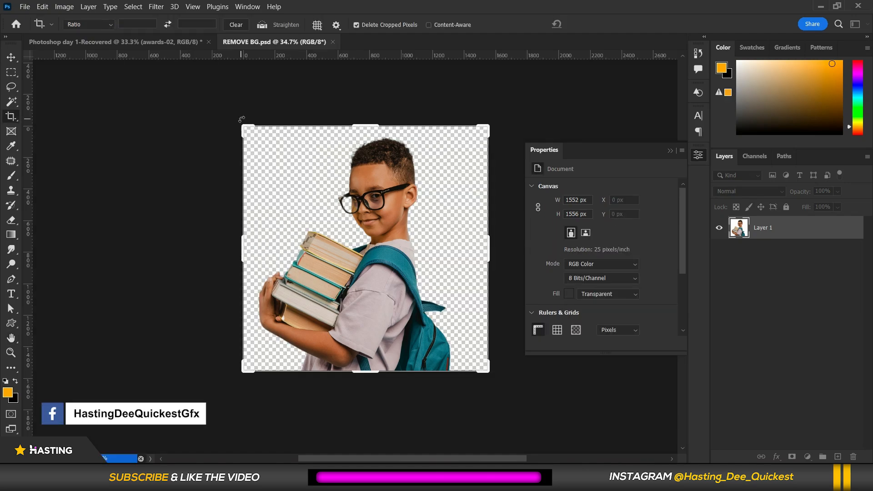
Save a copy as a PNG named REMOVE BG with large file size, then close the document.
left_click(24, 7)
left_click(53, 137)
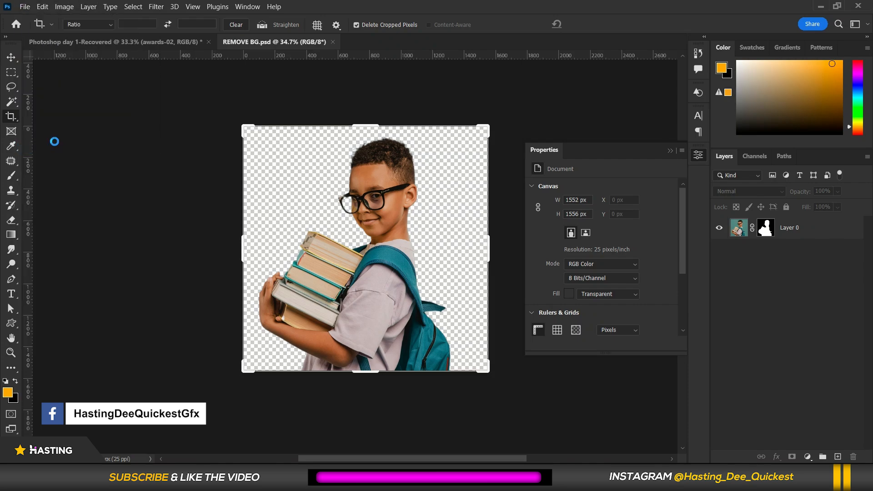
left_click(132, 226)
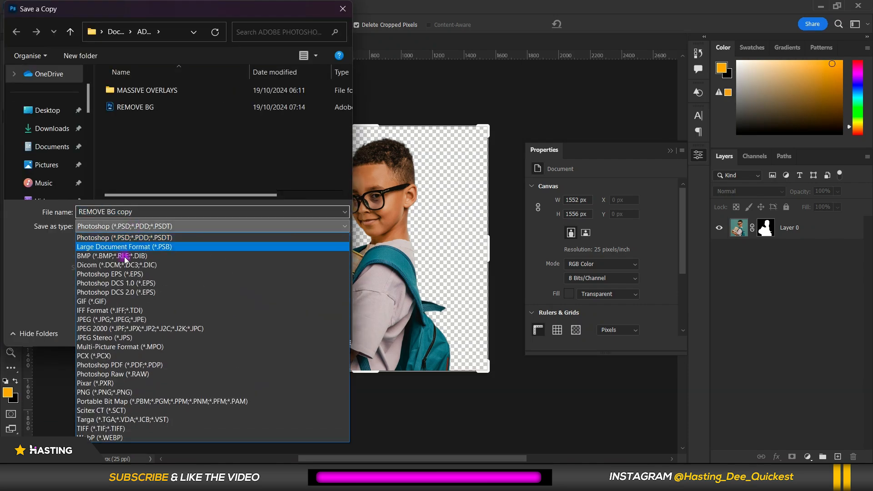
left_click(87, 394)
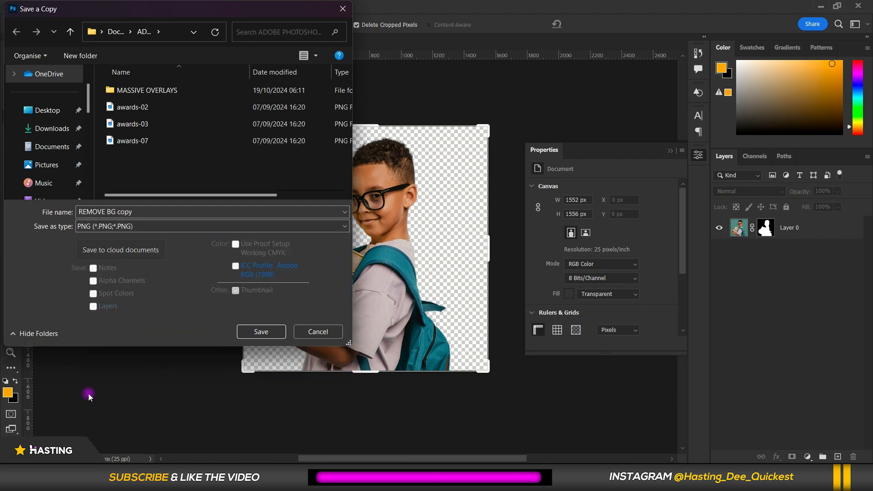
left_click(143, 212)
double_click(144, 213)
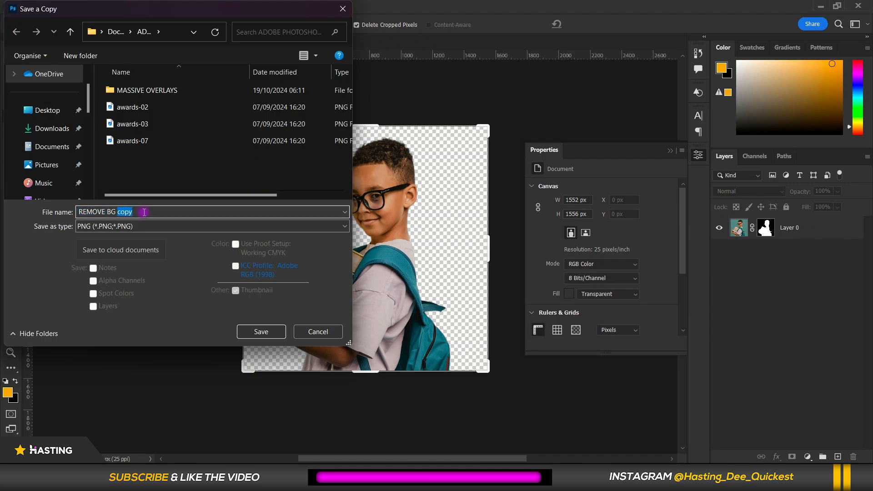
key("BackSpace")
left_click(31, 253)
left_click(129, 226)
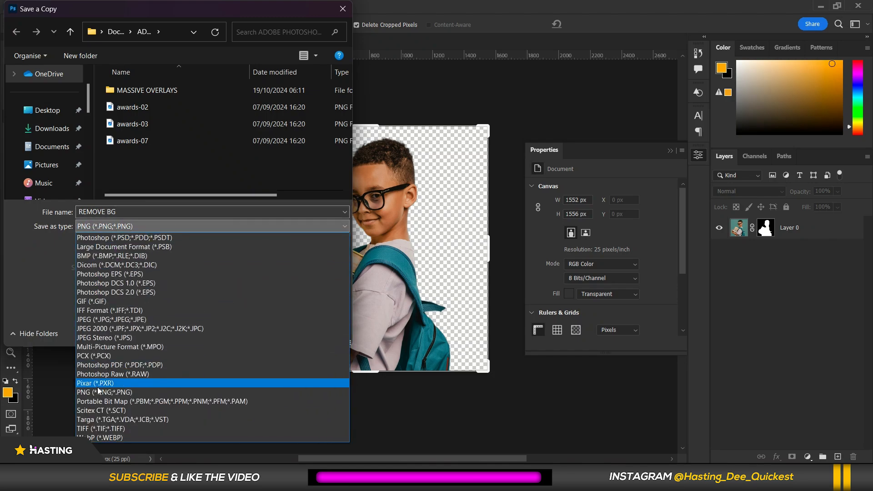
left_click(97, 387)
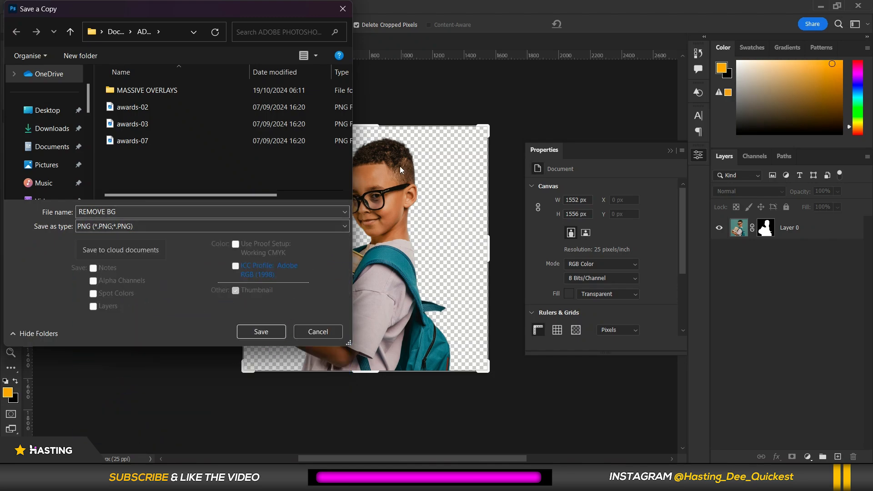
left_click(256, 333)
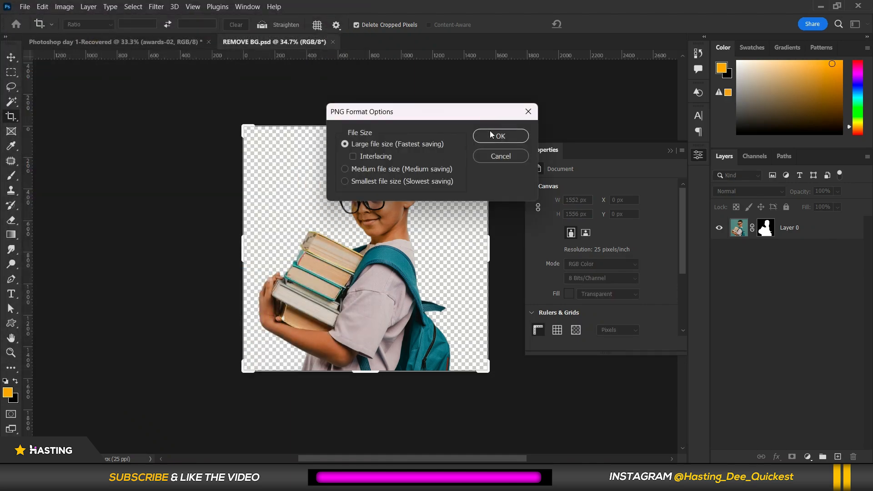
left_click(490, 135)
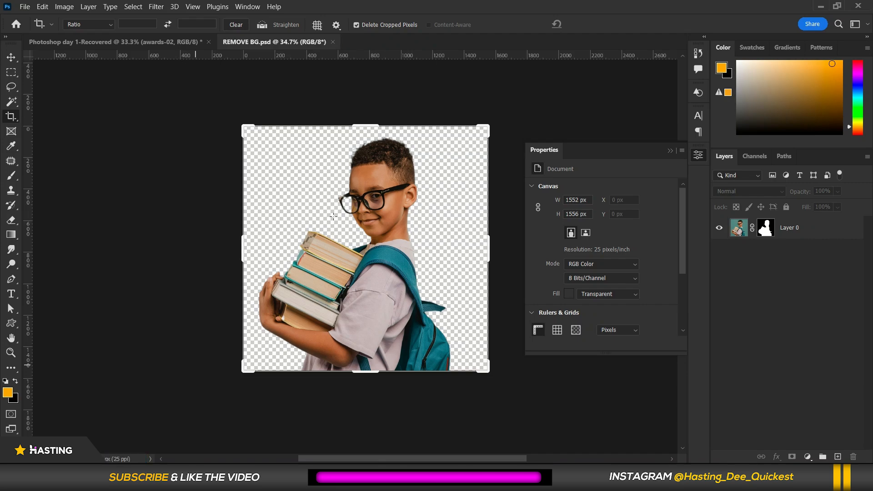
left_click(333, 42)
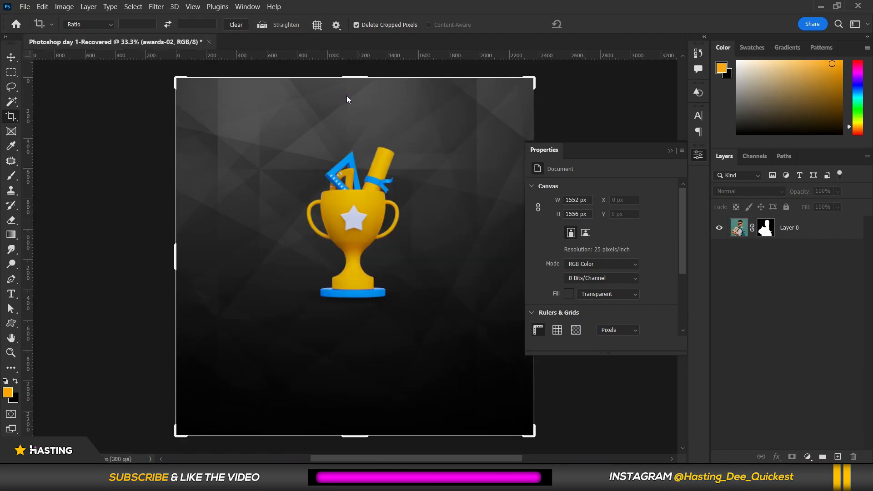
Select the awards-02 trophy layer in the Photoshop day 1 document and hide it.
left_click(13, 60)
key("ctrl+n")
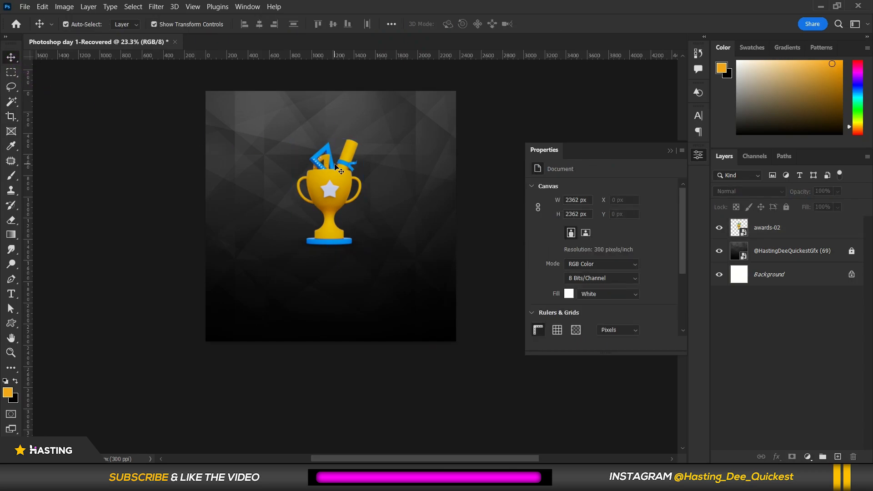
scroll(339, 166, "up", 2)
left_click(355, 185)
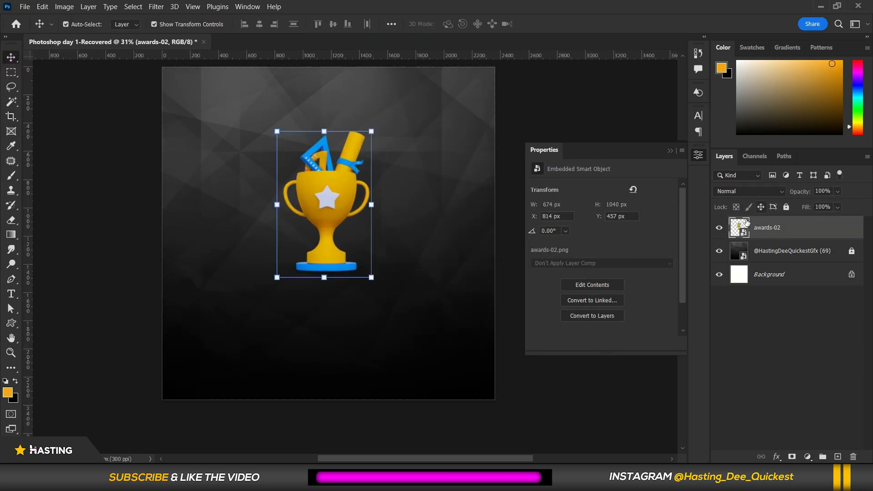
left_click(719, 228)
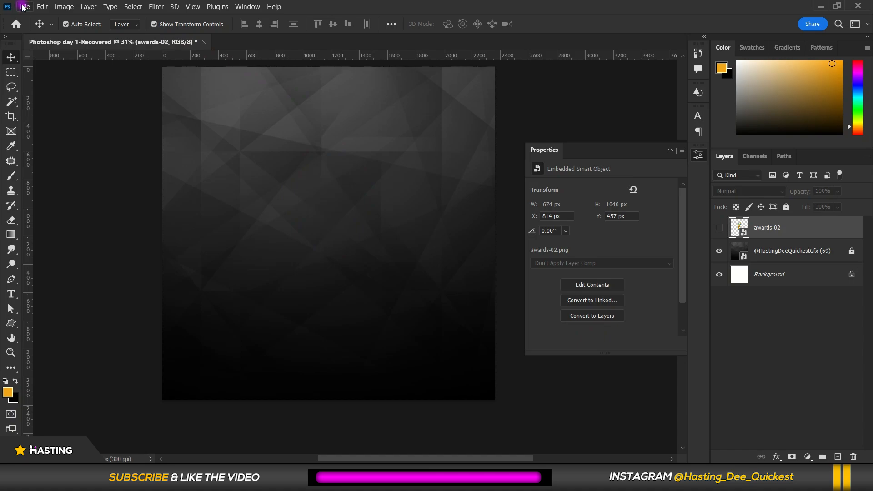
Place the REMOVE BG copy JPEG into the awards design, scale it down, then delete the placed layer.
left_click(24, 7)
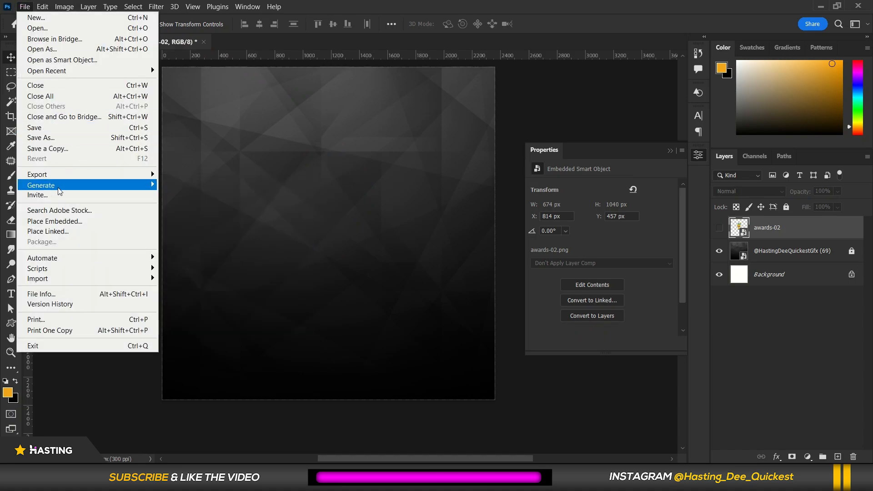
left_click(56, 222)
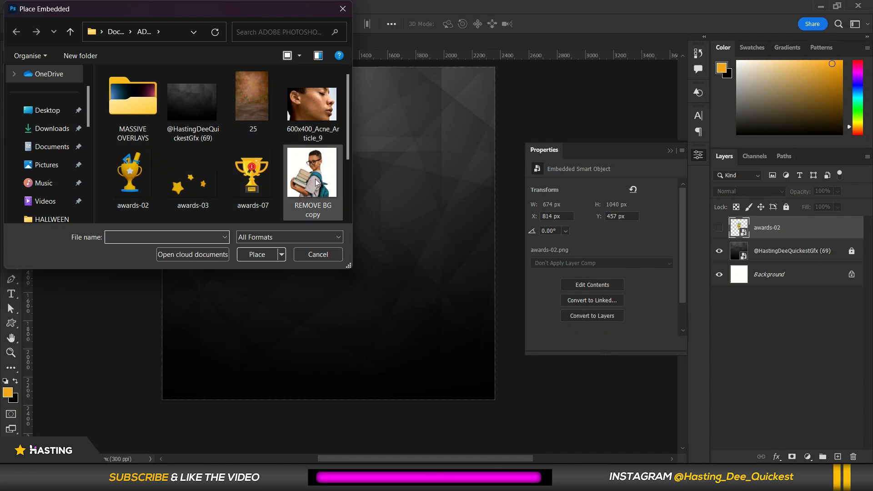
scroll(316, 177, "down", 2)
scroll(314, 172, "up", 2)
left_click(308, 157)
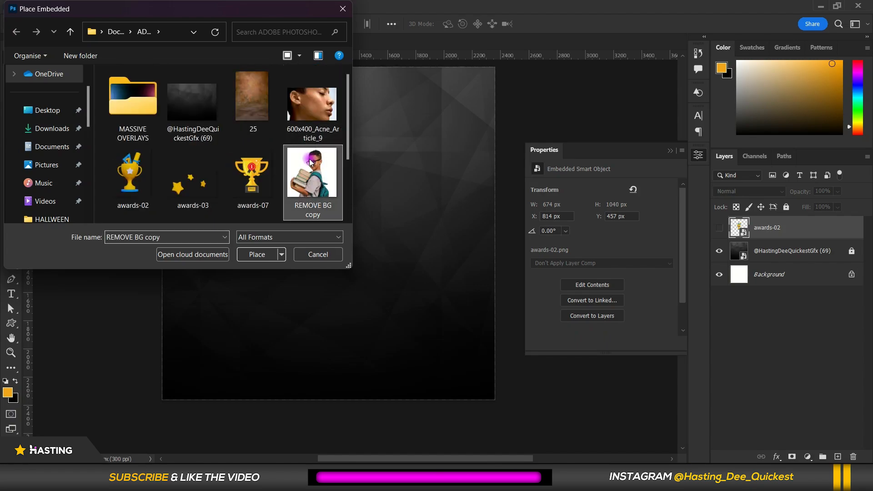
left_click(257, 254)
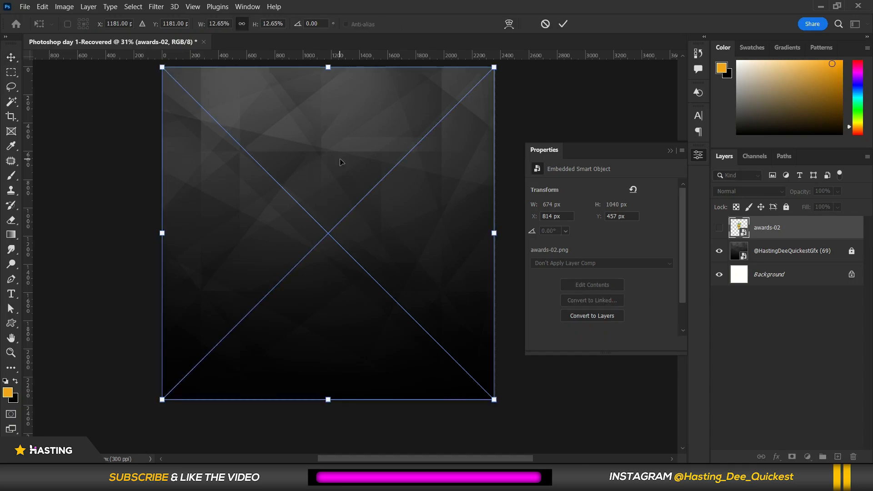
left_click_drag(490, 68, 420, 106)
left_click_drag(346, 180, 378, 163)
key("Return")
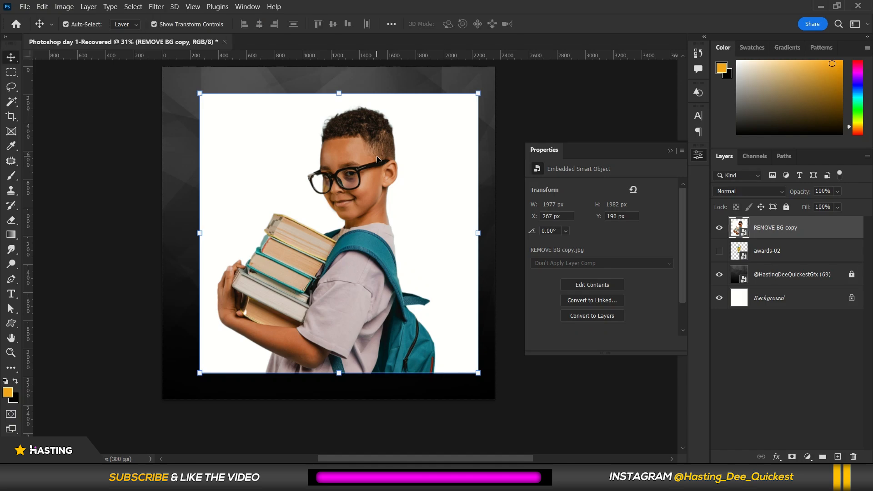
key("Delete")
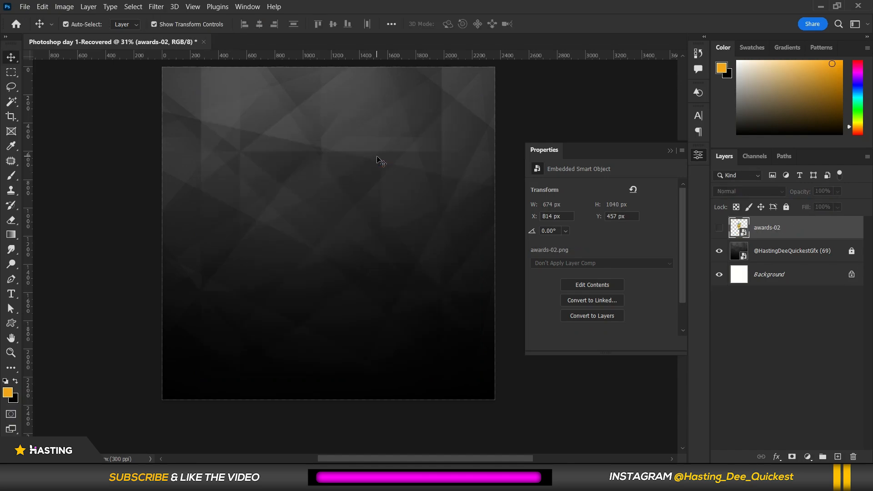
Place the transparent REMOVE BG PNG into the awards design and scale it down over the background.
left_click(23, 7)
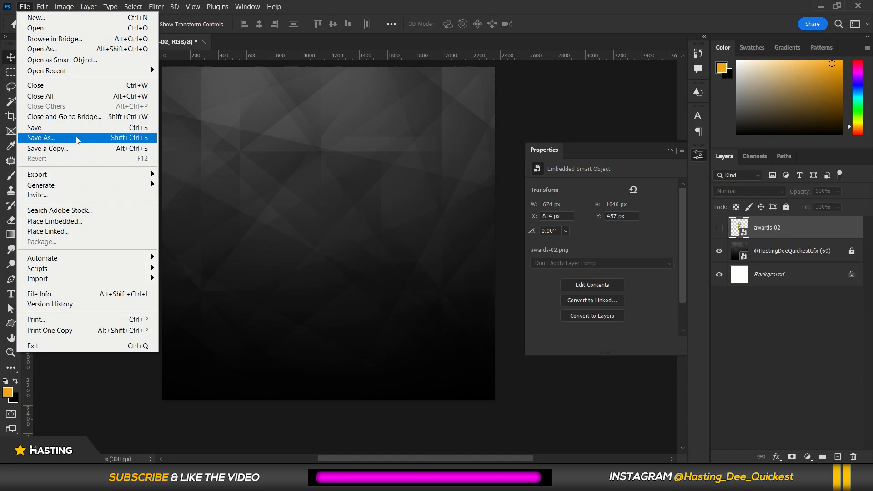
left_click(76, 222)
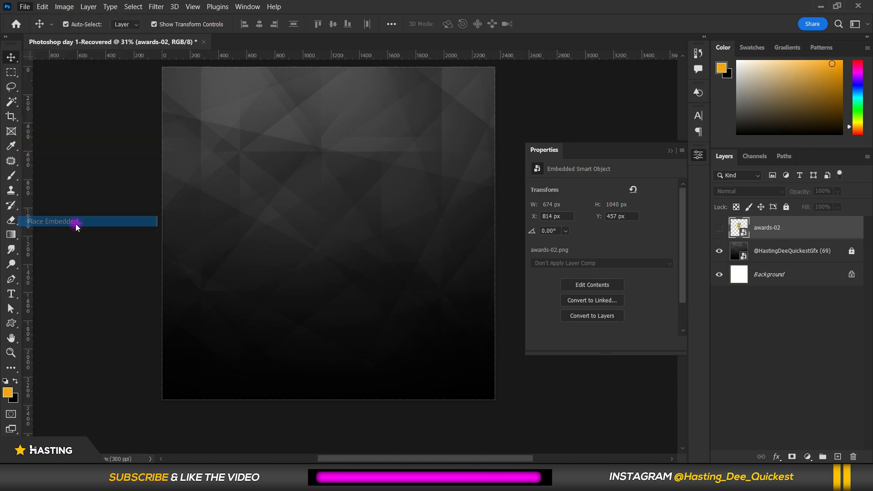
scroll(191, 191, "down", 2)
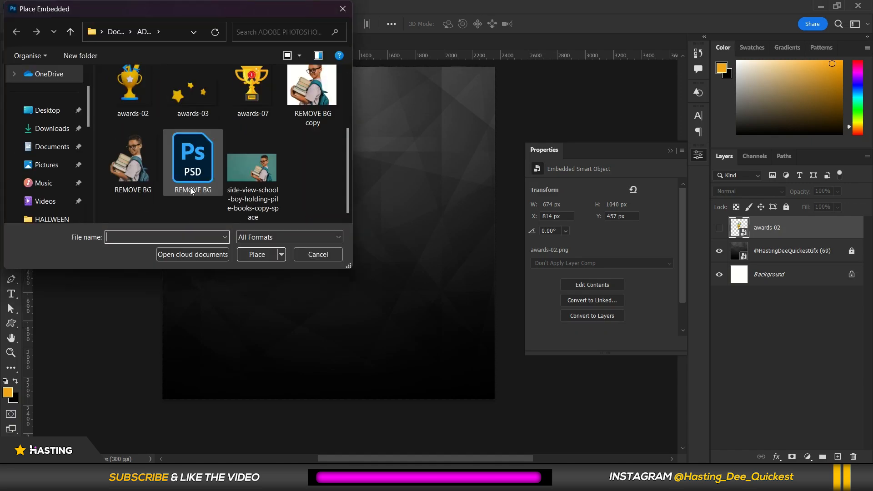
left_click(133, 164)
left_click(257, 254)
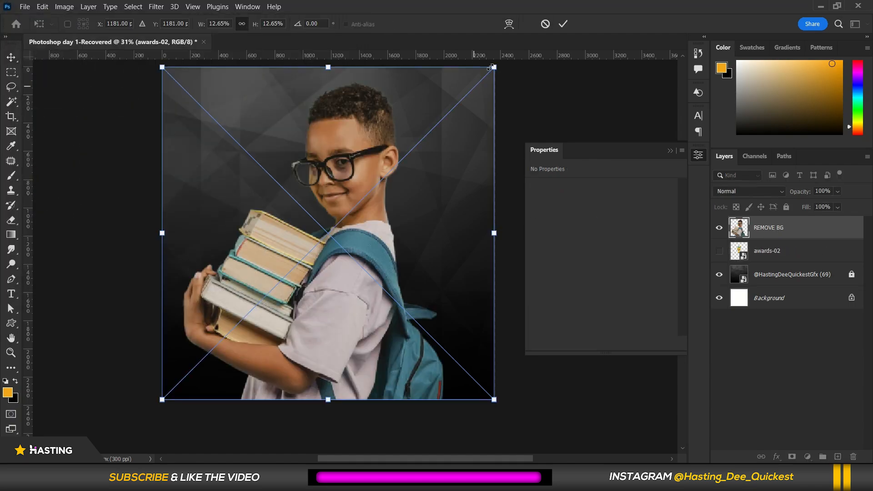
left_click_drag(491, 68, 407, 155)
left_click_drag(371, 263, 415, 250)
key("Return")
Reposition the boy cutout toward the lower right of the awards frame.
scroll(405, 212, "up", 3)
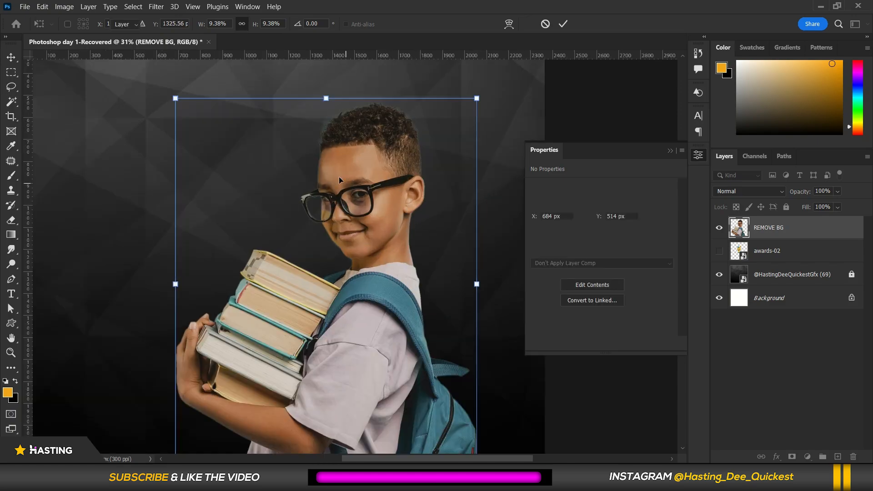
left_click_drag(357, 253, 414, 275)
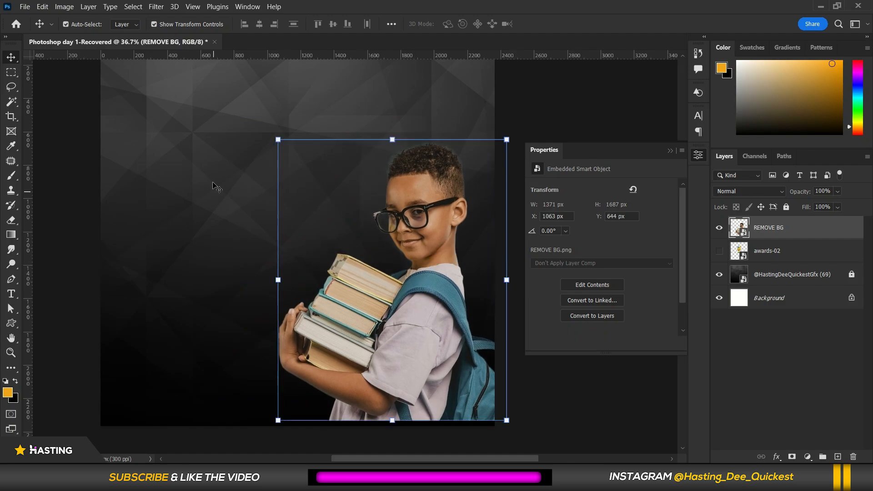
scroll(214, 184, "down", 2)
scroll(212, 181, "up", 2)
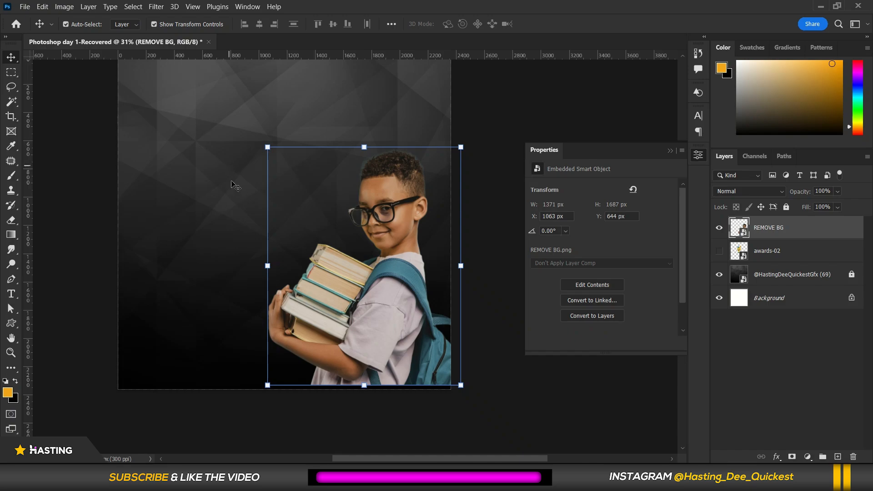
scroll(237, 180, "up", 3)
scroll(352, 231, "down", 5)
left_click_drag(397, 254, 381, 220)
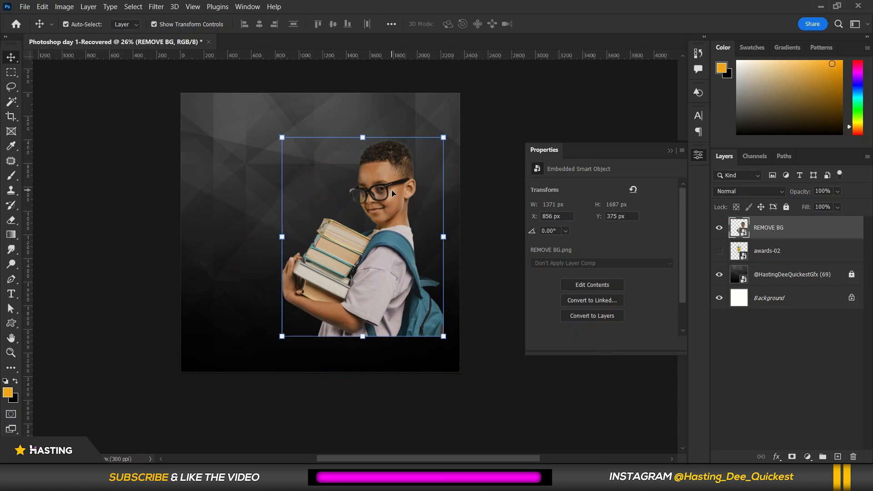
left_click_drag(372, 177, 367, 189)
left_click(478, 85)
Close the Photoshop day 1 document.
scroll(362, 231, "up", 2)
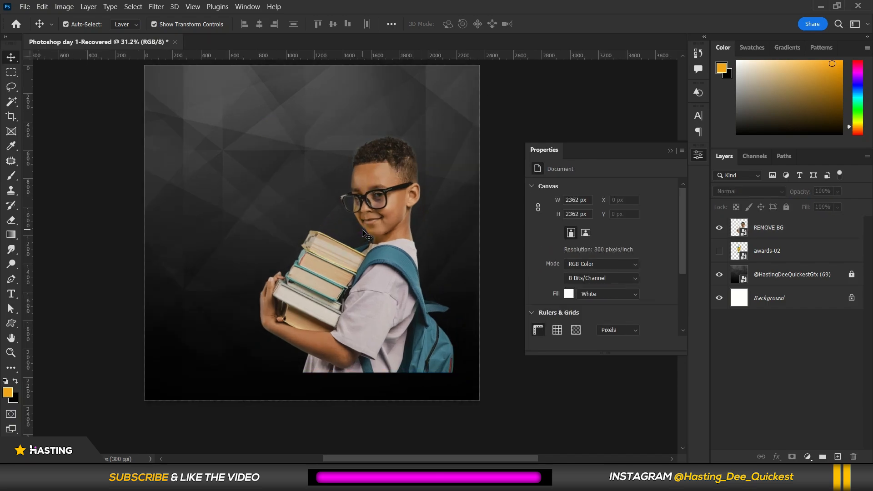
scroll(361, 231, "down", 3)
scroll(371, 184, "up", 3)
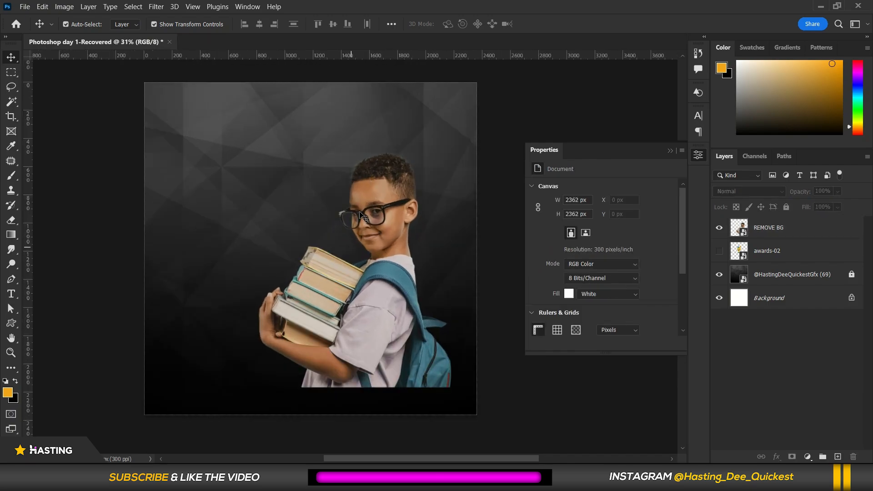
left_click(170, 41)
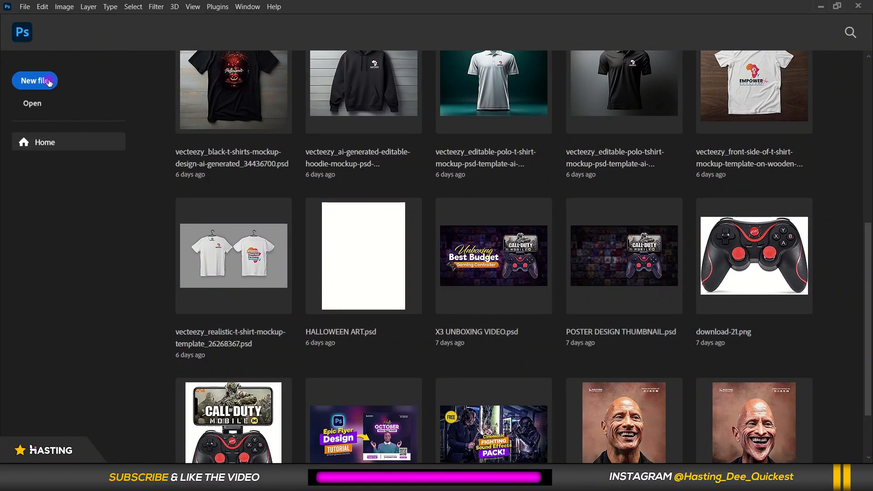
Create a new landscape Letter print document, 27.94 × 21.59 cm at 300 ppi, named First design in Photoshop.
left_click(50, 82)
left_click_drag(543, 35, 440, 46)
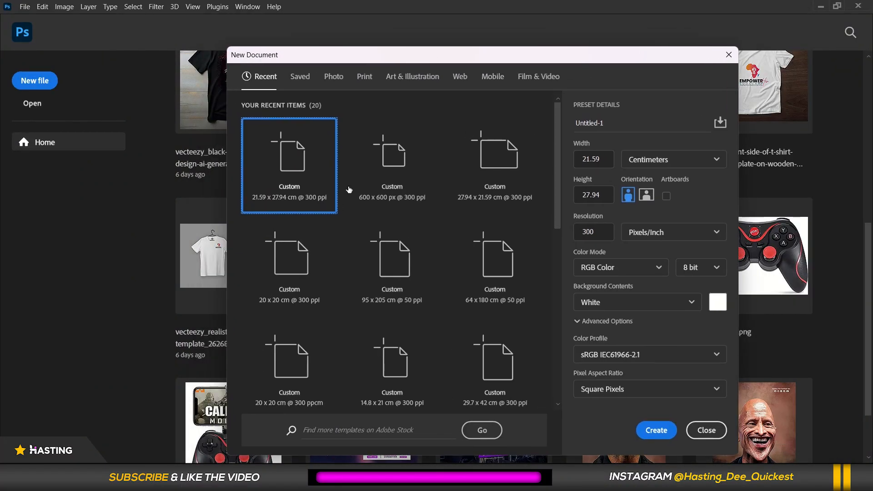
left_click(371, 77)
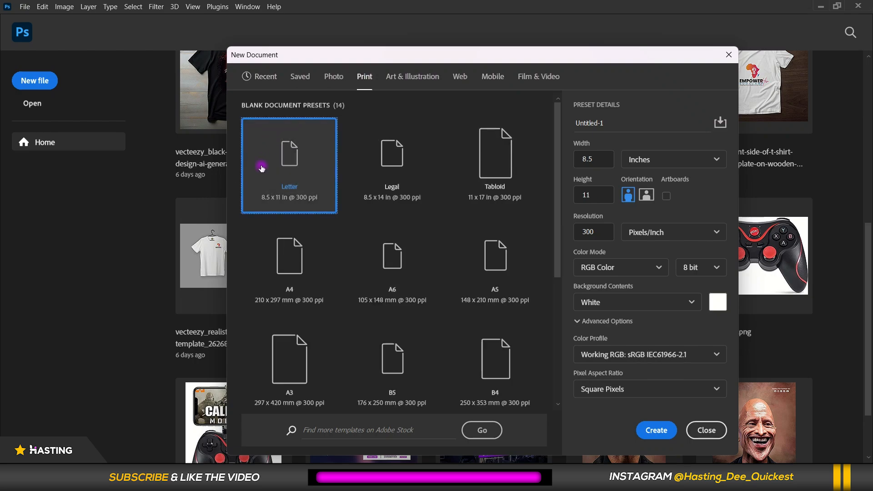
left_click(634, 158)
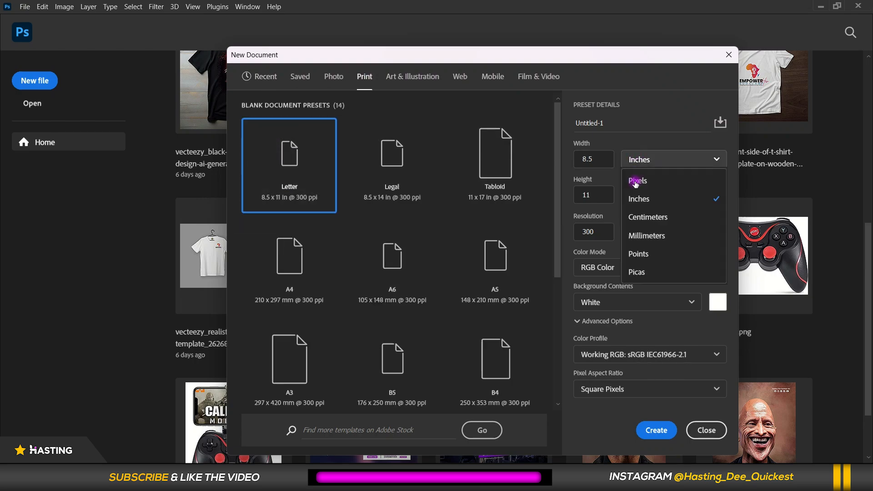
left_click(641, 217)
left_click(648, 194)
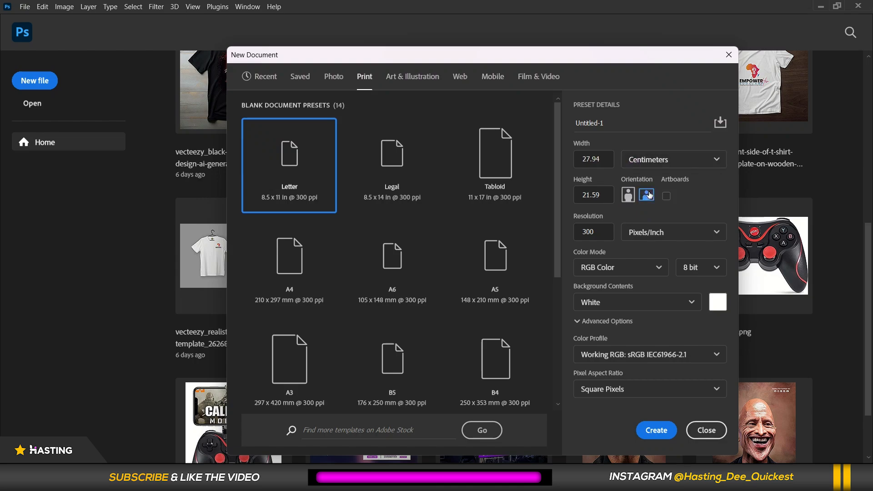
left_click(607, 125)
left_click_drag(607, 124, 558, 124)
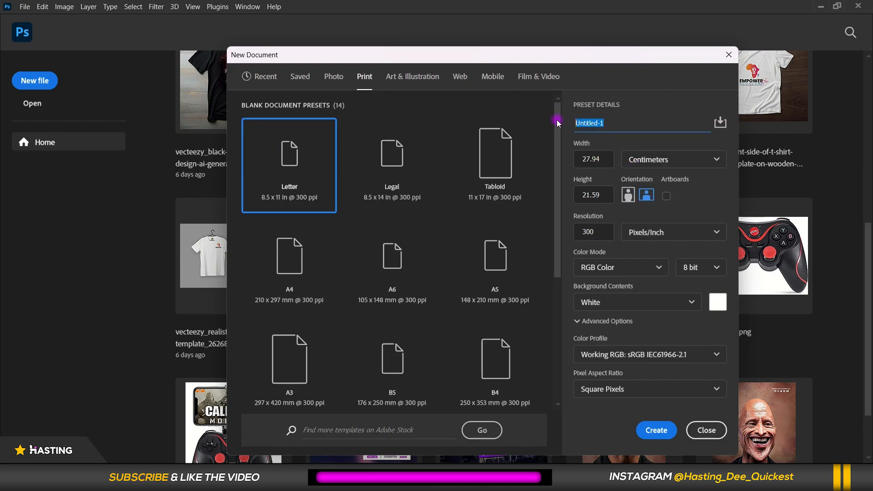
type("f")
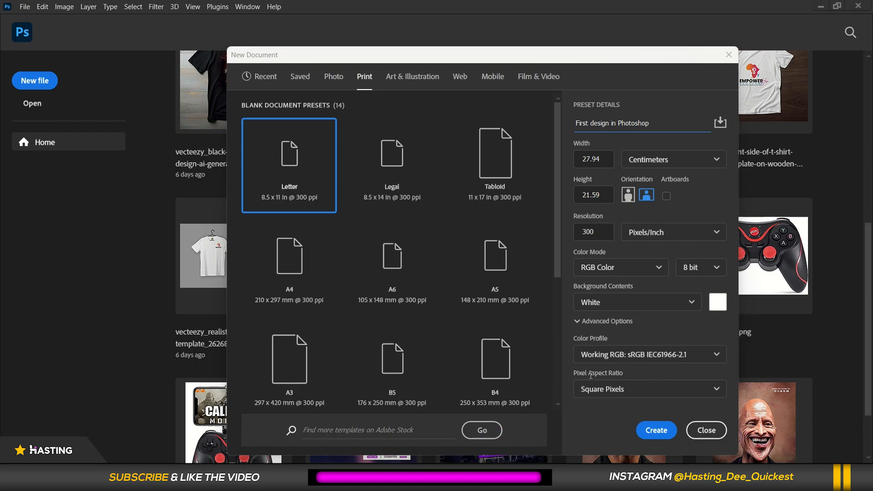
left_click(659, 431)
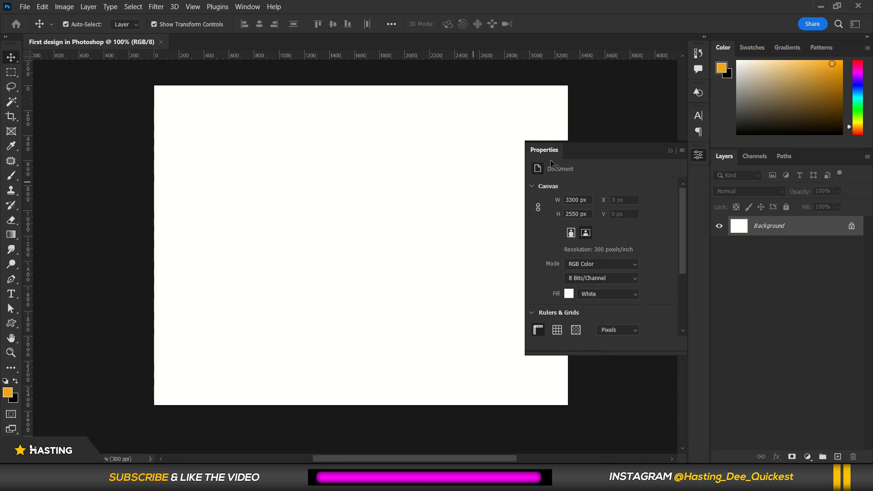
Place the dark polygon background image, enlarge it slightly past the canvas edges, and lock its layer.
left_click(670, 151)
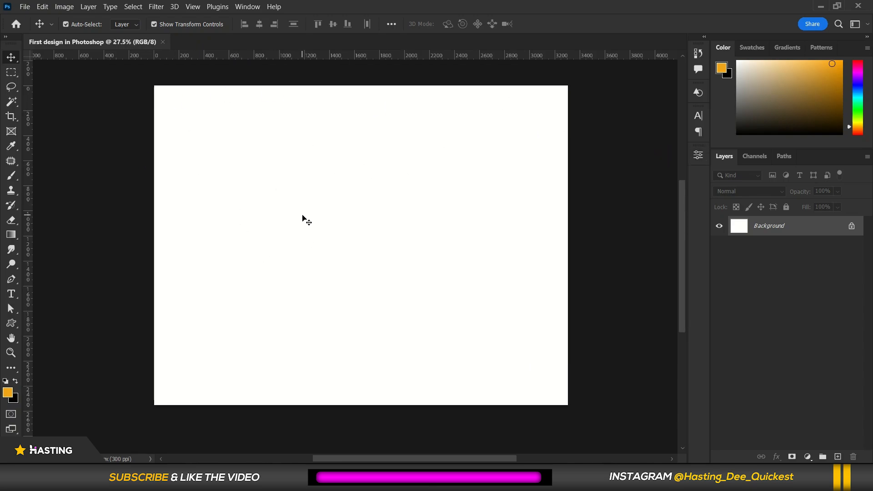
left_click(24, 7)
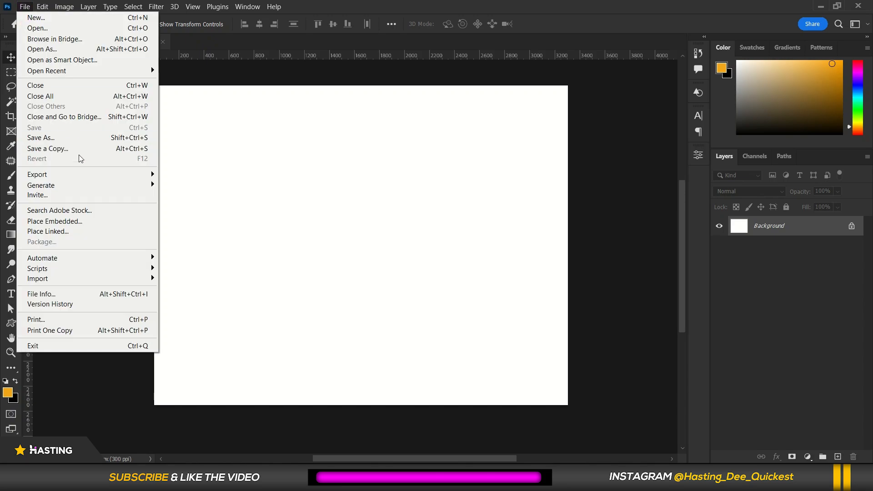
left_click(69, 222)
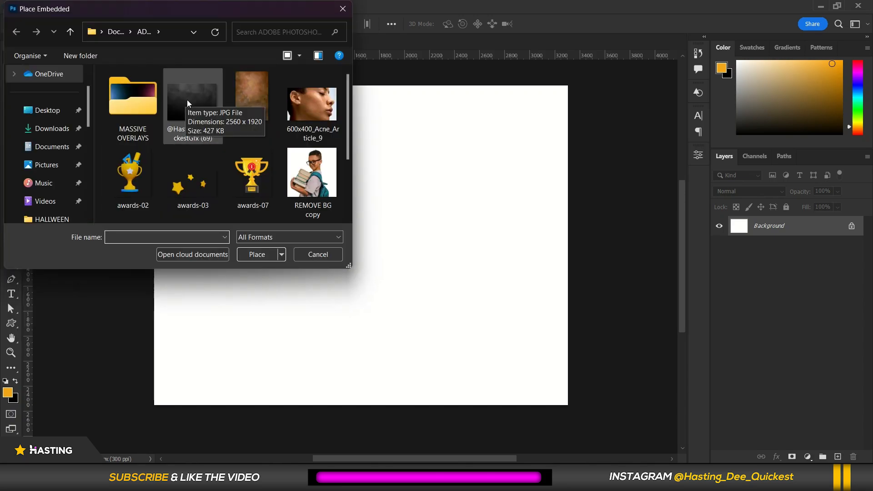
double_click(187, 100)
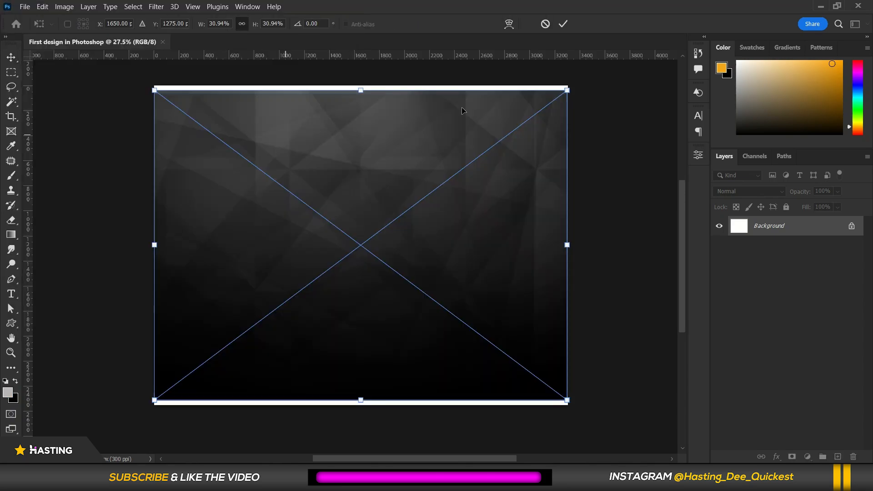
left_click_drag(568, 90, 582, 80)
left_click(564, 23)
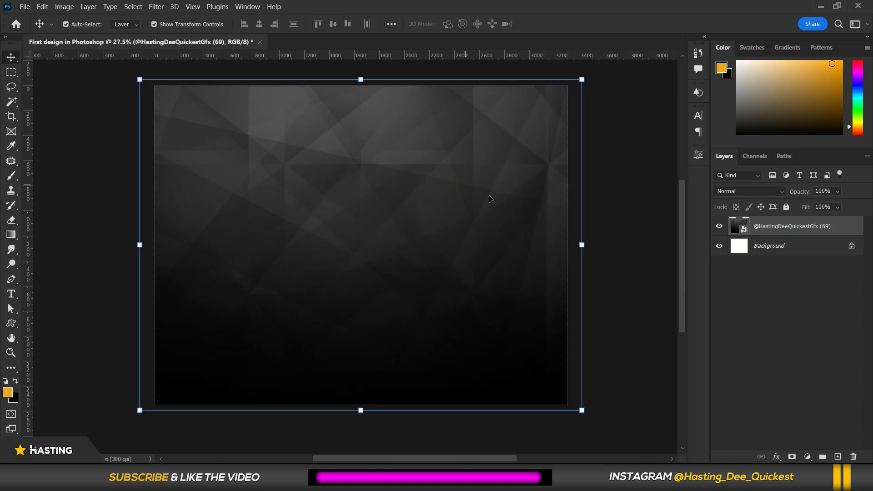
left_click(786, 207)
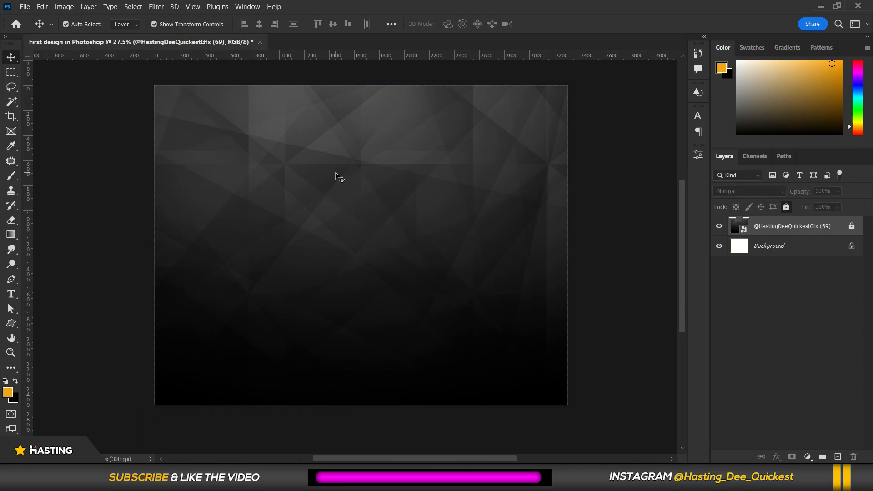
left_click(717, 303)
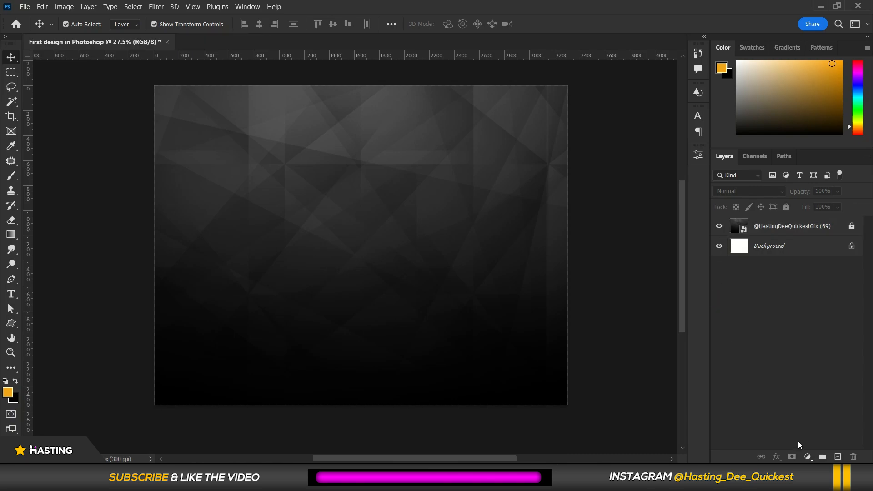
Add a pink Solid Color fill layer with colour ff8ddd.
left_click(808, 456)
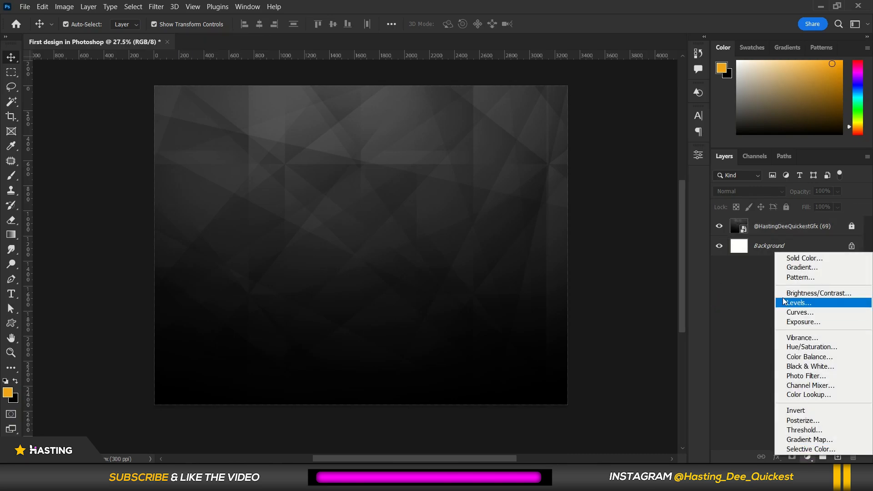
left_click(783, 258)
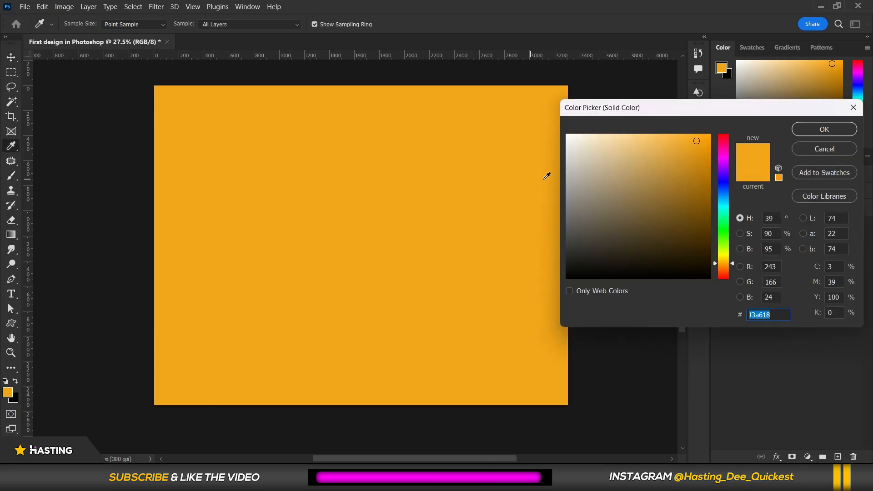
mouse_move(637, 173)
left_mouse_down()
mouse_move(710, 134)
mouse_move(691, 228)
mouse_move(666, 265)
left_mouse_up()
left_click_drag(602, 170, 630, 135)
left_click(724, 156)
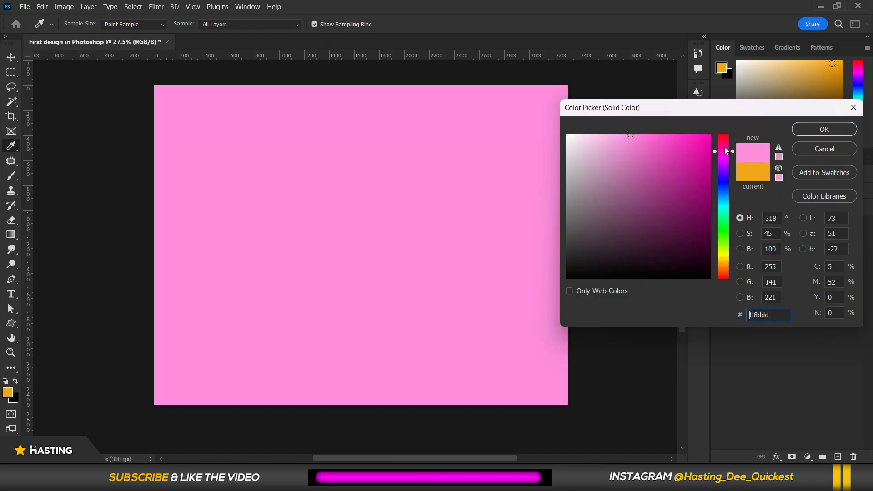
left_click(809, 129)
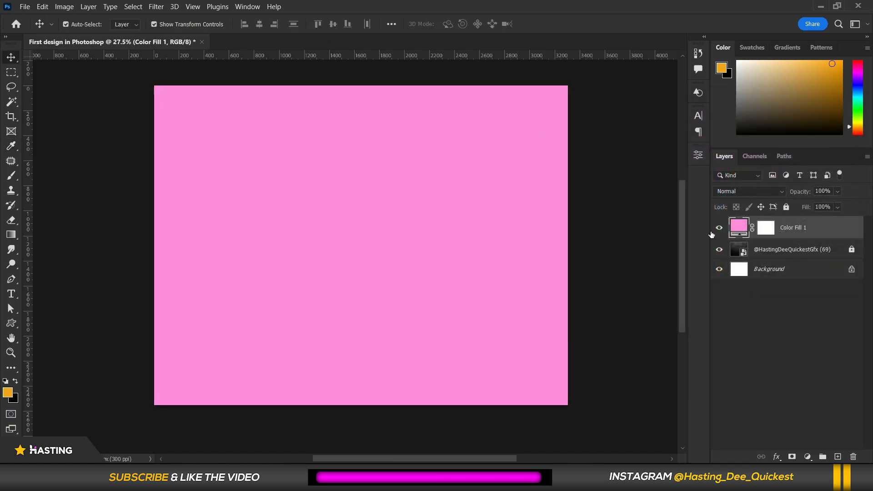
Lock the pink fill layer and add a Gradient Fill layer using the black-to-white preset from Basics.
left_click(787, 207)
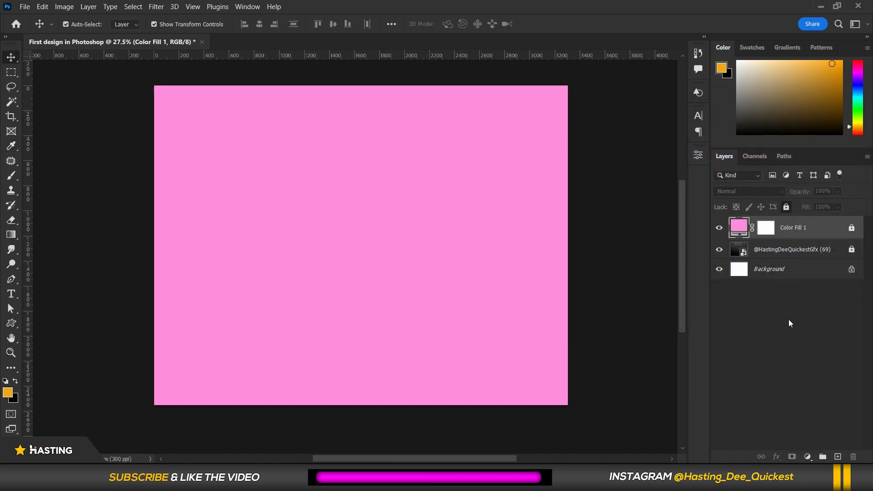
left_click(807, 456)
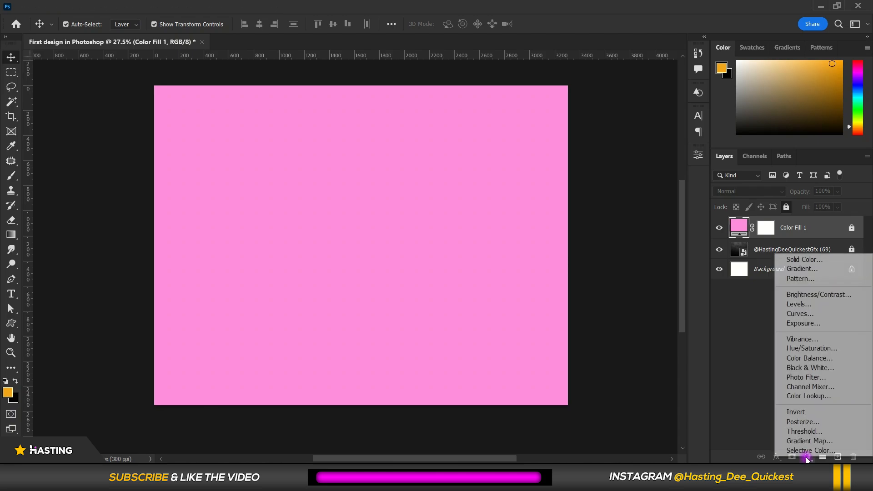
left_click(792, 269)
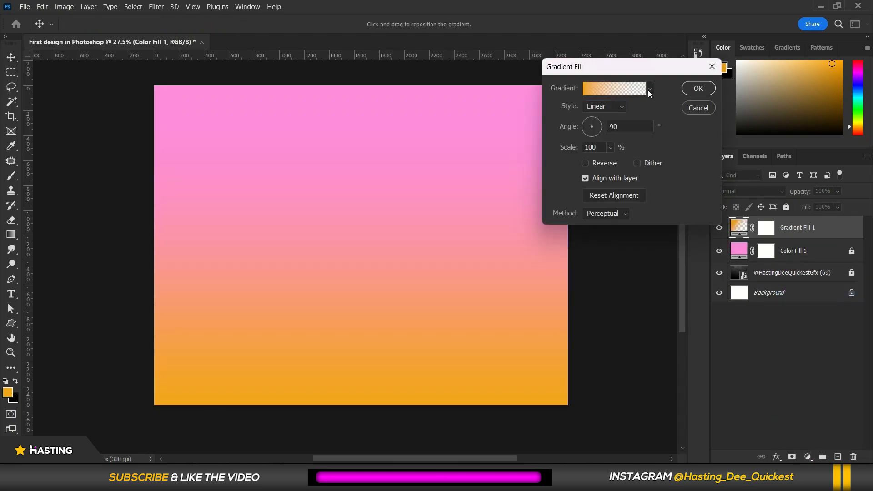
left_click(649, 89)
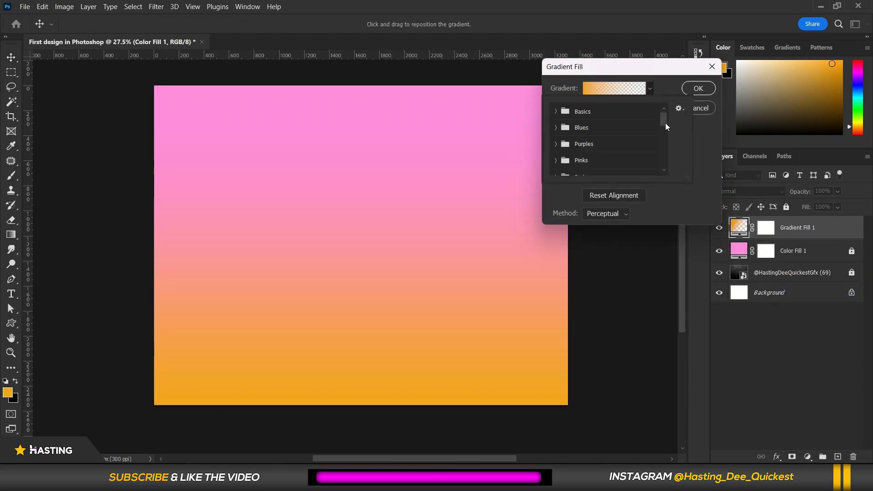
left_click(557, 112)
left_click(603, 129)
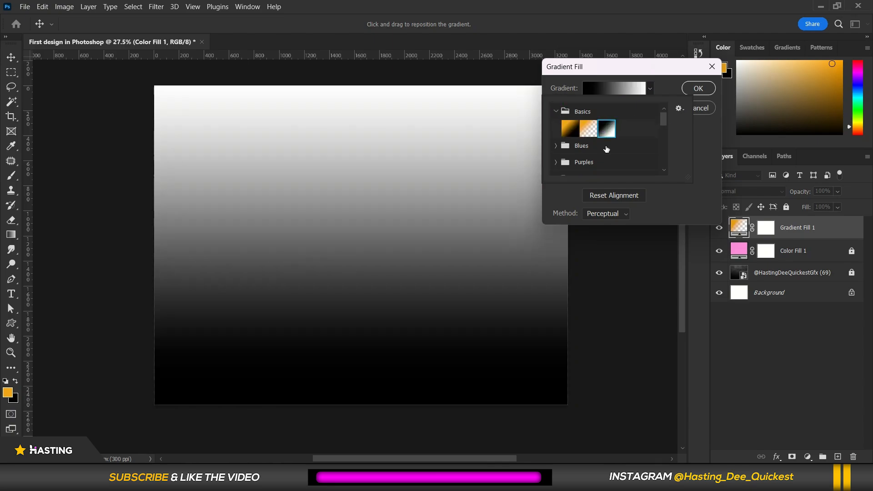
left_click(696, 157)
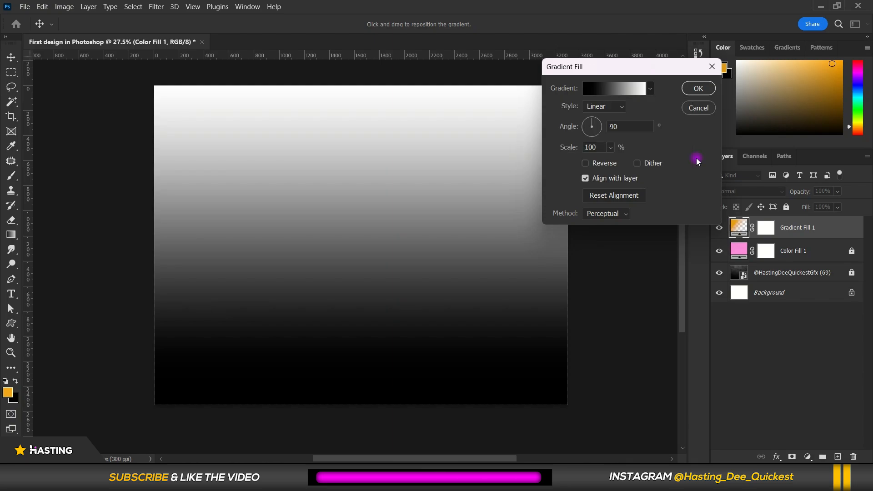
Open the gradient editor and set the left colour stop to blue 1f41f0.
left_click(603, 91)
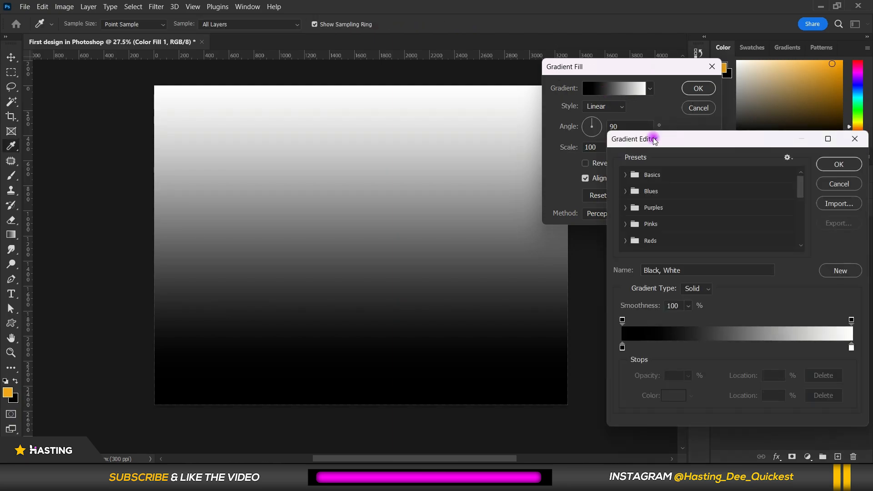
left_click_drag(654, 139, 563, 91)
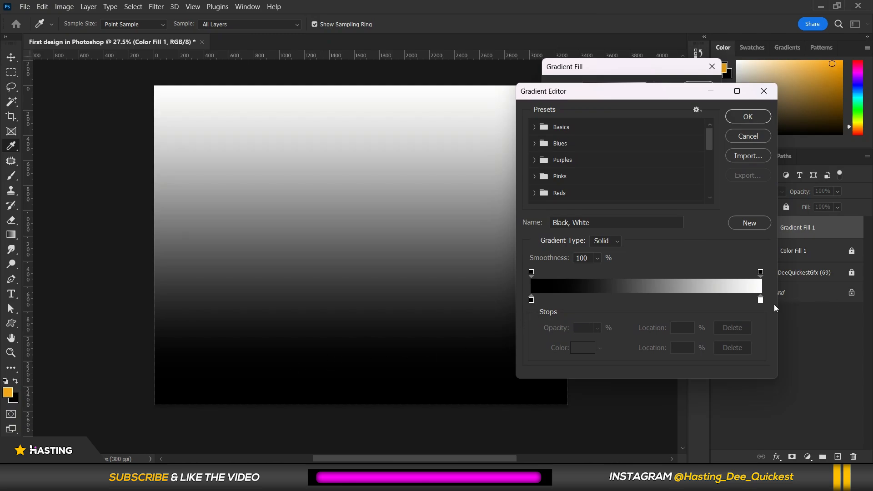
left_click(531, 300)
double_click(531, 300)
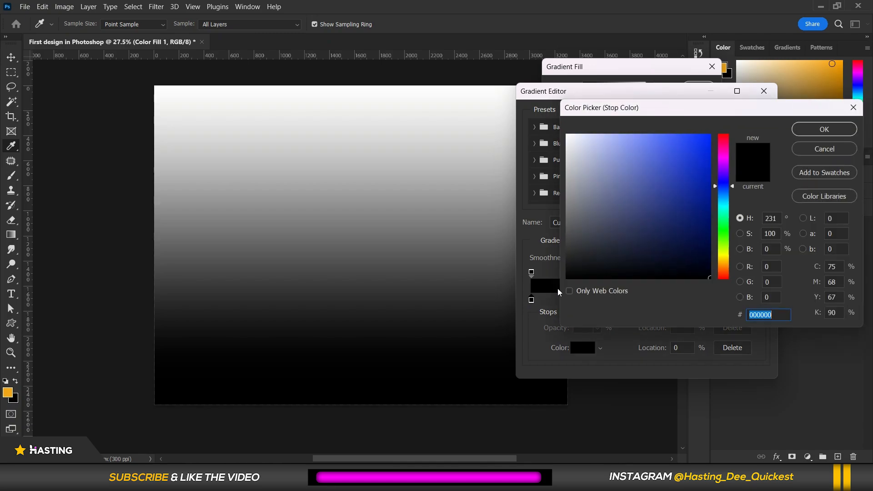
left_click(724, 141)
left_click(727, 173)
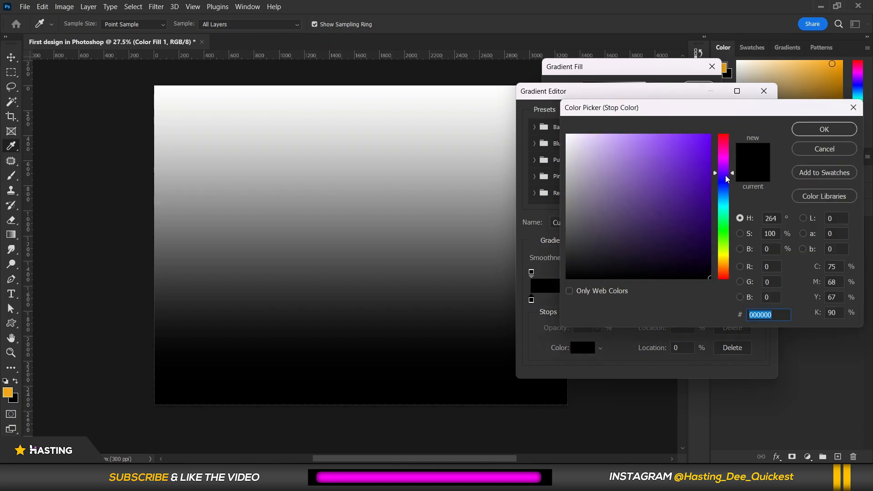
left_click(726, 192)
left_click(726, 186)
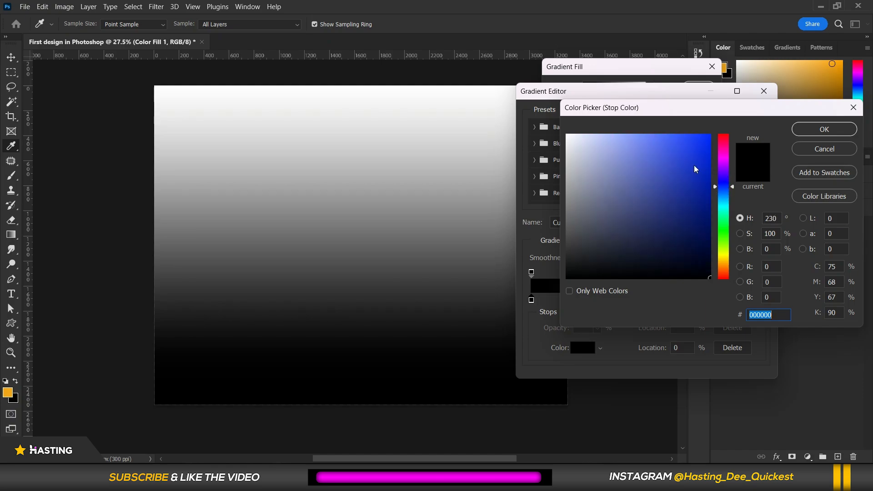
left_click(693, 143)
left_click(692, 143)
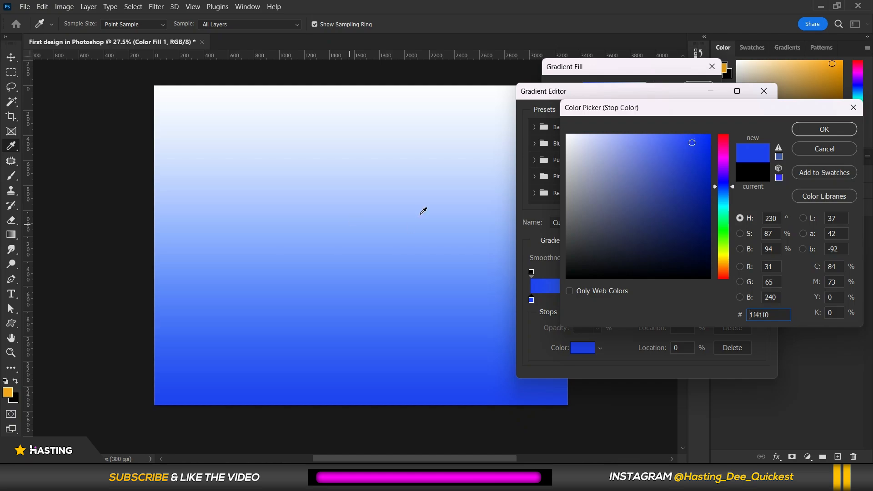
left_click(814, 129)
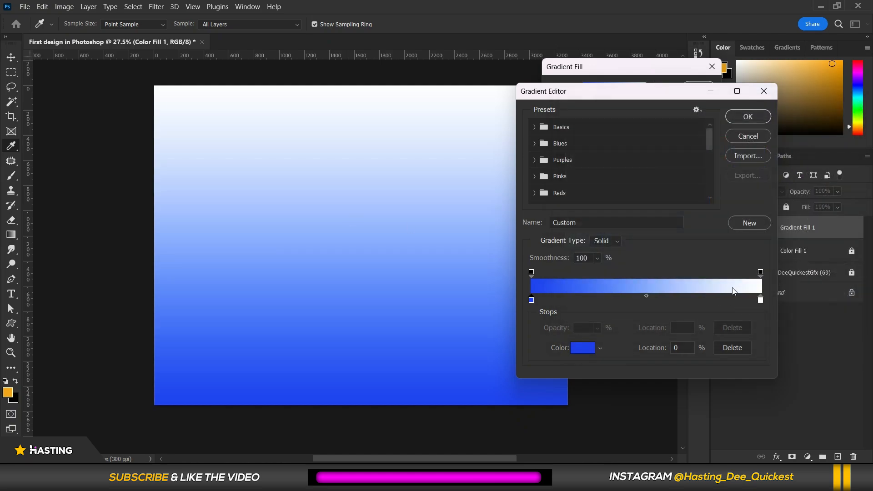
Set the right colour stop of the gradient to light blue 218fff.
left_click(761, 301)
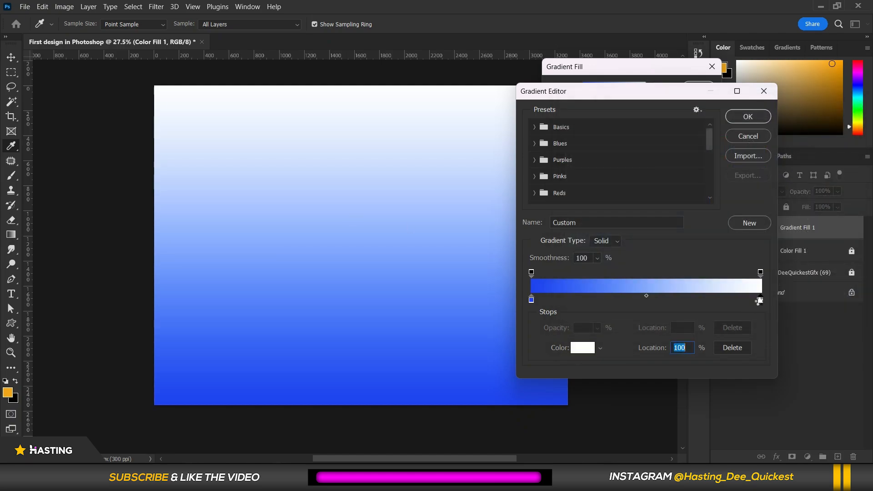
double_click(761, 301)
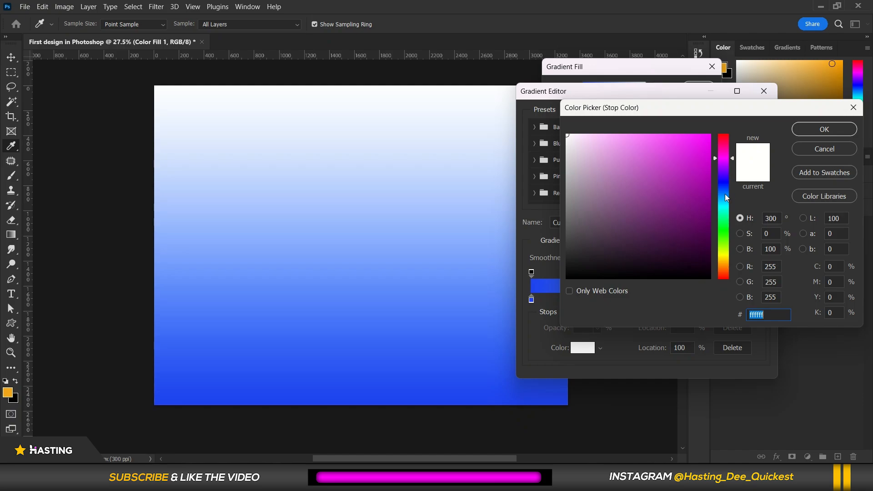
left_click_drag(693, 153, 692, 127)
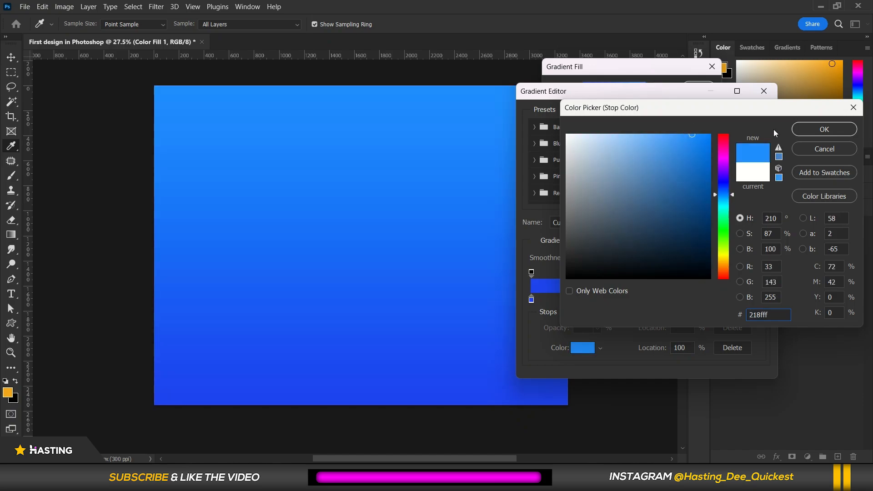
left_click(796, 131)
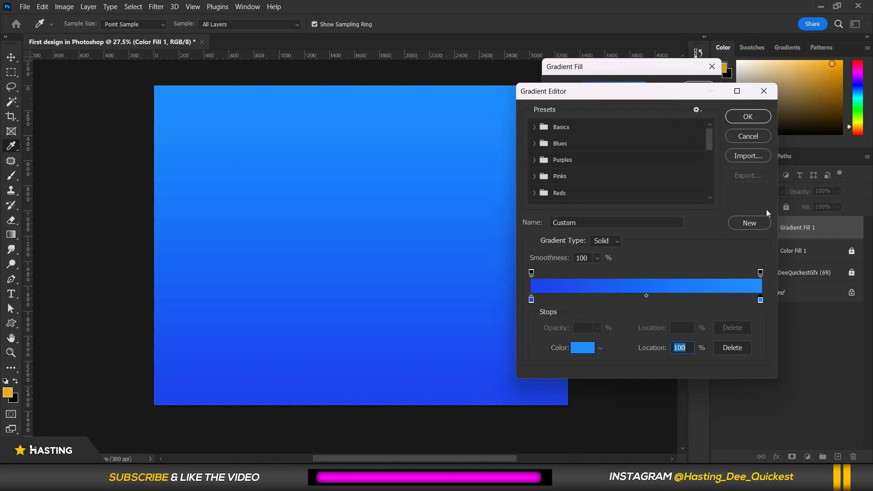
Save the custom blue gradient as a new preset and close the gradient editor.
left_click(747, 223)
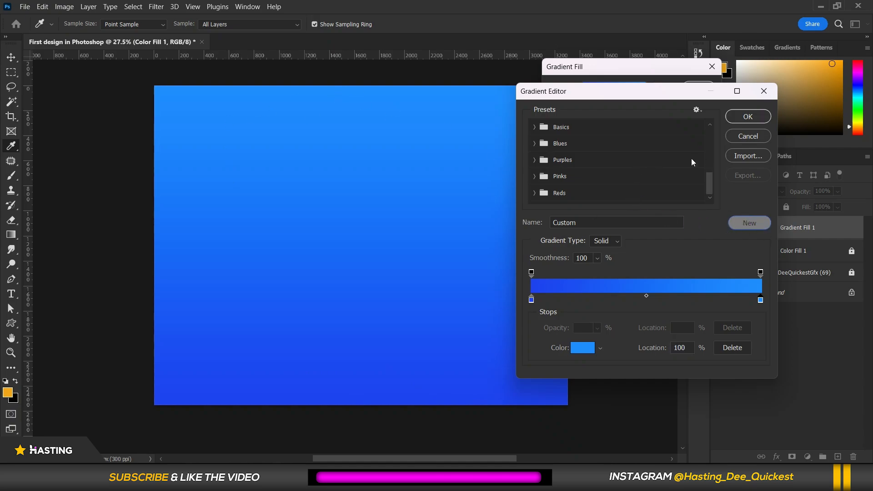
scroll(647, 180, "up", 3)
scroll(647, 180, "down", 2)
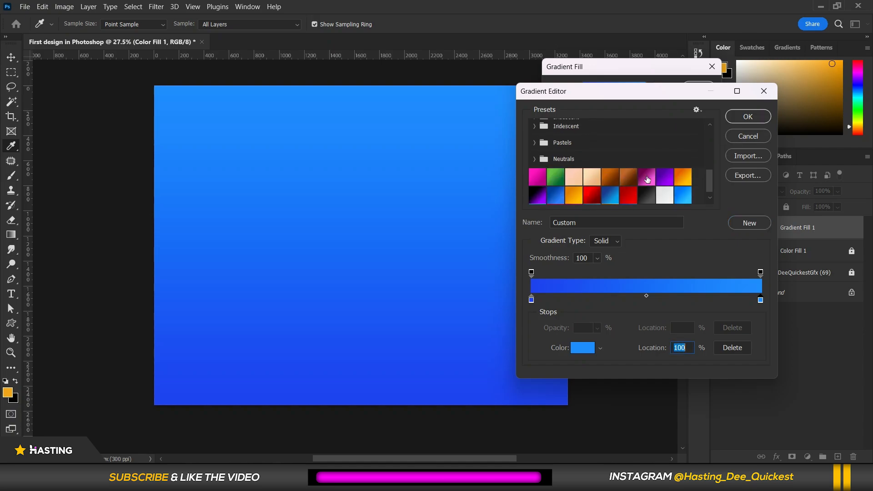
scroll(647, 180, "down", 1)
left_click(737, 116)
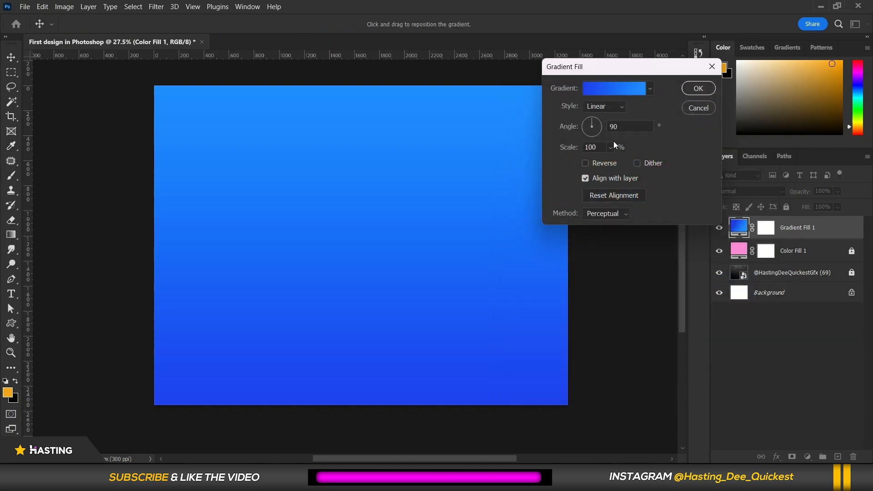
Set the gradient angle to 161.17° and change the style to Radial.
left_click(602, 130)
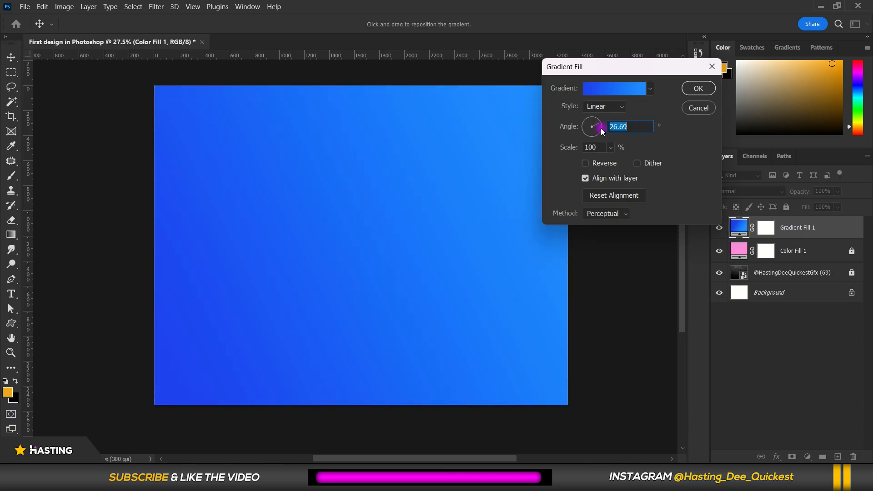
left_click(599, 135)
left_click(591, 145)
left_click(585, 133)
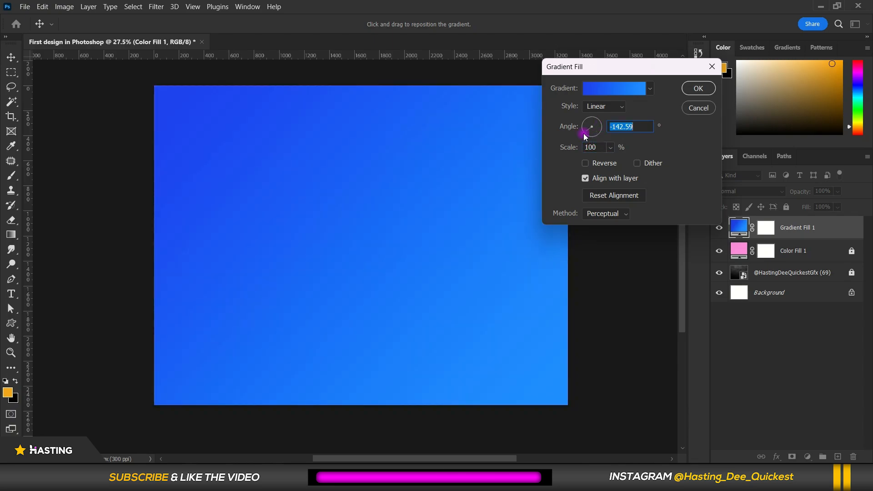
left_click(584, 124)
left_click(592, 107)
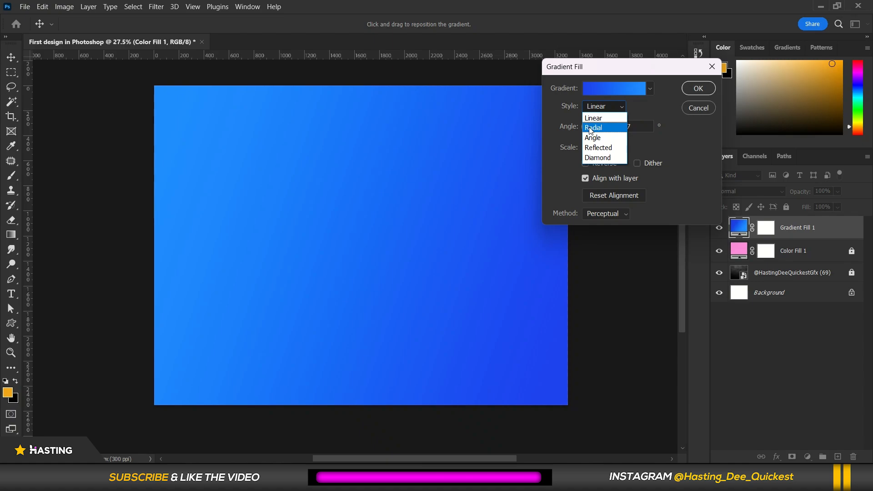
left_click(589, 126)
left_click(607, 106)
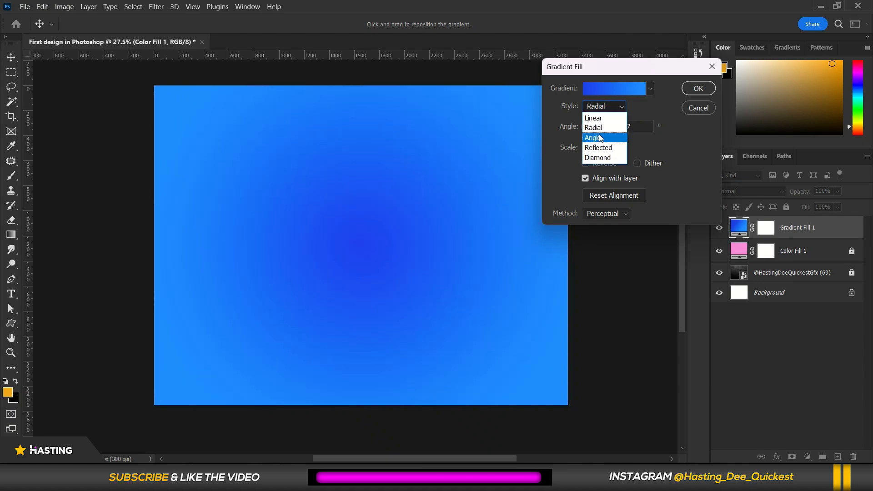
left_click(683, 128)
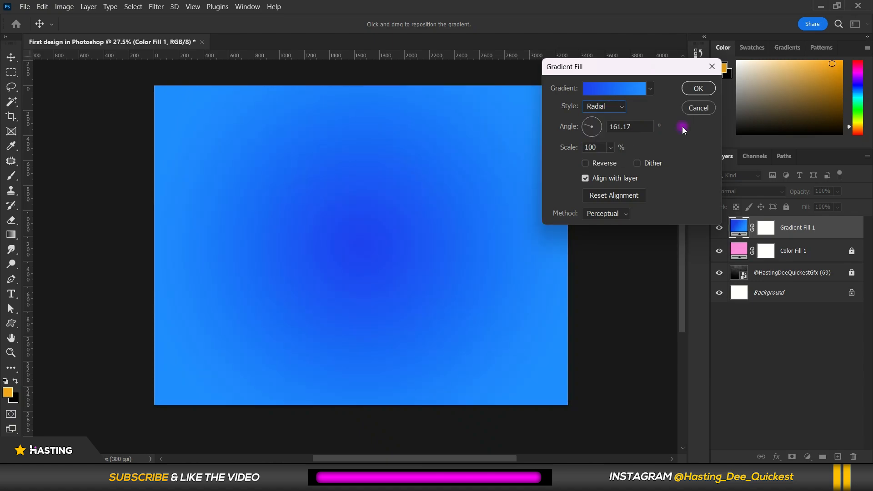
Reverse the gradient colours, reduce the scale to 89%, and confirm the gradient fill.
left_click(588, 163)
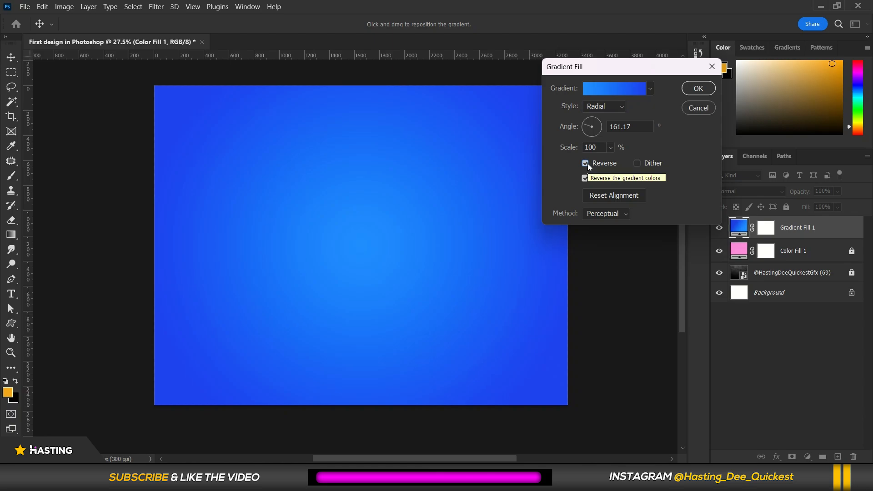
left_click(588, 162)
left_click(588, 163)
left_click(588, 163)
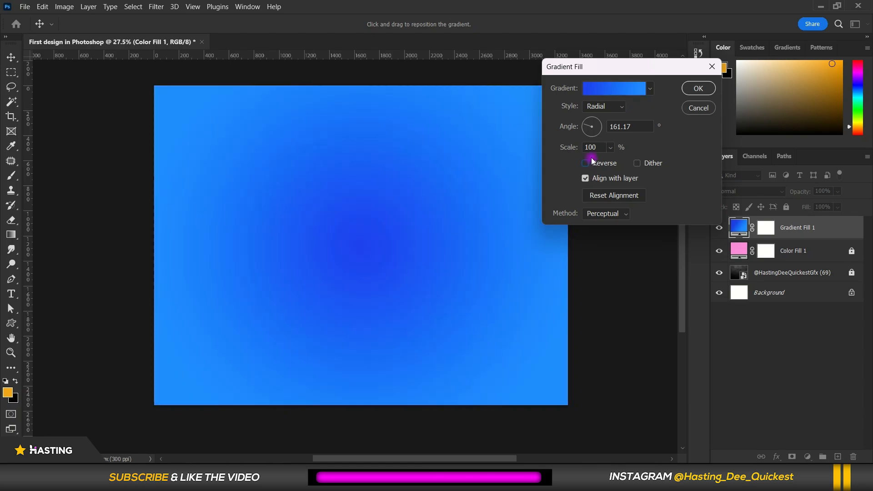
left_click(610, 147)
left_click_drag(613, 161, 620, 164)
left_click(586, 163)
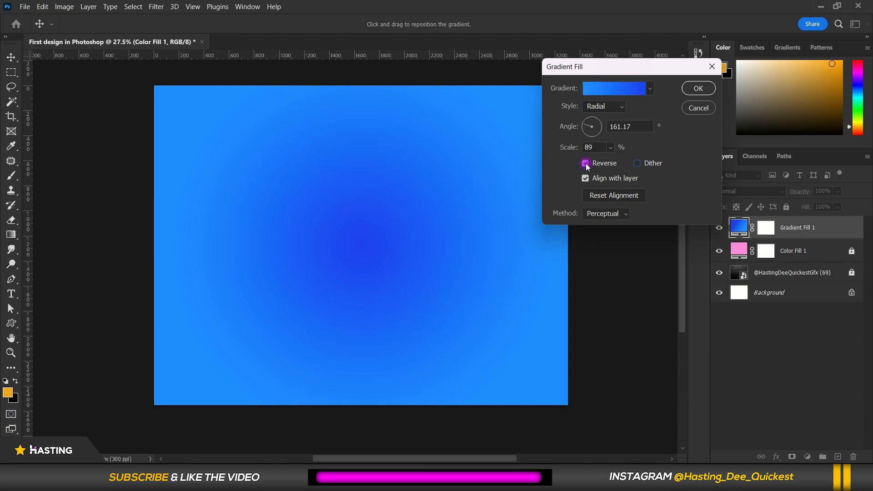
left_click(611, 147)
left_click_drag(610, 162, 615, 163)
left_click(697, 89)
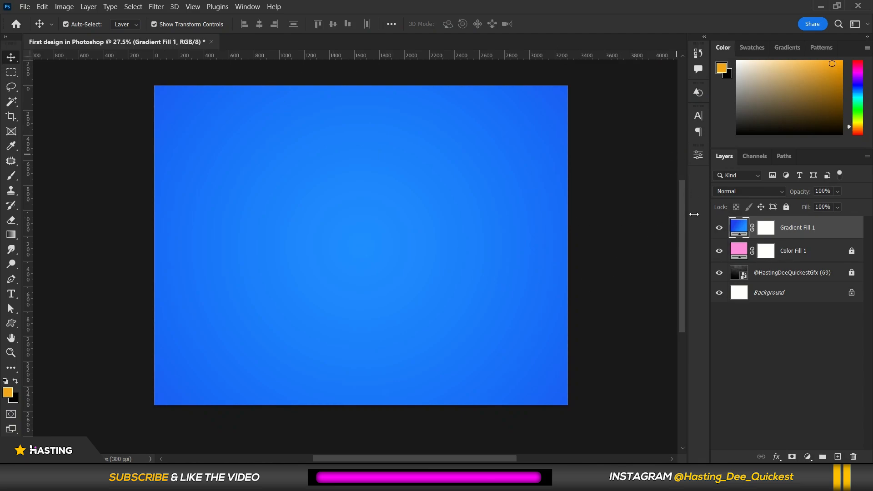
Hide the pink Color Fill layer and lock the Gradient Fill layer.
left_click_drag(718, 226, 718, 255)
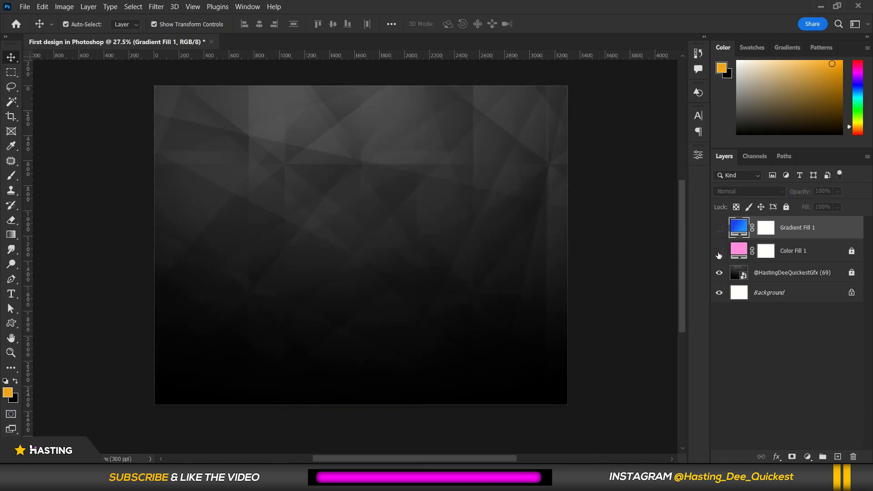
left_click(718, 228)
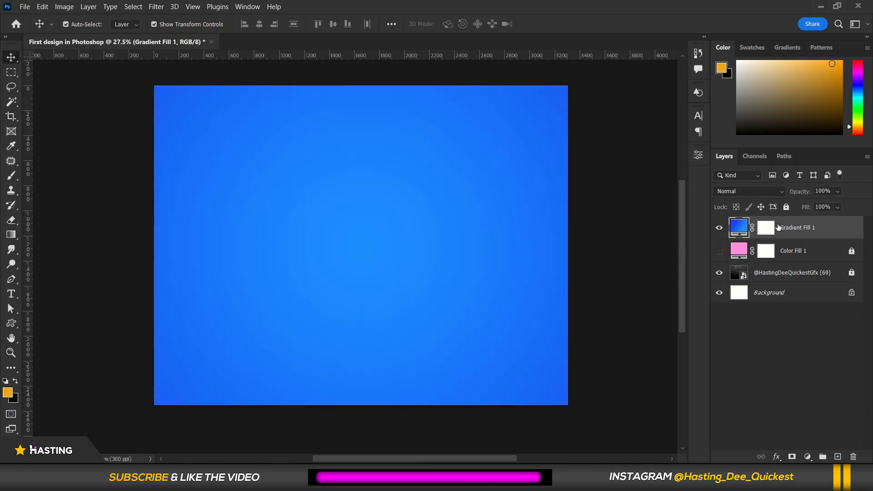
left_click(786, 207)
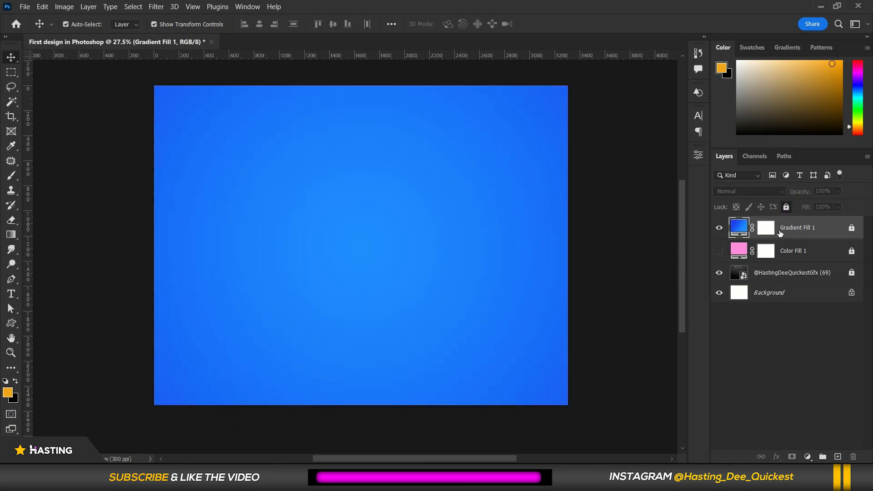
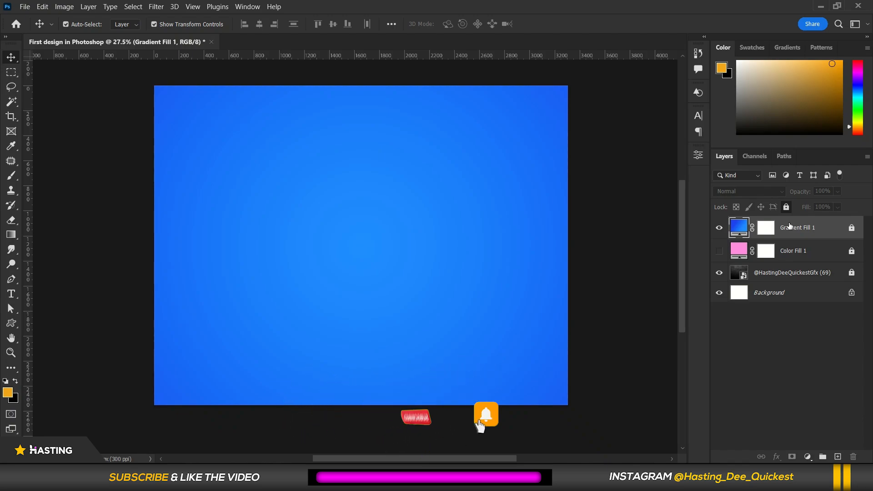
Place the REMOVE BG image as an embedded layer, scale it down and position the boy on the canvas's right side.
left_click(786, 342)
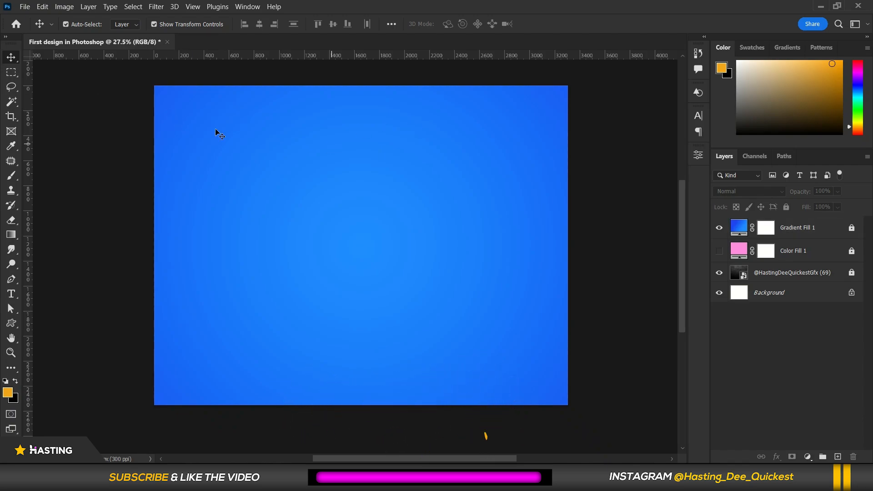
left_click(25, 7)
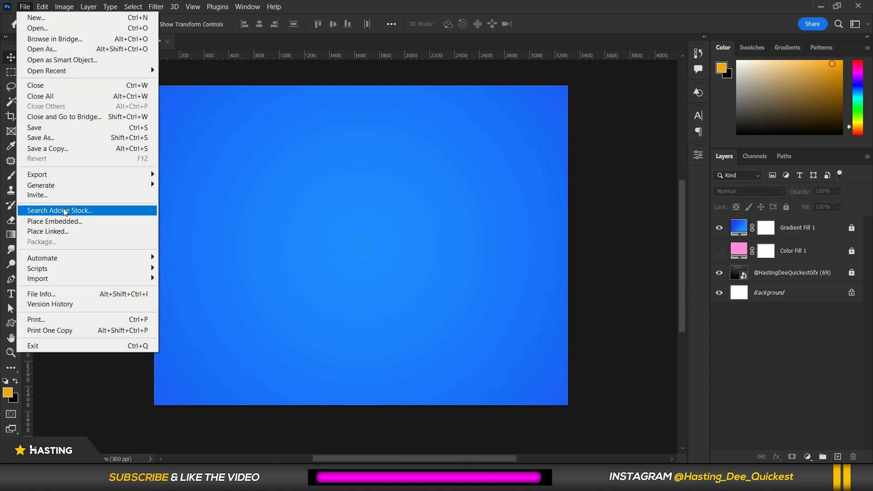
left_click(63, 225)
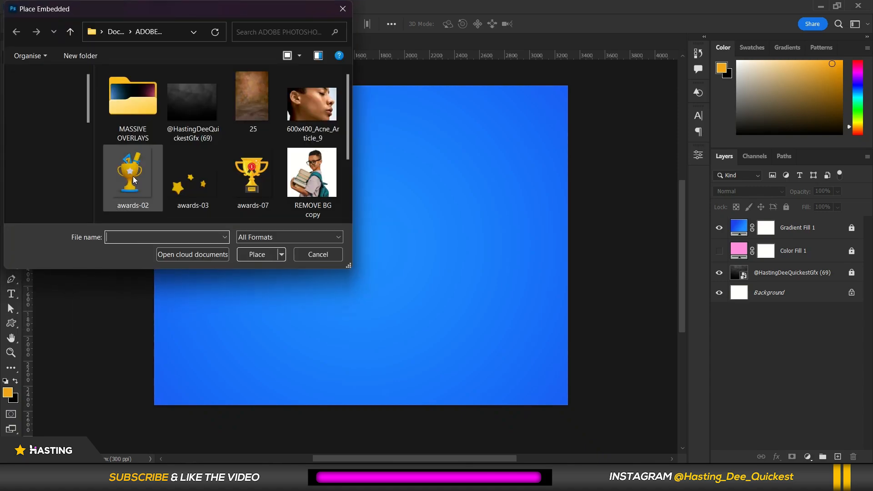
scroll(188, 159, "down", 1)
left_click(130, 161)
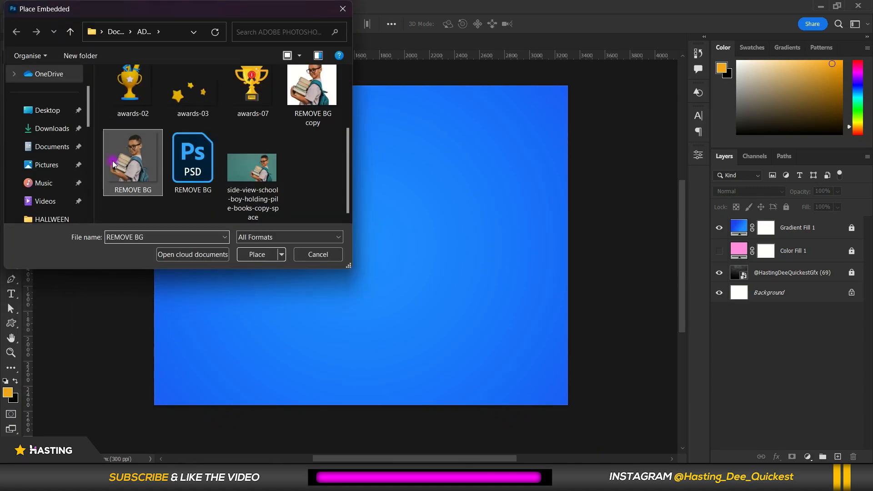
left_click(257, 254)
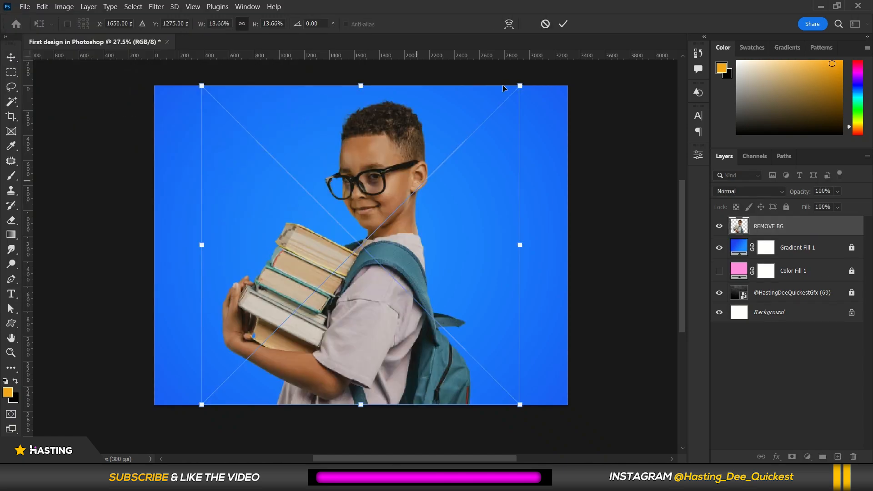
left_click_drag(493, 107, 476, 117)
left_click_drag(304, 206, 463, 194)
left_click(560, 25)
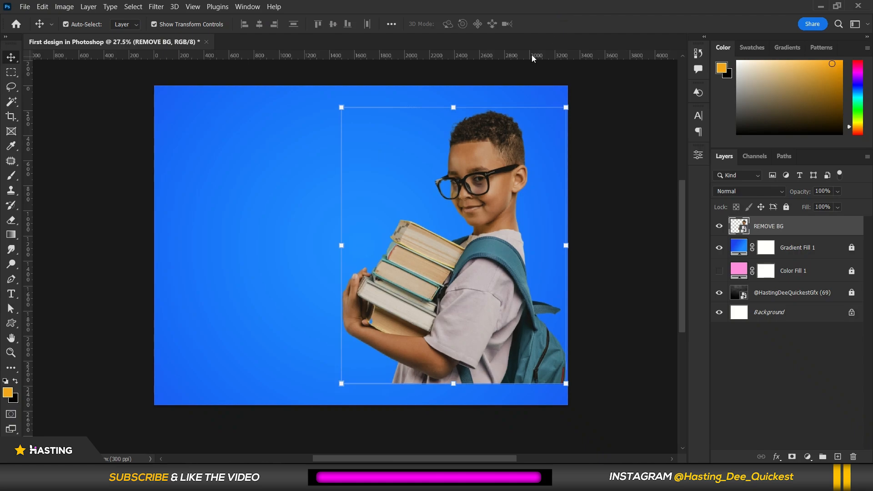
Extend the canvas slightly to the right with the Crop tool.
left_click(610, 207)
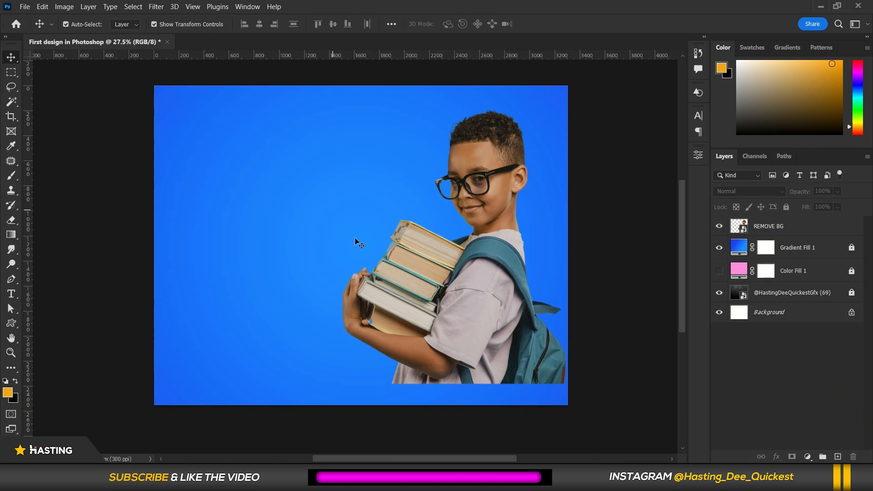
left_click(481, 217)
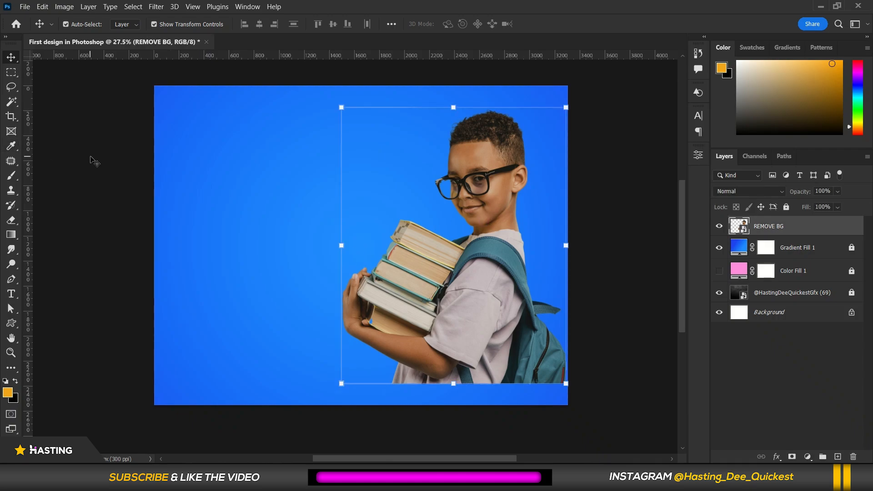
left_click(97, 264)
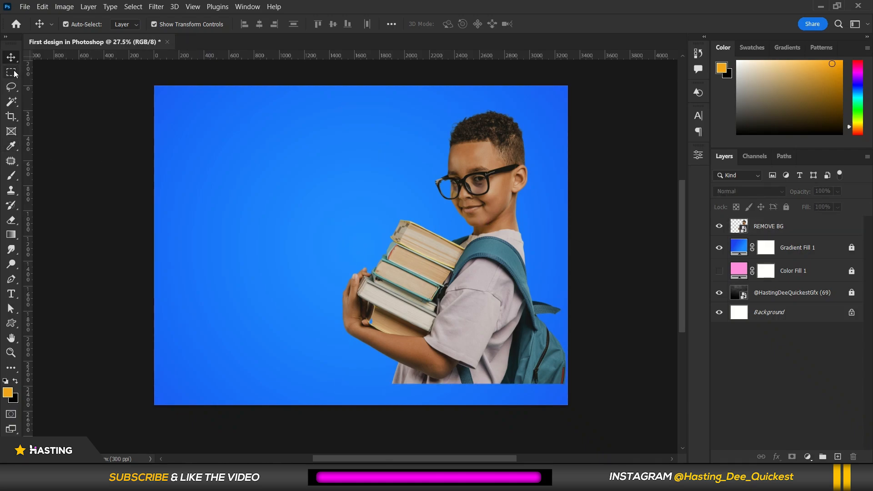
left_click(12, 116)
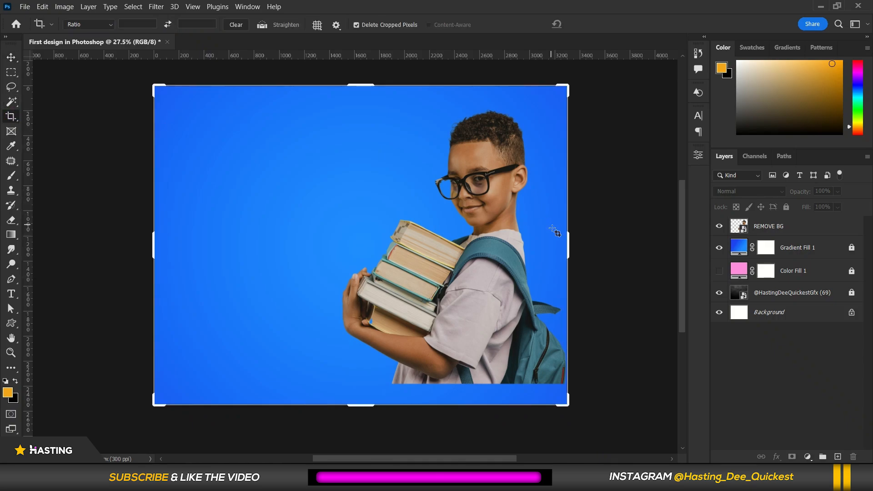
left_click_drag(570, 239, 589, 237)
left_click(594, 25)
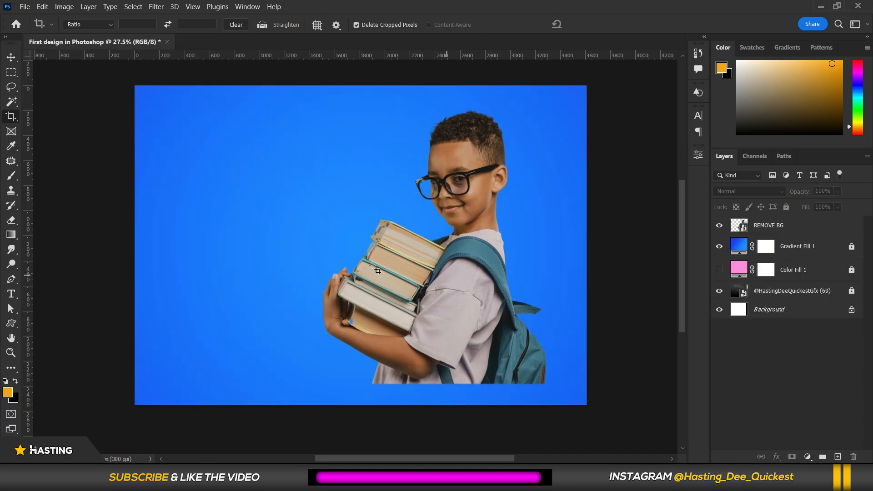
Move the boy layer further right so he sits against the canvas edge.
left_click(11, 56)
left_click_drag(470, 296, 503, 297)
left_click(63, 172)
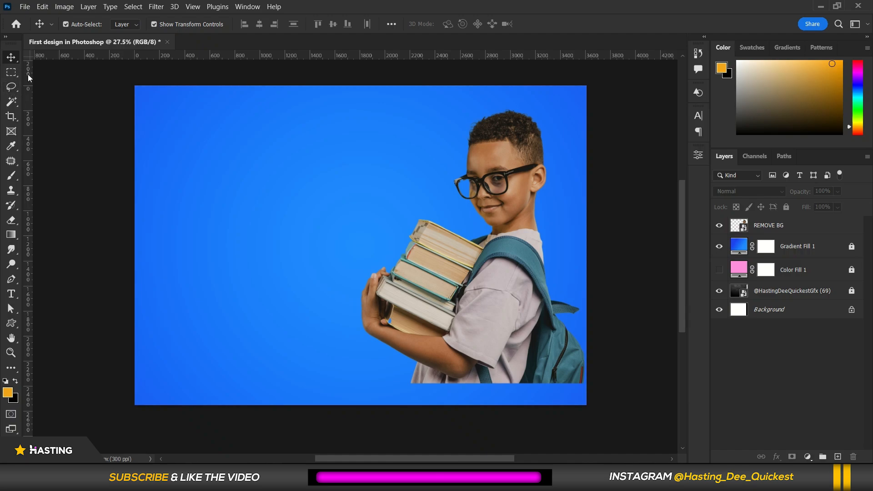
Switch to the Pen tool in Shape mode and set its fill to none.
right_click(12, 176)
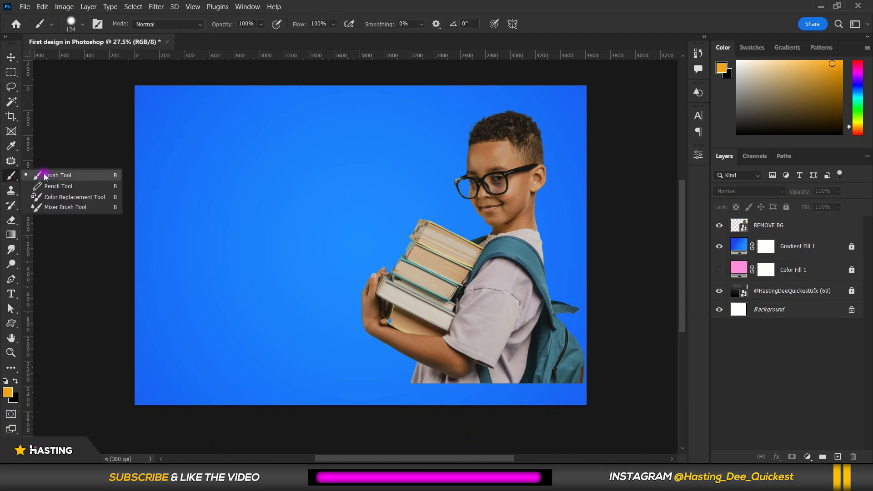
left_click(12, 176)
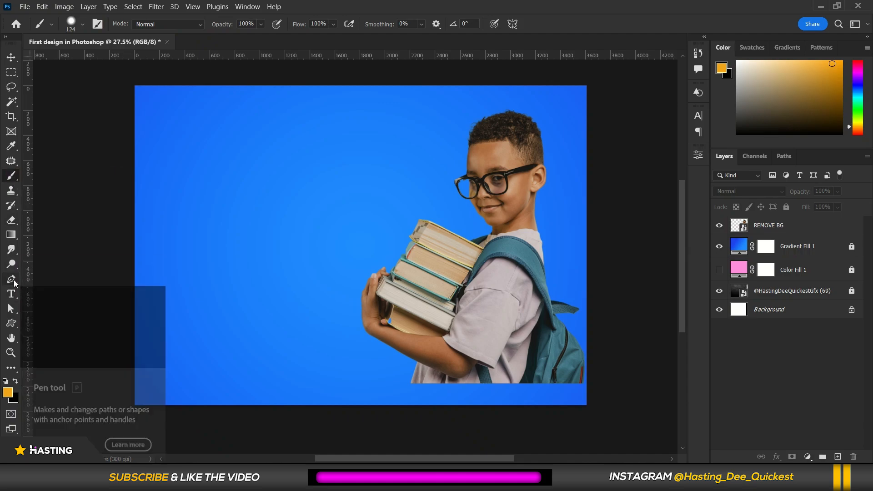
left_click(12, 280)
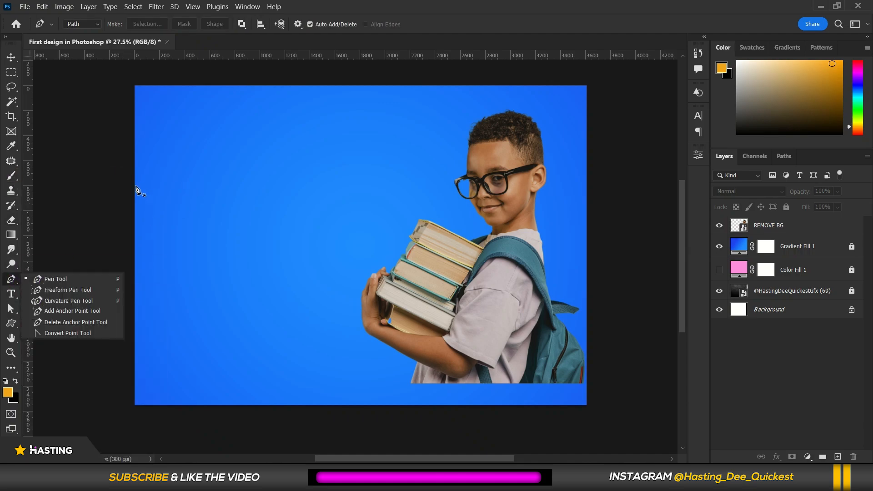
left_click(59, 279)
scroll(136, 214, "down", 1)
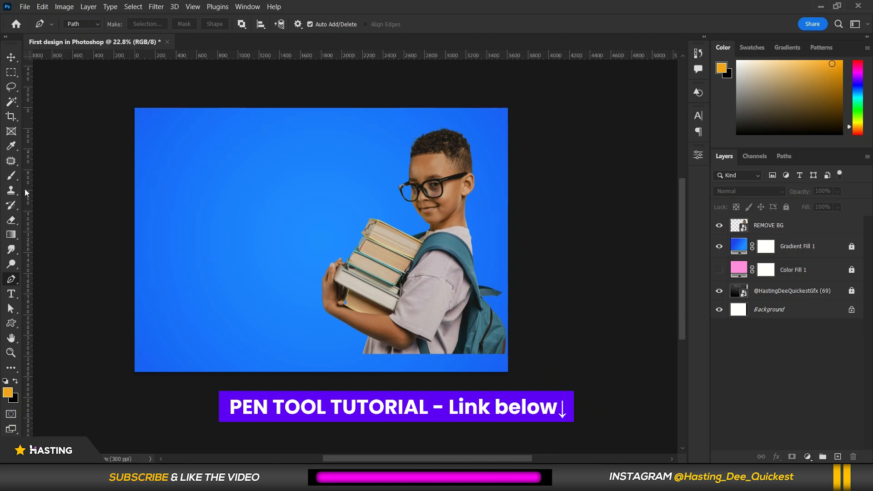
left_click(91, 25)
left_click(88, 35)
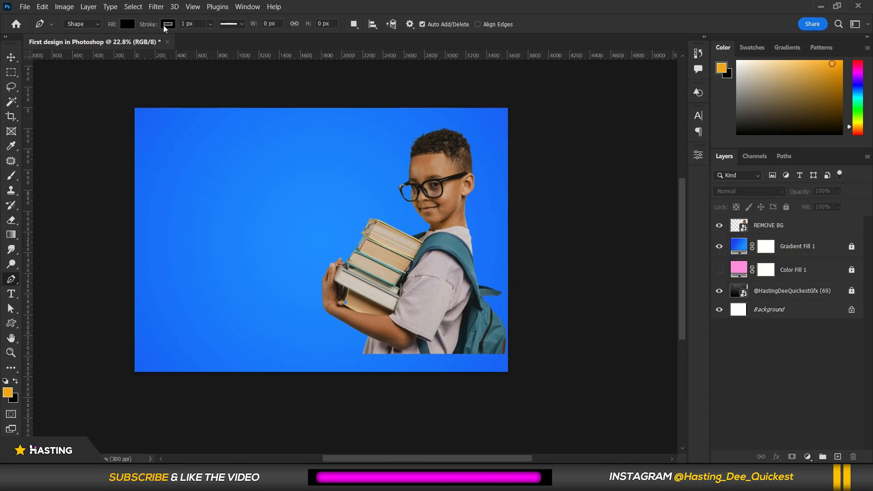
left_click(127, 25)
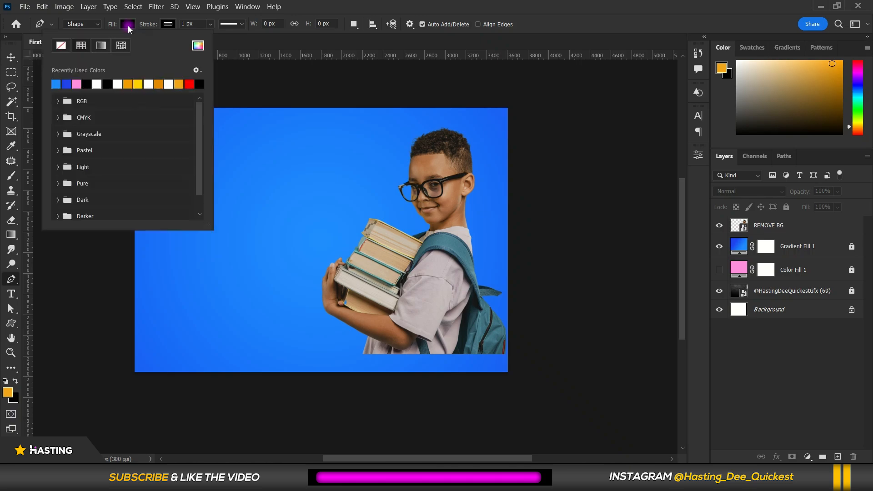
left_click(61, 46)
left_click(166, 26)
left_click(164, 25)
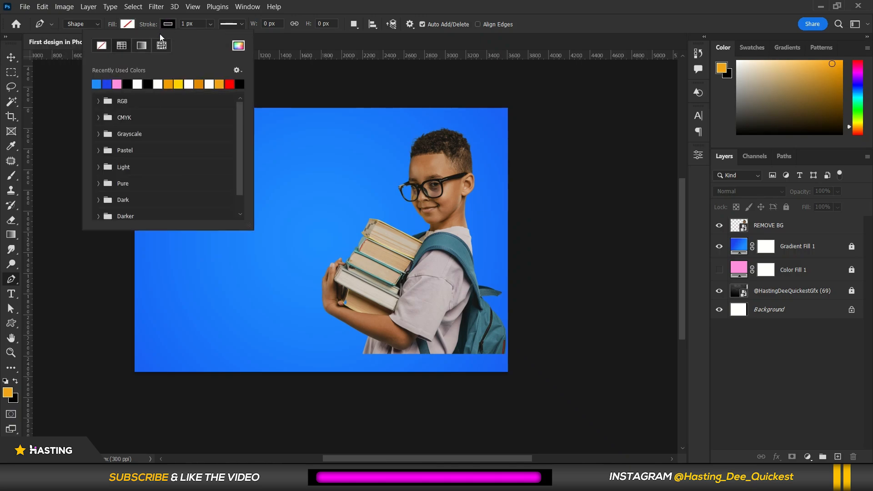
key("Escape")
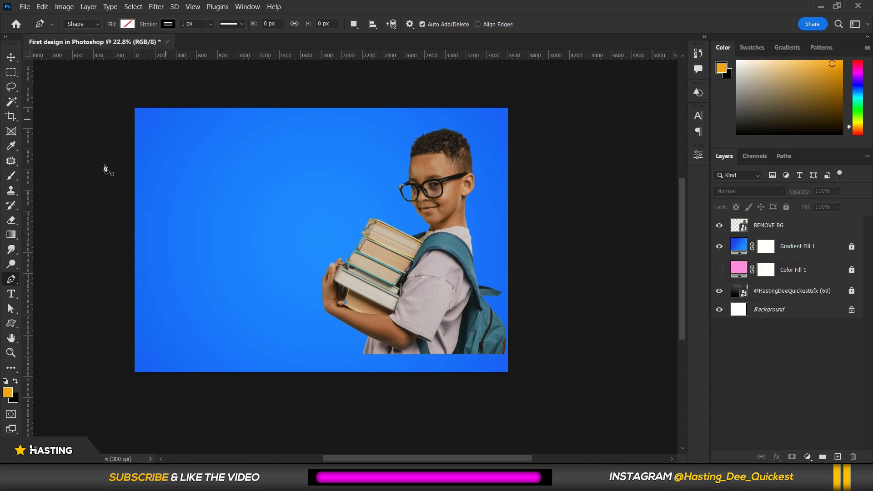
Draw a closed wave-shaped path spanning the lower part of the canvas.
scroll(136, 220, "up", 1)
scroll(136, 220, "down", 1)
left_click(81, 223)
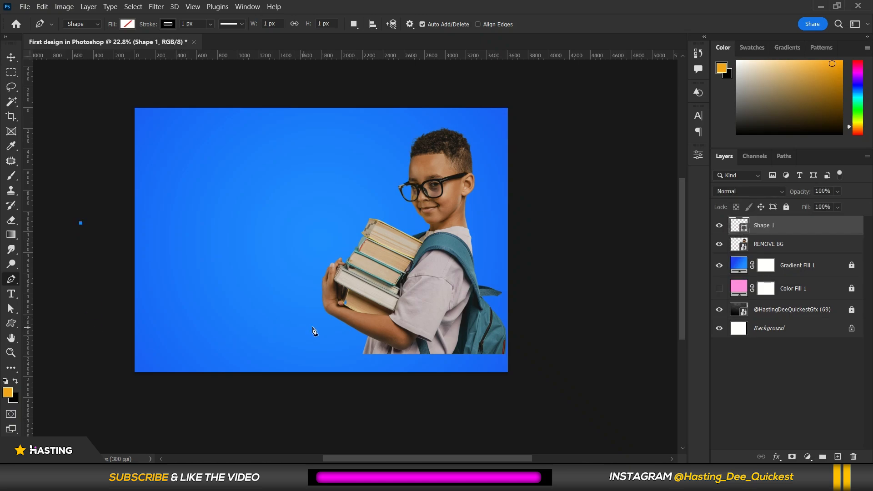
left_click_drag(312, 327, 443, 265)
left_click(552, 350)
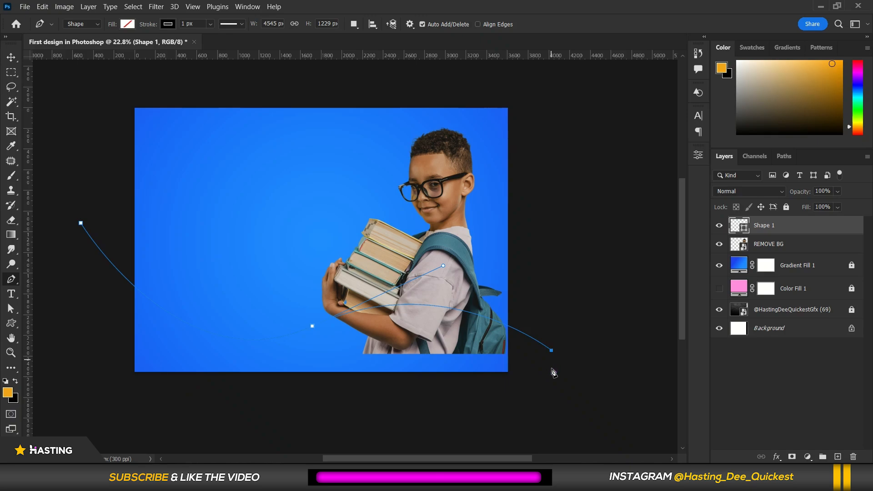
left_click(553, 399)
left_click(87, 401)
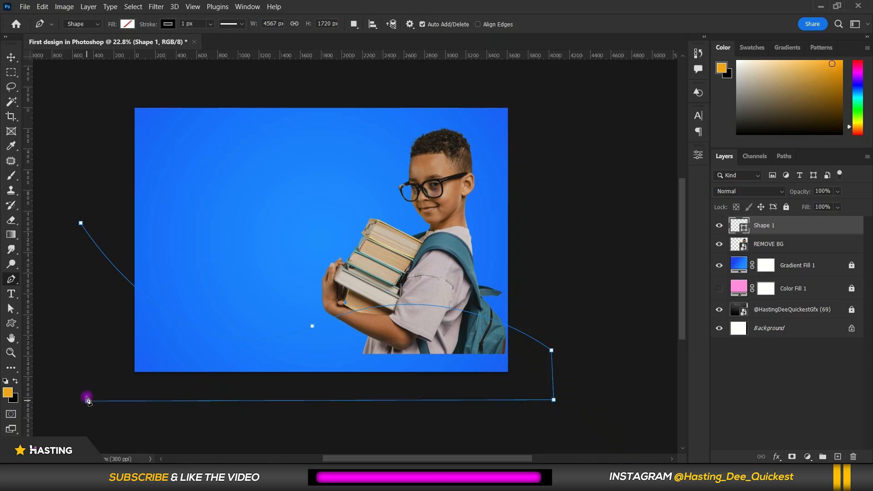
left_click(81, 223)
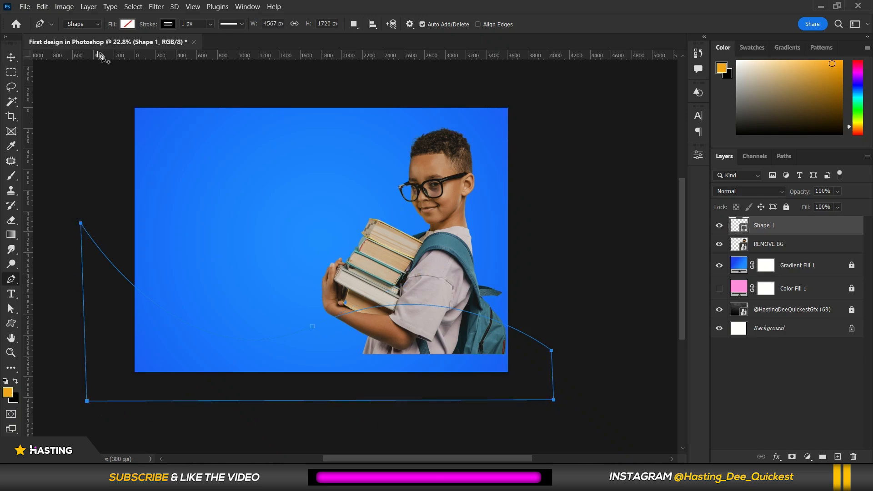
Fill the wave shape pink and give it a white stroke of 26.52 px.
left_click(127, 24)
left_click(78, 82)
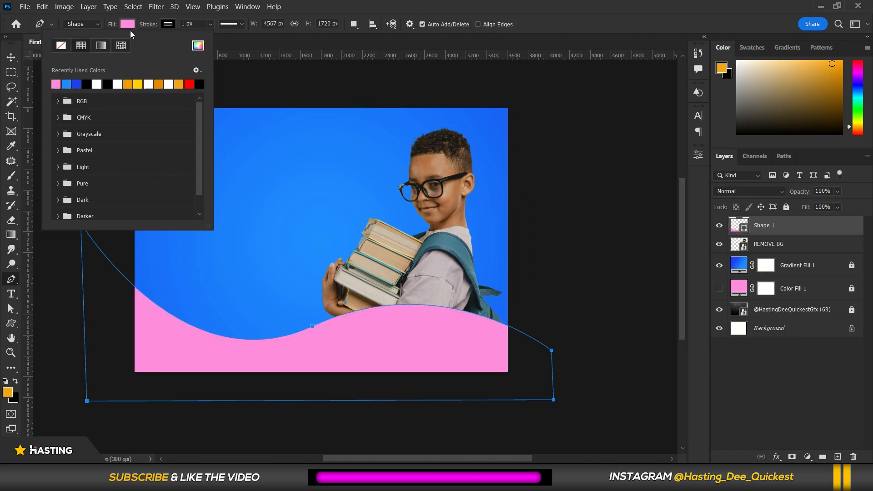
left_click(167, 25)
left_click(137, 84)
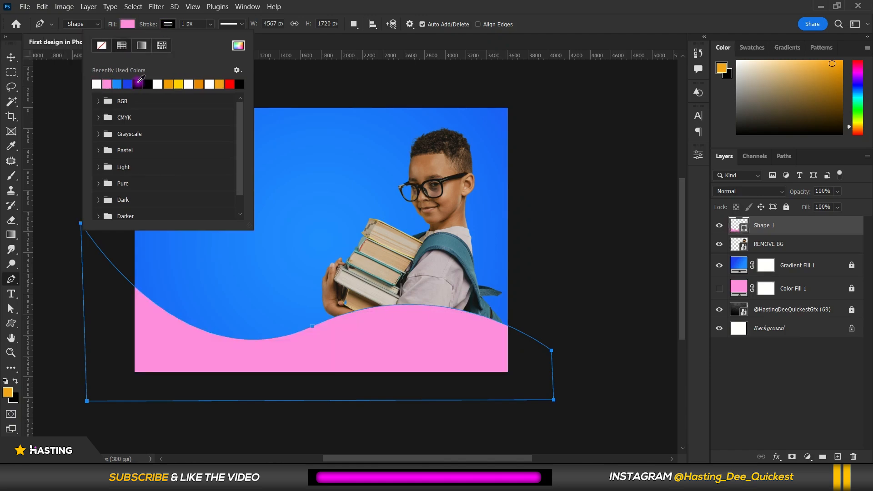
left_click(194, 24)
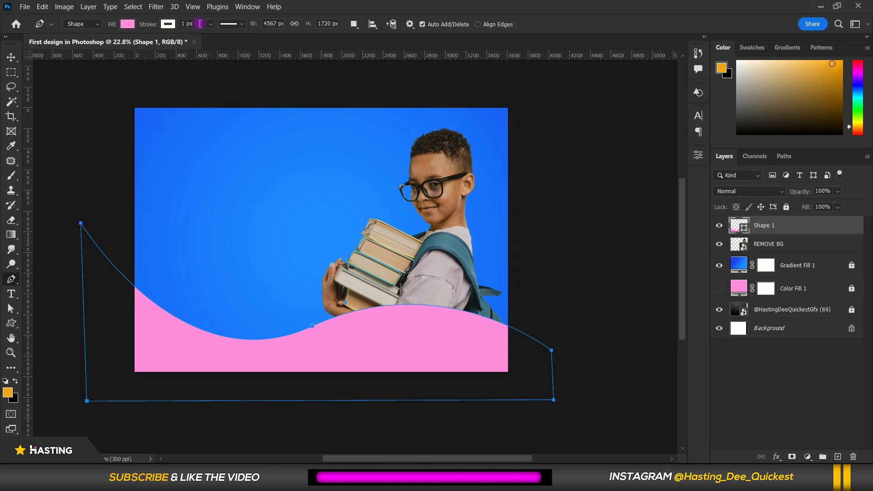
left_click(210, 25)
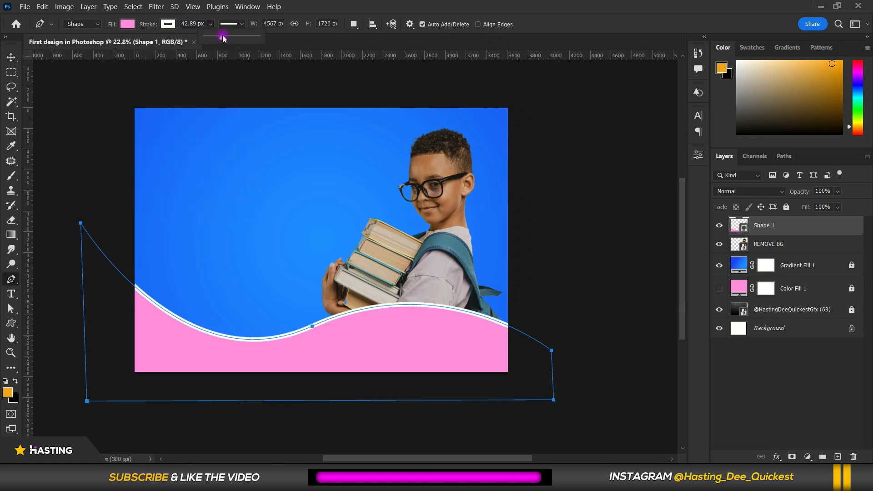
left_click_drag(223, 38, 216, 39)
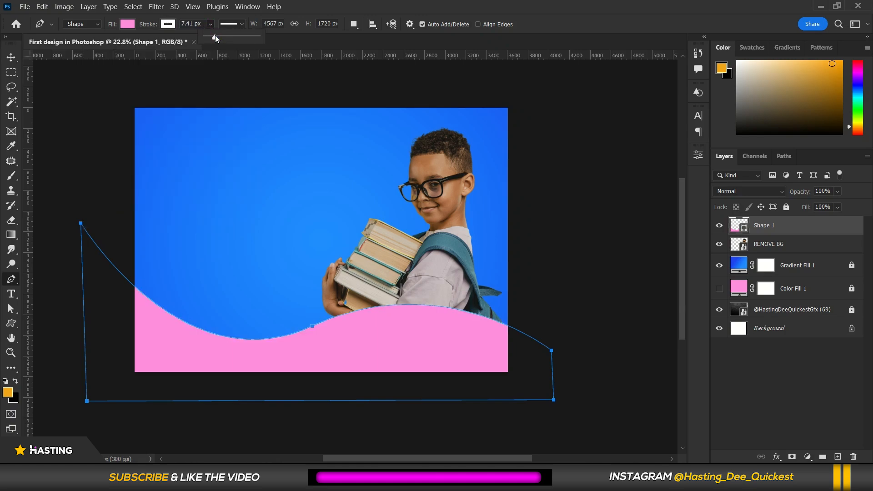
Select the wave shape layer and delete it.
key("v")
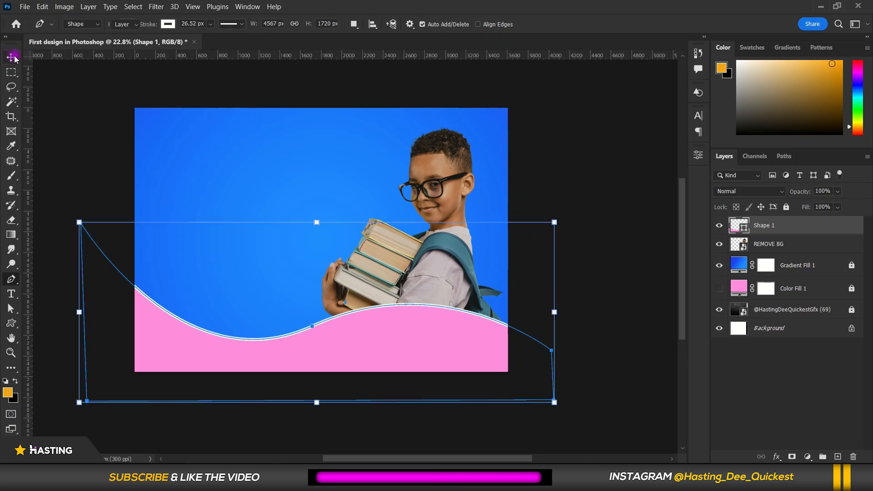
left_click(527, 385)
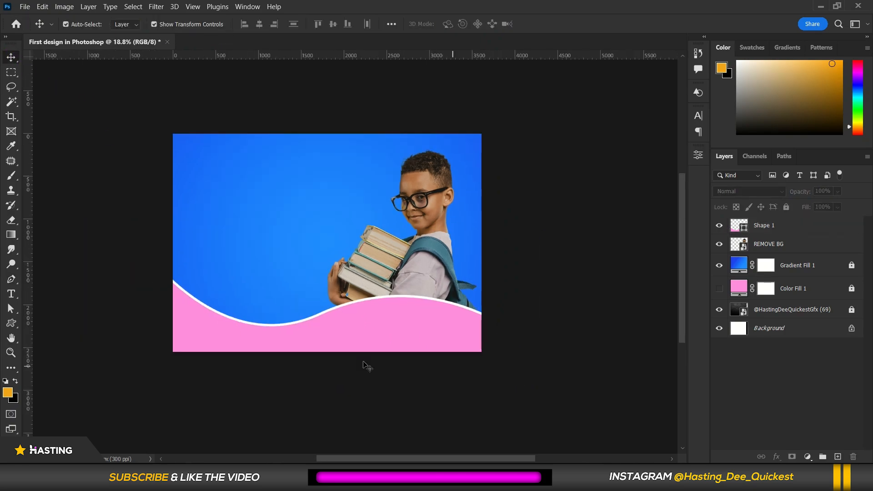
mouse_move(302, 335)
left_mouse_down()
mouse_move(320, 331)
mouse_move(312, 335)
left_mouse_up()
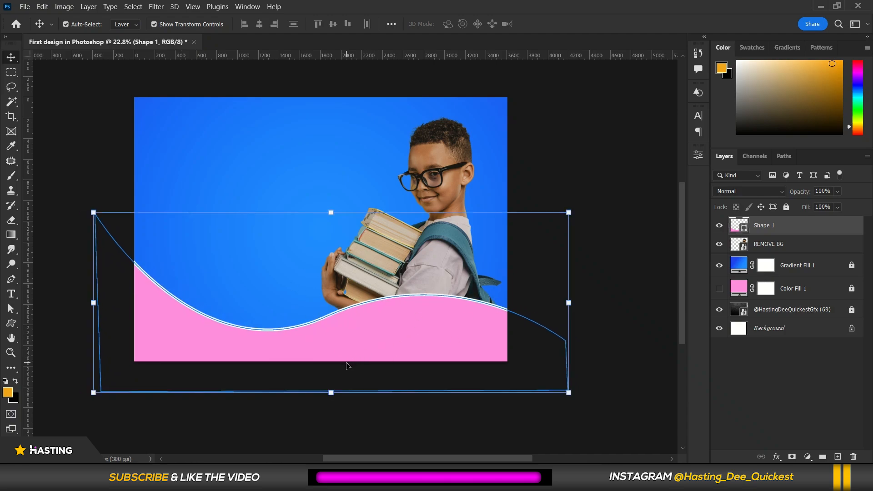
key("Delete")
Draw a closed wave-shaped path with the Pen tool spanning the lower part of the canvas.
left_click(8, 281)
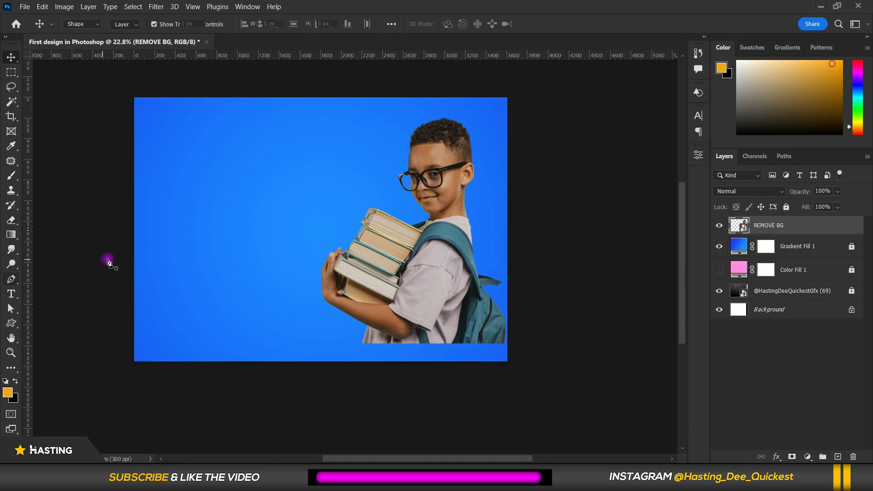
left_click(102, 232)
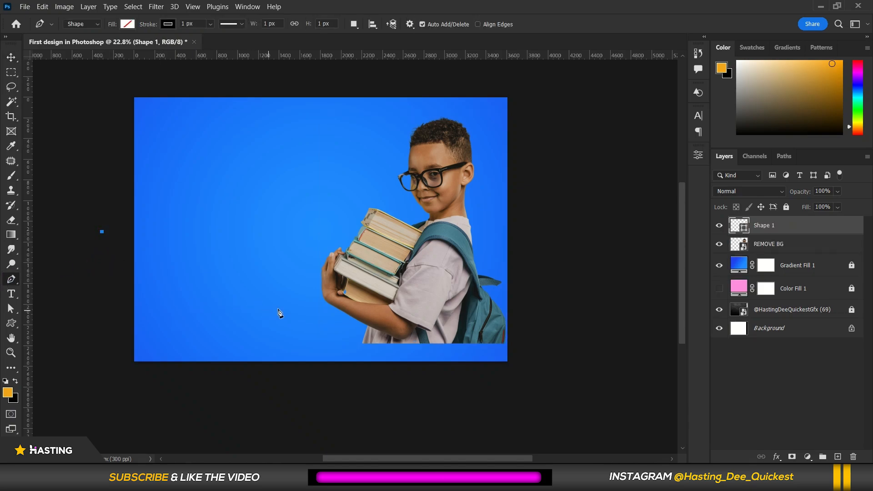
left_click_drag(302, 318, 448, 265)
left_click_drag(541, 334, 549, 385)
left_click(104, 390)
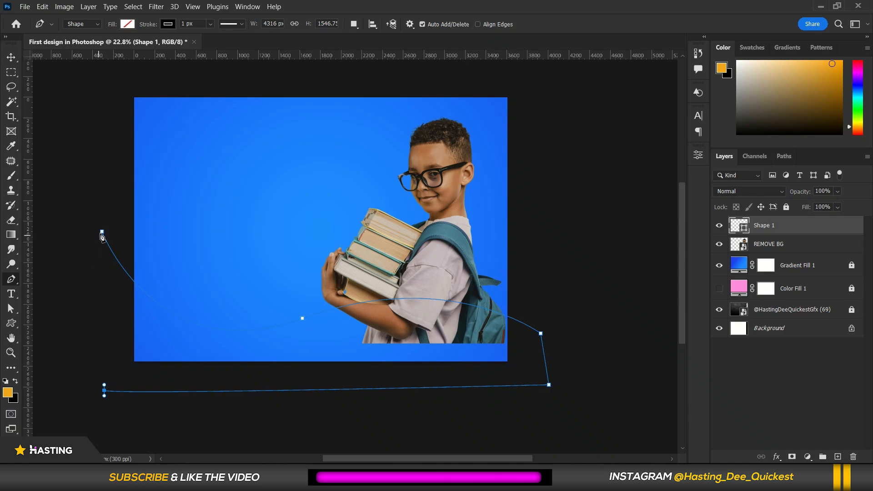
left_click(102, 232)
Fill the wave shape pink and set its stroke to none.
left_click(127, 24)
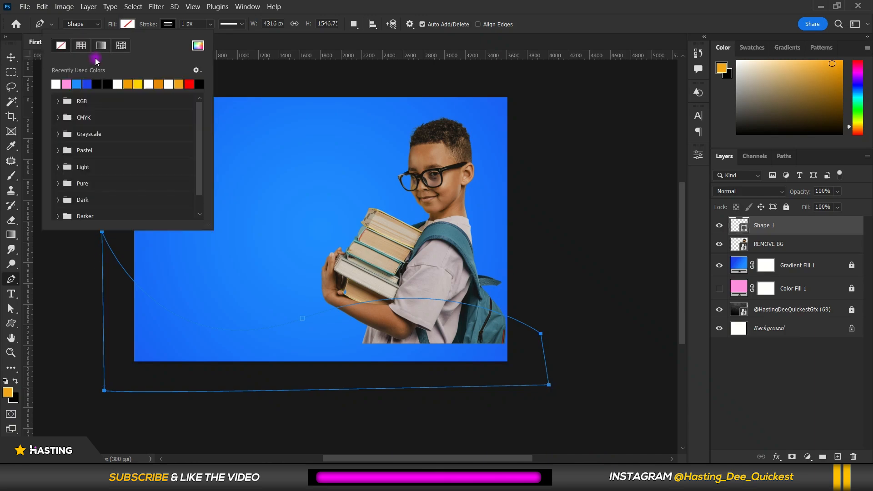
left_click(66, 84)
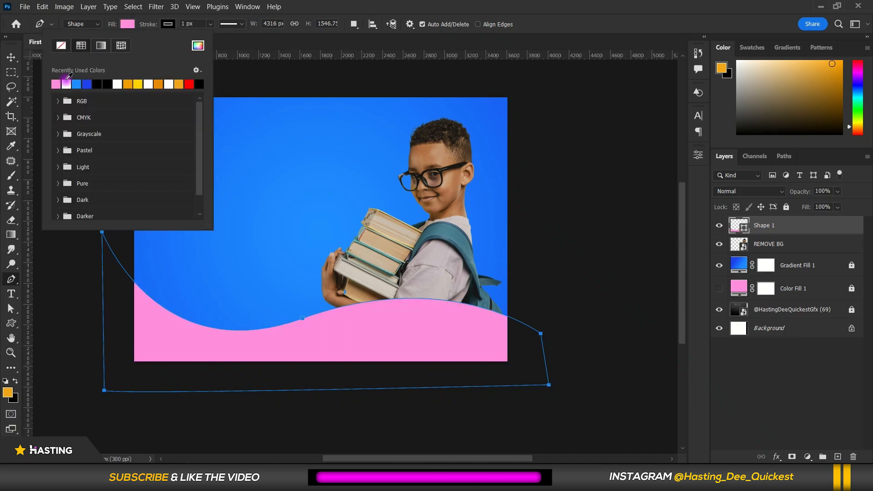
left_click(166, 28)
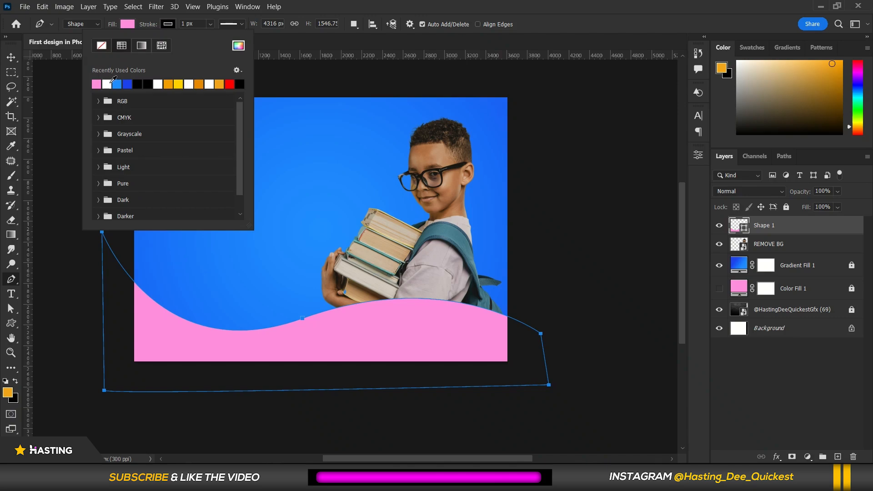
left_click(100, 46)
left_click(35, 73)
left_click(191, 246)
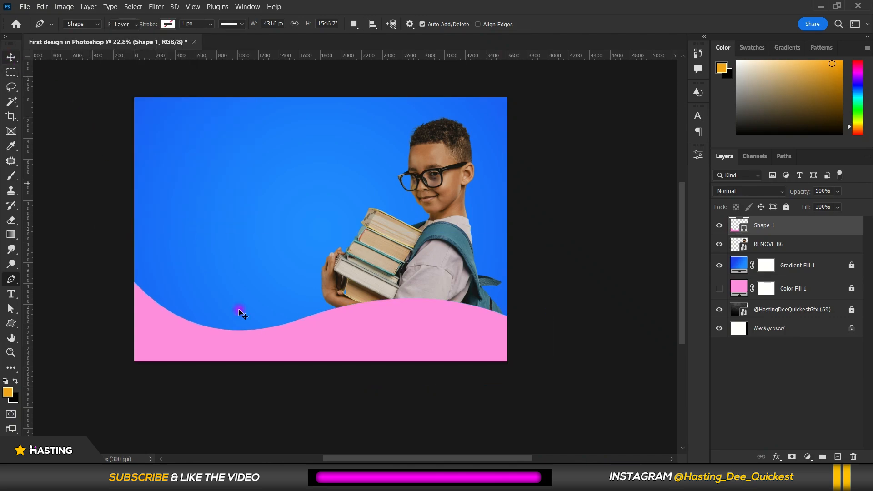
Duplicate the wave shape layer.
key("v")
left_click_drag(327, 337, 331, 334)
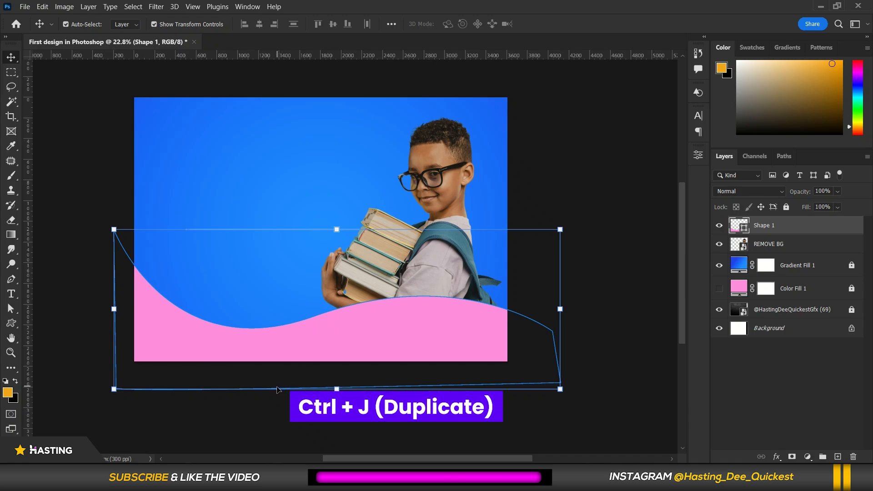
key("ctrl")
key("ctrl+j")
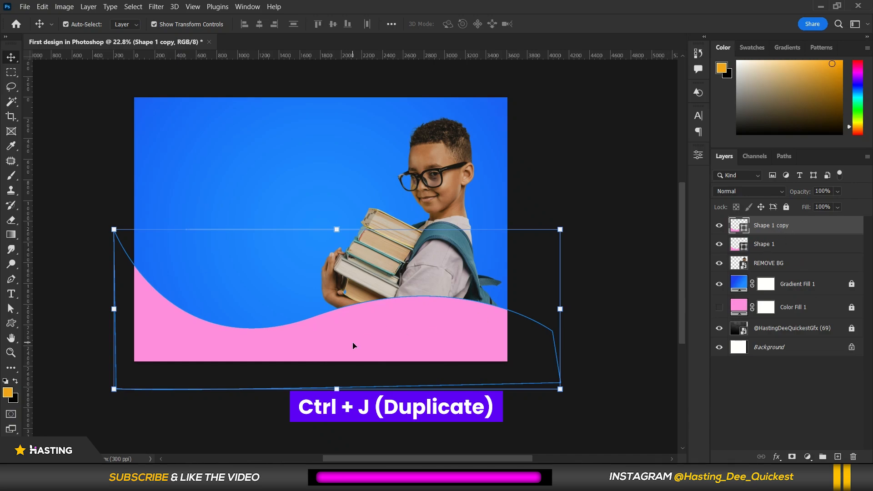
Move the wave copy upward and recolor its fill a deeper pink.
left_click_drag(357, 341, 384, 170)
left_click_drag(352, 195, 326, 239)
left_click(281, 190)
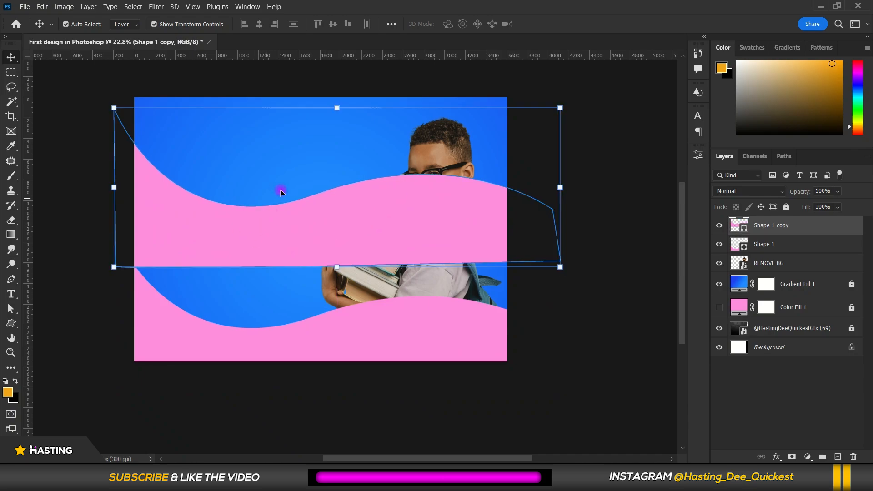
left_click(735, 225)
double_click(735, 225)
left_click_drag(671, 174, 682, 138)
left_click(799, 132)
Move the wave copy down below the original wave and rotate it about -4.7°.
key("v")
left_click_drag(365, 224, 367, 359)
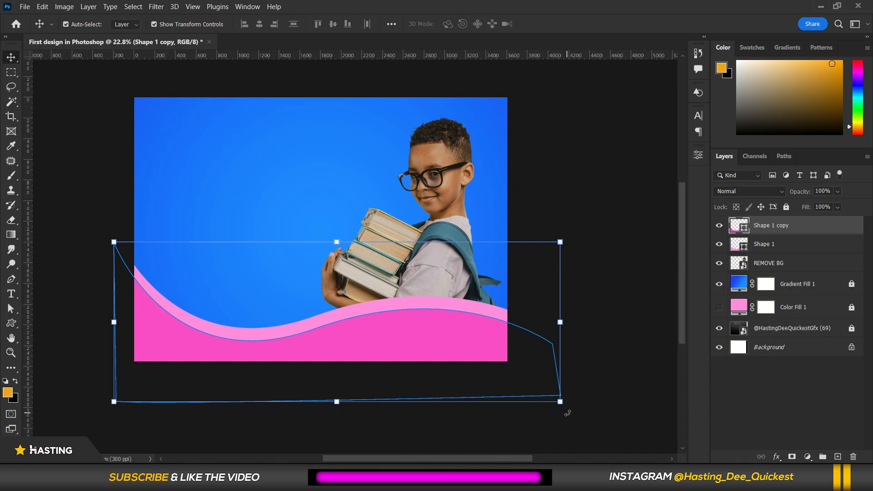
left_click_drag(568, 413, 581, 393)
key("Return")
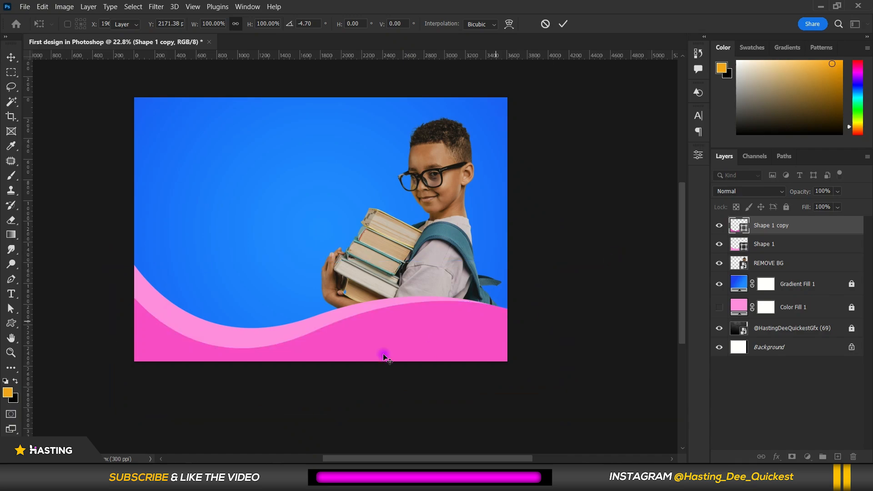
Toggle the visibility of the two wave layers to compare them.
scroll(273, 341, "up", 2)
scroll(276, 339, "down", 3)
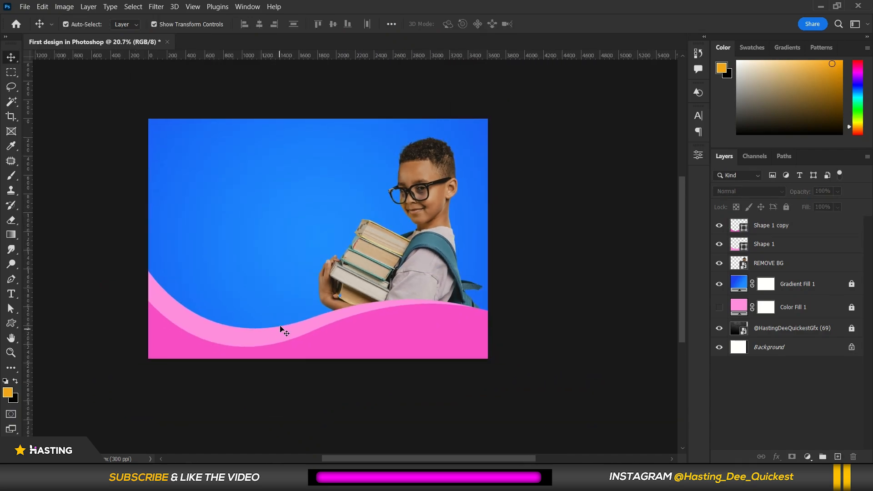
left_click(805, 246)
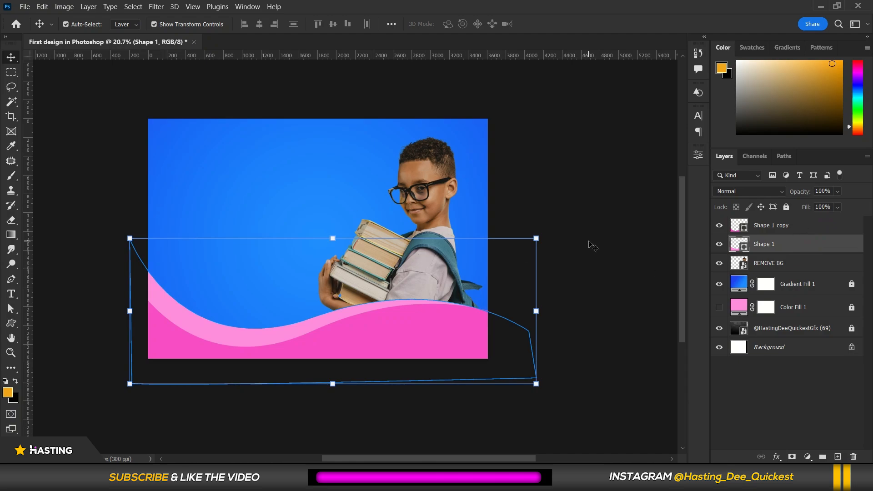
left_click(718, 245)
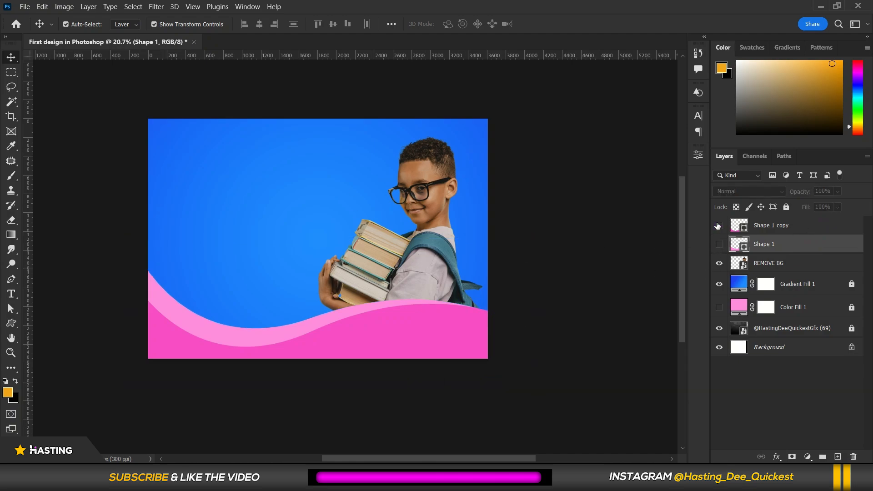
left_click(718, 226)
left_click(719, 226)
left_click(718, 244)
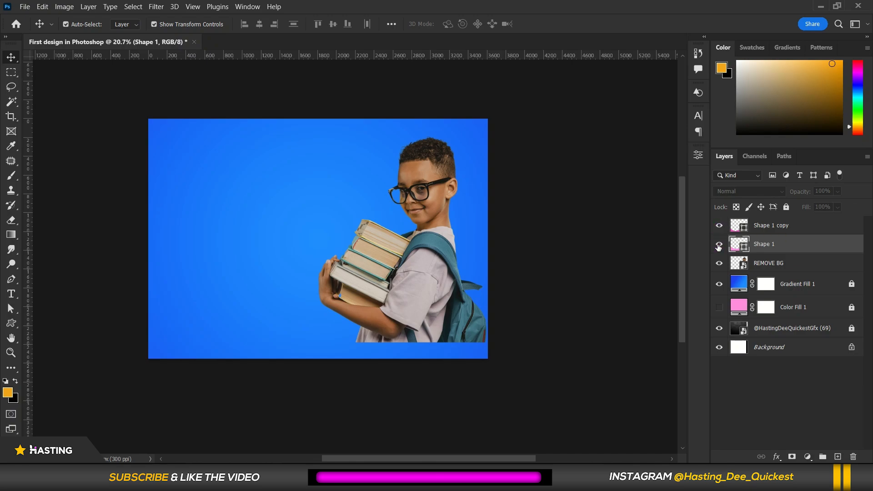
Group both wave layers into a group named shapes and lock the group.
left_click(790, 225, "shift")
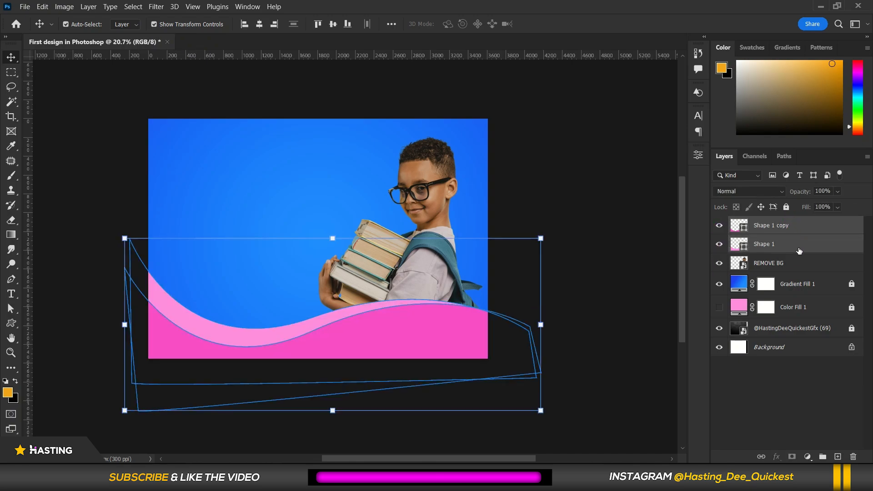
left_click(822, 457)
double_click(763, 224)
key("BackSpace")
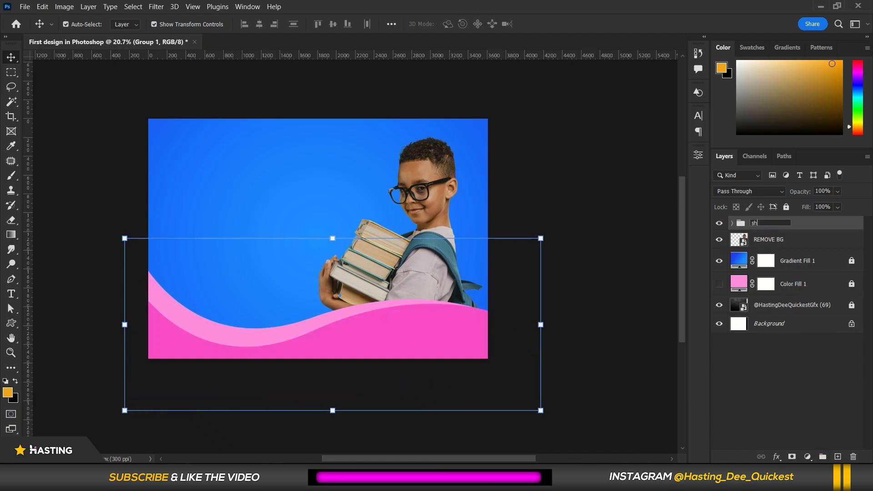
key("Return")
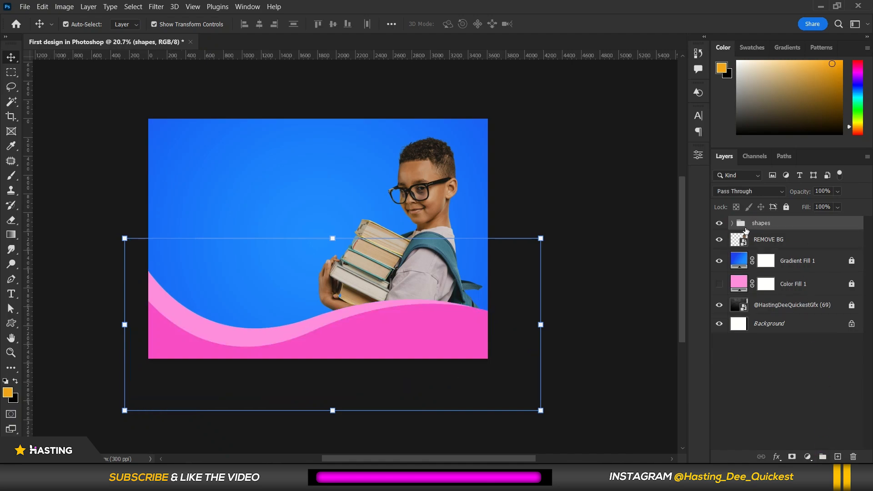
left_click(786, 207)
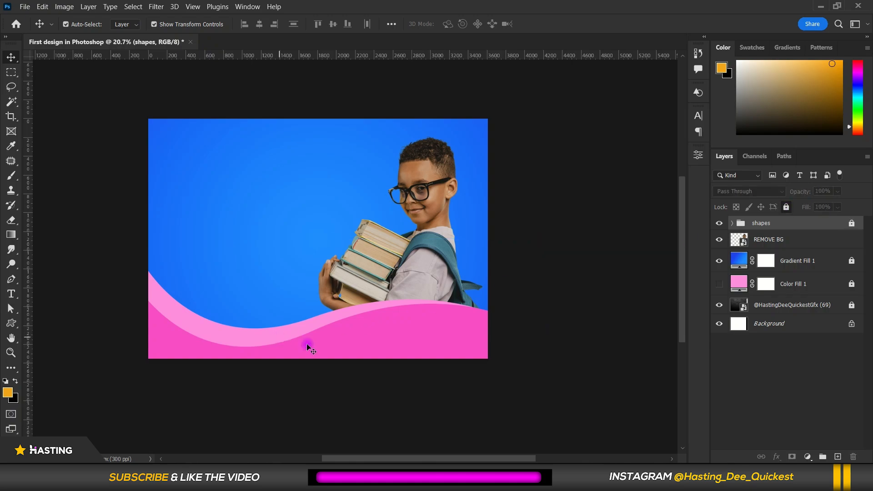
Try to move the locked wave shapes on the canvas.
left_click_drag(233, 333, 250, 368)
left_click_drag(226, 292, 243, 362)
left_click_drag(219, 272, 241, 316)
left_click_drag(227, 271, 228, 369)
left_click_drag(189, 314, 176, 219)
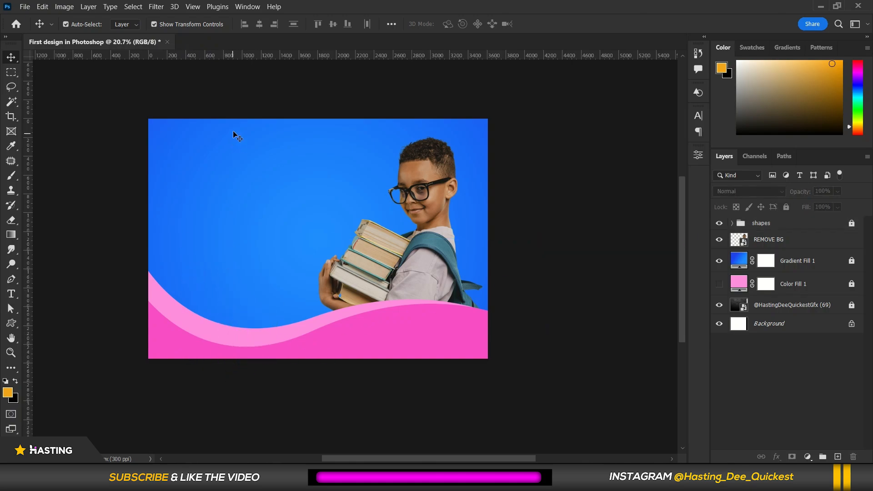
Add a text layer near the top-left of the canvas and replace its placeholder with Back.
scroll(233, 131, "up", 1)
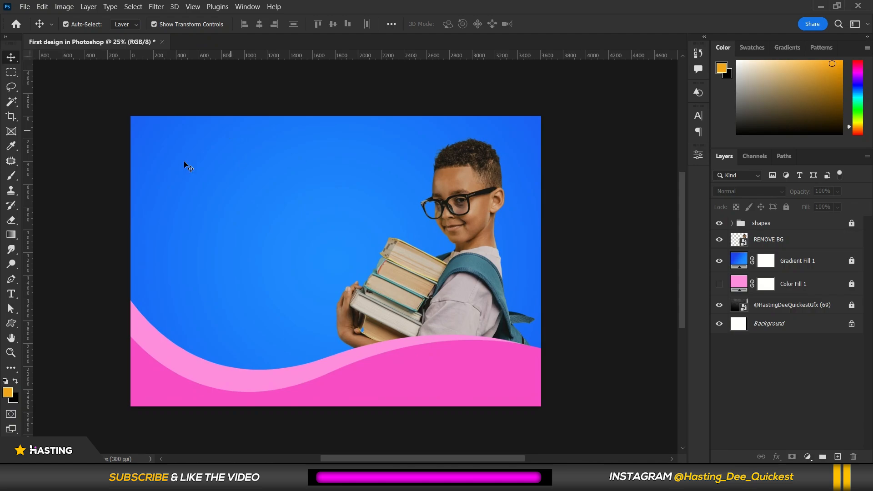
left_click(14, 296)
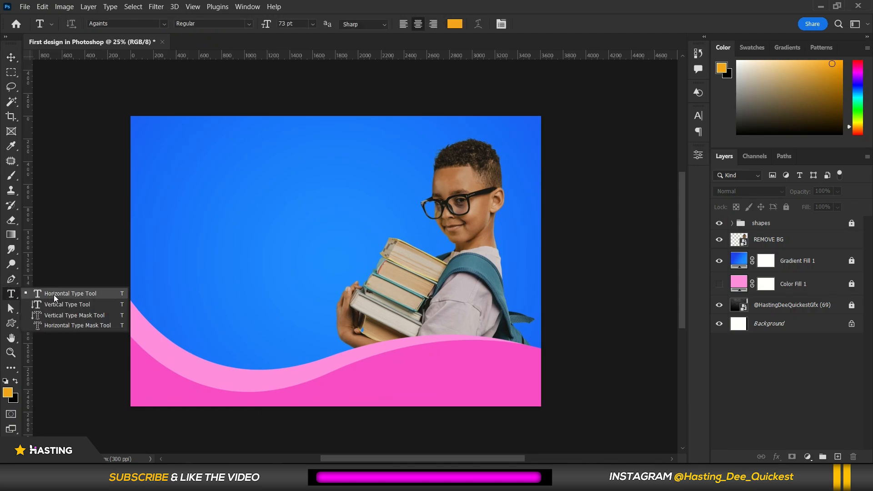
left_click(63, 283)
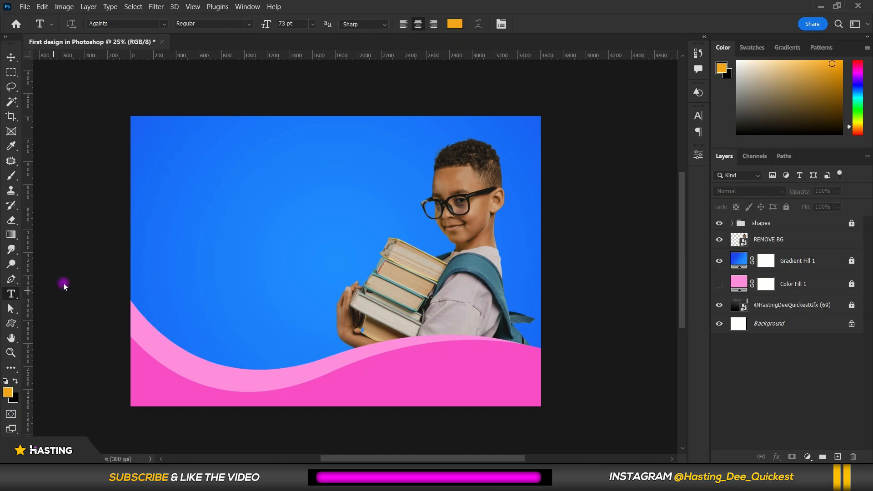
left_click(175, 178)
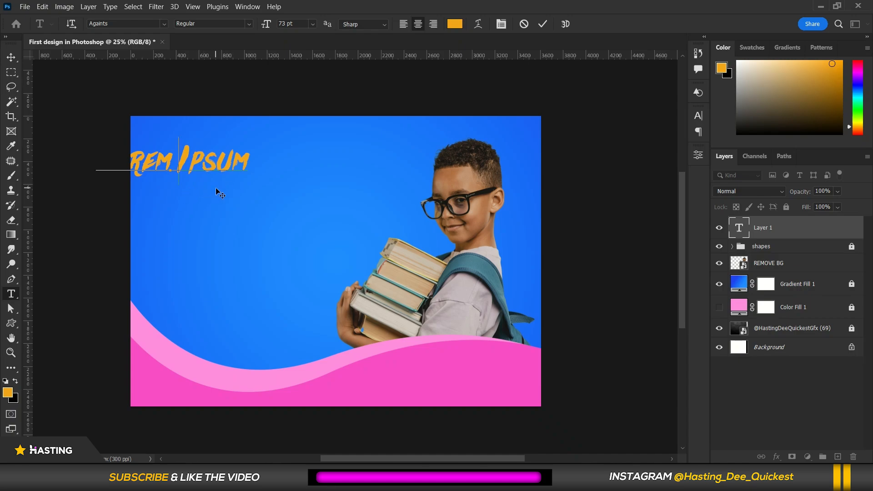
left_click_drag(212, 190, 292, 206)
triple_click(290, 189)
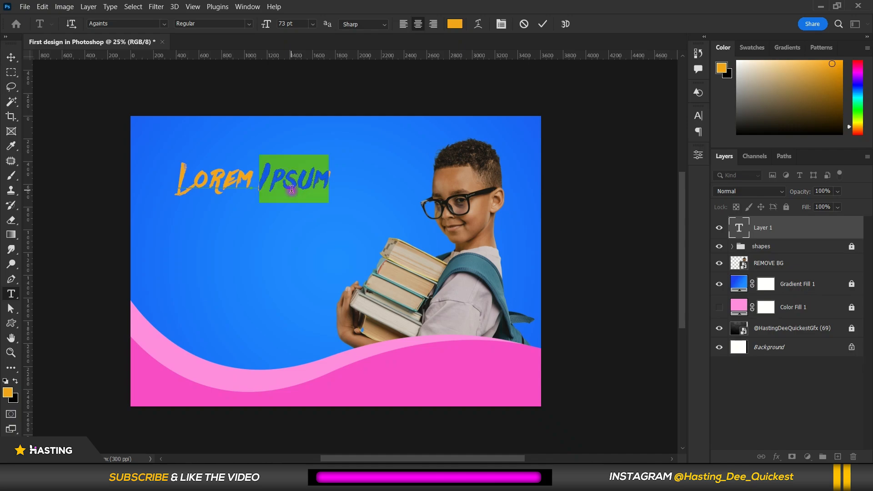
type("BA")
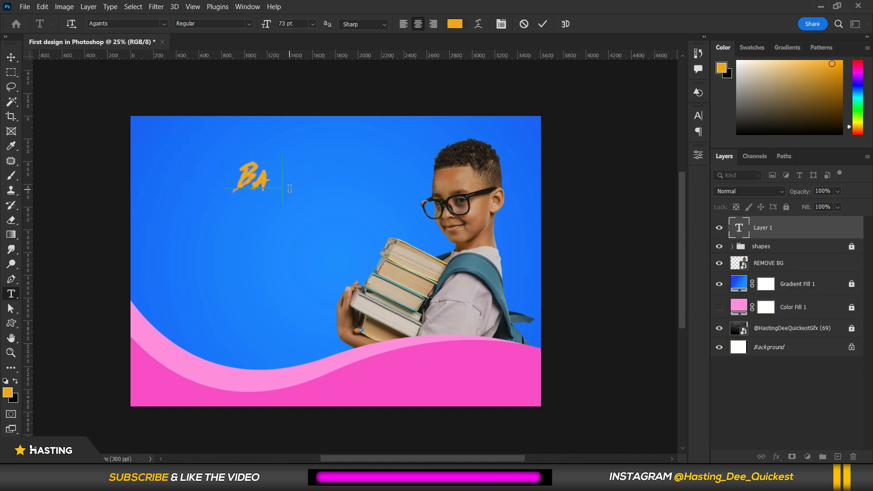
type("CK")
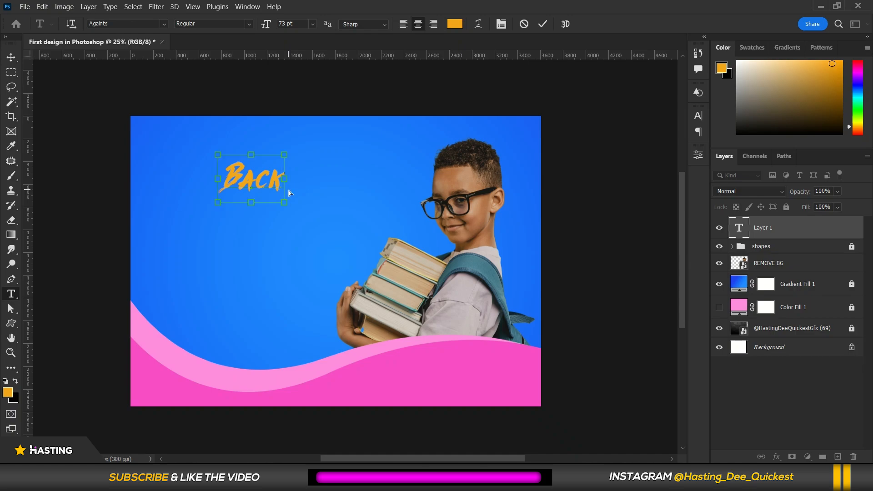
Change the text's font to Dee Quickest Sans Regular.
key("ctrl+a")
left_click(116, 23)
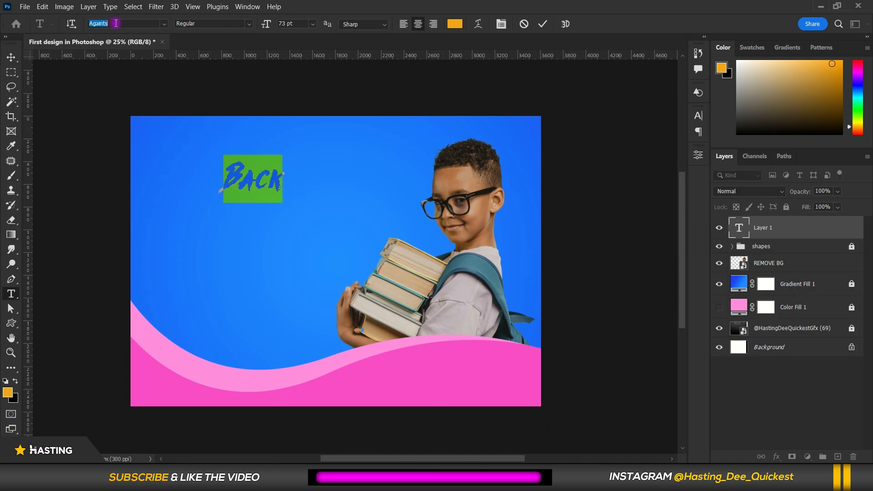
left_click(164, 23)
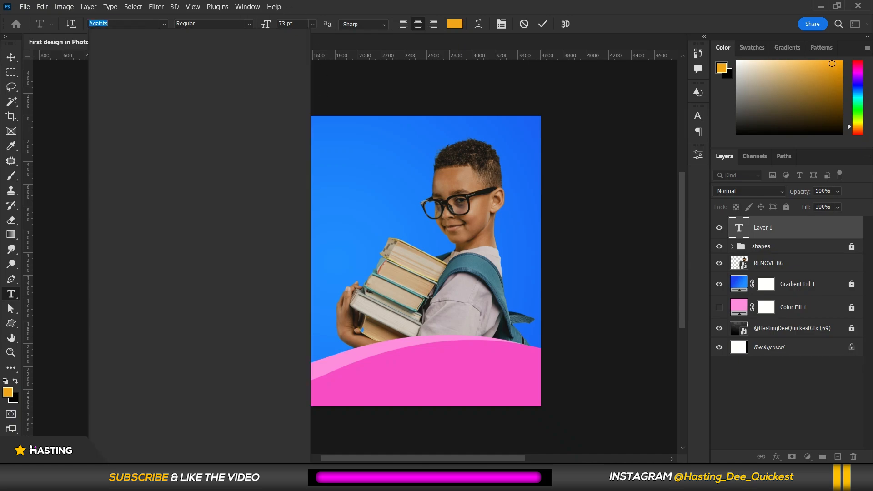
type("Dee Quickest Sans")
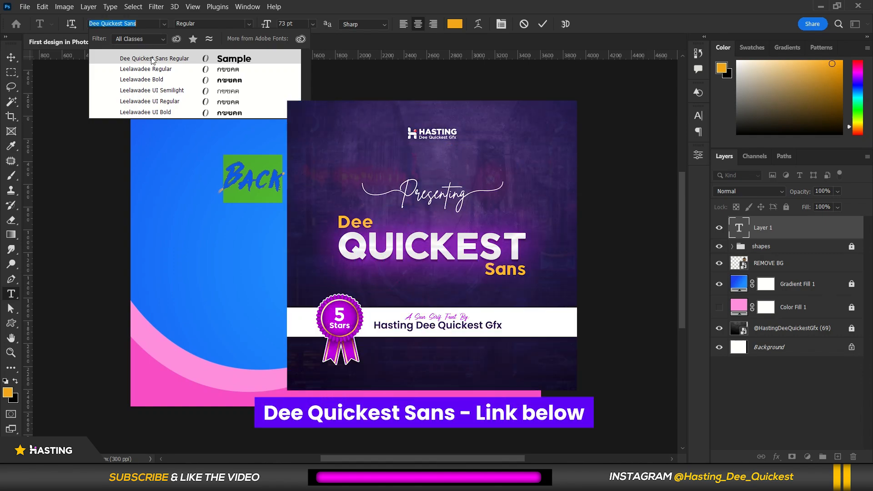
left_click(154, 59)
left_click(305, 177)
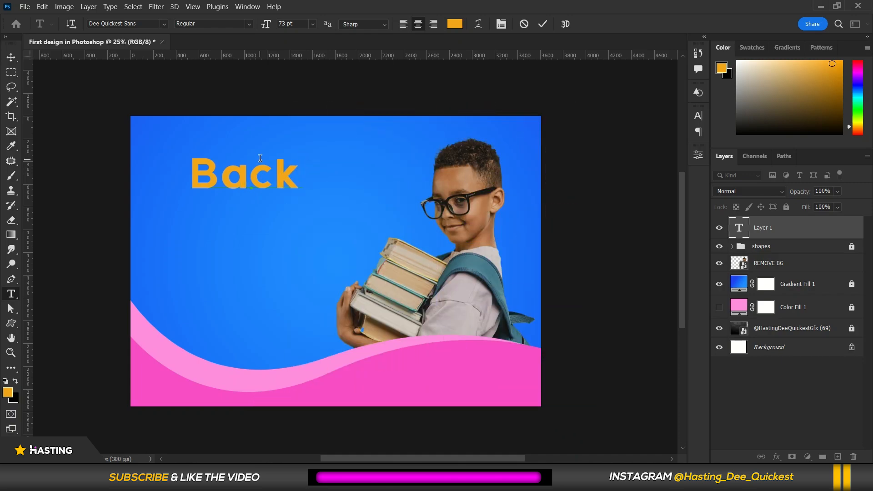
Change the Back text colour to white (ffffff) and commit the text.
double_click(276, 179)
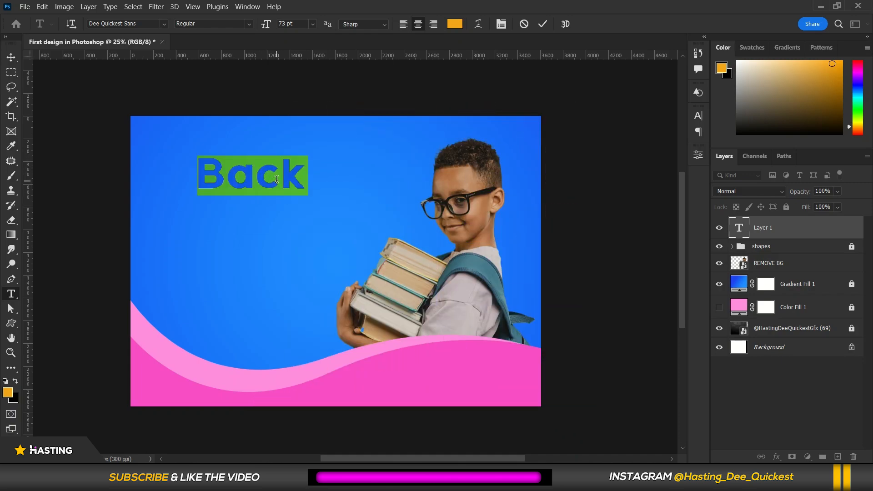
left_click(454, 23)
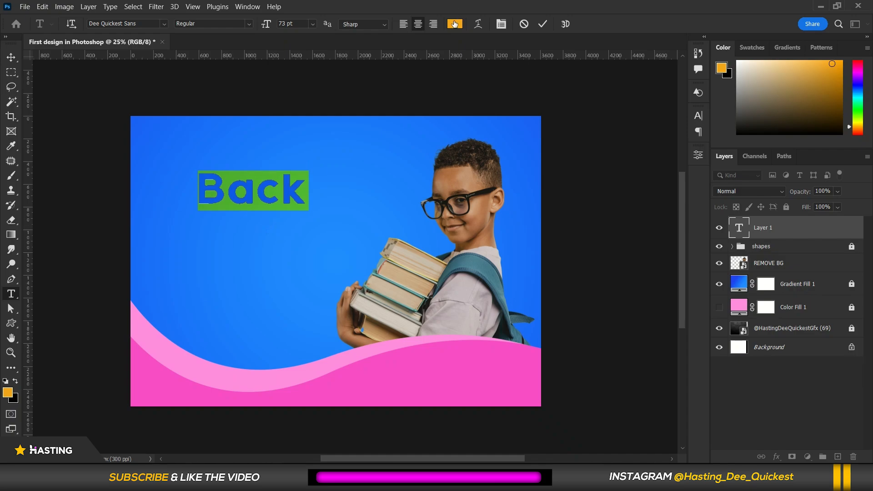
left_click_drag(591, 154, 559, 123)
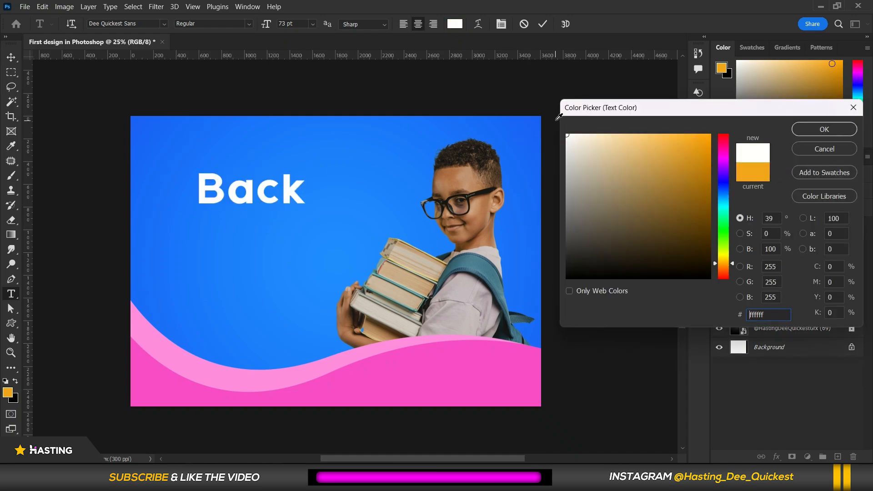
left_click(824, 129)
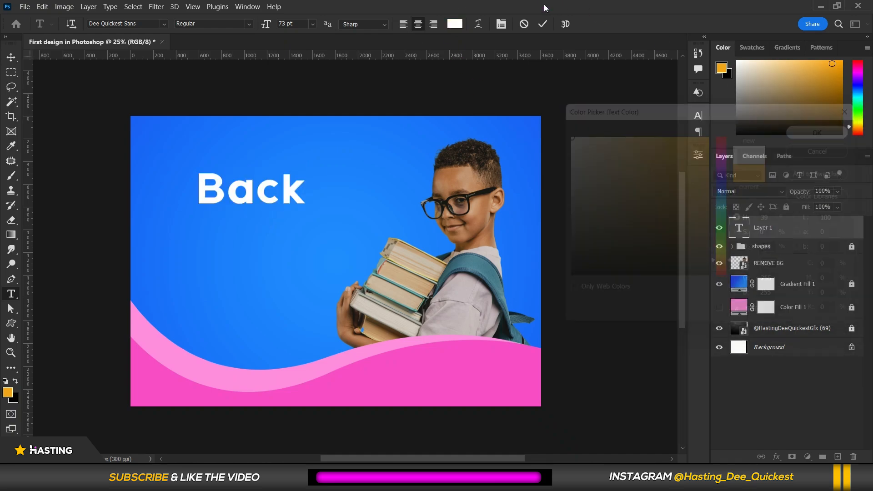
key("ctrl+Return")
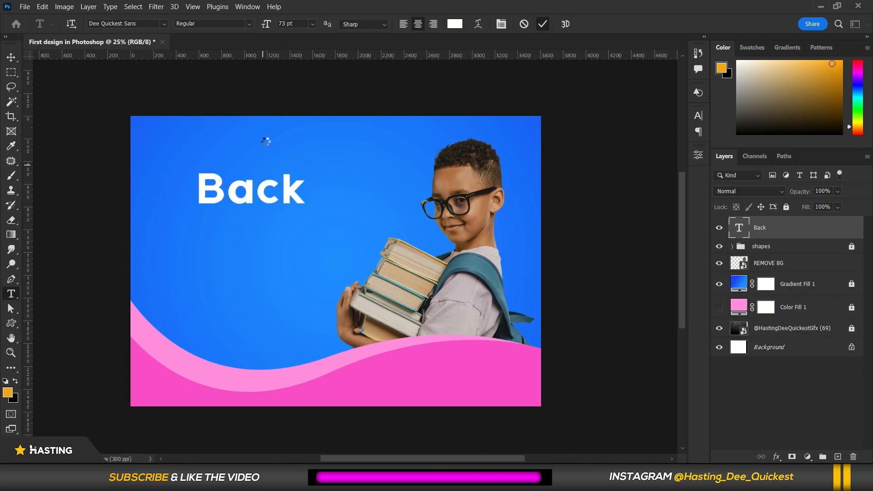
Move the Back text slightly right and down on the canvas.
scroll(291, 154, "down", 1)
scroll(255, 215, "up", 2)
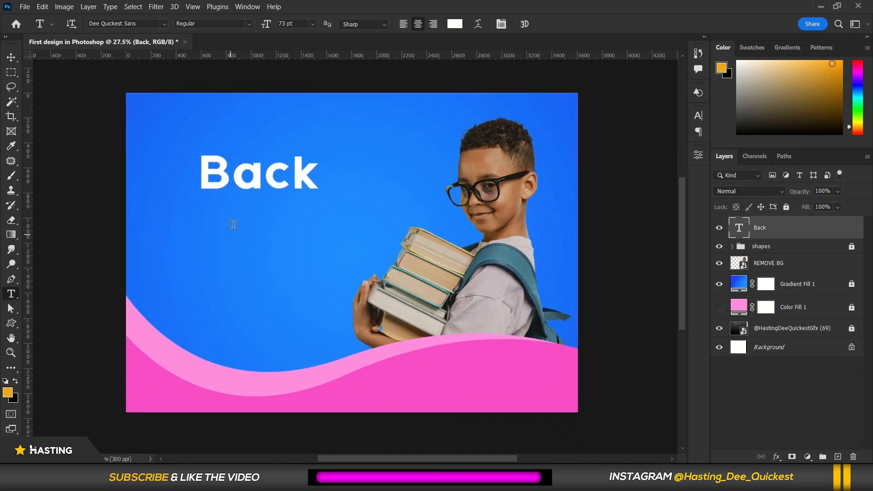
left_click(12, 58)
mouse_move(258, 169)
left_mouse_down()
mouse_move(255, 176)
mouse_move(265, 173)
left_mouse_up()
double_click(265, 174)
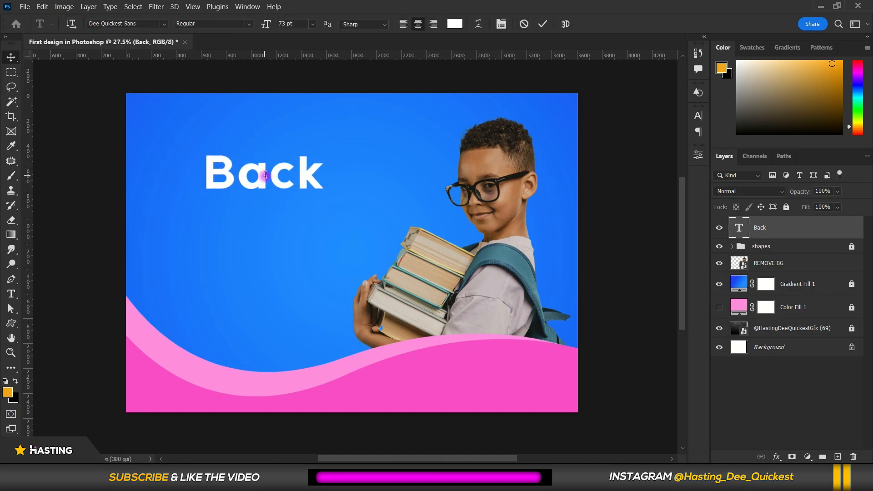
left_click(525, 25)
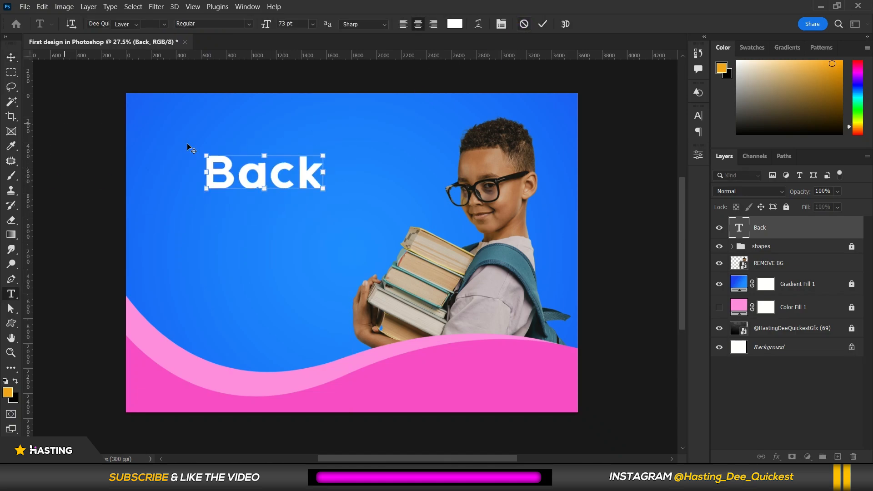
key("v")
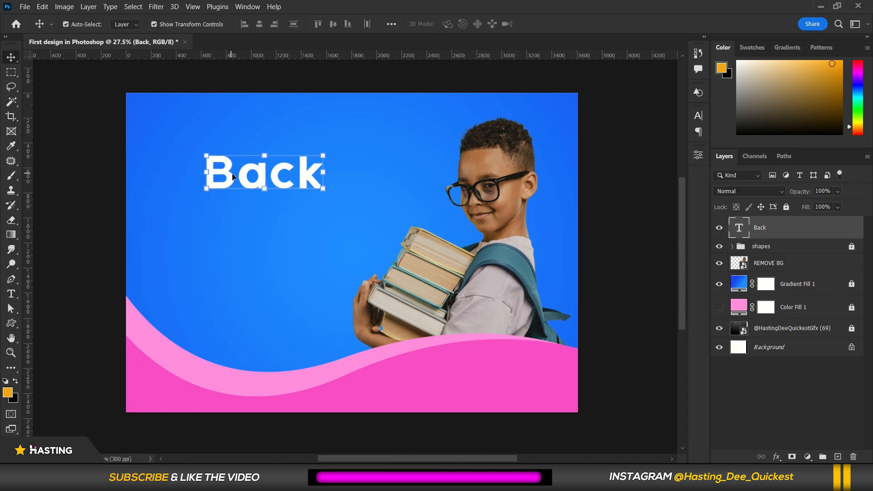
left_click(737, 226)
Edit the text so it reads Back on the first line and To on the second line.
double_click(309, 177)
left_click(315, 168)
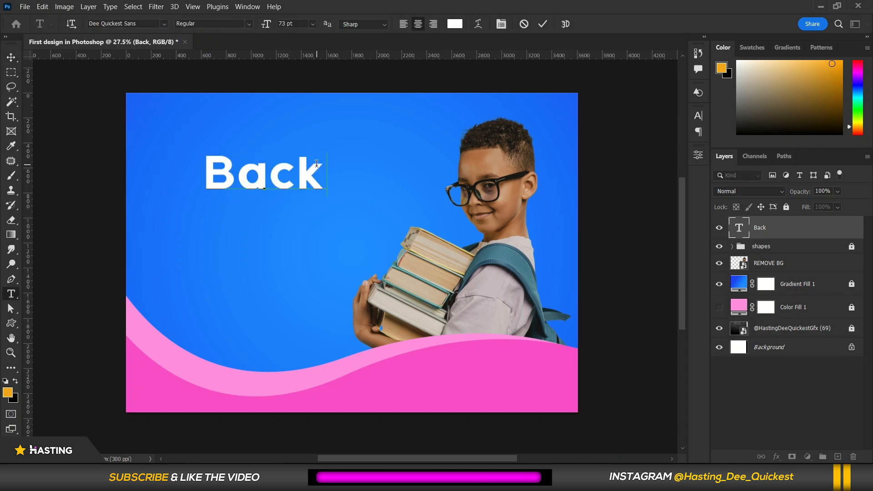
type("T")
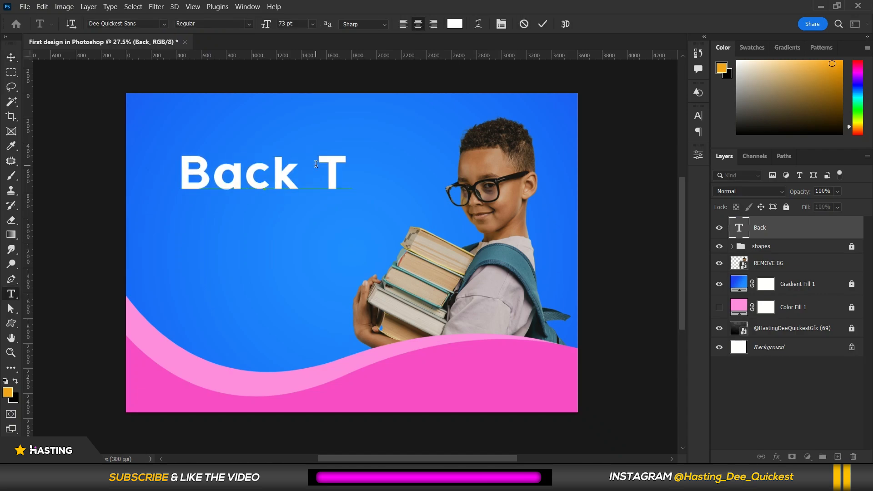
type("o")
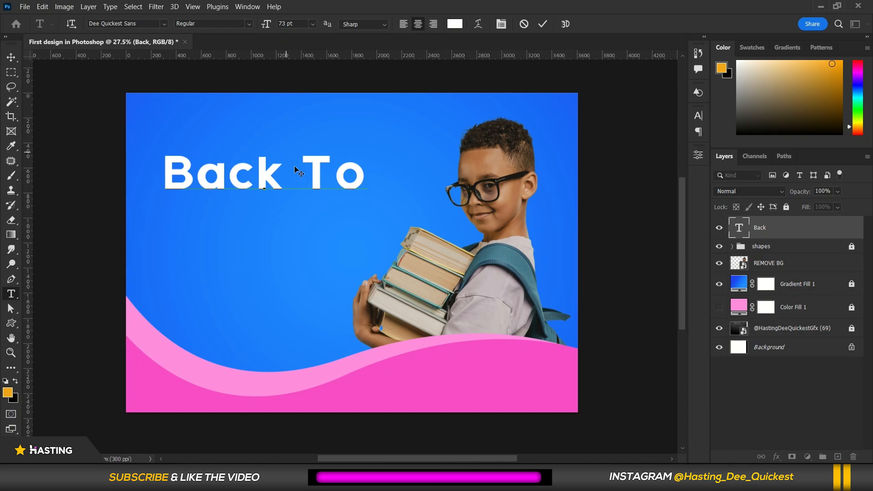
left_click_drag(311, 215, 328, 250)
left_click(323, 195)
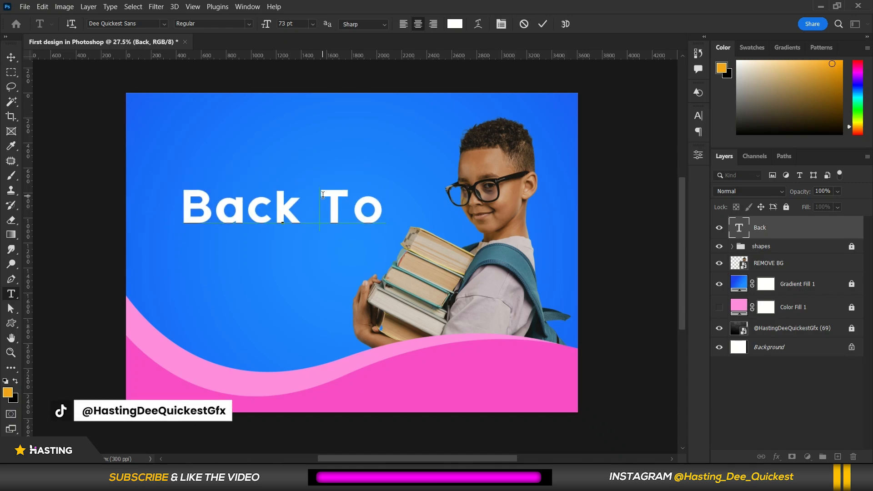
left_click(321, 192)
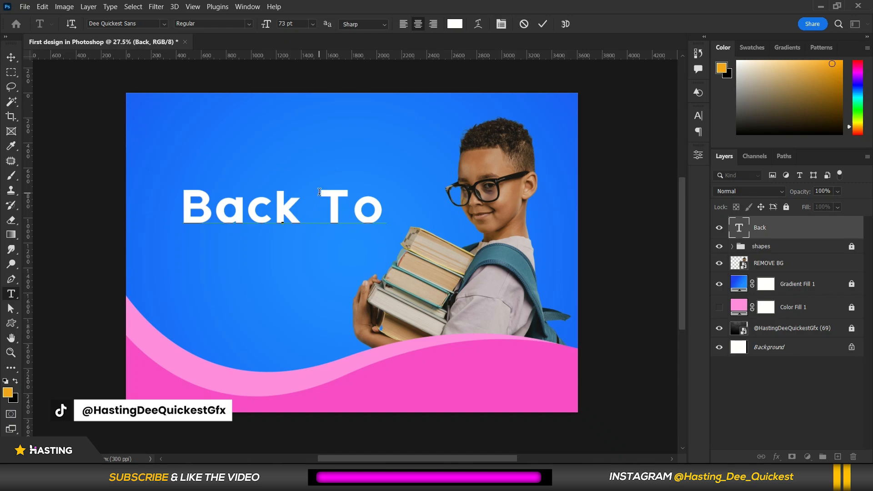
key("Return")
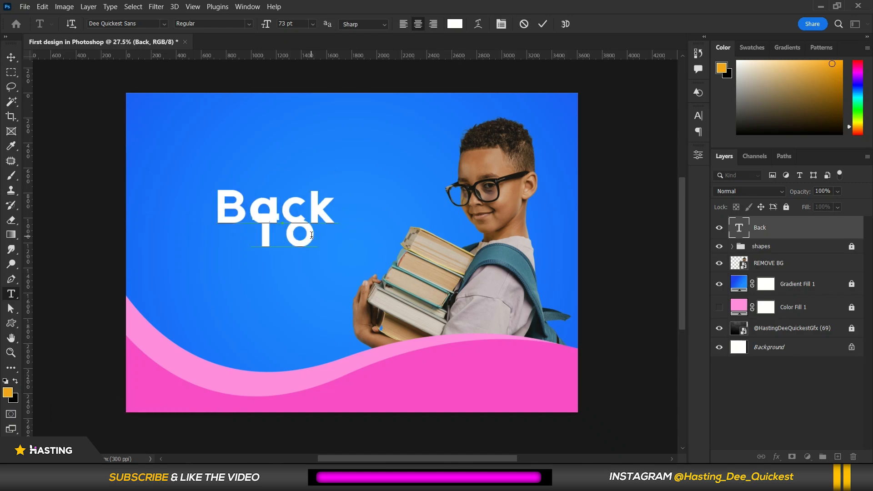
left_click(260, 243)
left_click(243, 240)
key("ctrl+a")
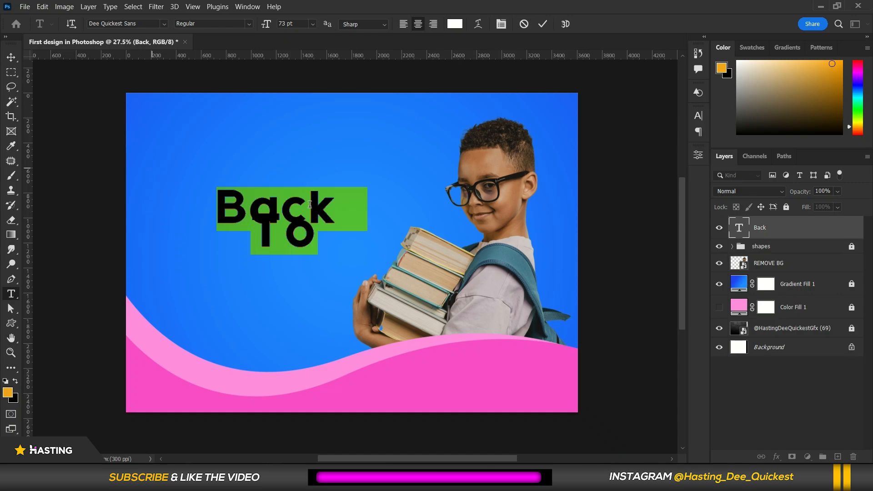
left_click(355, 208)
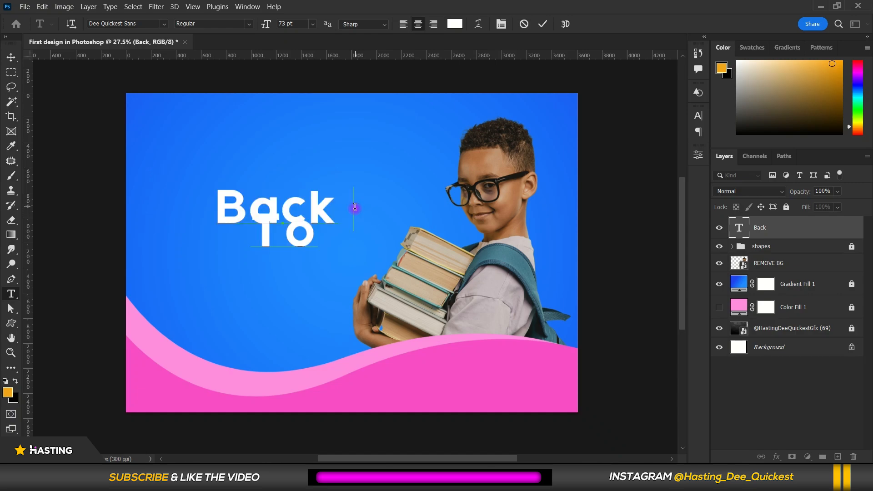
key("BackSpace")
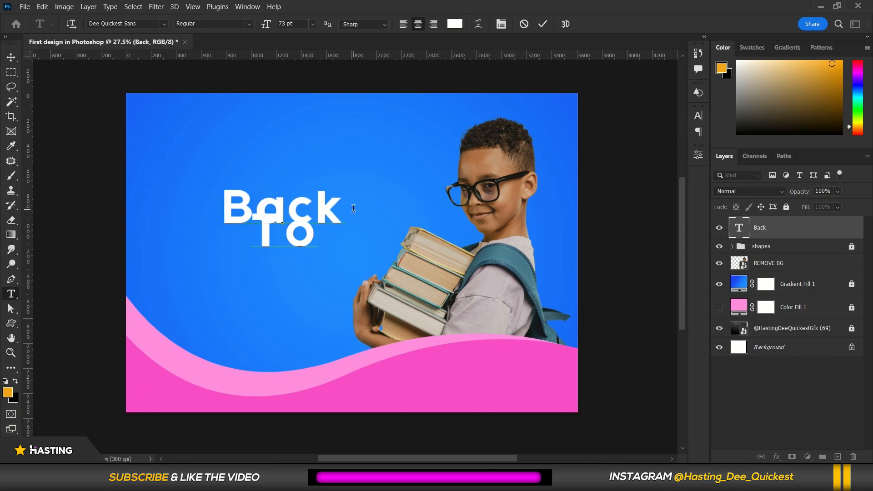
key("BackSpace")
left_click_drag(321, 240, 166, 148)
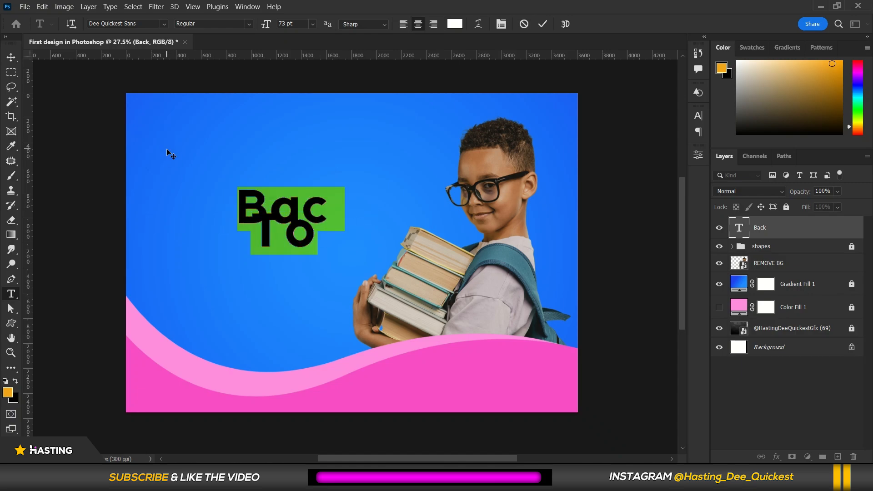
type("Back")
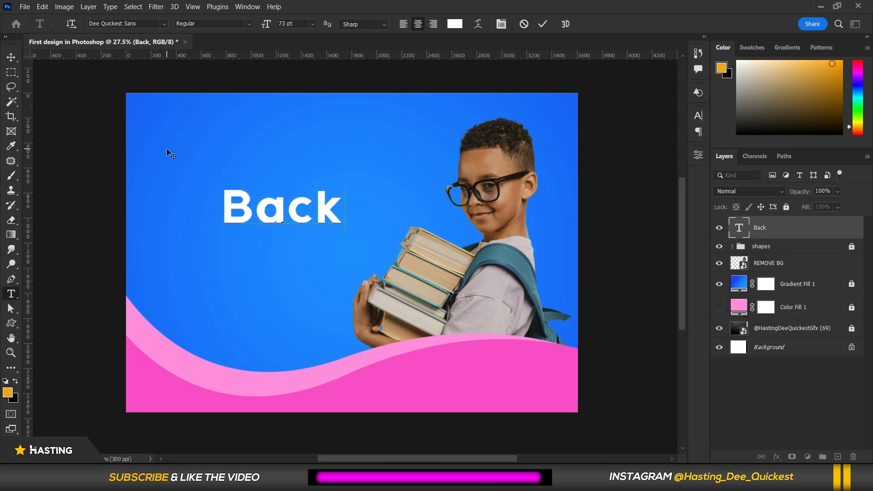
key("Return")
type("To")
Select all the text and set its leading to Auto in the Character panel.
key("ctrl+a")
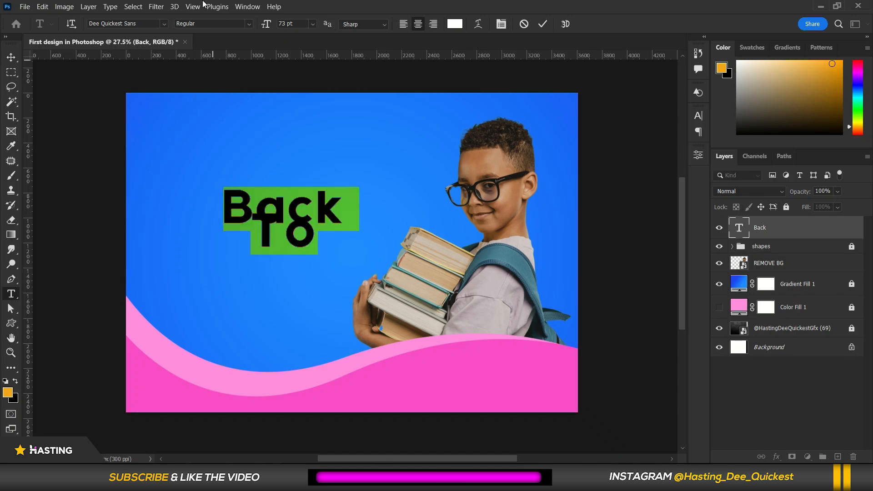
left_click(501, 23)
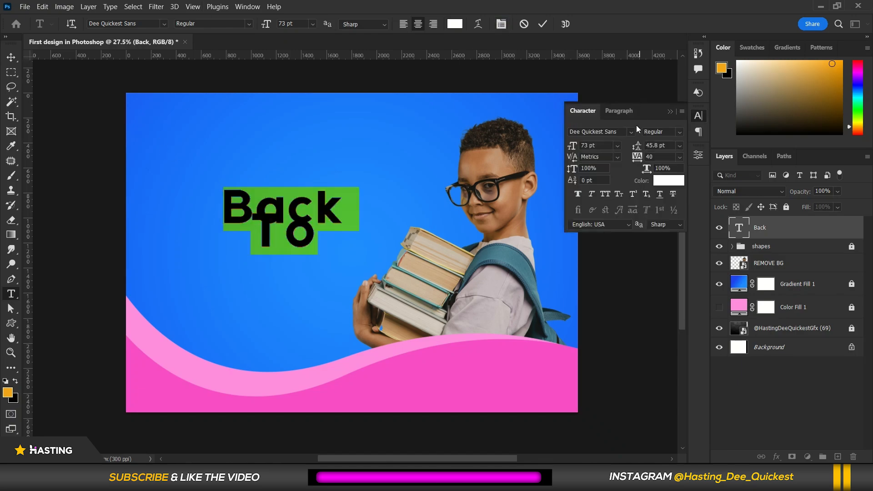
left_click(501, 24)
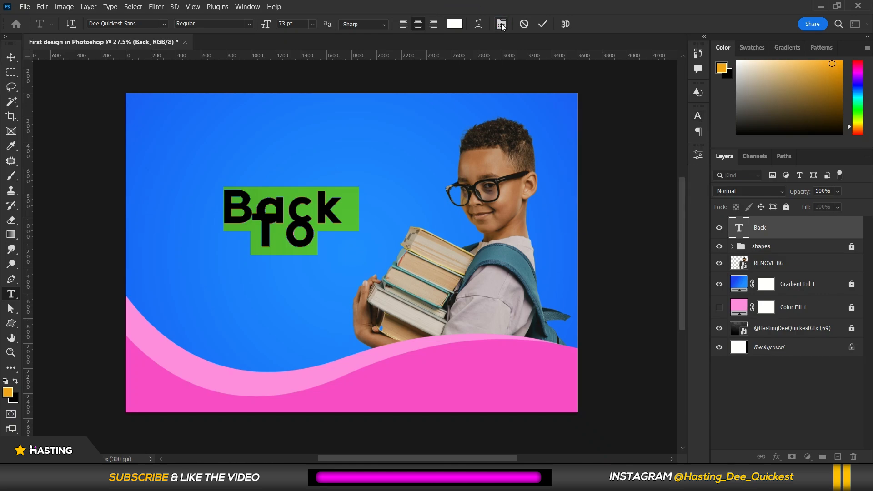
left_click(501, 24)
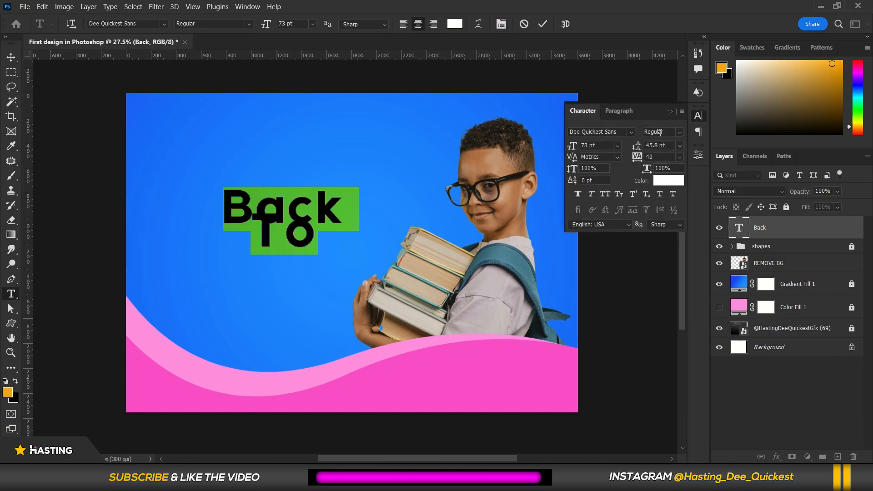
left_click(680, 134)
left_click(680, 135)
left_click(680, 145)
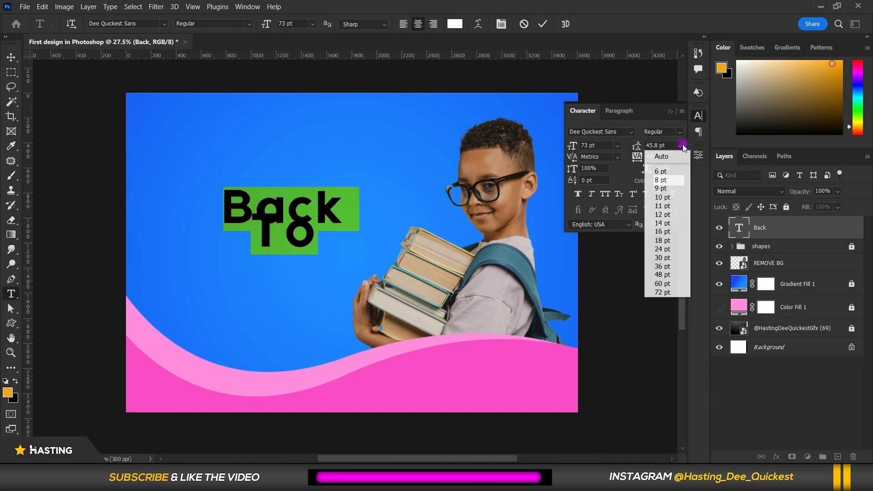
left_click(673, 155)
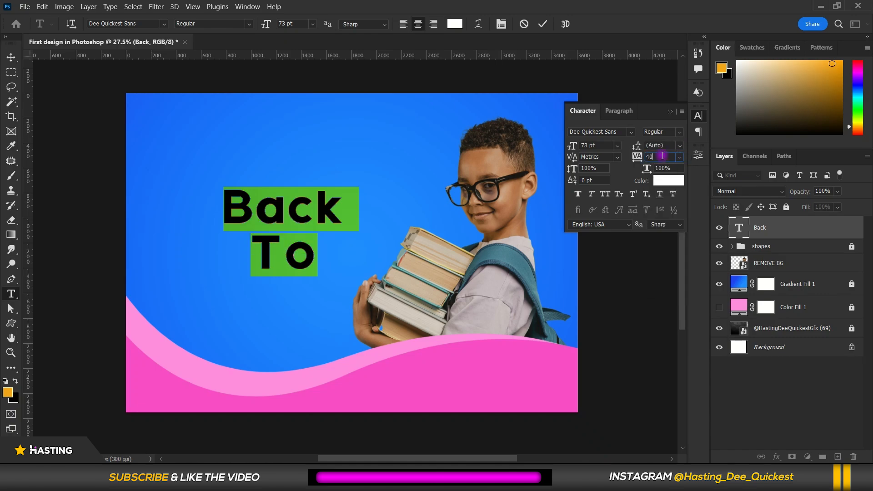
Set the text's tracking to -40.
key("Down")
key("Down")
key("Down")
key("Down")
key("Down")
key("Down")
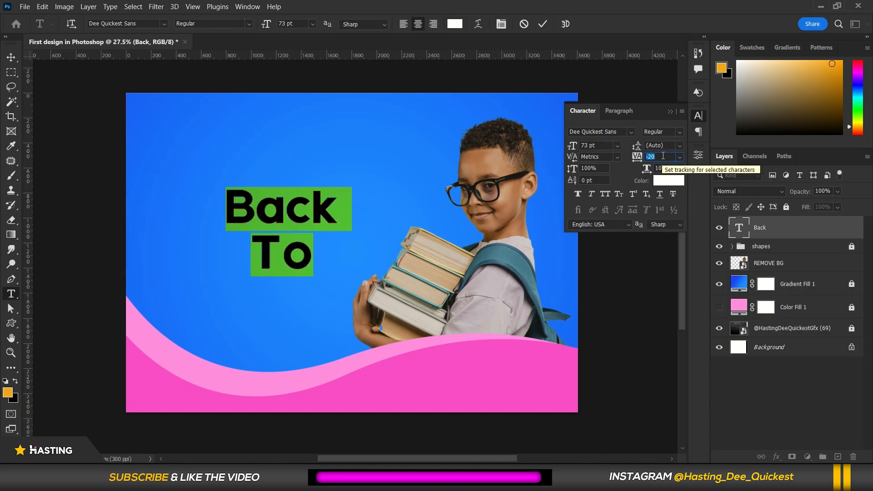
key("Down")
key("Down")
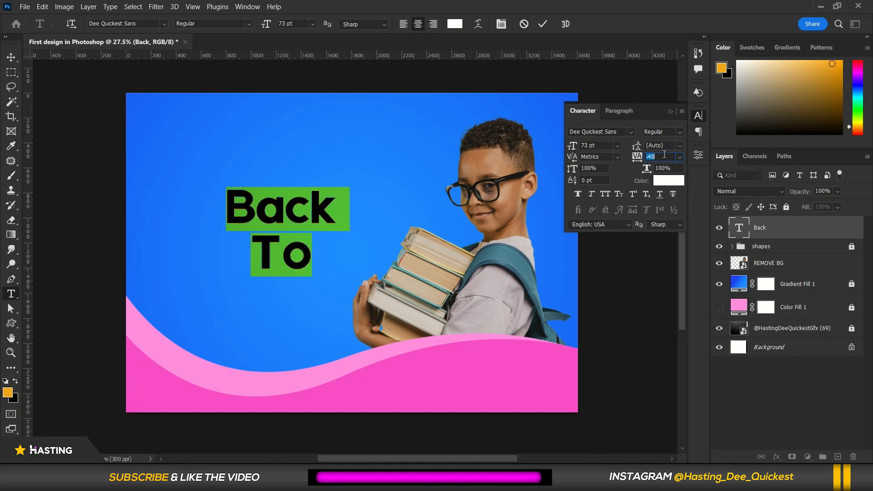
key("Return")
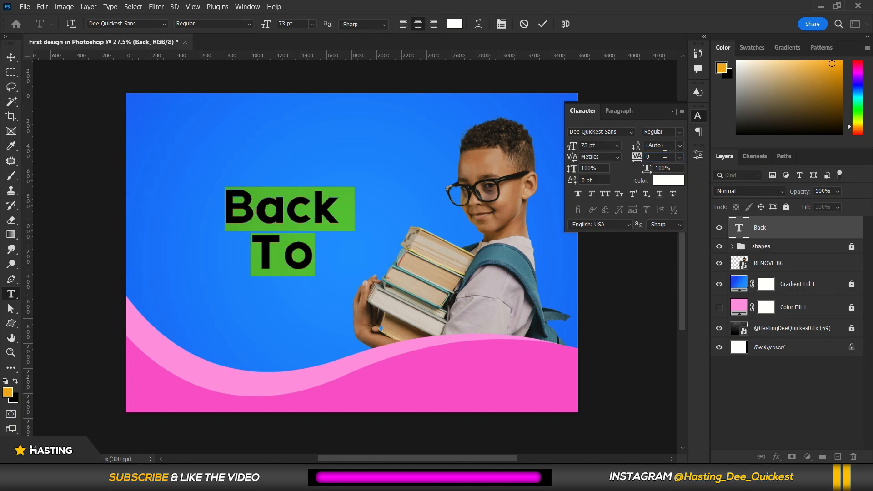
key("Down")
key("Down")
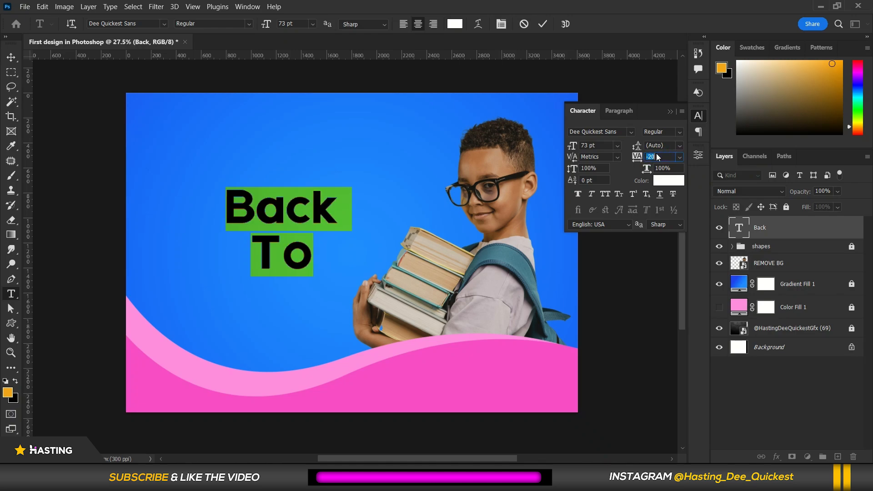
key("Down")
key("Down")
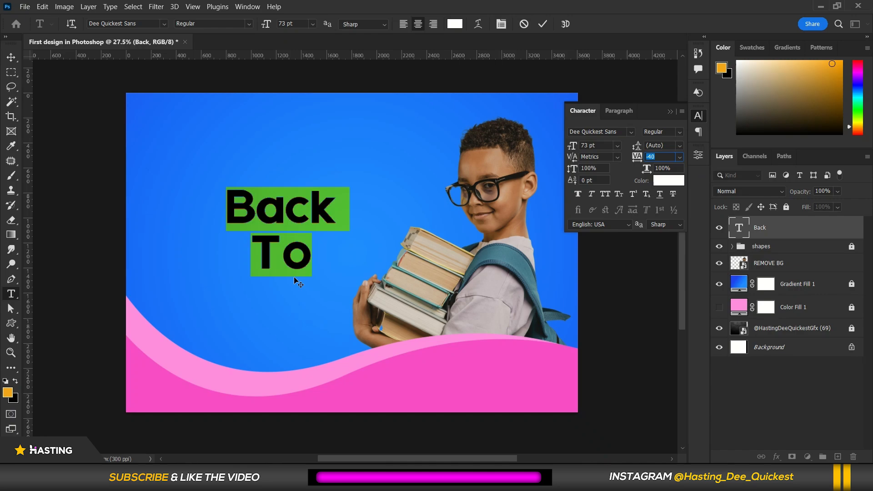
Select all the text again and apply Faux Bold to it.
left_click(289, 241)
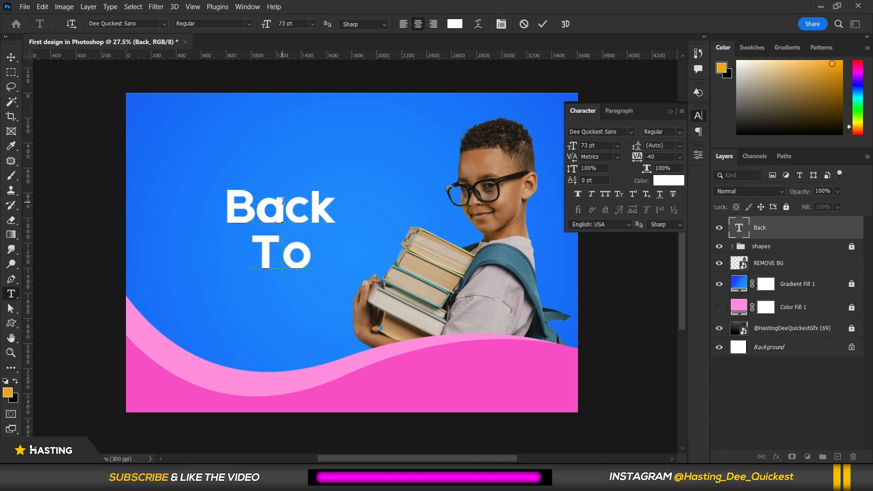
double_click(298, 257)
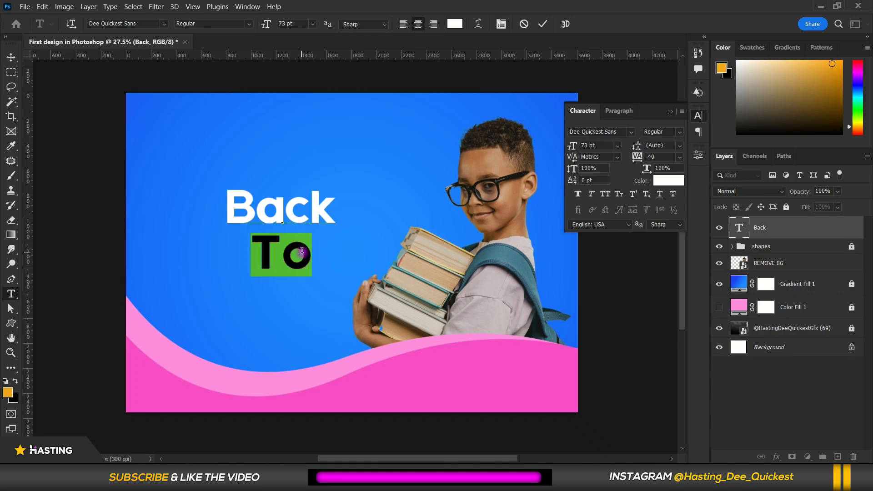
left_click(299, 253)
key("ctrl+a")
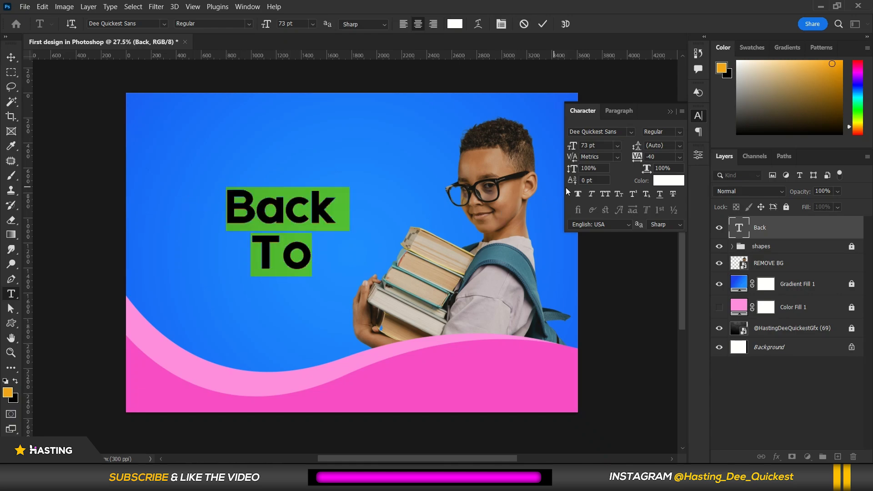
left_click(580, 192)
left_click(581, 191)
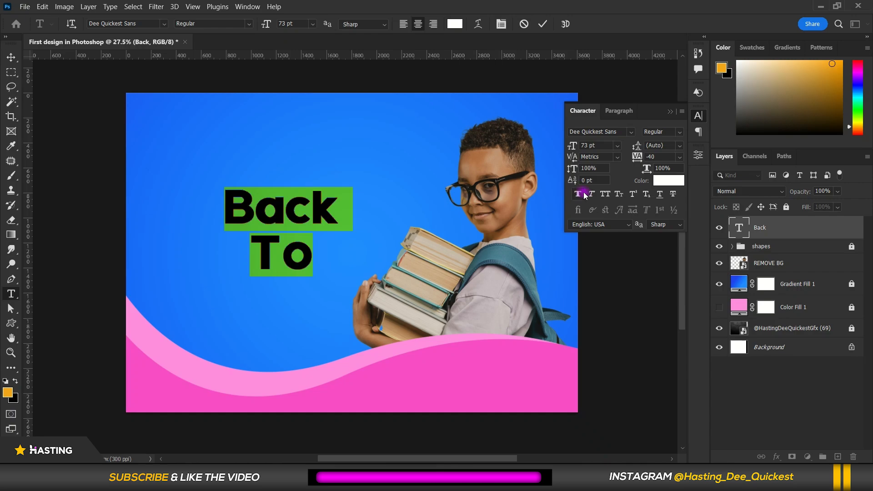
Try each type style option in the Character panel, toggling every one off again.
left_click(592, 195)
left_click(591, 195)
left_click(605, 194)
left_click(604, 194)
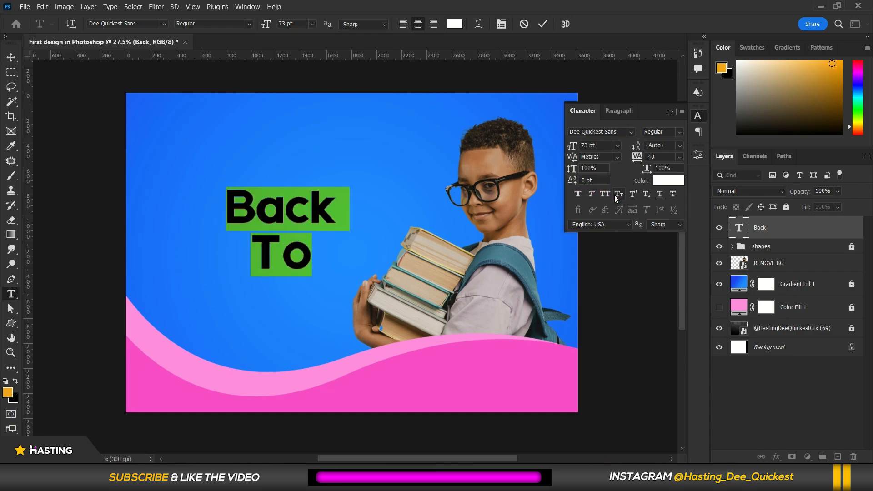
left_click(618, 195)
left_click(617, 194)
left_click(636, 199)
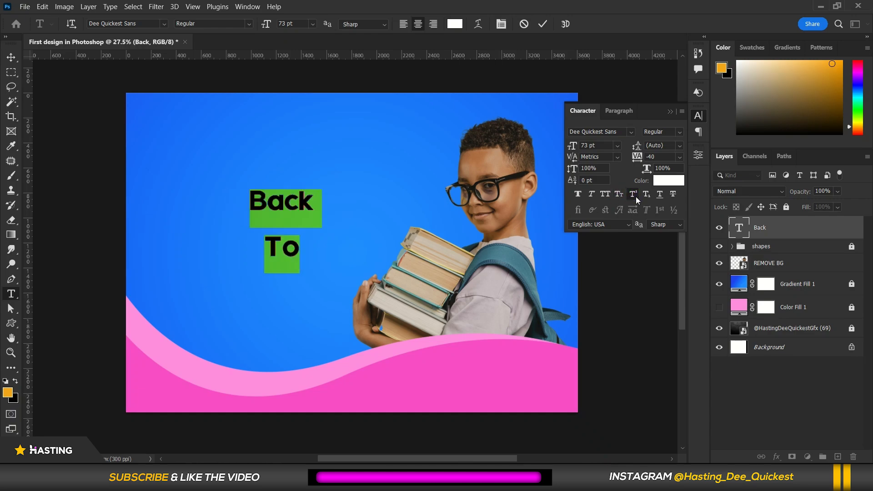
left_click(636, 198)
left_click(659, 195)
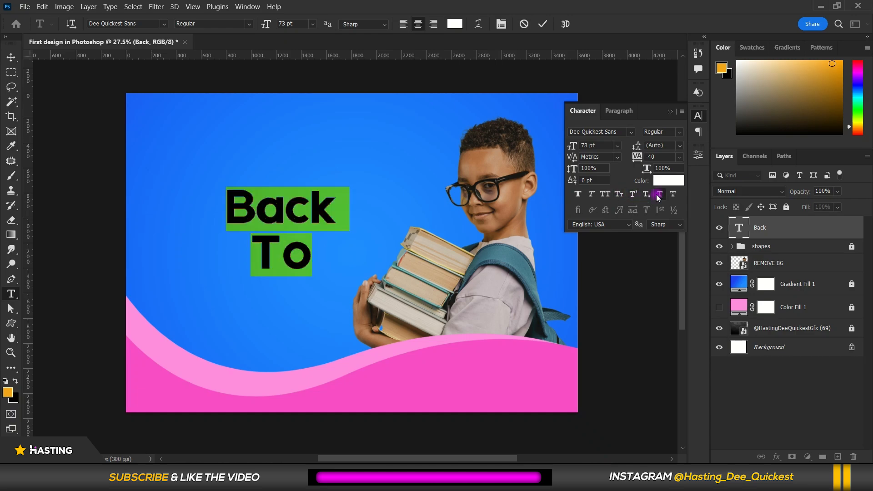
left_click(659, 195)
left_click(675, 195)
left_click(674, 195)
Select the word To and try a red text colour before setting it back to white.
left_click(164, 287)
left_click_drag(252, 253, 303, 248)
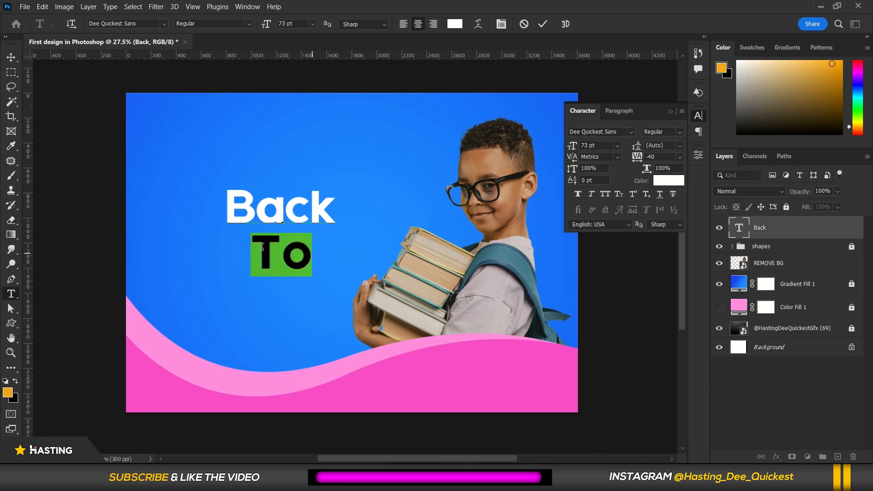
left_click(669, 182)
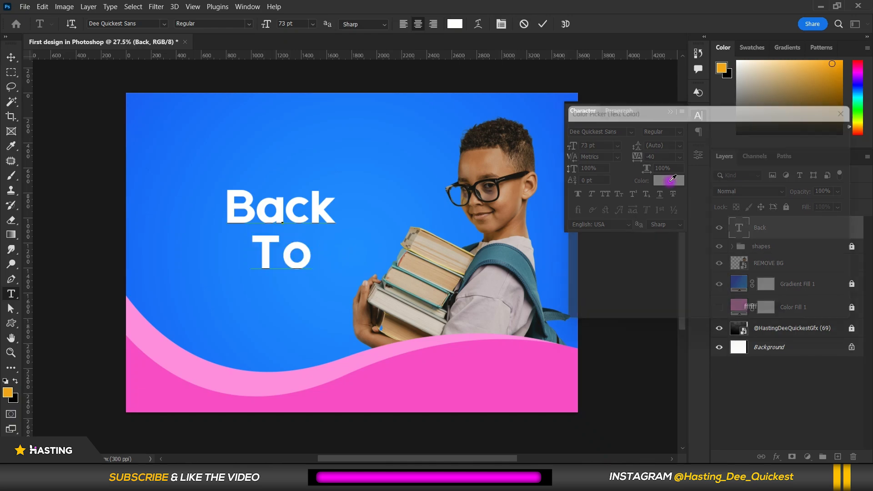
left_click(710, 135)
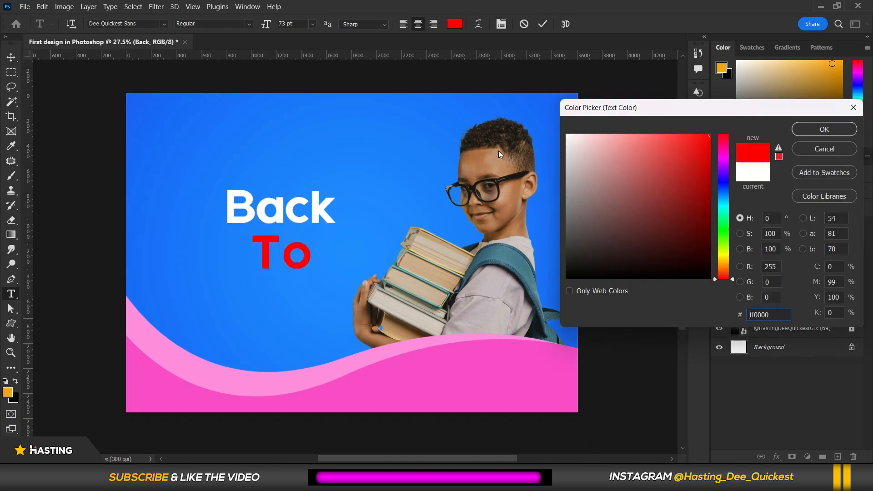
left_click(567, 136)
left_click(824, 129)
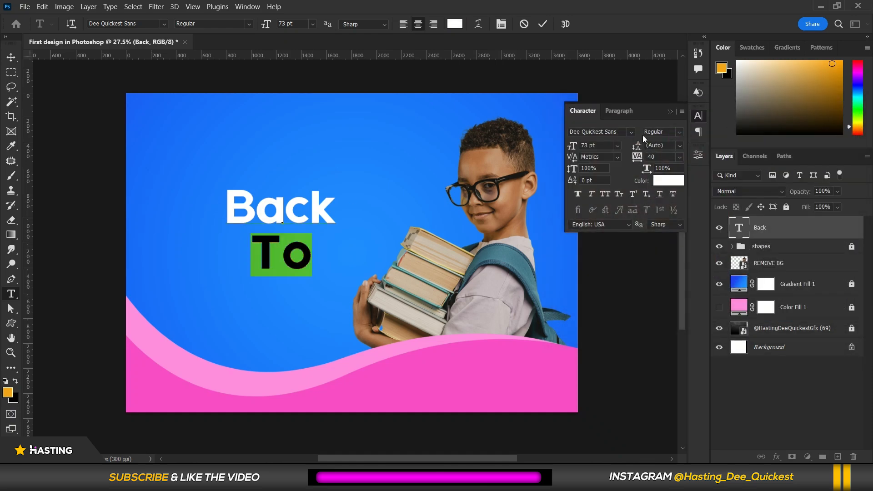
Set the word To in Better Grade at 128 pt with 99 pt leading.
left_click(630, 133)
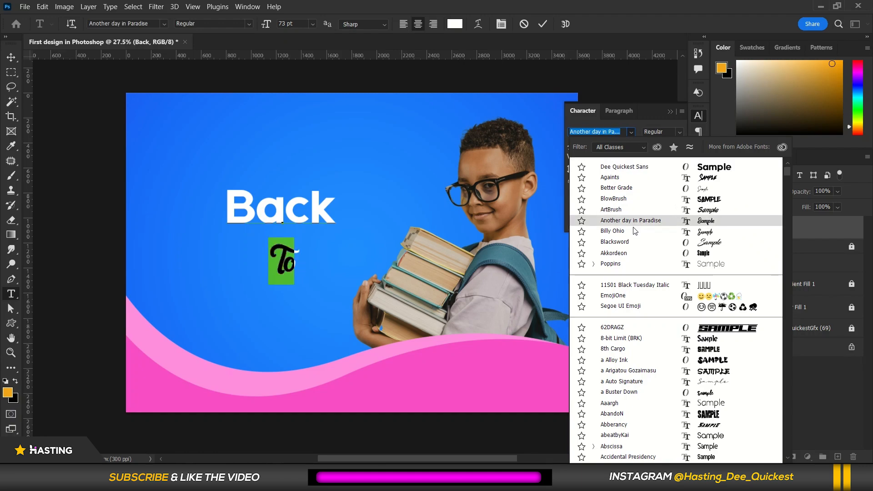
left_click(636, 190)
left_click_drag(568, 145, 596, 145)
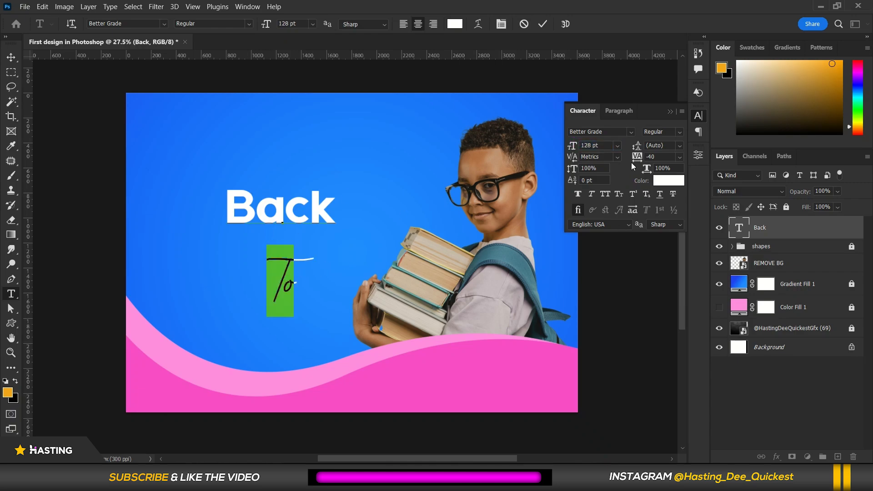
left_click_drag(640, 149, 606, 161)
left_click(284, 233)
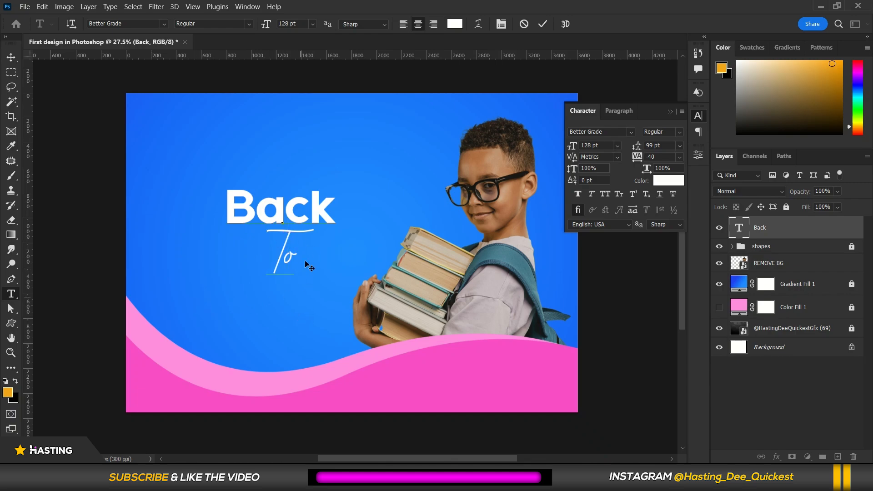
Reselect the word To and change its font to Billy Ohio.
left_click(337, 212)
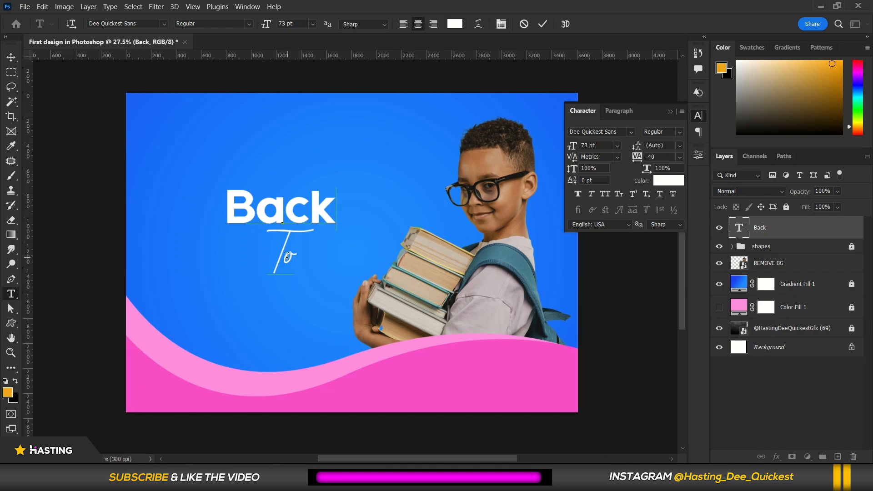
double_click(278, 256)
left_click(623, 132)
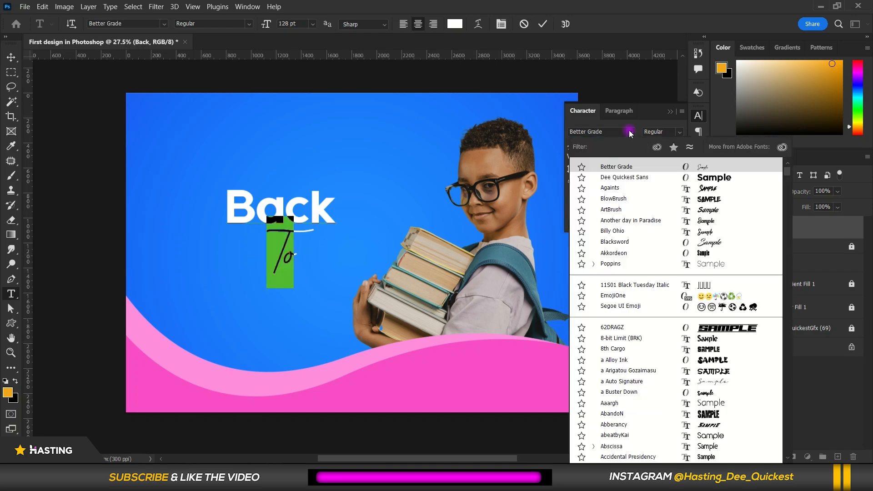
left_click(630, 230)
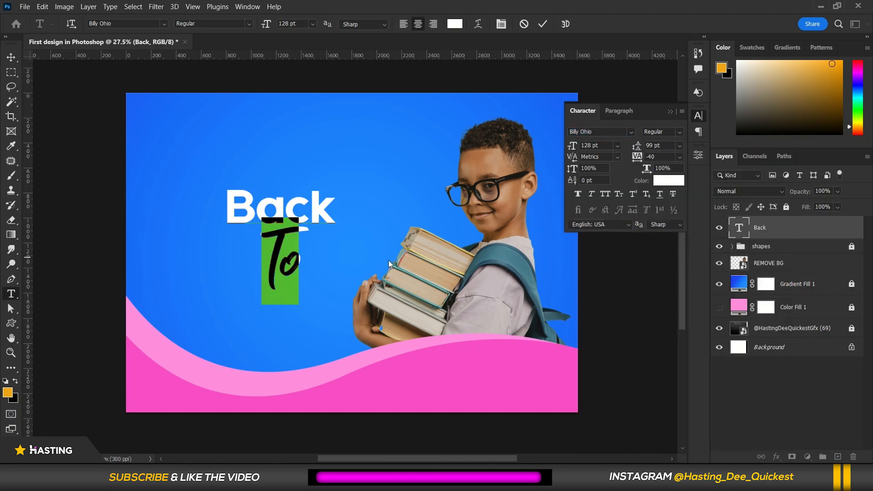
Reduce the word To to 101 pt with 90 pt leading and commit the text edit.
left_click(300, 249)
double_click(281, 256)
key("Down")
key("Down")
key("Down")
key("Down")
key("Down")
key("Down")
key("Down")
key("Down")
key("Down")
key("Down")
key("Down")
key("Down")
key("Down")
key("Down")
key("Down")
key("Down")
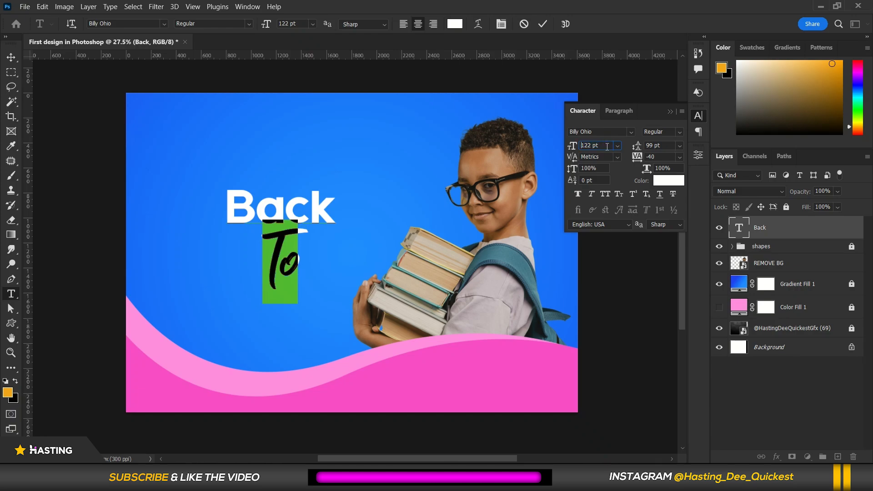
key("Down")
key("Down")
key("Down")
key("Down")
key("Down")
key("Down")
key("Down")
key("Down")
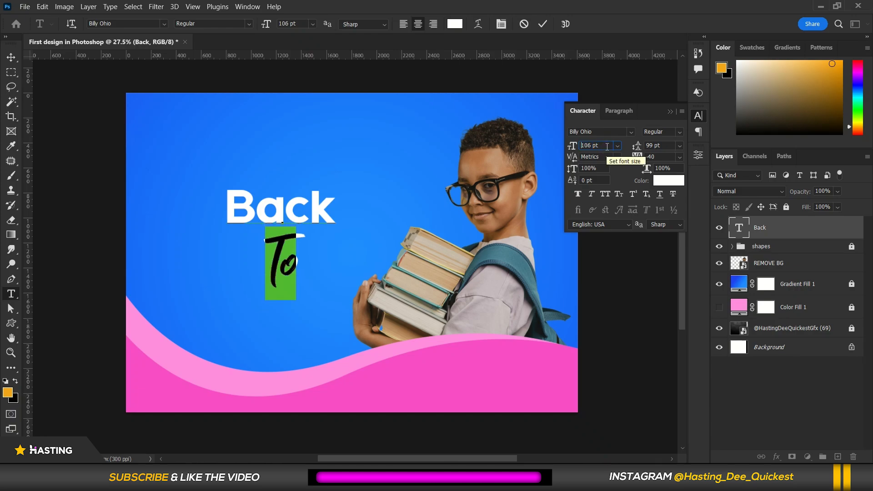
key("Down")
key("Down")
key("Down")
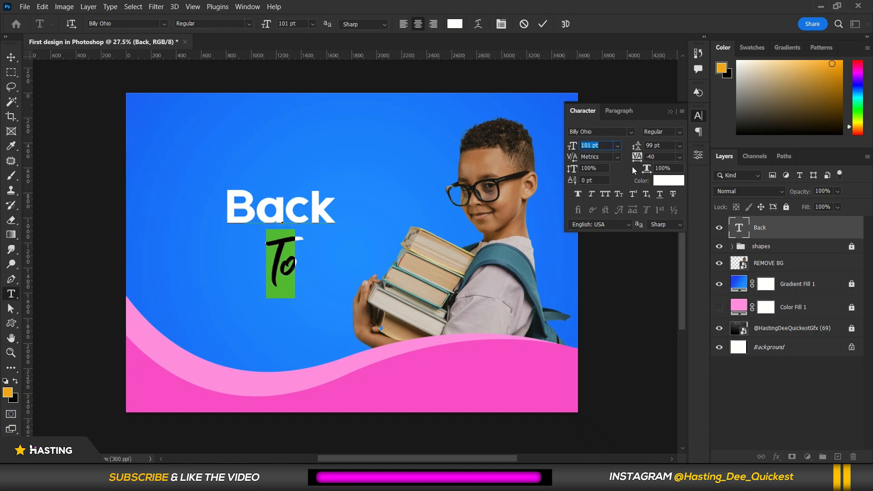
left_click_drag(639, 145, 631, 146)
left_click(295, 259)
scroll(315, 245, "down", 3)
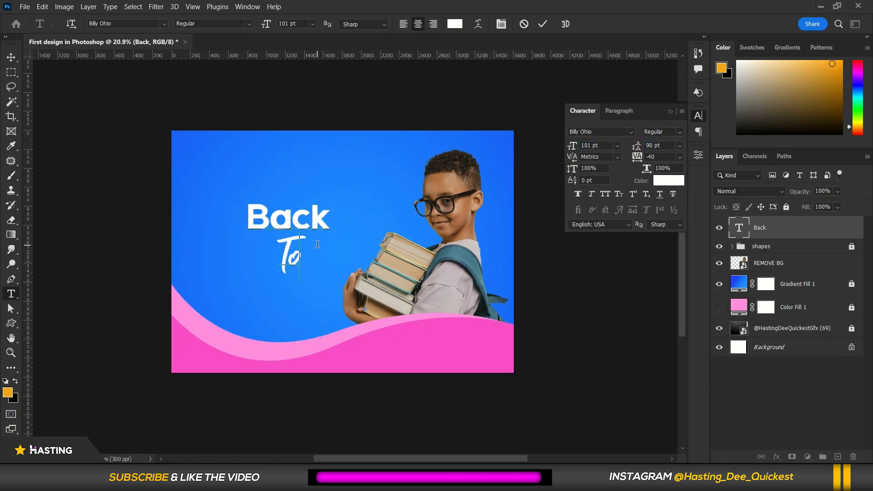
scroll(316, 245, "up", 2)
left_click(542, 24)
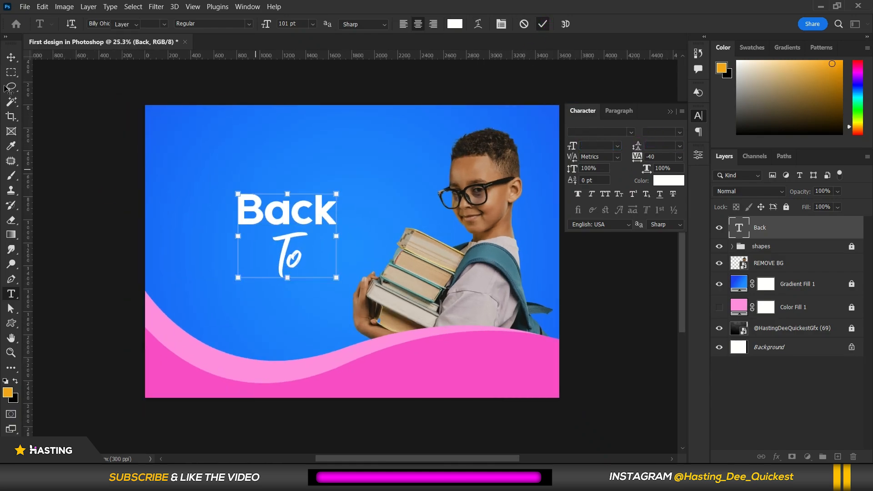
Move the headline slightly left and draw a rectangle about 1134 × 306 px below it.
key("v")
left_click_drag(290, 212, 233, 286)
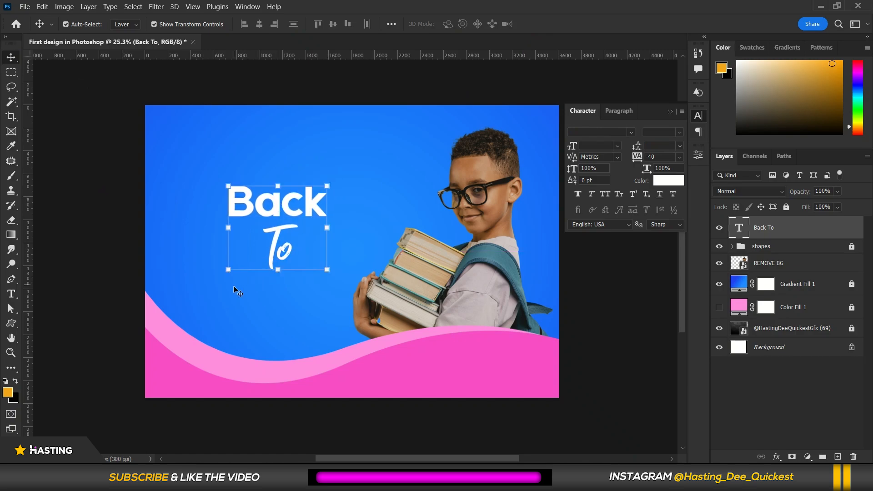
left_click(14, 324)
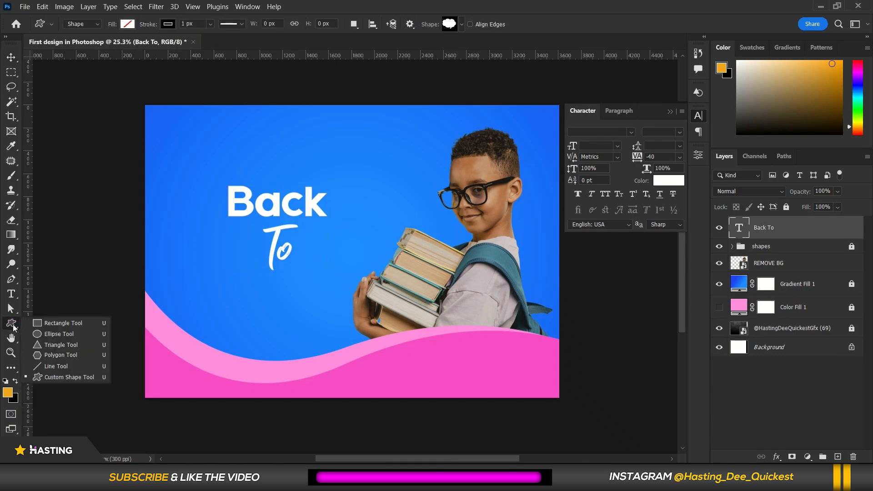
left_click(48, 325)
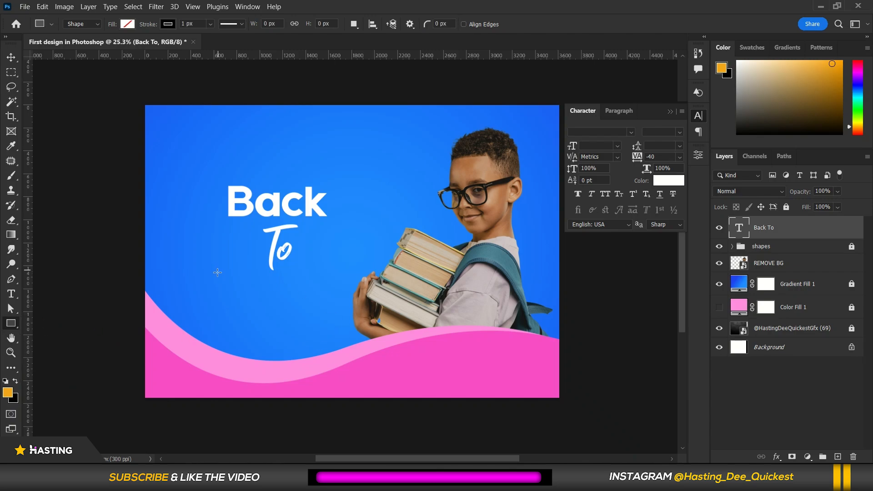
left_click_drag(212, 273, 342, 307)
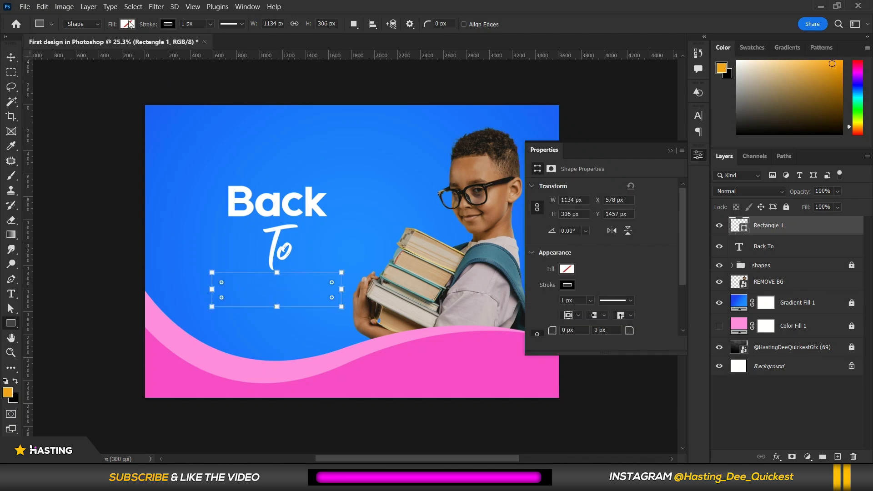
Fill the rectangle with magenta #e0019e.
left_click(128, 24)
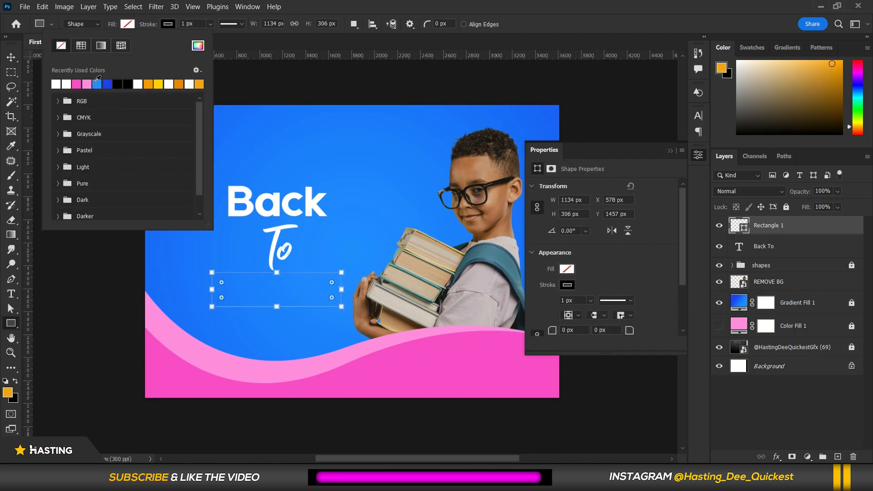
left_click(76, 83)
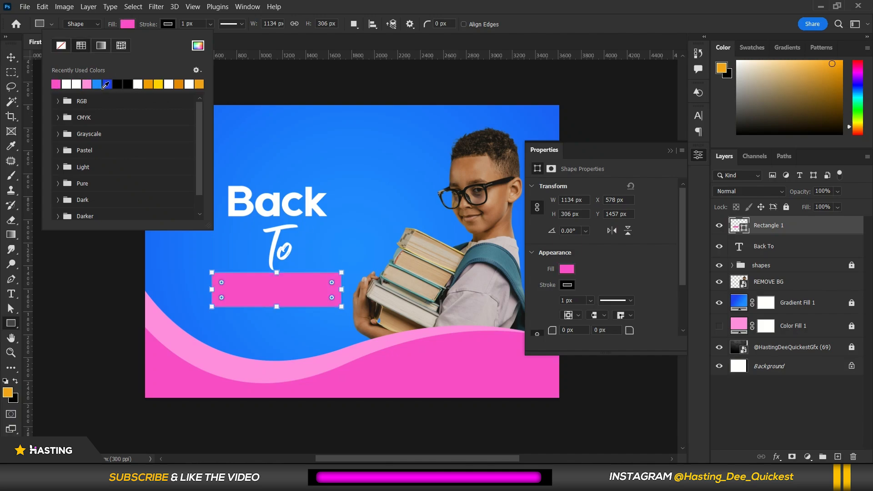
left_click(731, 225)
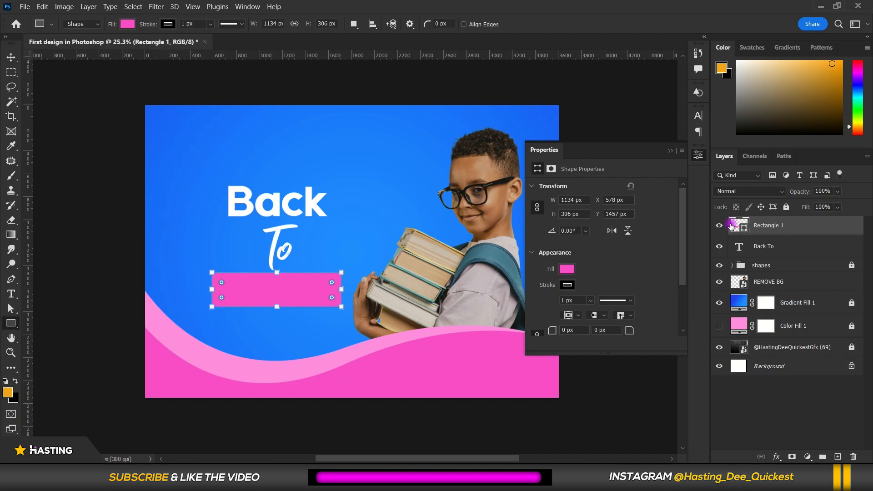
double_click(731, 225)
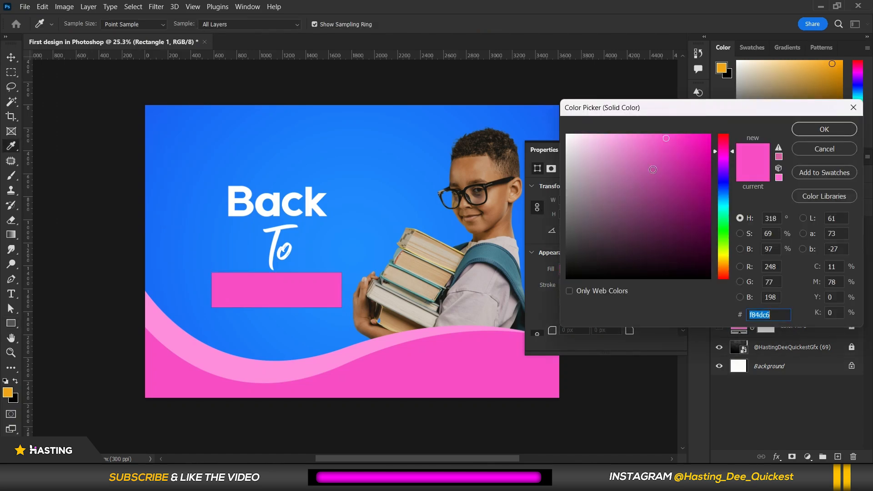
left_click_drag(685, 144, 723, 152)
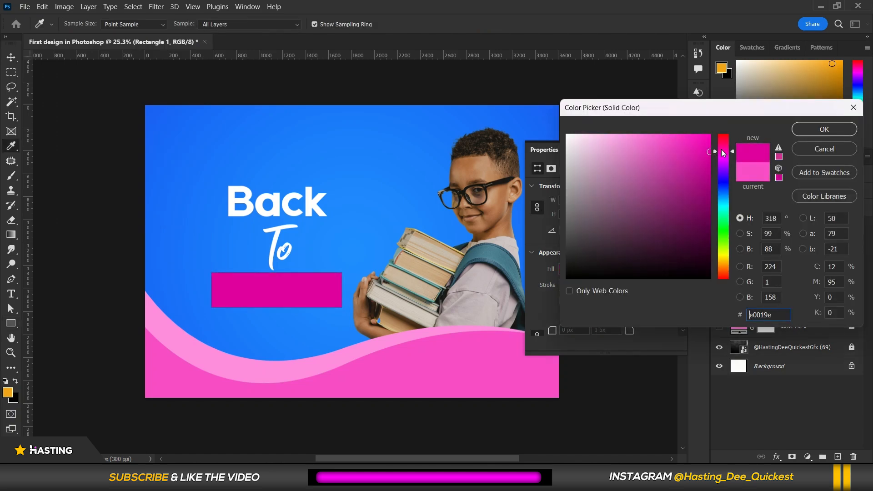
left_click(834, 132)
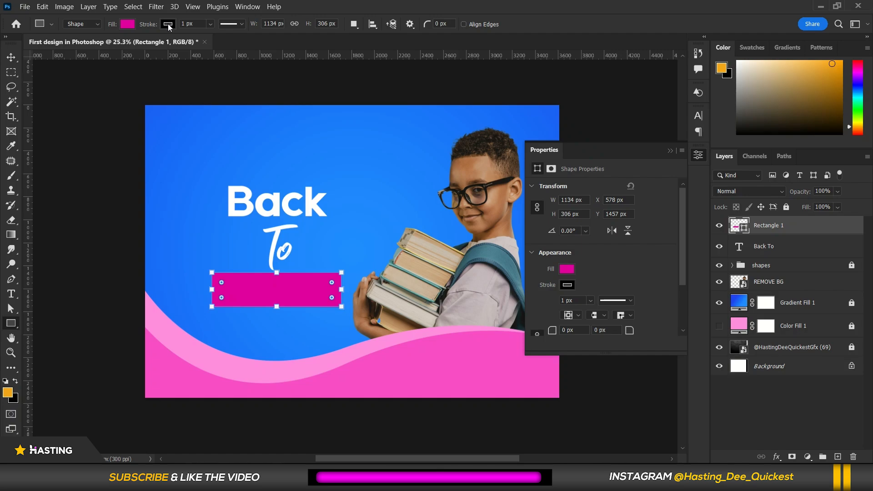
Remove the rectangle's stroke and nudge the rectangle slightly into place.
left_click(164, 27)
left_click(101, 45)
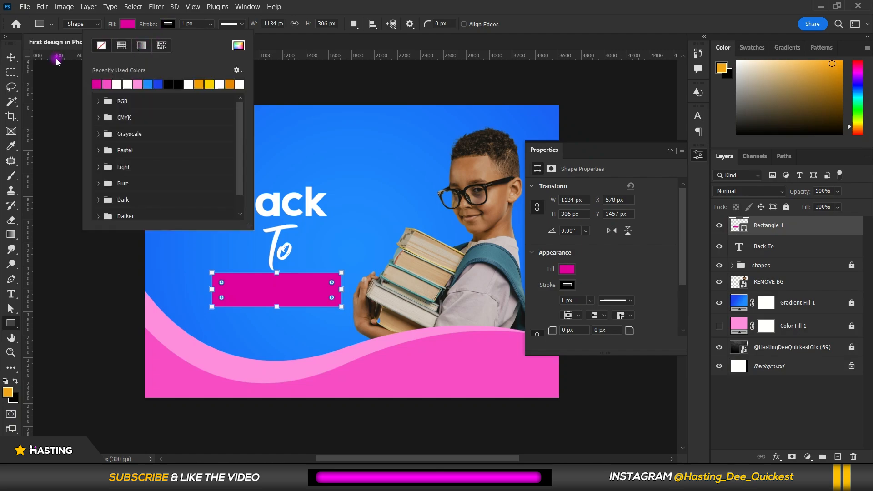
left_click(11, 57)
key("v")
left_click_drag(291, 291, 290, 294)
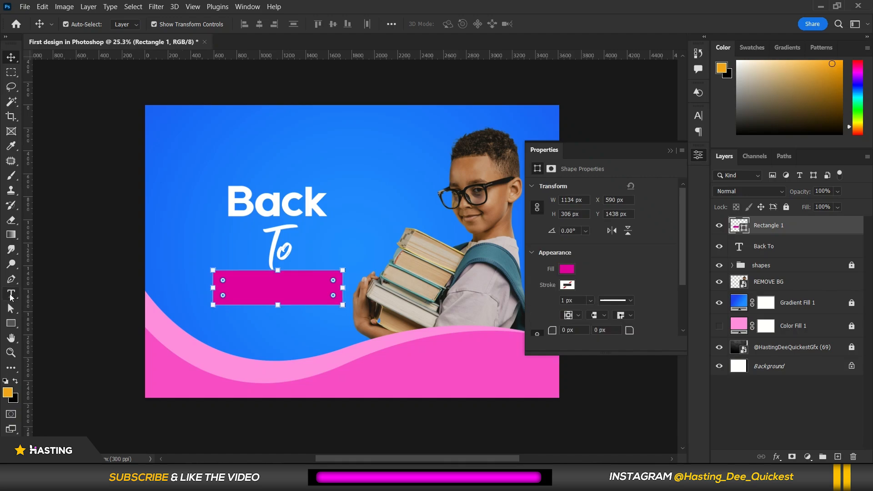
Add a new 64 pt text layer above the Back To headline.
left_click(272, 209)
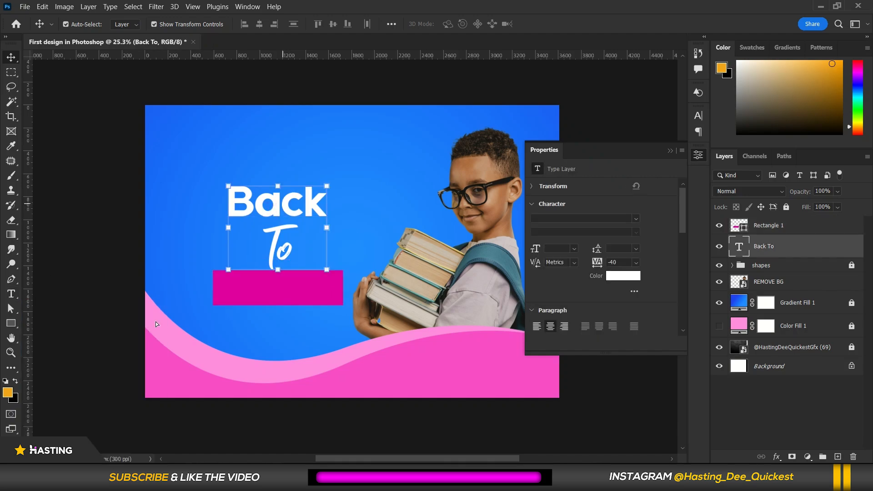
left_click(11, 293)
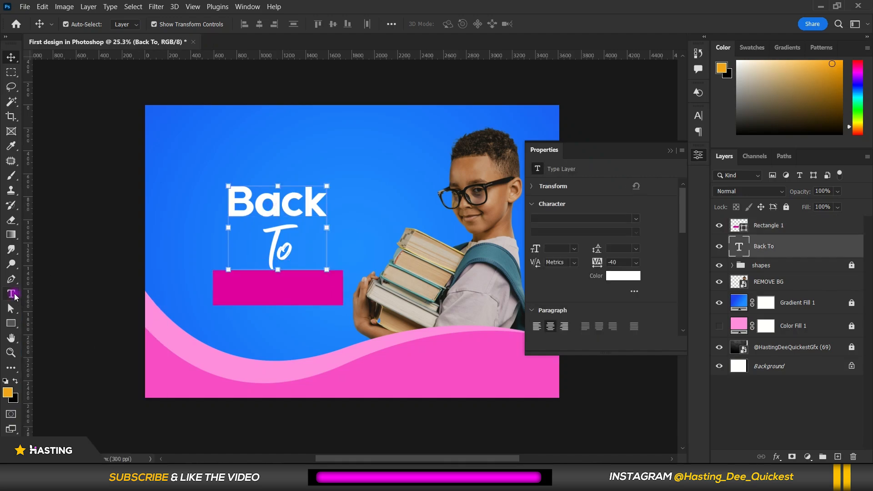
left_click(202, 150)
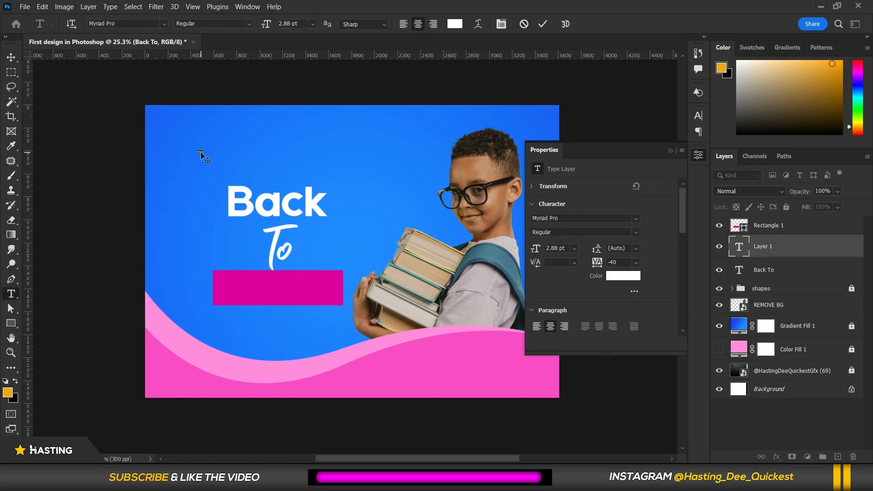
left_click(501, 23)
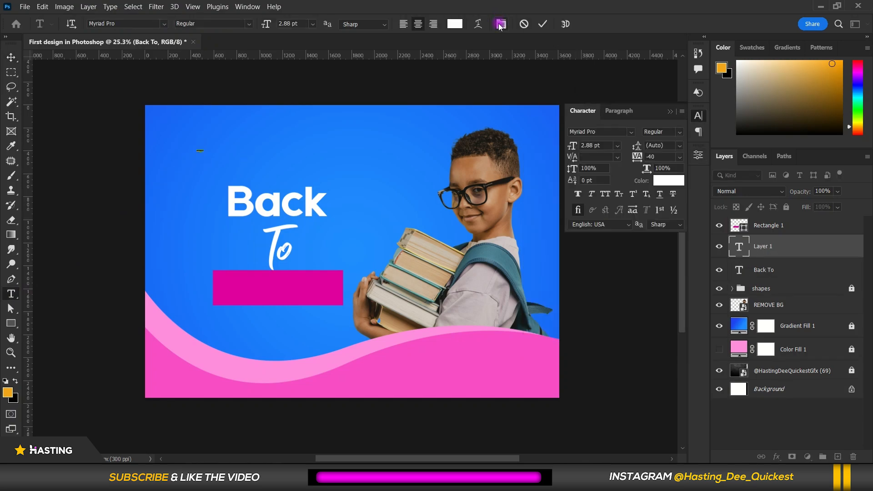
left_click_drag(571, 145, 600, 146)
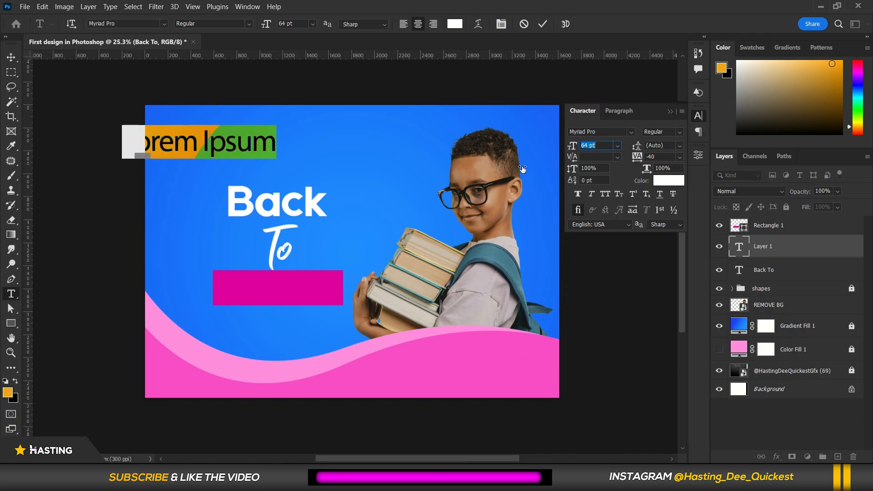
left_click(245, 148)
left_click_drag(253, 175, 354, 191)
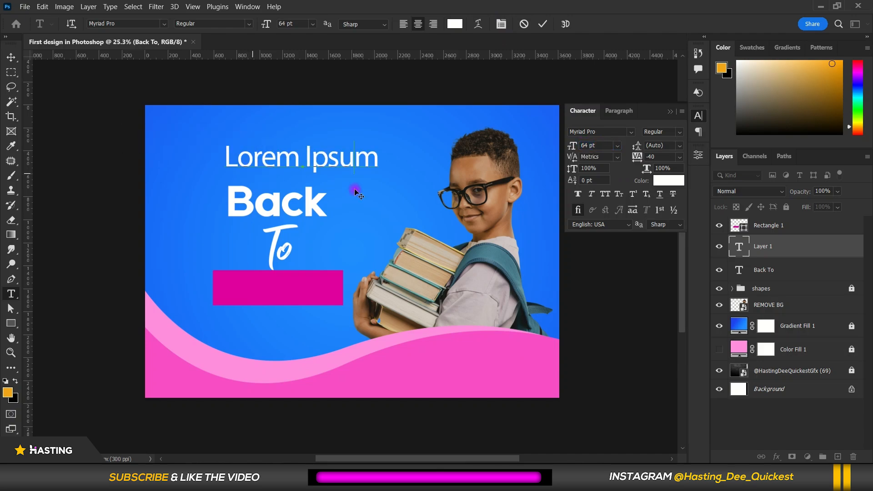
Replace the new layer's text with SCHOOL.
double_click(355, 160)
key("ctrl+a")
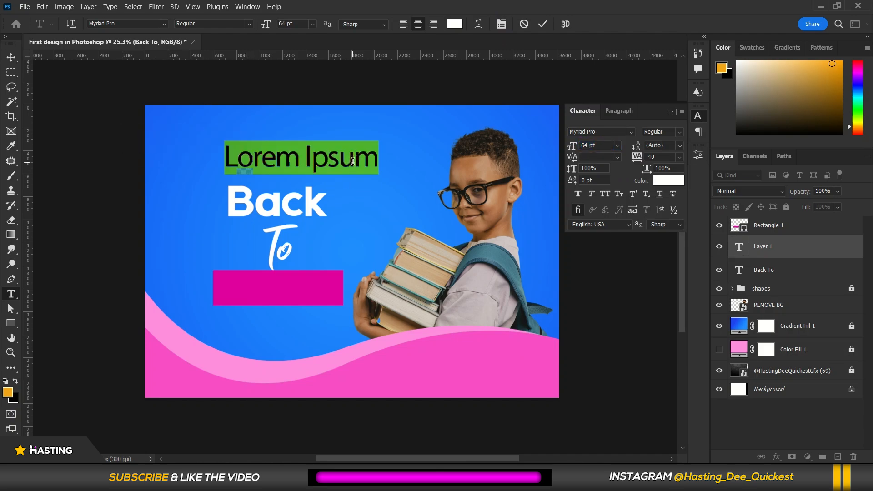
type("SCHOOL")
Change the SCHOOL text's font to Dee Quickest Sans.
key("ctrl+a")
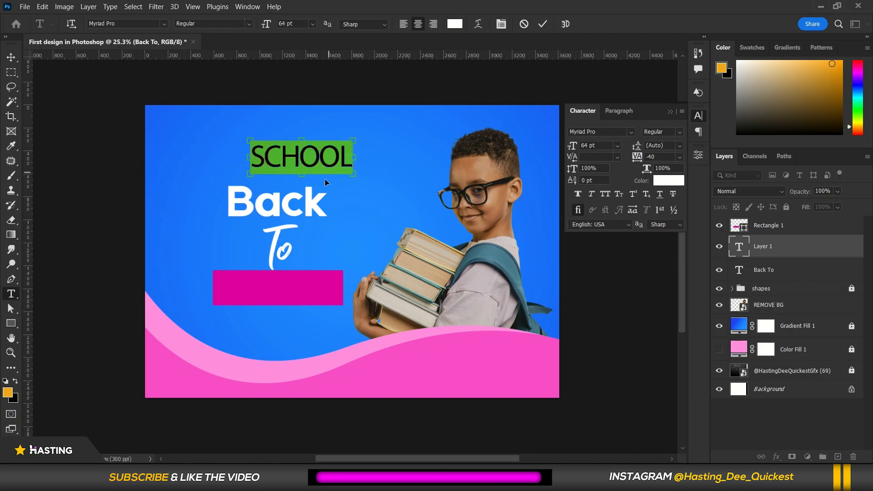
left_click(627, 132)
left_click(631, 131)
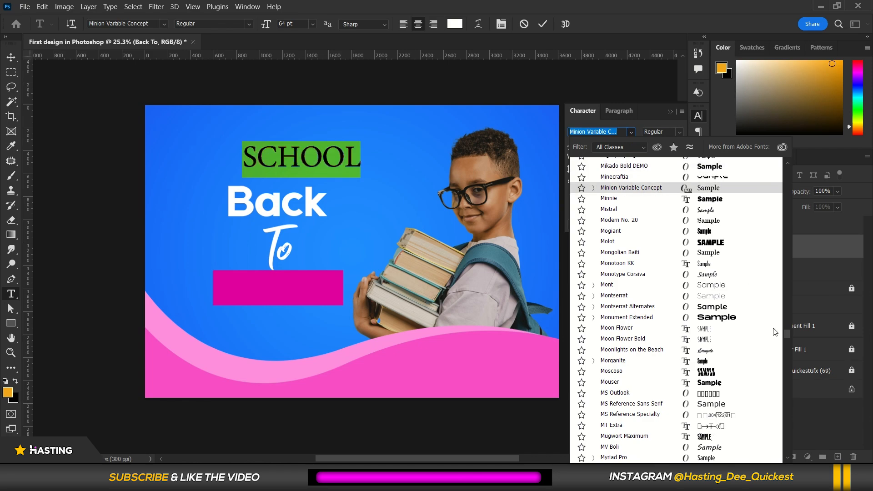
left_click_drag(786, 334, 783, 176)
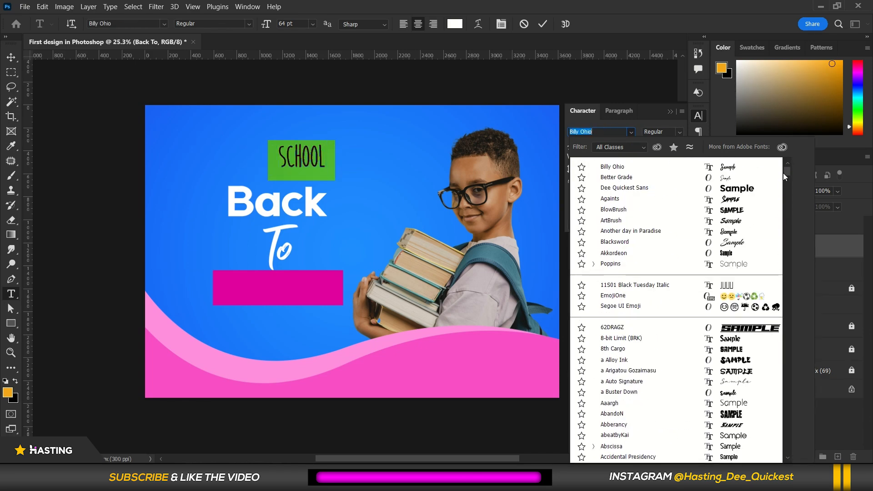
left_click(755, 191)
left_click(296, 146)
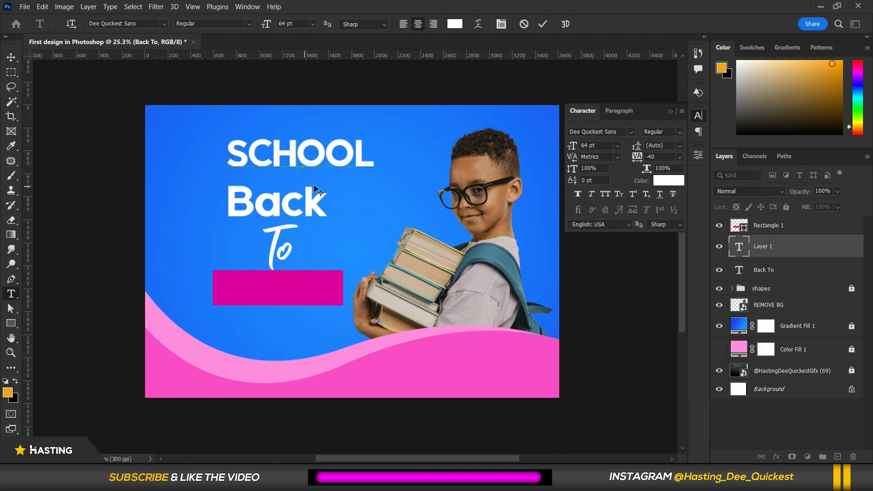
Move the SCHOOL text onto the magenta rectangle and stack its layer above the rectangle.
left_click_drag(321, 176, 302, 305)
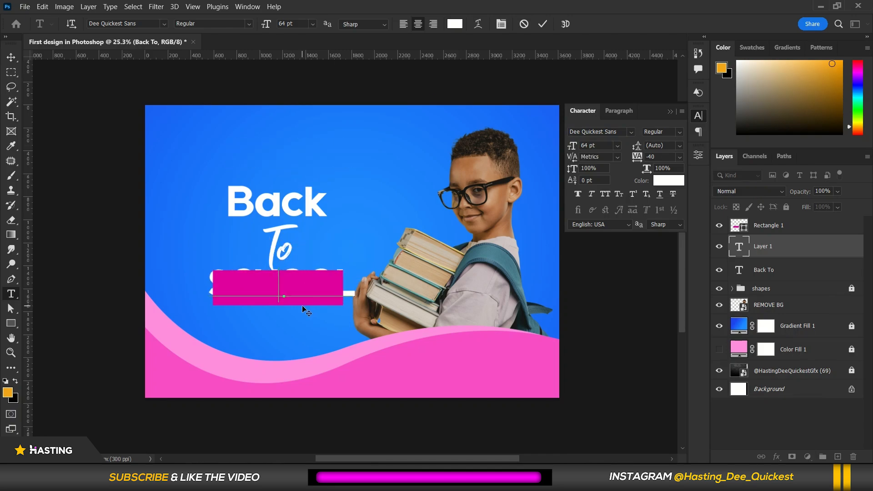
left_click(541, 25)
left_click_drag(789, 250, 789, 226)
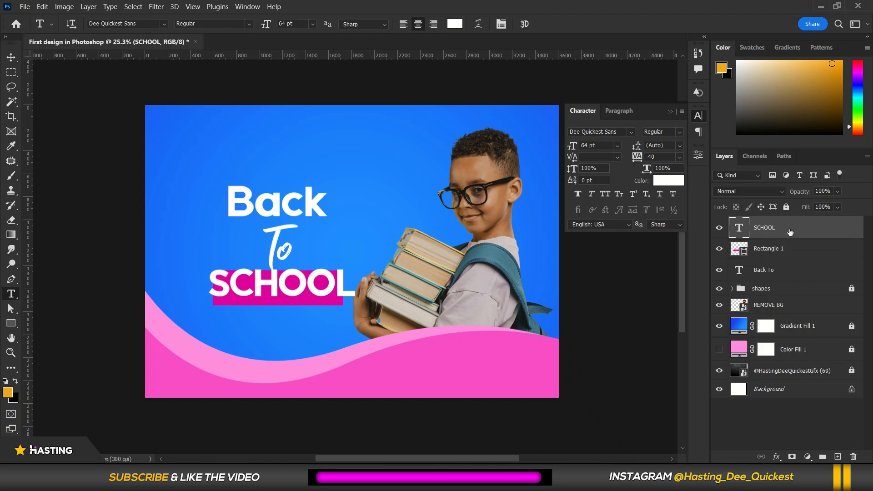
Reduce the SCHOOL text to 50 pt.
double_click(317, 283)
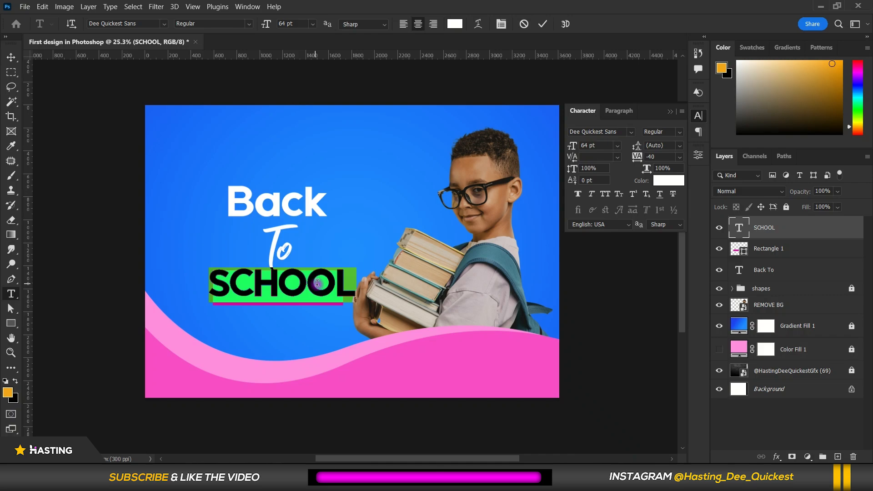
left_click(592, 145)
scroll(595, 146, "down", 5)
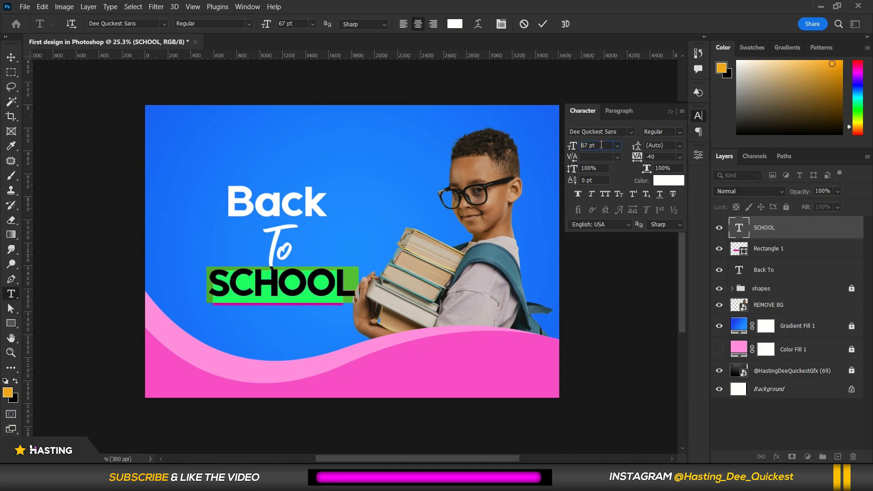
scroll(602, 144, "down", 8)
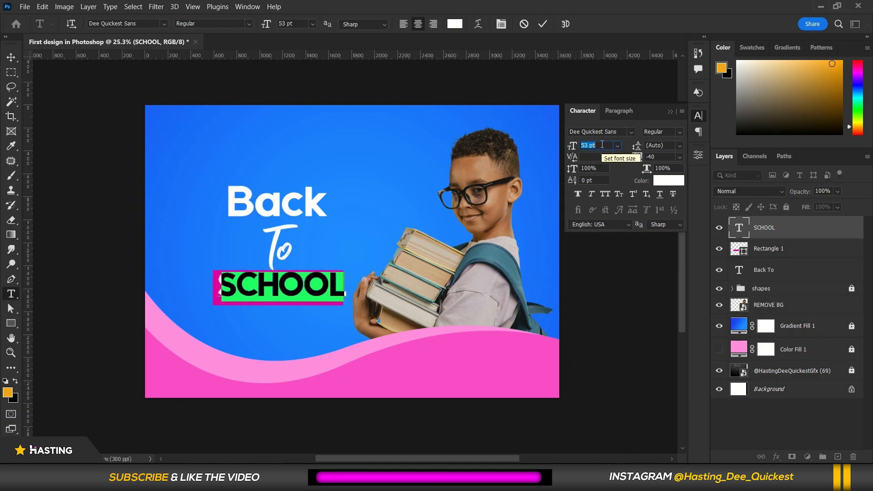
scroll(602, 144, "down", 1)
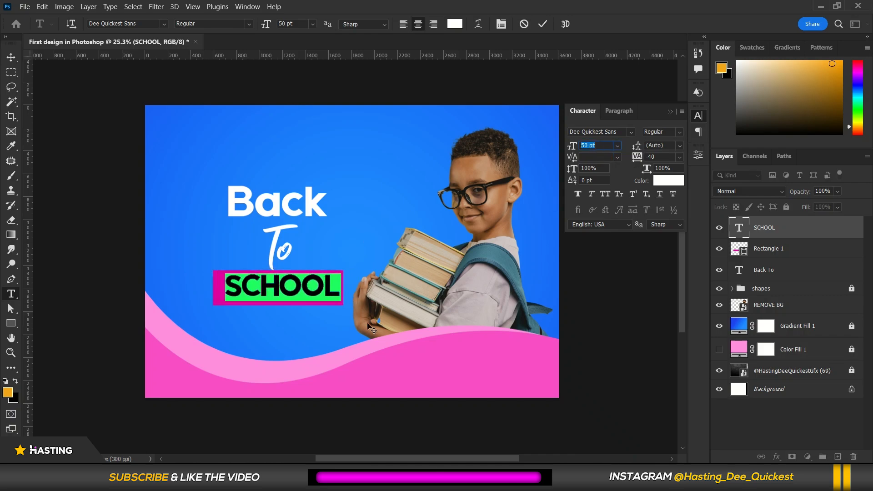
left_click(281, 286)
Apply Faux Bold to the SCHOOL text and commit the edit.
key("ctrl+plus")
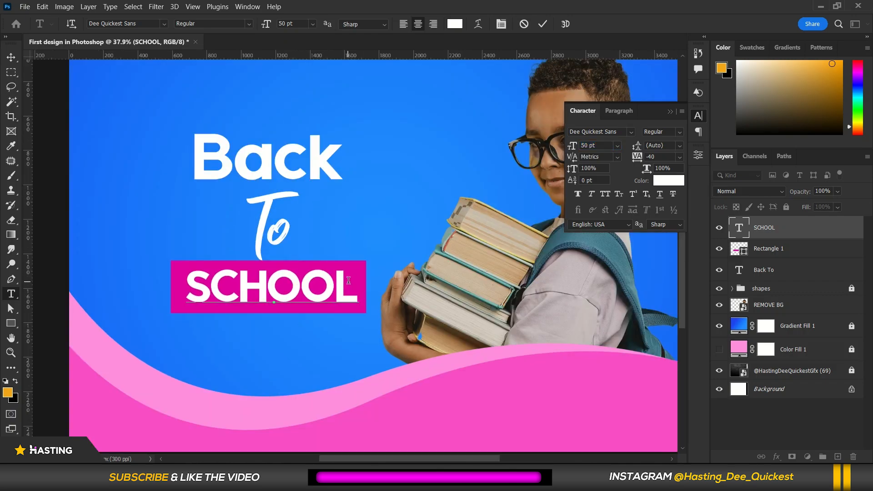
key("ctrl+a")
left_click(577, 194)
left_click(317, 295)
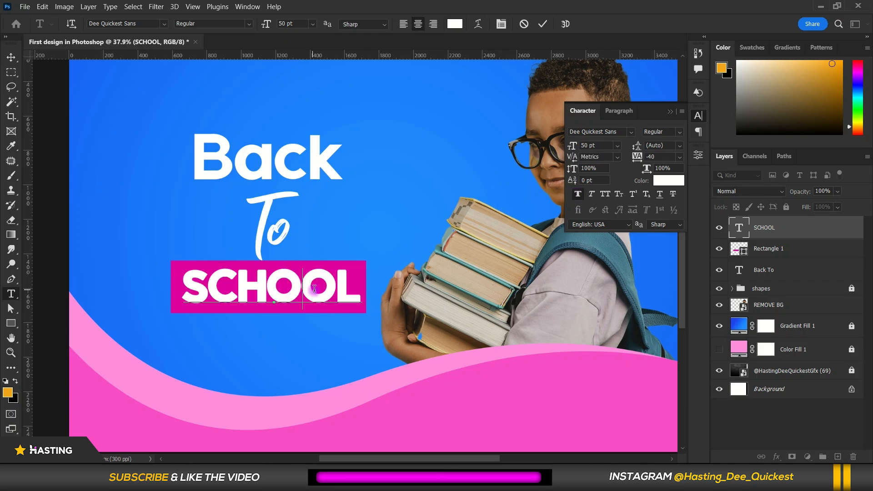
left_click(13, 58)
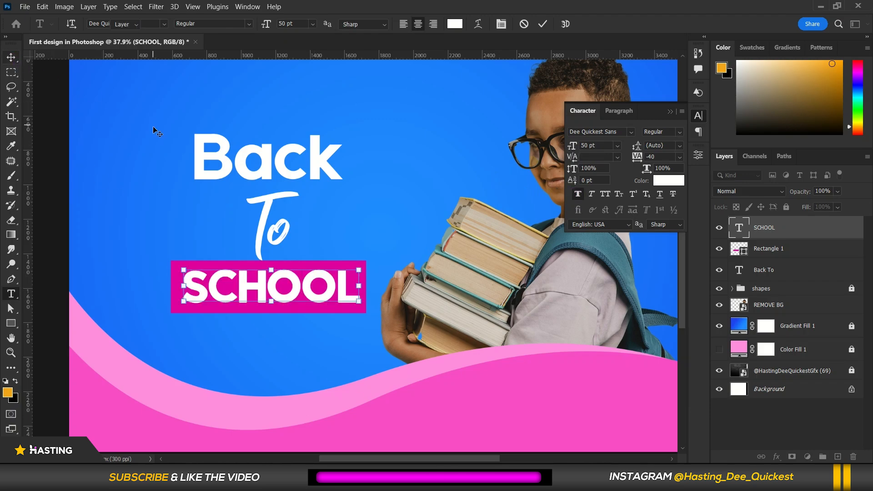
Zoom in and out to review the whole design.
scroll(260, 210, "down", 5)
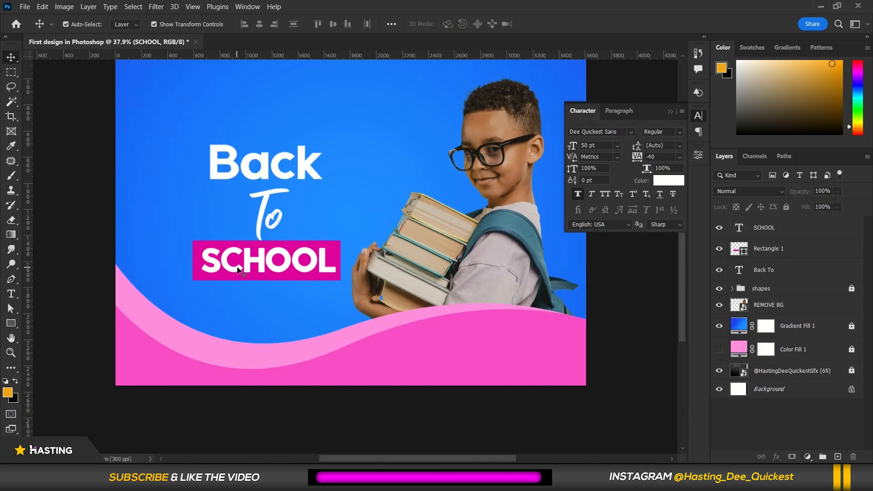
scroll(290, 219, "down", 2)
scroll(329, 171, "up", 3)
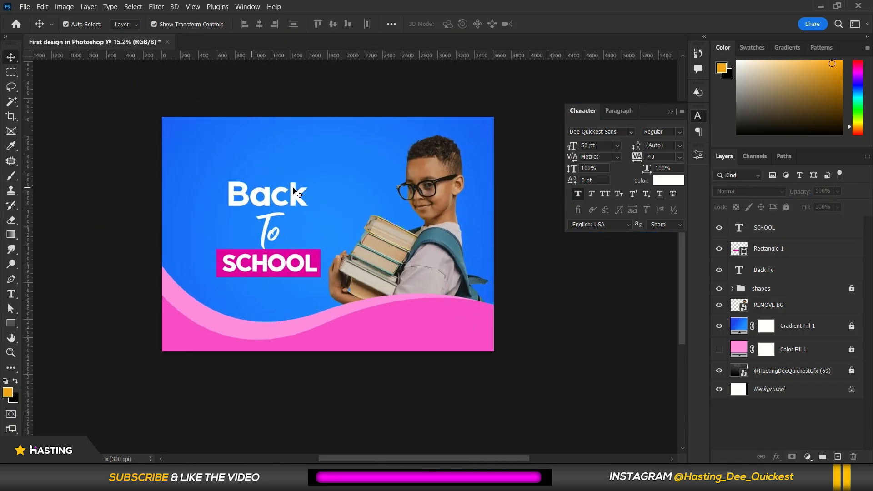
scroll(439, 223, "up", 2)
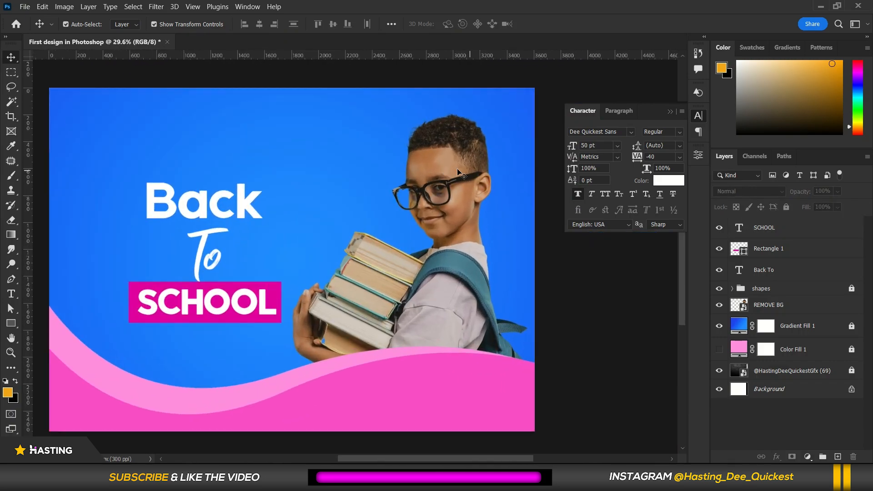
scroll(398, 214, "down", 3)
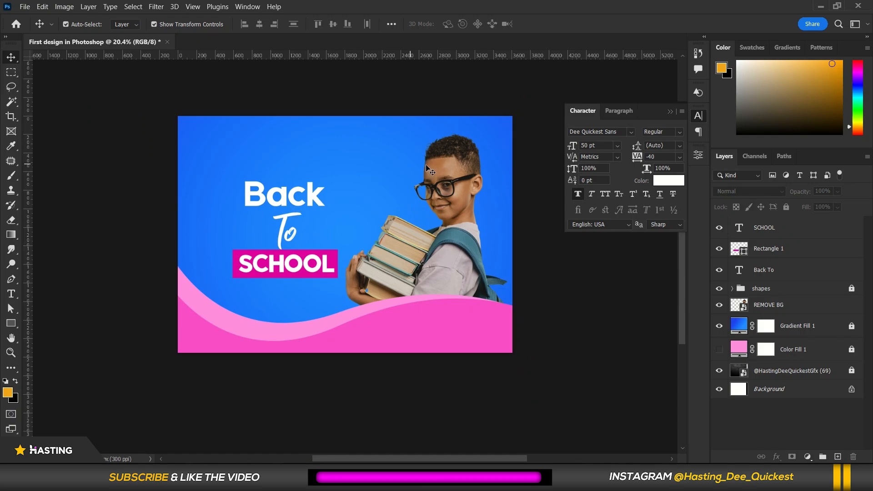
scroll(427, 168, "up", 2)
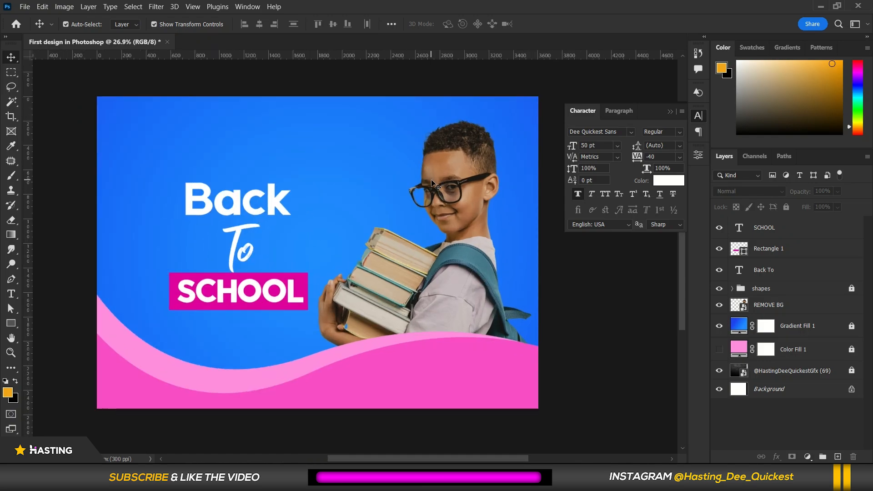
scroll(519, 168, "down", 1)
scroll(518, 159, "up", 6)
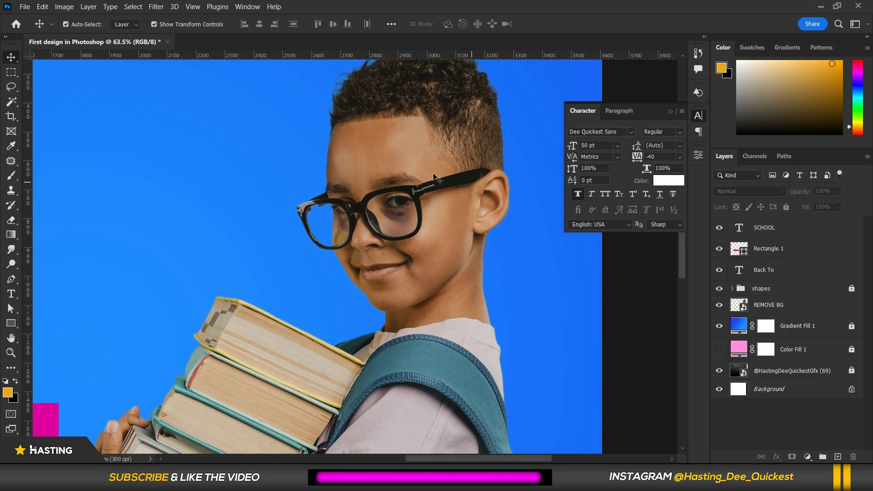
scroll(411, 155, "down", 2)
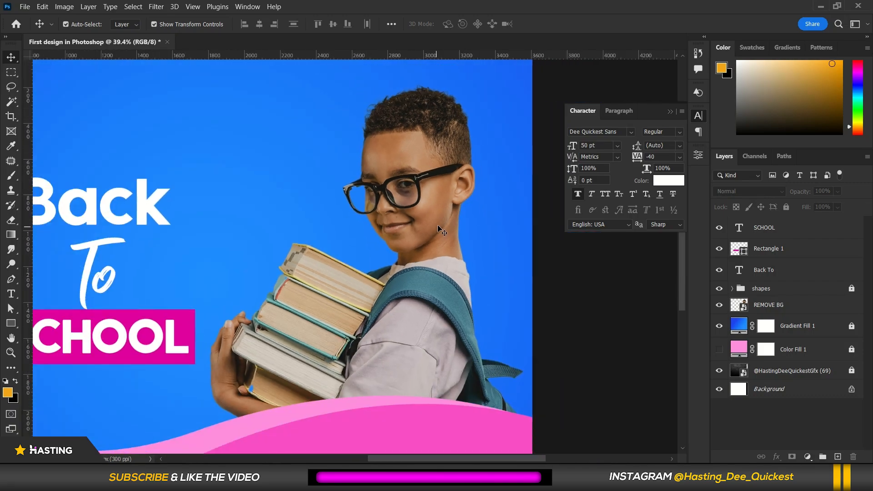
scroll(318, 144, "down", 1)
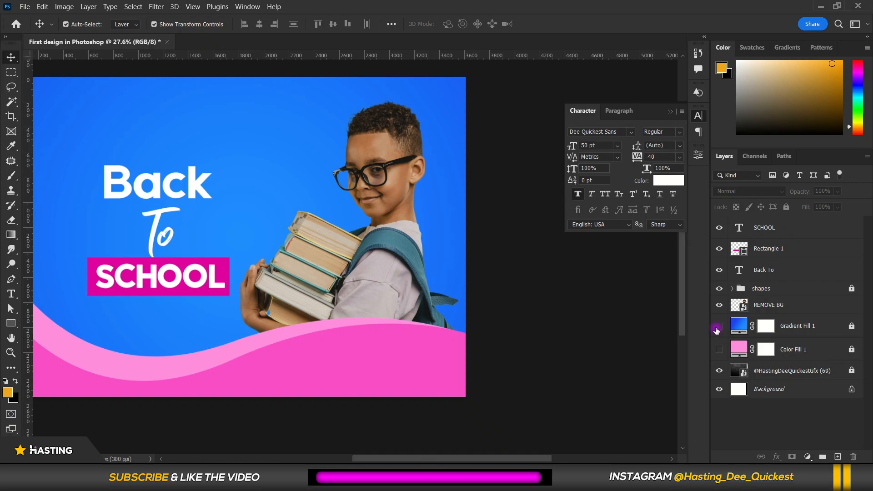
Hide the gradient fill and enlarge the grey background photo layer to cover the whole canvas.
left_click(719, 327)
scroll(489, 348, "down", 2)
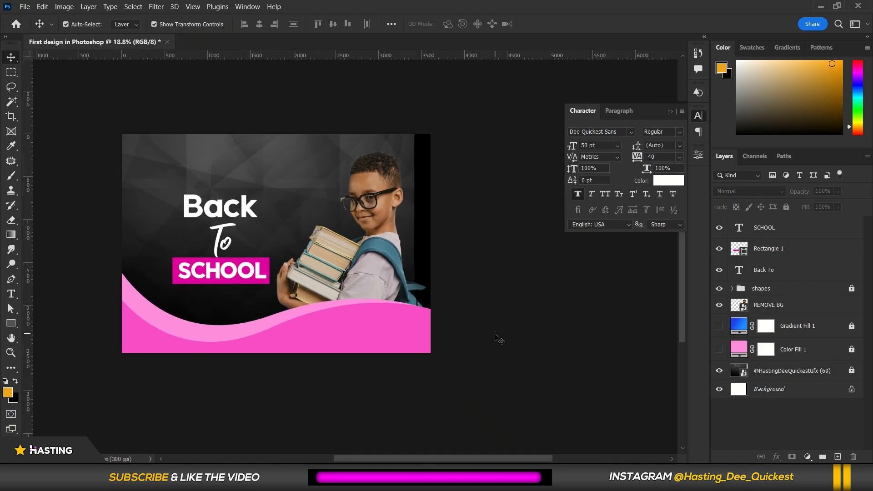
scroll(256, 212, "up", 1)
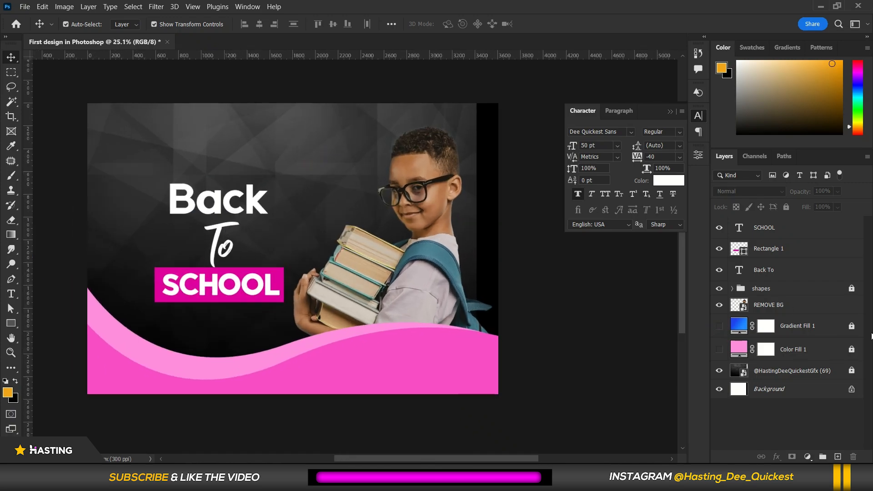
left_click_drag(287, 133, 291, 140)
left_click_drag(479, 97, 505, 79)
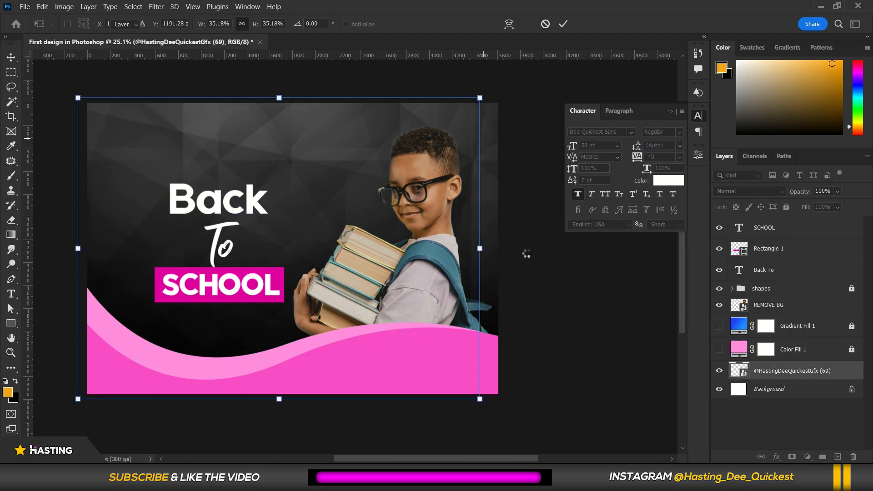
key("Return")
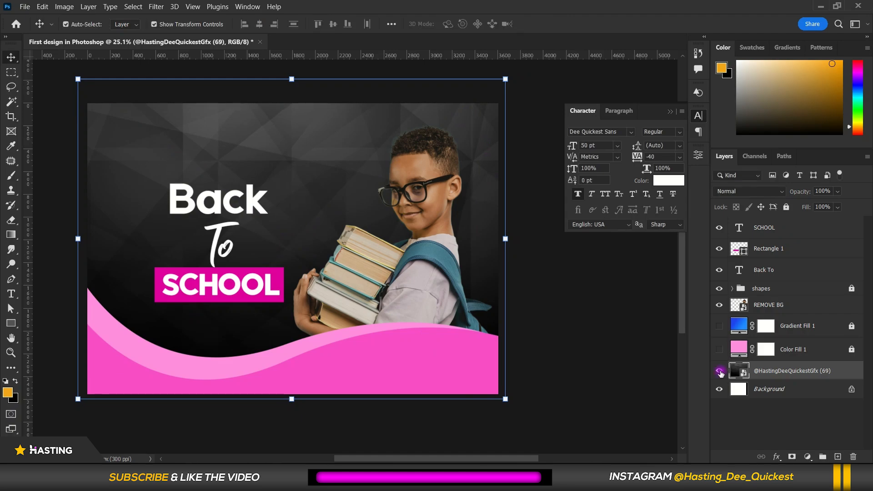
Hide the background photo layer and show the gradient fill layer again.
left_click(719, 371)
left_click(719, 325)
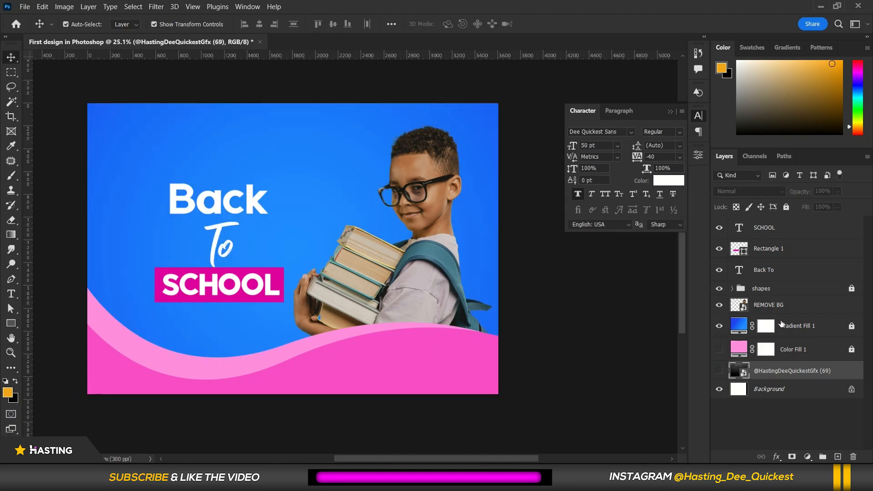
Add a Color Balance adjustment layer above the REMOVE BG layer and clip it to that layer.
left_click(789, 305)
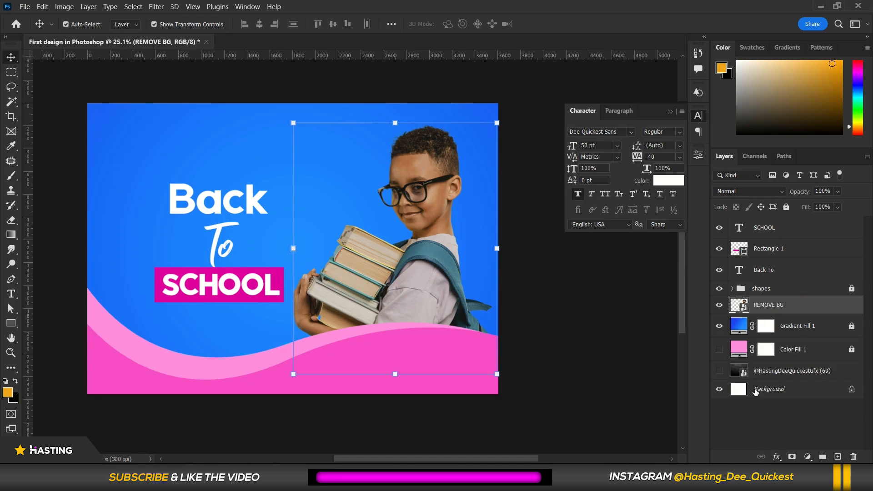
left_click(807, 457)
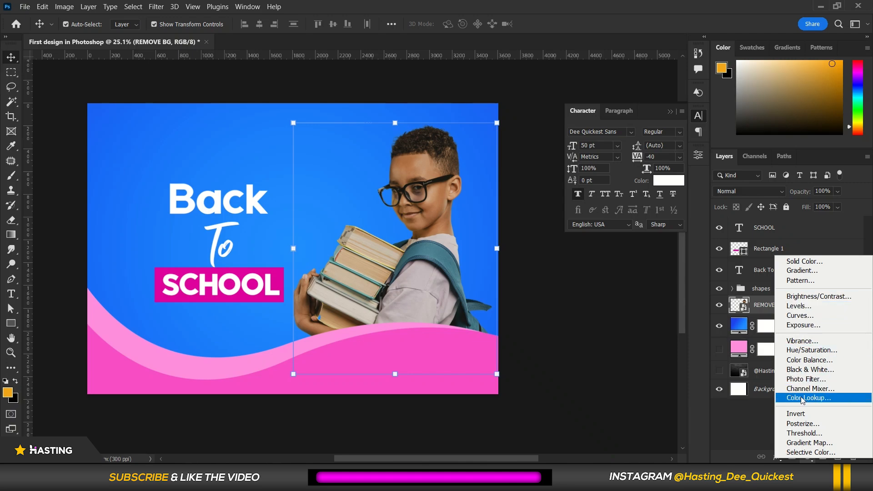
left_click(797, 361)
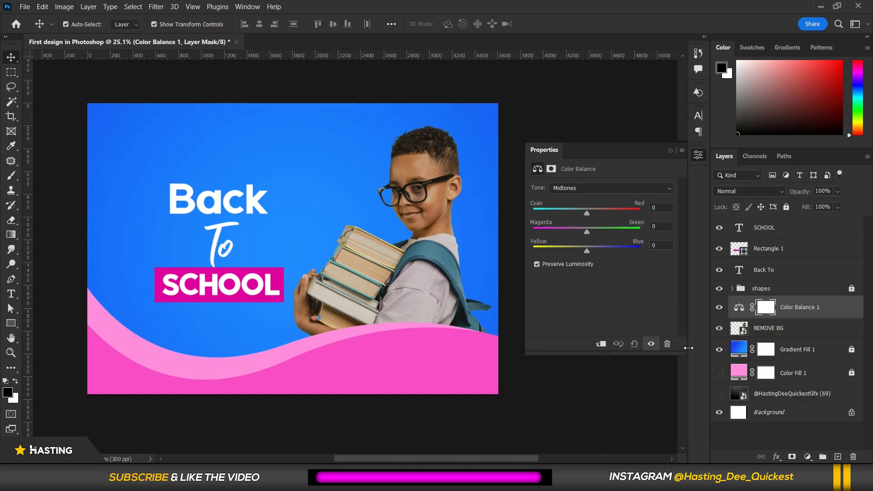
left_click(600, 344)
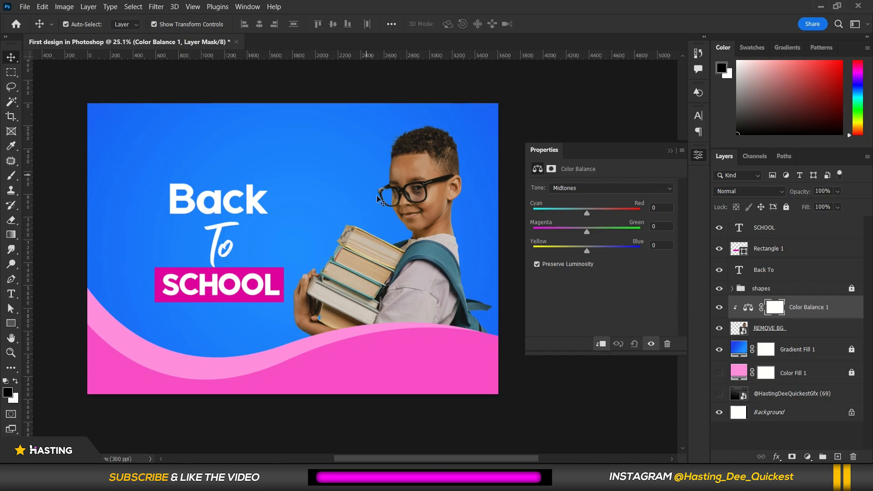
Adjust the midtone color balance to Cyan-Red -17, Magenta-Green -5 and Yellow-Blue +28.
left_click_drag(587, 251, 599, 249)
scroll(439, 216, "down", 2)
scroll(436, 205, "up", 5)
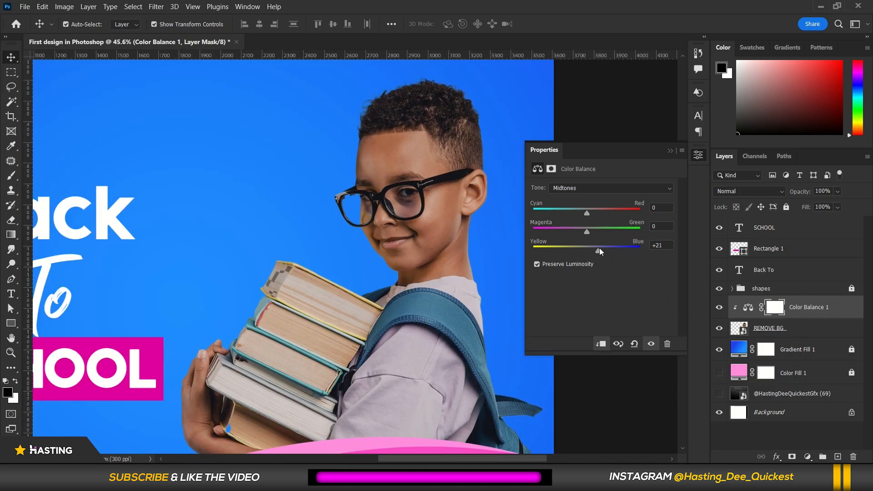
left_click_drag(601, 251, 602, 249)
left_click_drag(581, 228, 581, 214)
scroll(393, 217, "down", 3)
scroll(338, 258, "up", 2)
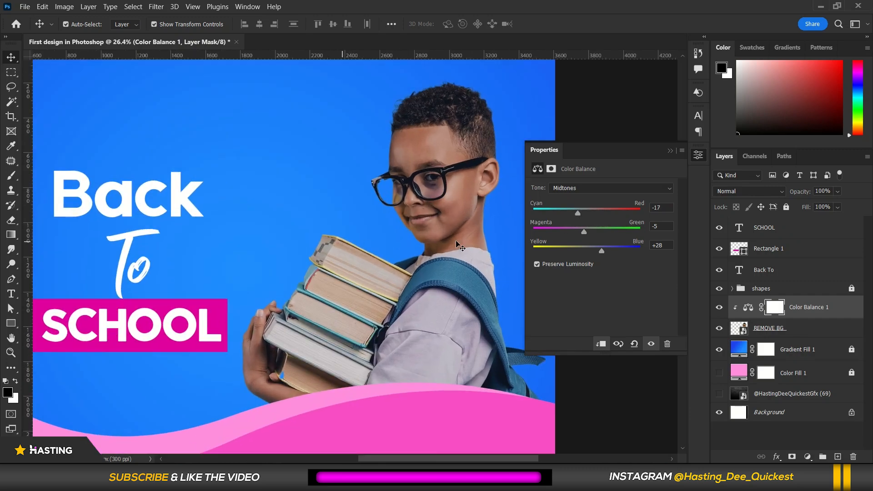
Toggle the Color Balance layer off and on and zoom around to compare the adjusted design.
left_click(719, 311)
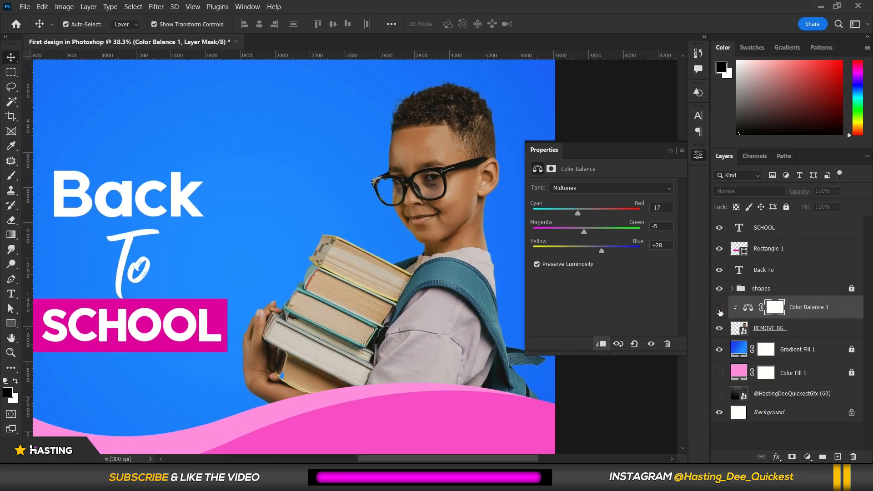
left_click(720, 308)
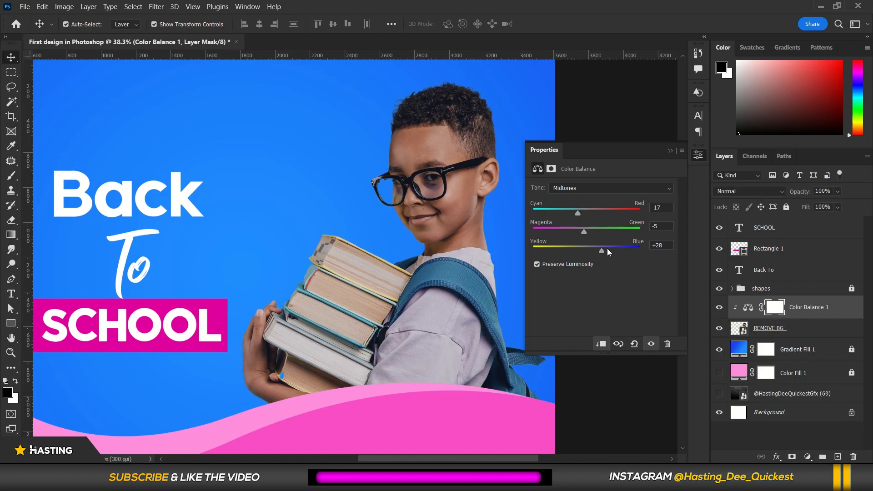
left_click(670, 150)
scroll(623, 232, "down", 3)
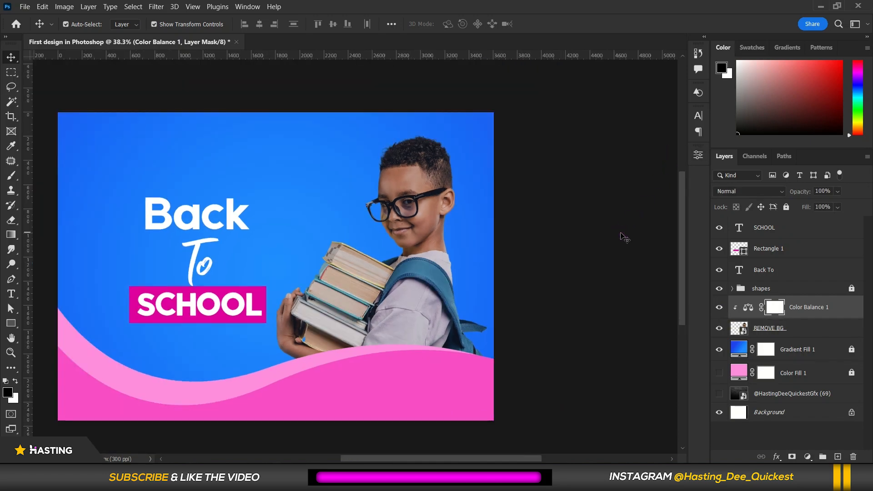
scroll(423, 273, "down", 1)
scroll(182, 239, "up", 1)
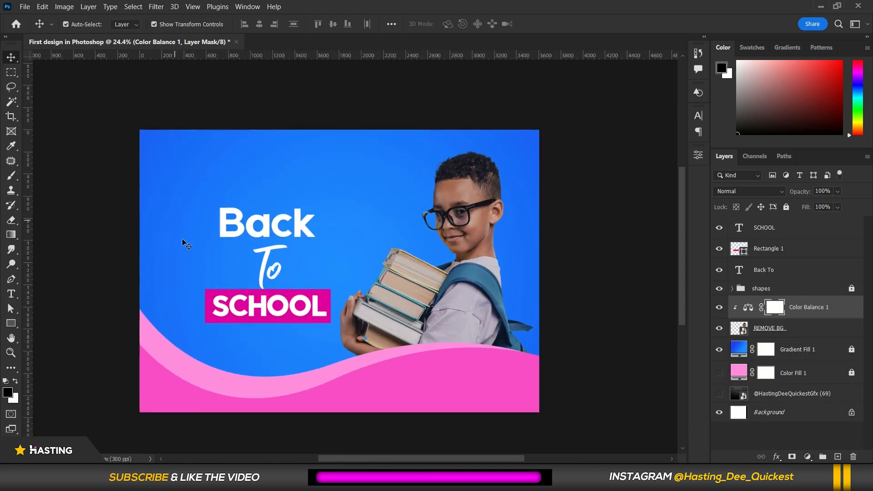
scroll(623, 251, "down", 1)
left_click(624, 245)
scroll(400, 193, "up", 1)
scroll(409, 177, "down", 1)
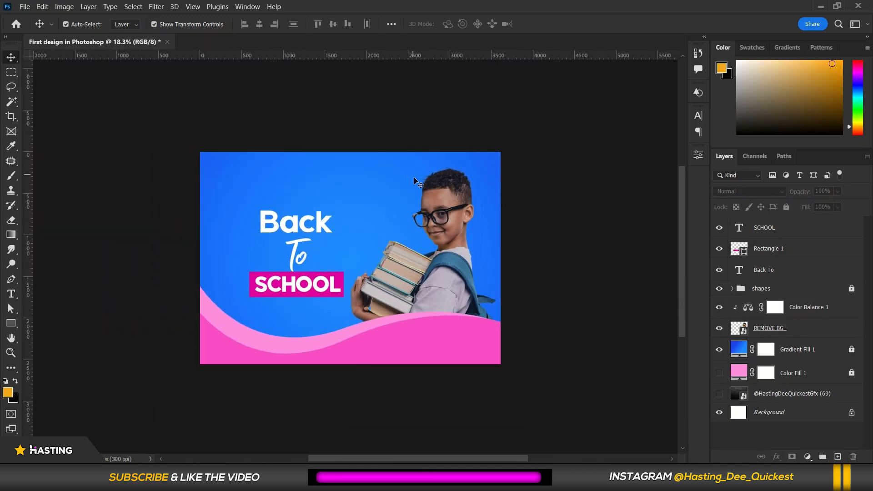
scroll(276, 221, "up", 2)
scroll(275, 222, "up", 3)
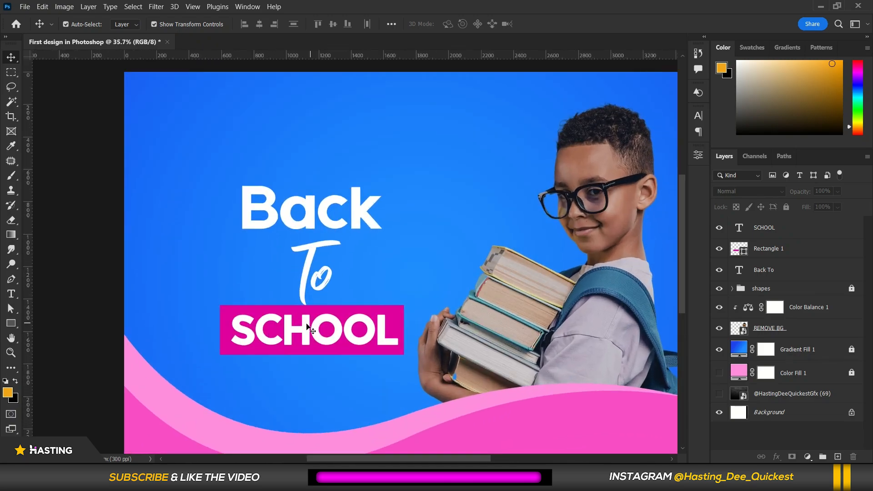
Add a drop shadow to the Back To text with 48% opacity, 90° angle, 24 px distance and 29 px size.
left_click(247, 207)
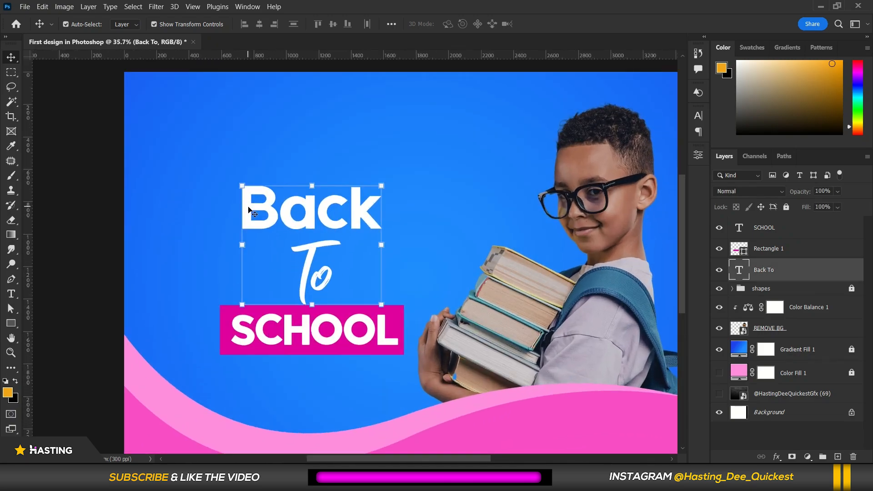
right_click(803, 270)
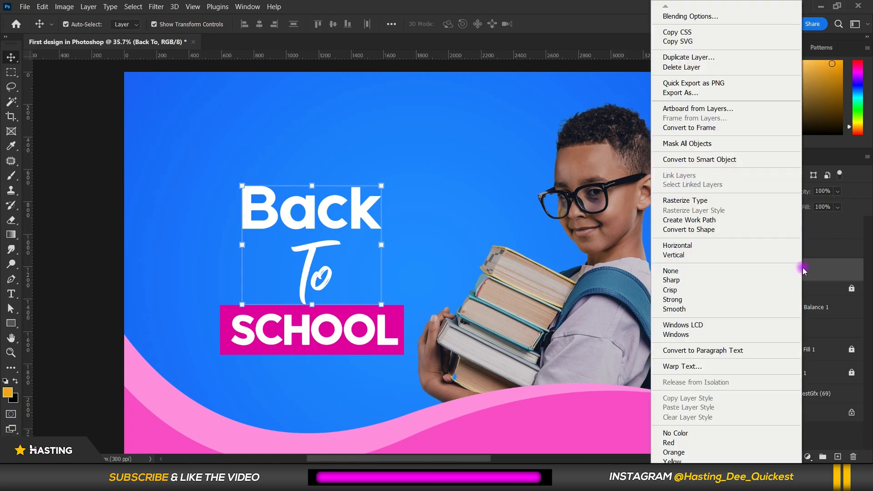
left_click(738, 17)
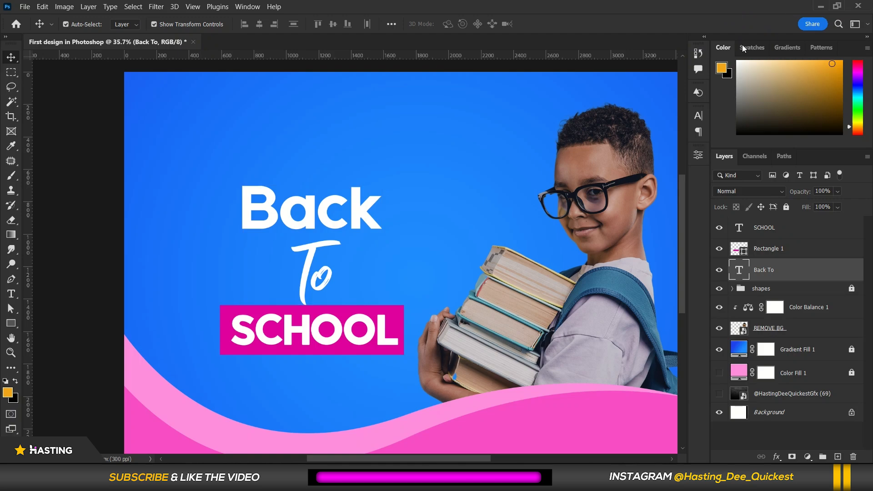
left_click_drag(478, 84, 686, 14)
left_click_drag(574, 35, 531, 36)
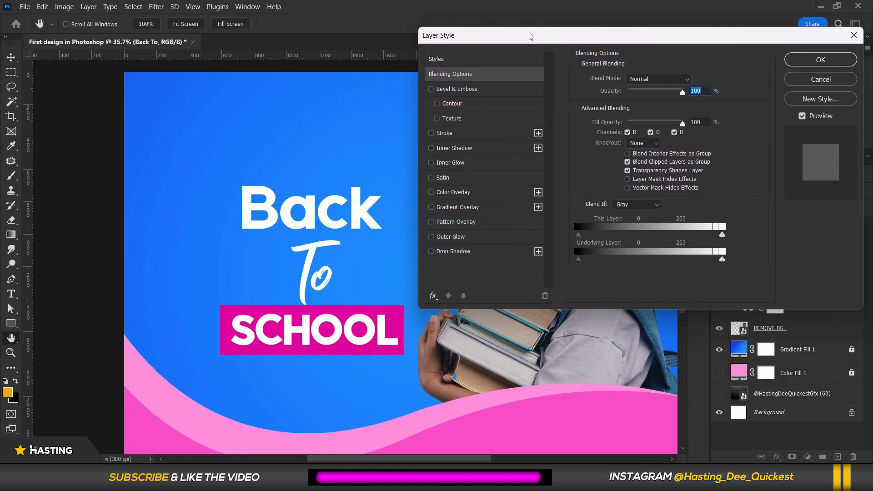
left_click(468, 253)
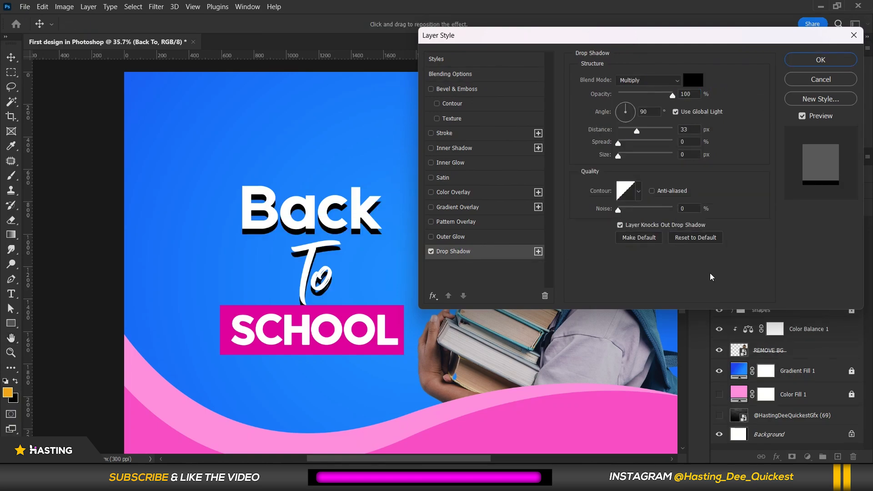
left_click(682, 237)
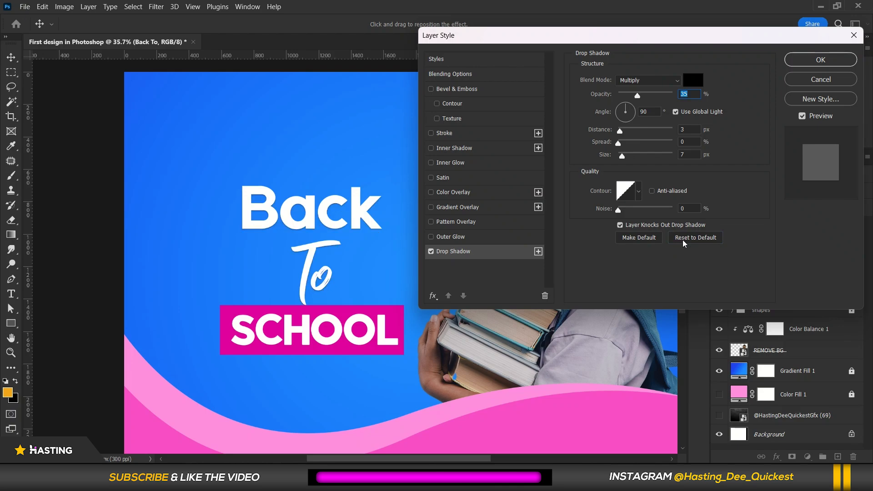
left_click_drag(638, 95, 675, 95)
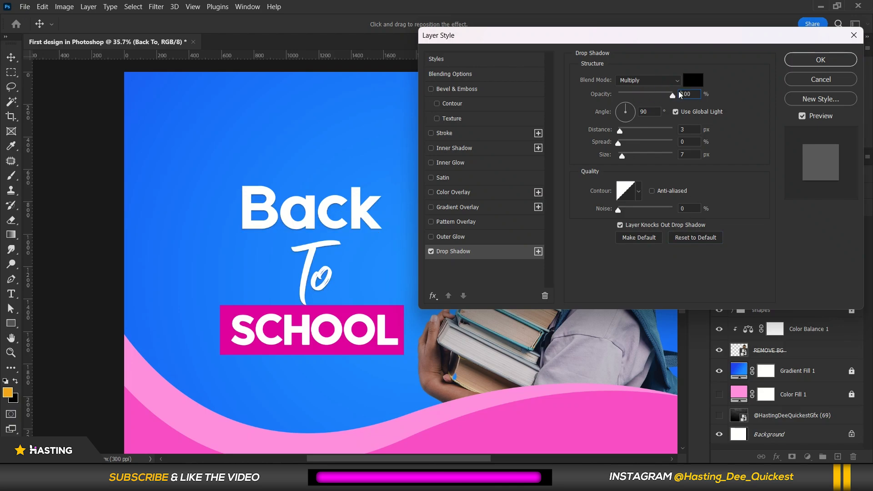
mouse_move(622, 133)
left_mouse_down()
mouse_move(639, 131)
mouse_move(630, 144)
mouse_move(640, 144)
mouse_move(611, 144)
mouse_move(639, 155)
mouse_move(608, 157)
mouse_move(618, 131)
mouse_move(621, 156)
mouse_move(641, 148)
mouse_move(637, 155)
mouse_move(627, 133)
mouse_move(649, 129)
mouse_move(637, 134)
left_mouse_up()
left_click(635, 115)
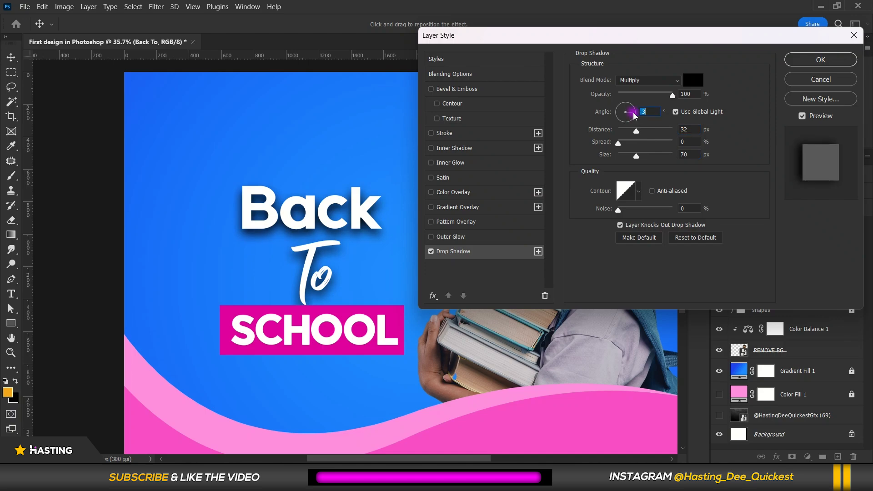
left_click_drag(629, 116, 627, 91)
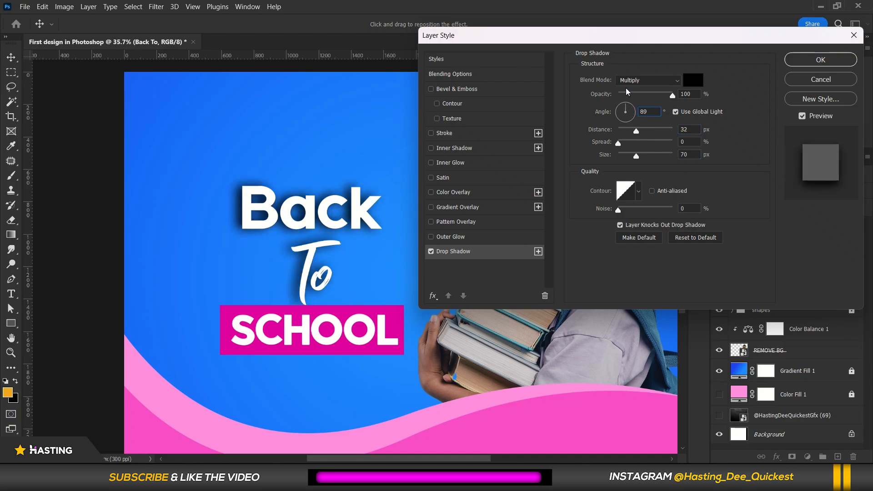
double_click(645, 111)
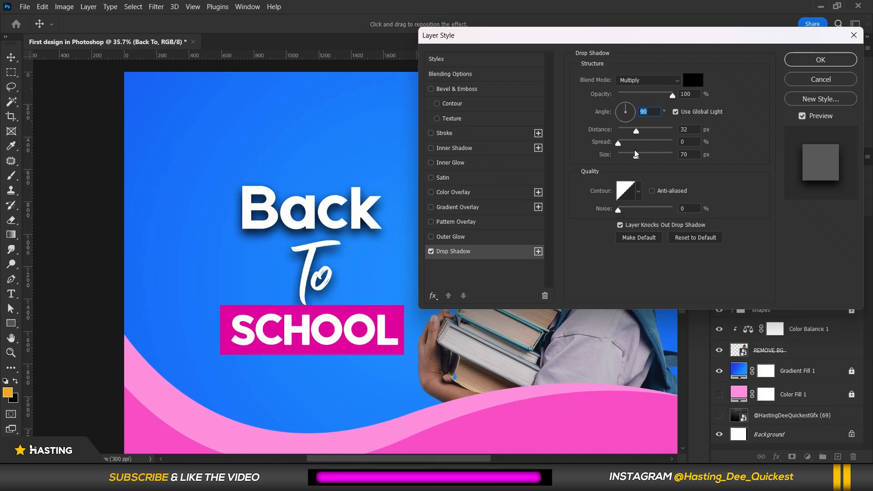
left_click(634, 132)
left_click_drag(632, 131, 617, 156)
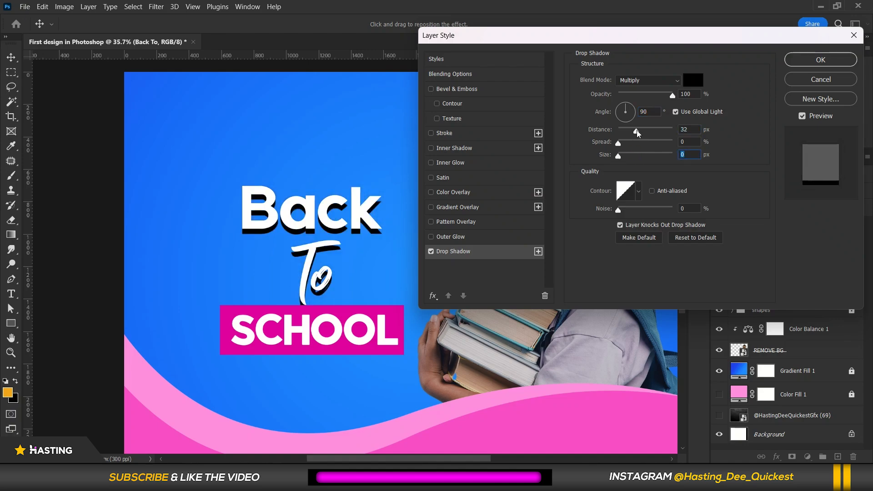
mouse_move(636, 132)
left_mouse_down()
mouse_move(623, 153)
mouse_move(632, 130)
left_mouse_up()
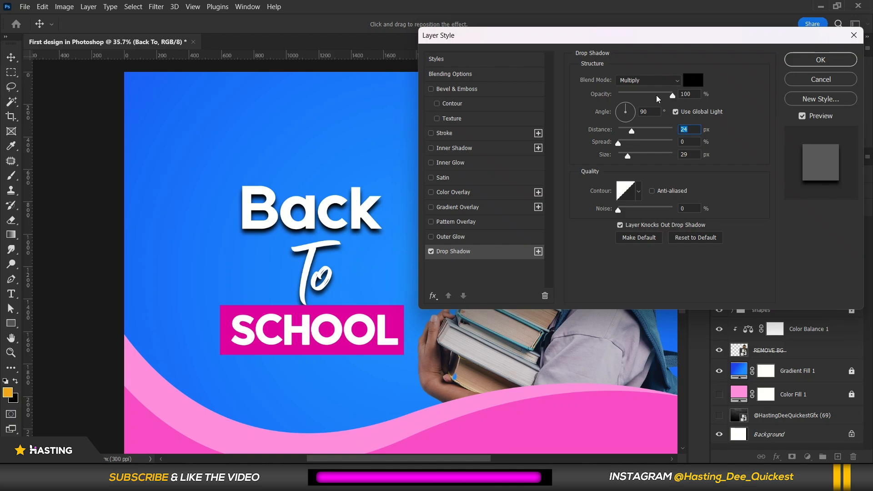
left_click_drag(647, 97, 645, 96)
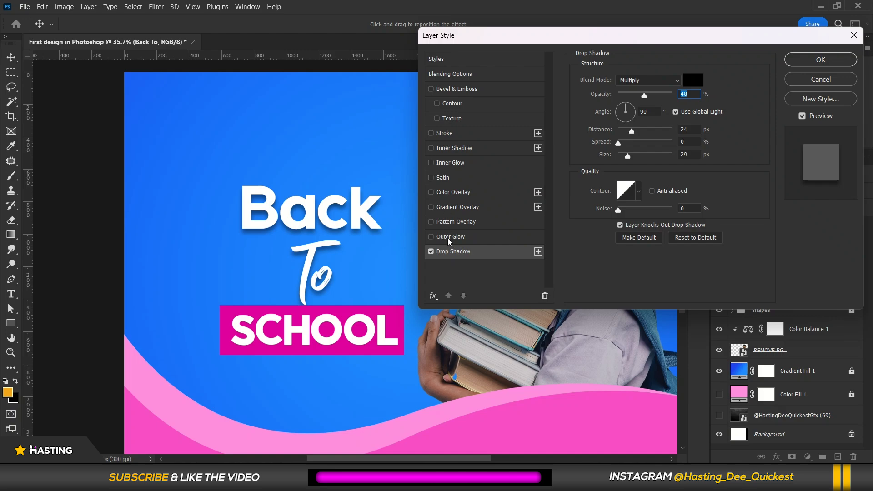
Try an outer glow on the Back To text in colour 00aeff with 250 px size and 55% opacity.
left_click(469, 239)
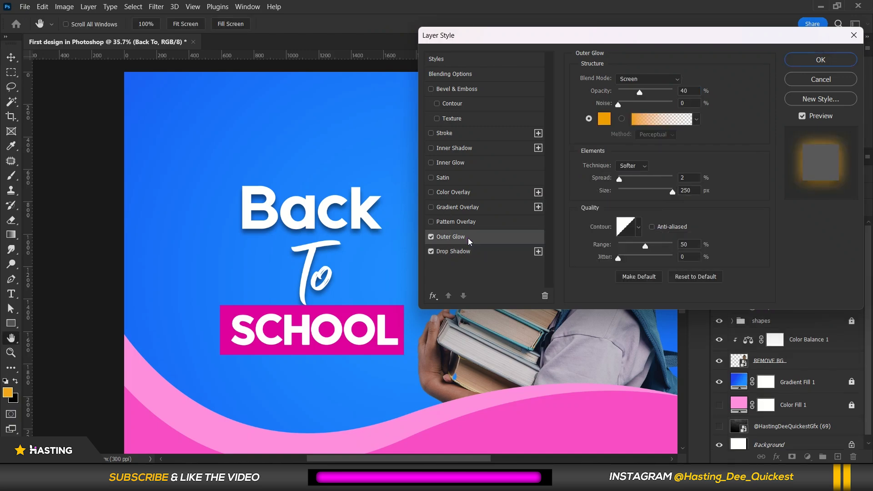
left_click(697, 277)
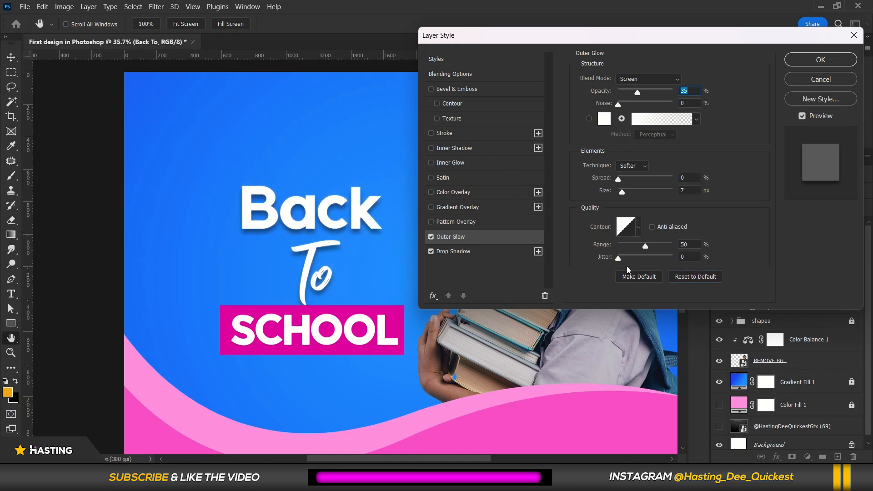
left_click_drag(637, 93, 662, 93)
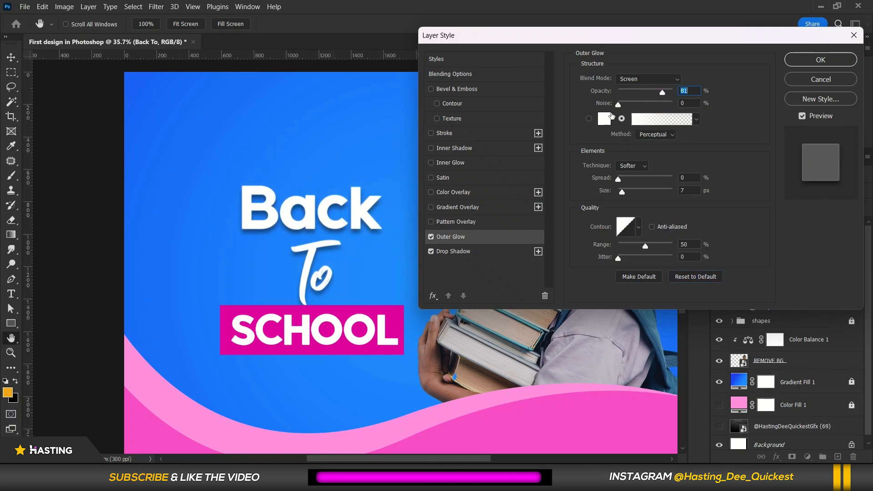
left_click_drag(622, 191, 651, 187)
left_click(606, 119)
left_click(723, 195)
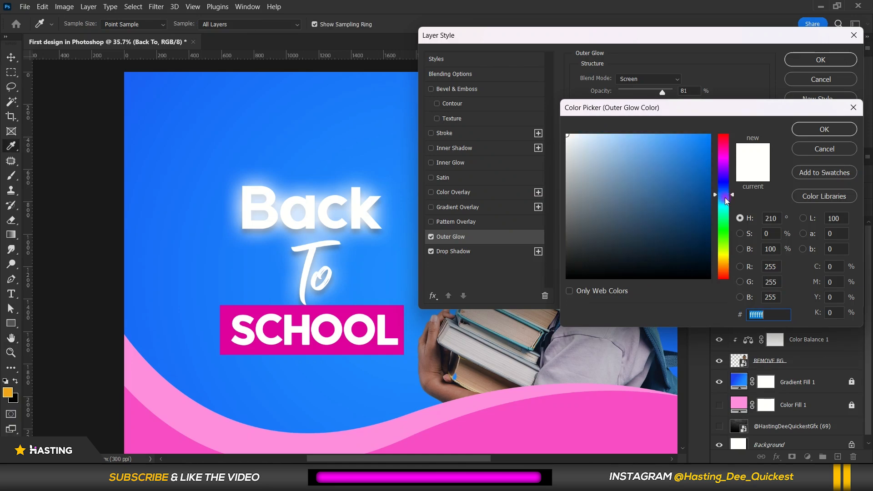
left_click_drag(725, 198, 725, 199)
left_click_drag(697, 162, 717, 123)
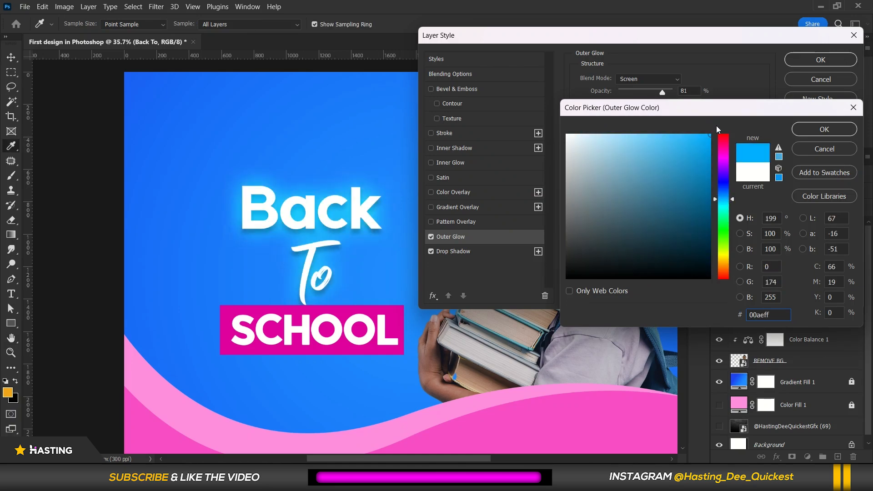
left_click(814, 130)
left_click_drag(655, 191, 675, 191)
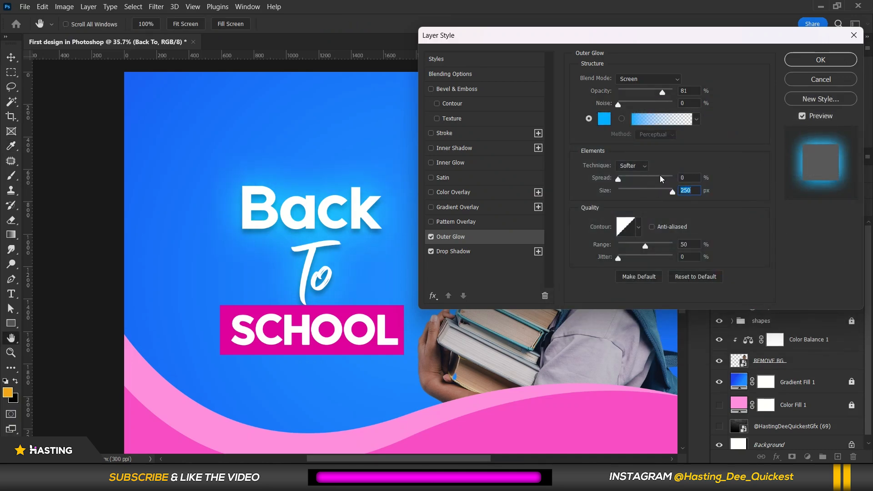
left_click_drag(647, 93, 713, 85)
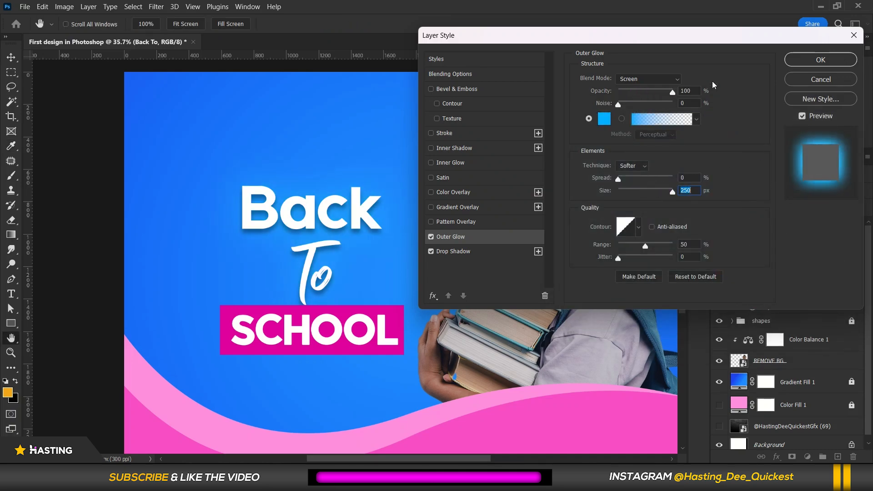
left_click(649, 93)
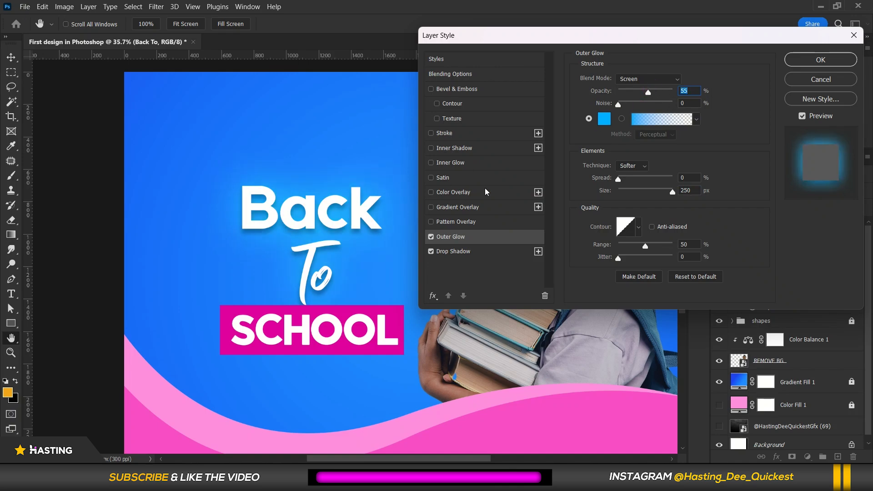
Turn off the outer glow and confirm the layer style.
left_click(431, 236)
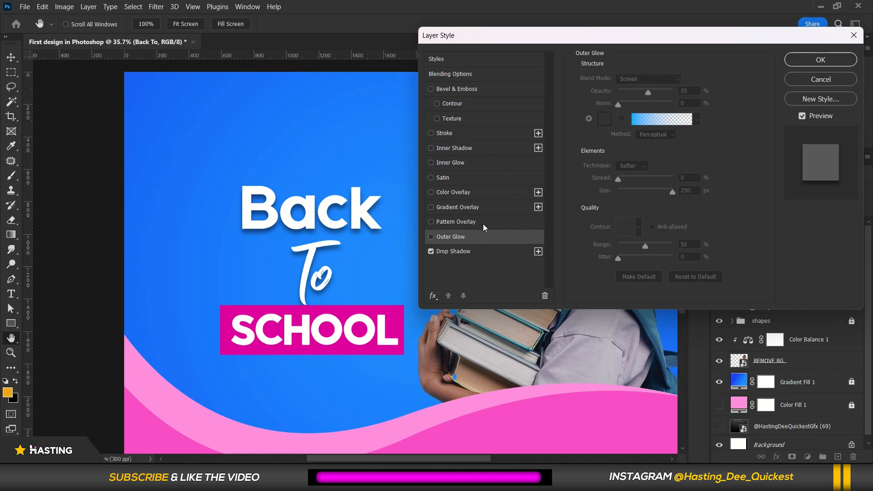
left_click(819, 60)
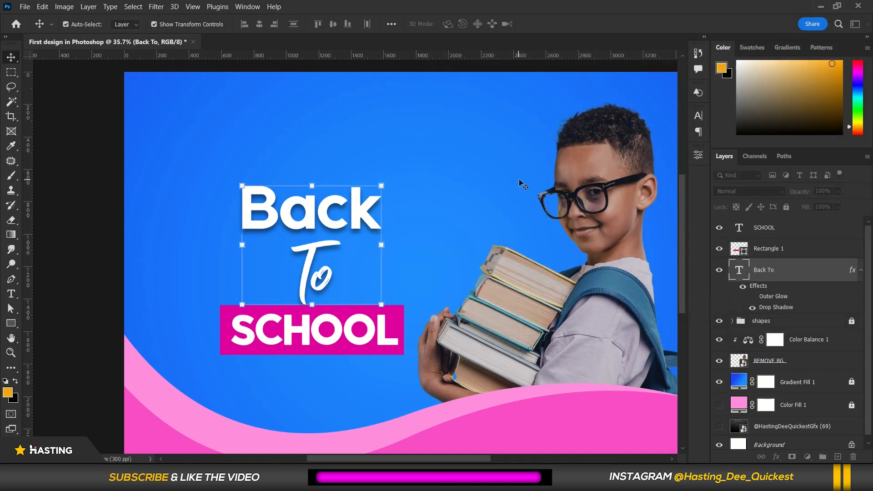
Add a drop shadow to the pink rectangle behind SCHOOL with 48% opacity, 90° angle, 24 px distance and 29 px size.
key("ctrl+minus")
left_click(201, 185)
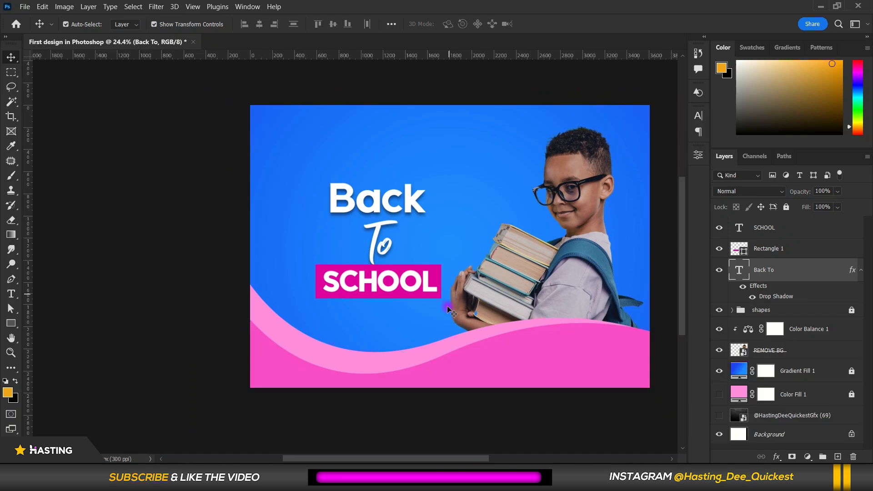
scroll(427, 303, "up", 3)
left_click(344, 132)
scroll(348, 131, "down", 5)
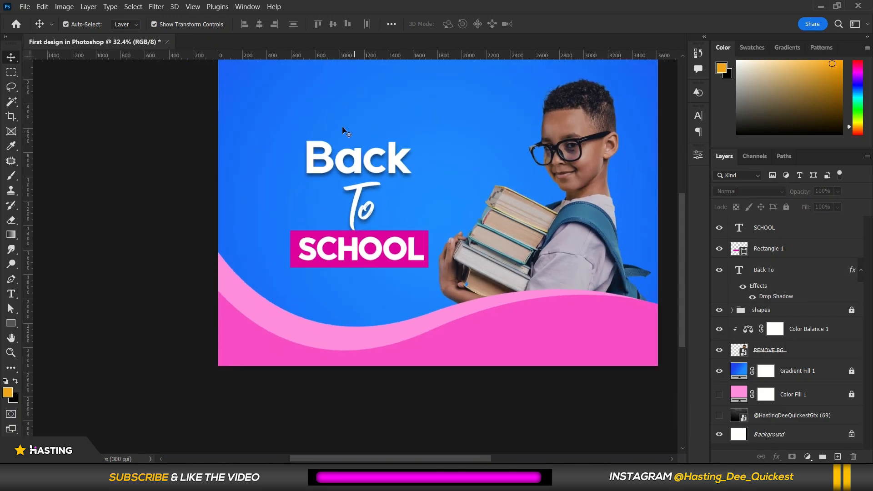
scroll(354, 127, "up", 3)
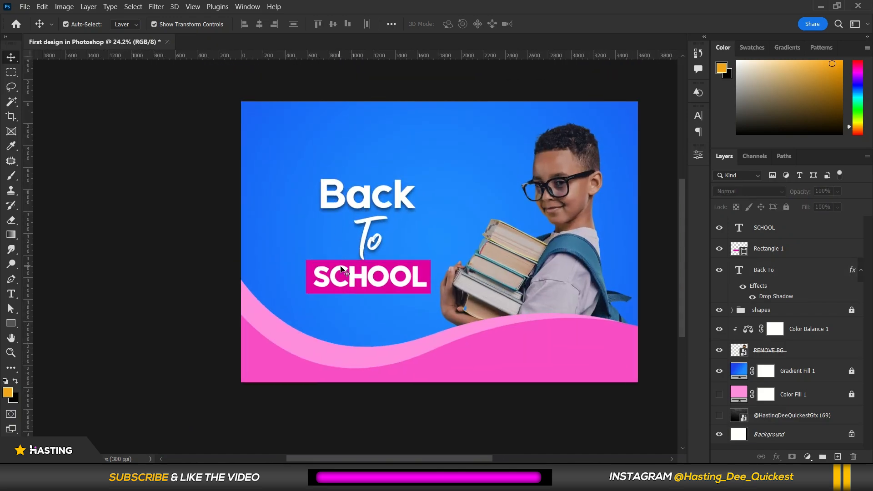
scroll(339, 268, "up", 2)
left_click(294, 303)
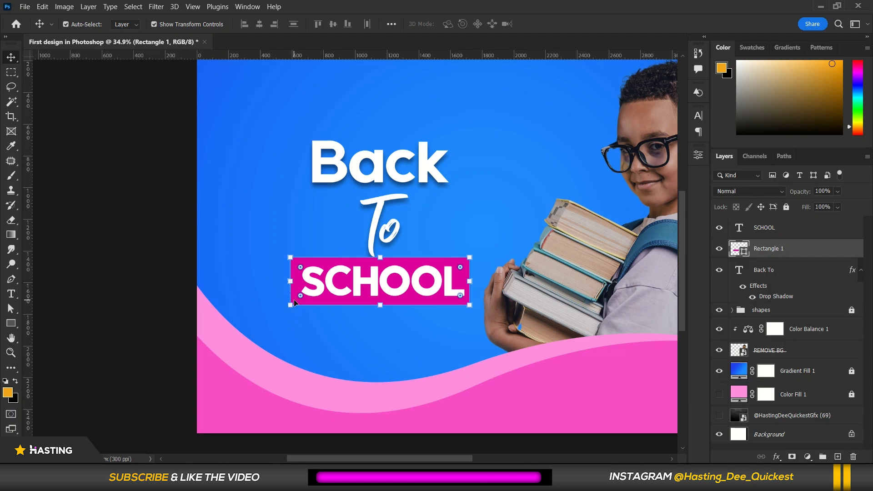
right_click(794, 248)
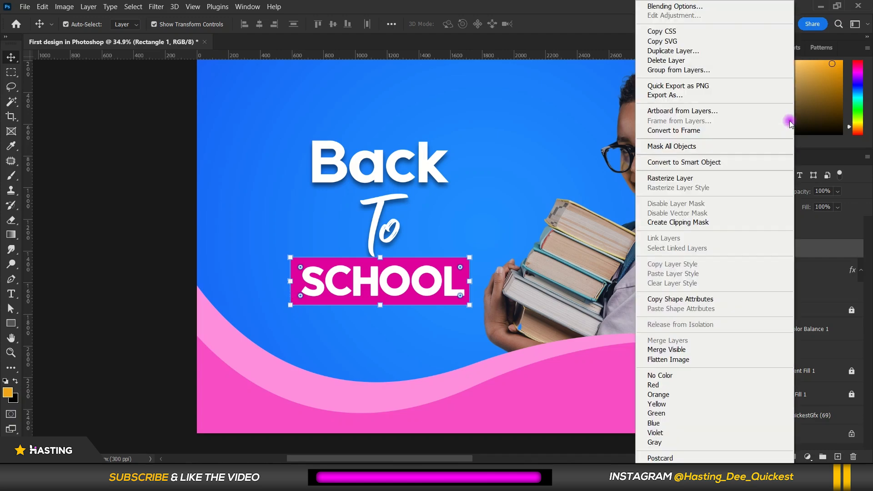
left_click(700, 8)
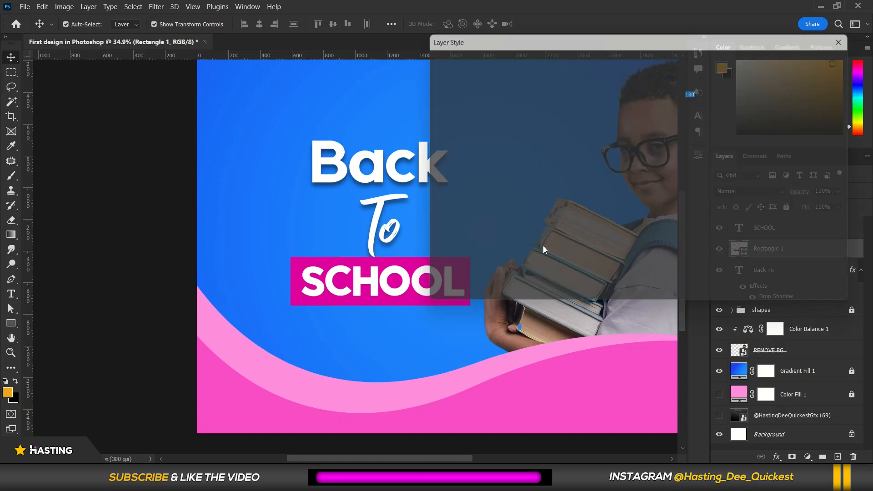
left_click(469, 251)
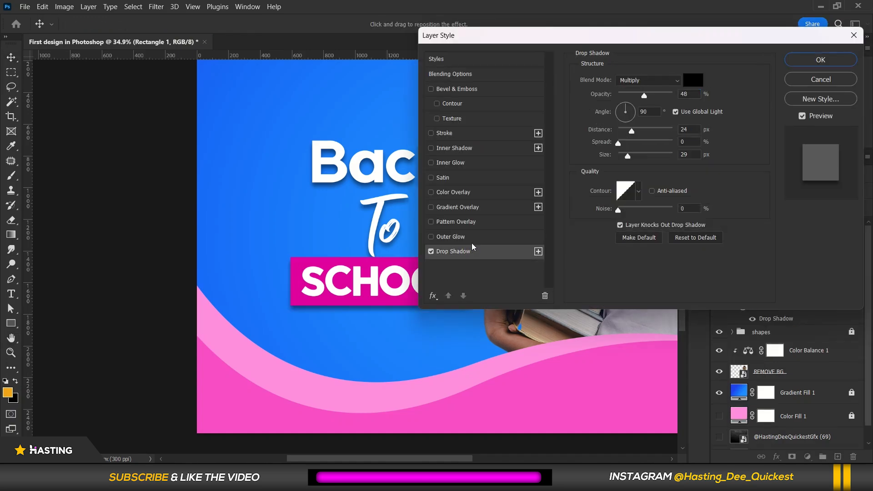
left_click_drag(550, 36, 636, 39)
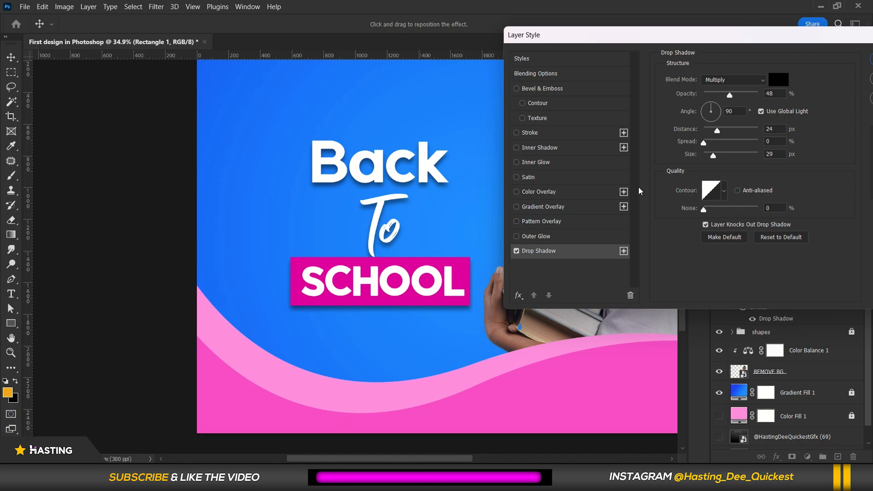
Add a Bevel & Emboss to the rectangle with default settings, depth 459%, size 16 px and shadow opacity 21%.
left_click(570, 90)
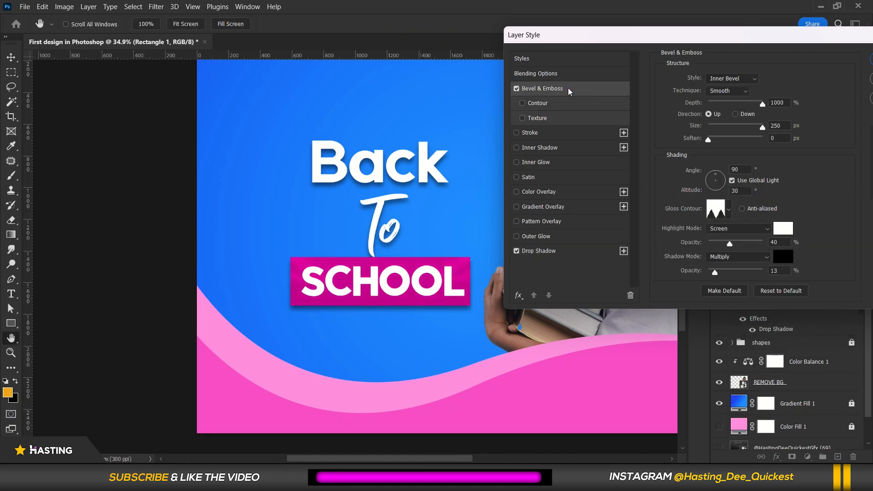
left_click(765, 289)
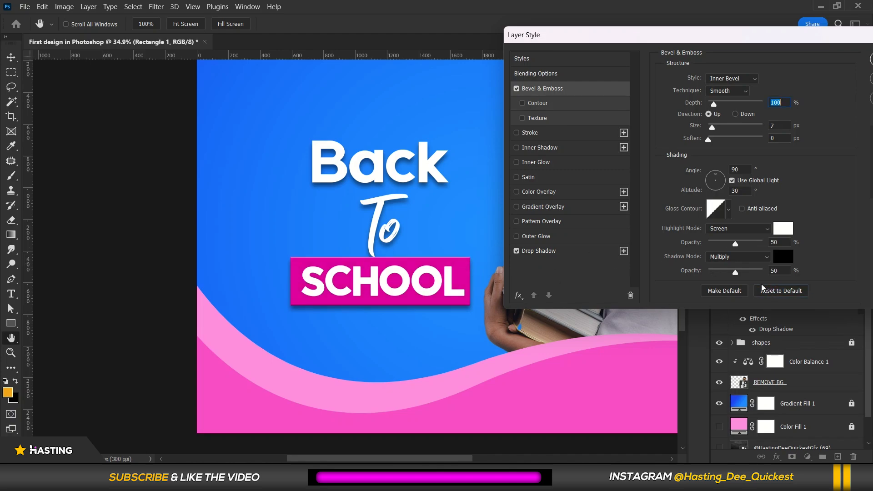
left_click_drag(713, 104, 747, 100)
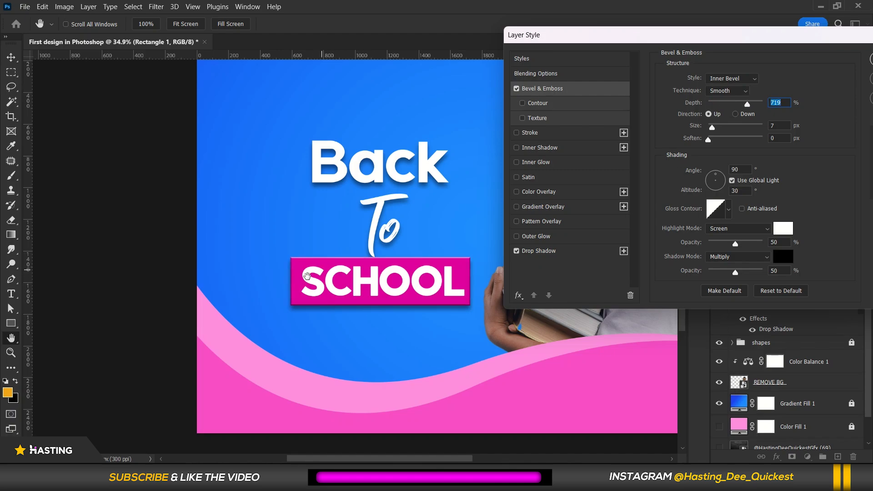
left_click_drag(722, 128, 732, 105)
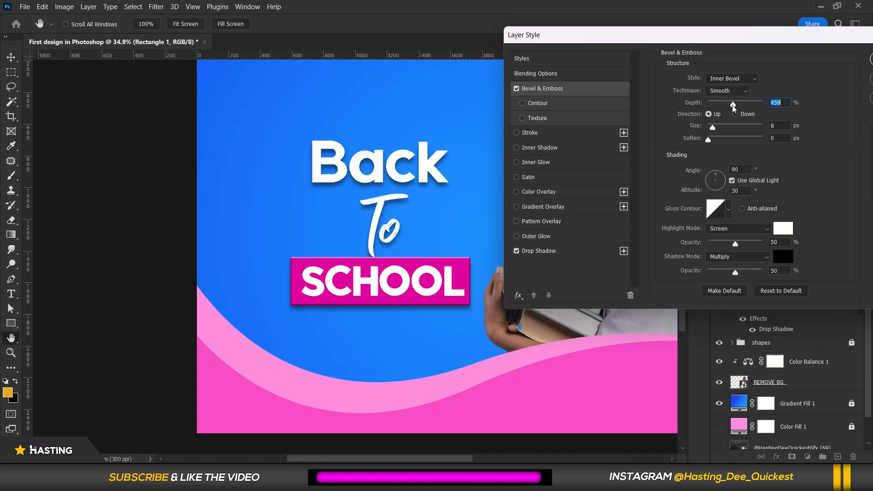
left_click(728, 212)
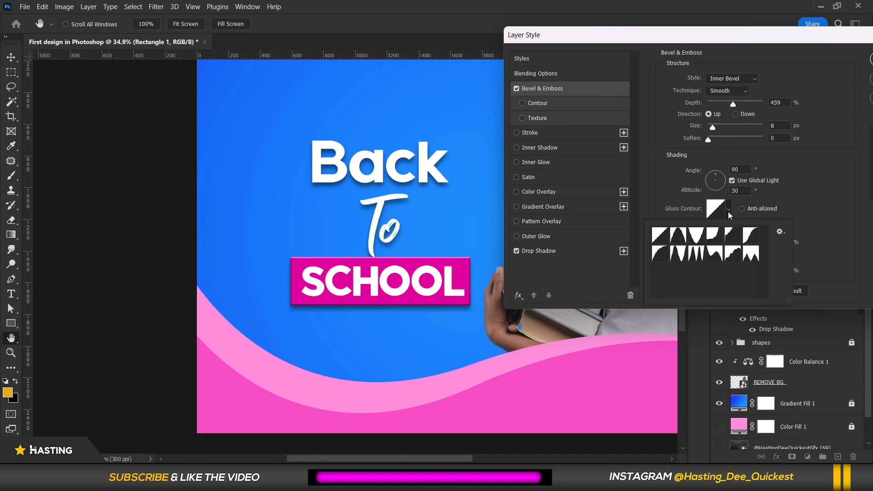
left_click(681, 197)
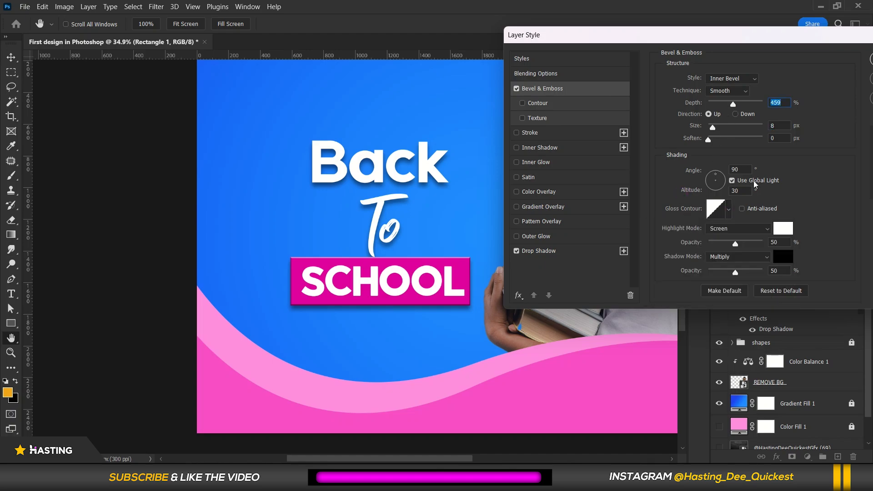
left_click_drag(720, 125, 722, 129)
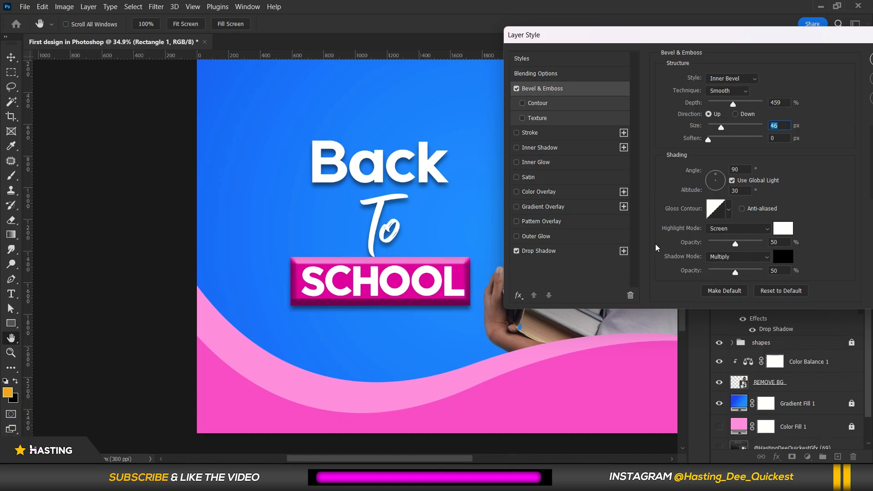
left_click(720, 272)
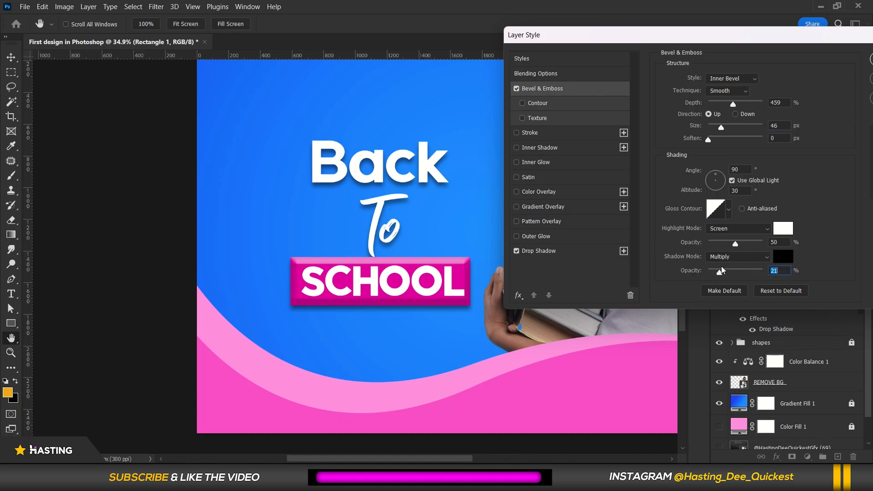
mouse_move(720, 128)
left_mouse_down()
mouse_move(768, 119)
mouse_move(716, 116)
left_mouse_up()
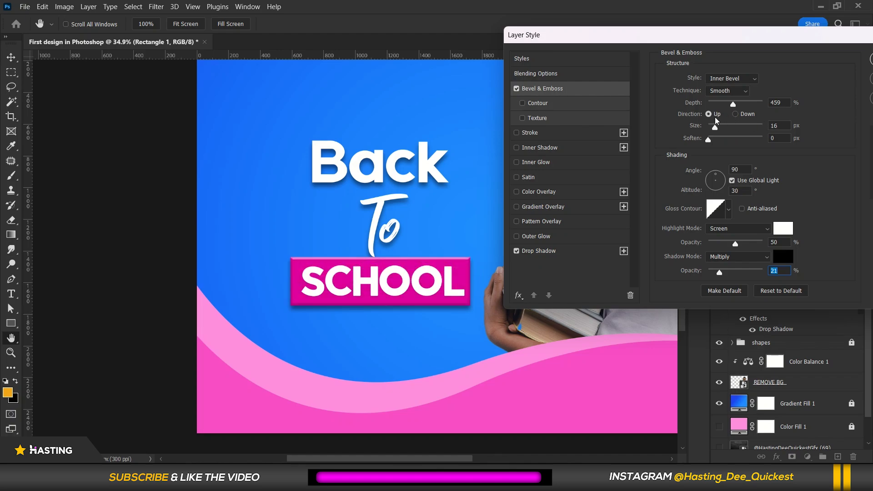
left_click_drag(840, 42, 598, 57)
left_click(686, 73)
key("v")
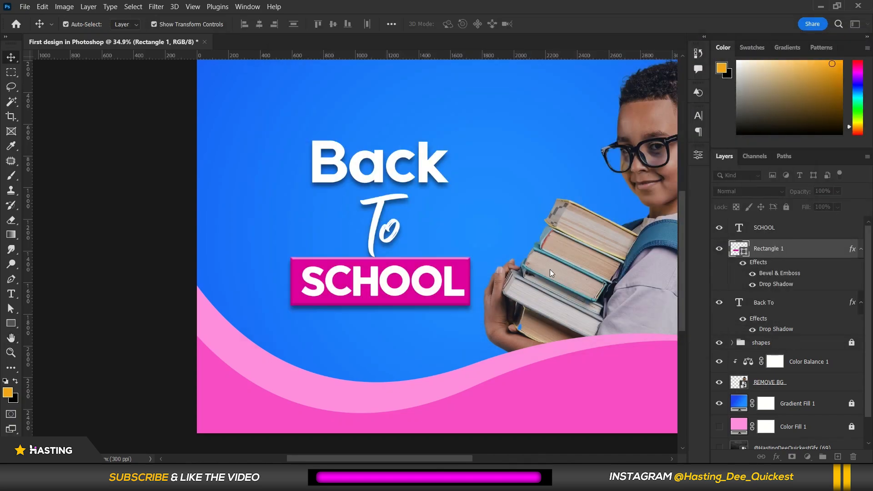
Add a drop shadow to the upper wave shape (Shape 1 copy) with 0 px distance and 131 px size.
scroll(555, 312, "down", 4)
scroll(556, 313, "up", 3)
left_click(474, 359)
scroll(406, 255, "up", 1)
scroll(406, 255, "down", 2)
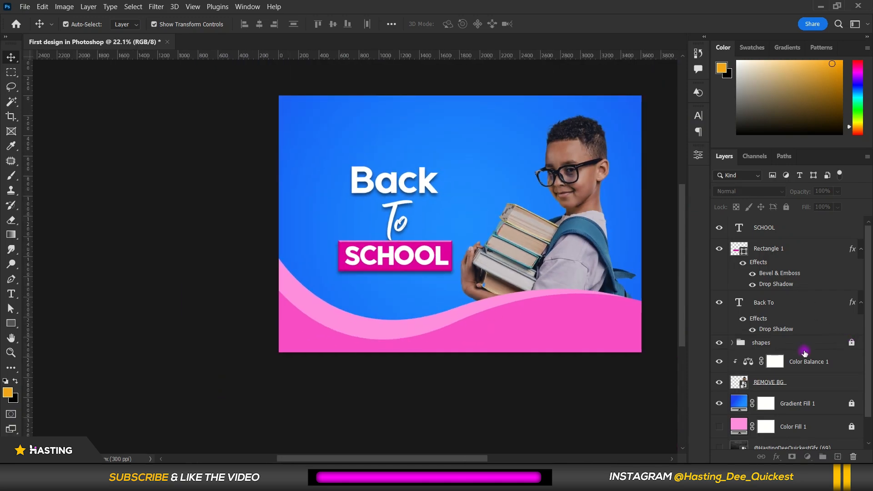
left_click(470, 334)
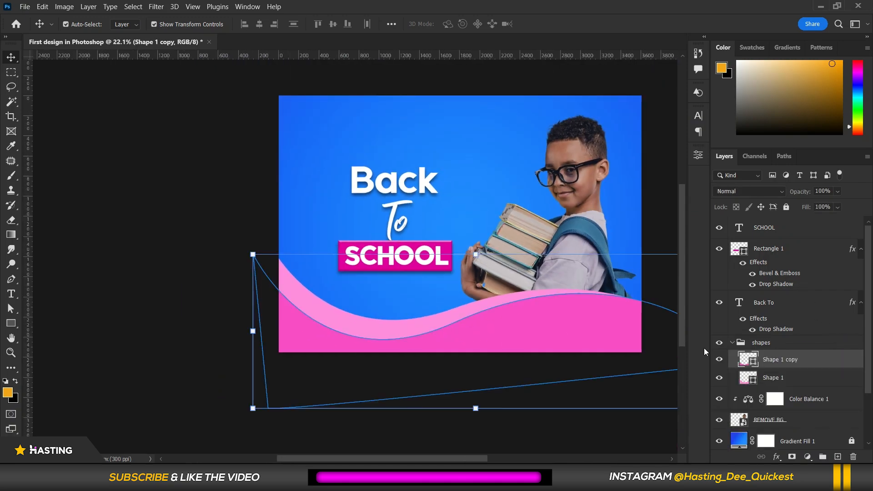
right_click(823, 359)
left_click(751, 8)
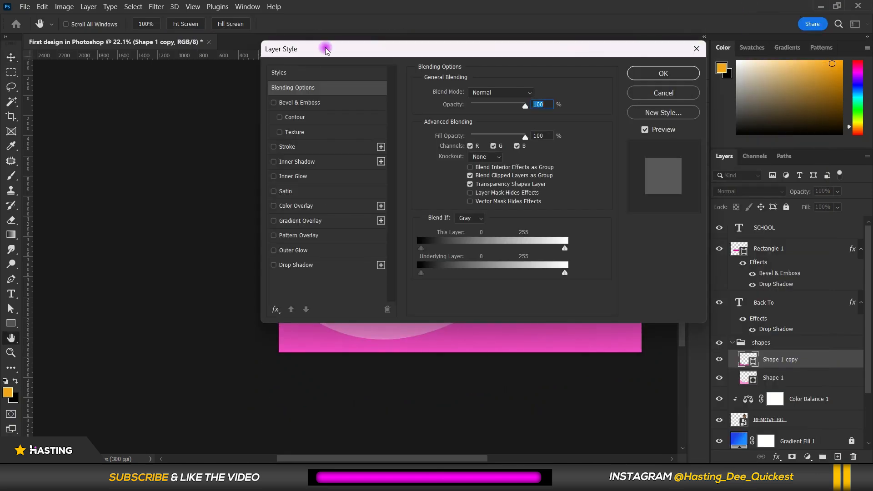
left_click_drag(326, 49, 570, 76)
left_click(547, 293)
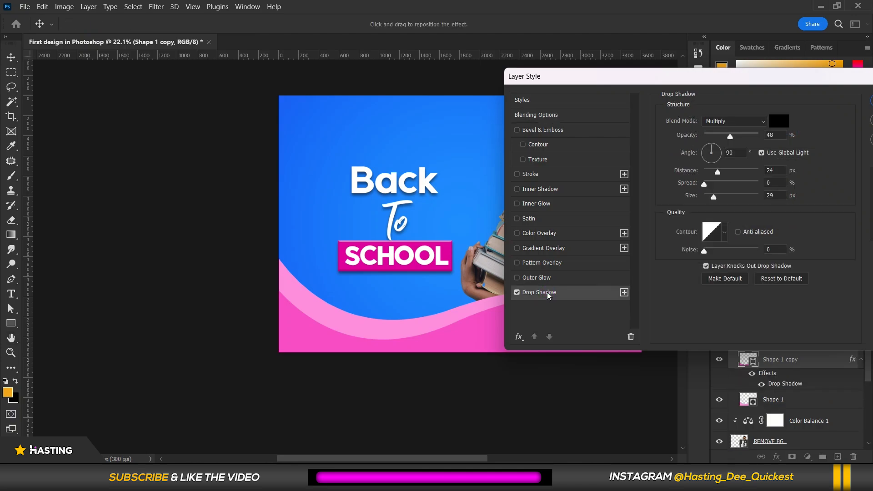
left_click_drag(715, 173, 683, 175)
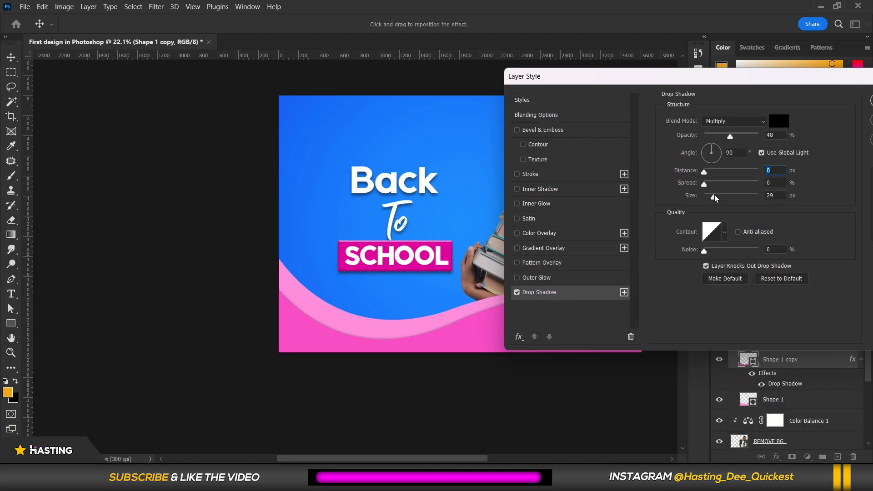
left_click_drag(715, 200, 732, 200)
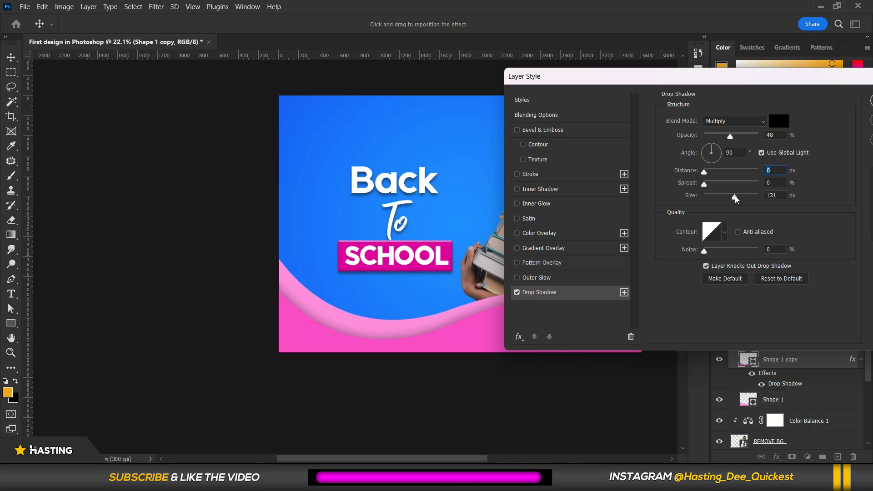
key("Tab")
key("Tab")
left_click_drag(781, 78, 383, 77)
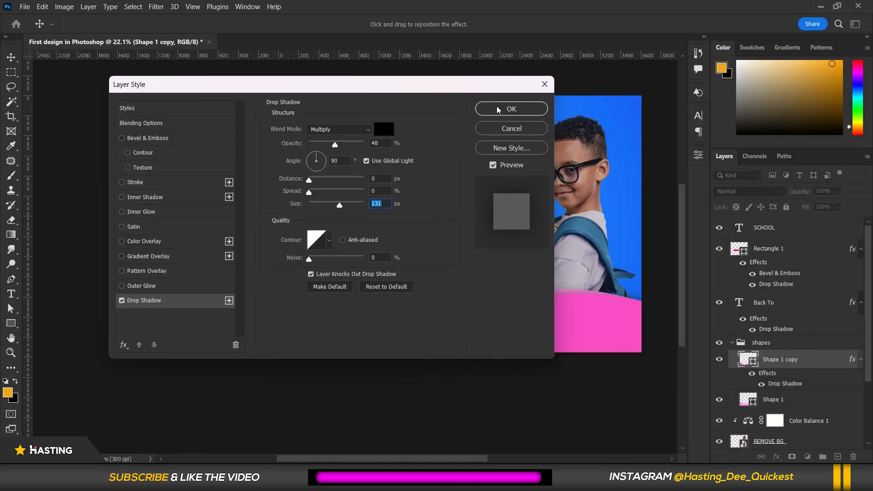
left_click(517, 129)
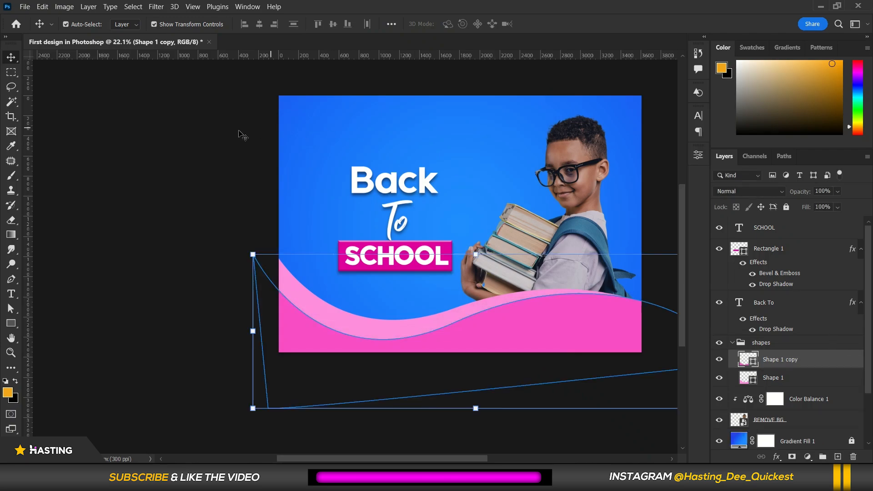
Place the awards-02 trophy image into the design as an embedded file.
scroll(400, 137, "down", 1)
scroll(417, 131, "down", 1)
left_click(415, 124)
scroll(416, 124, "up", 4)
scroll(418, 123, "down", 4)
scroll(421, 121, "up", 3)
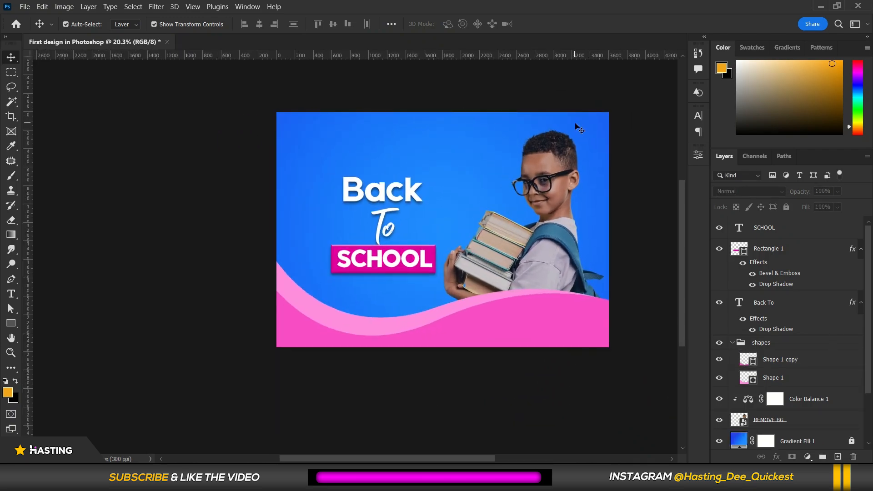
scroll(575, 124, "up", 1)
left_click(24, 6)
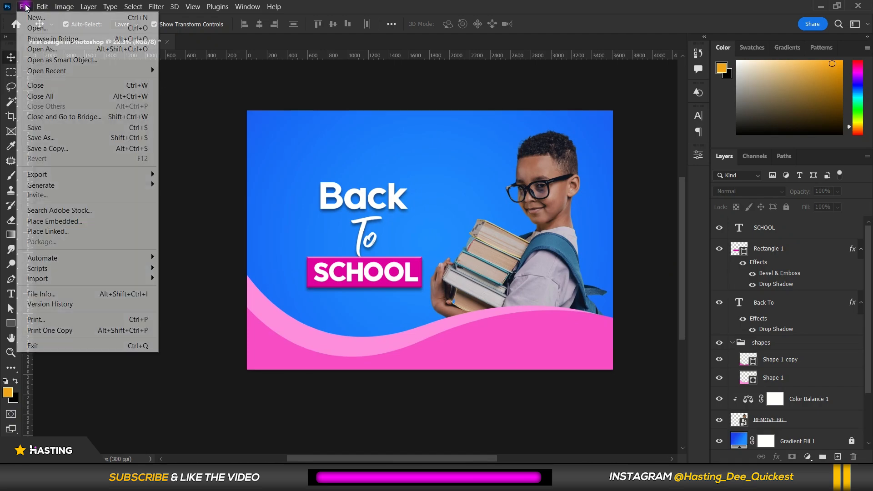
left_click(63, 221)
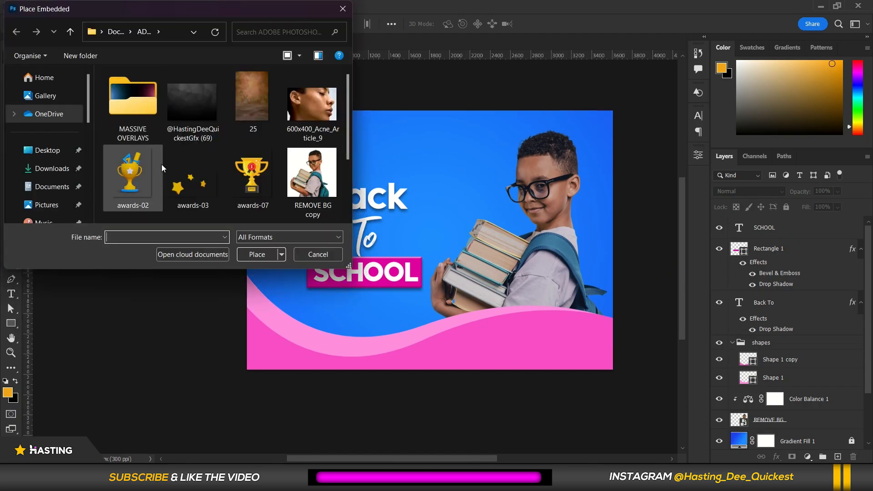
left_click(146, 176)
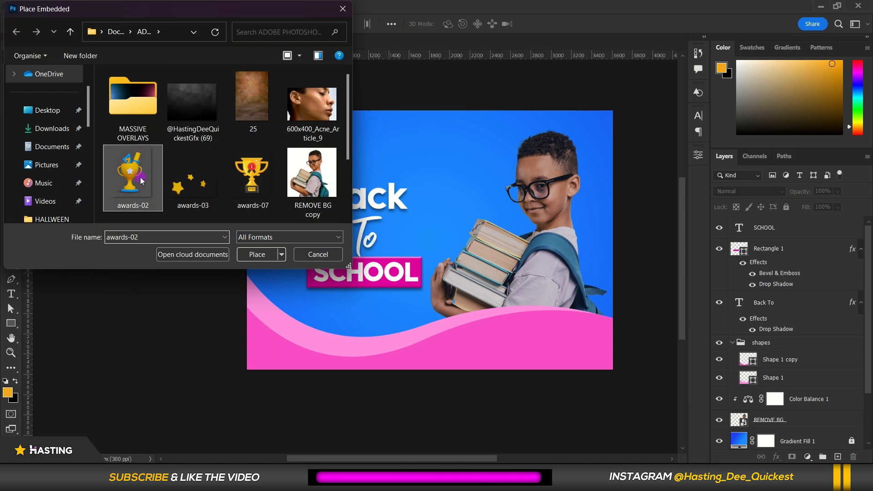
left_click(269, 255)
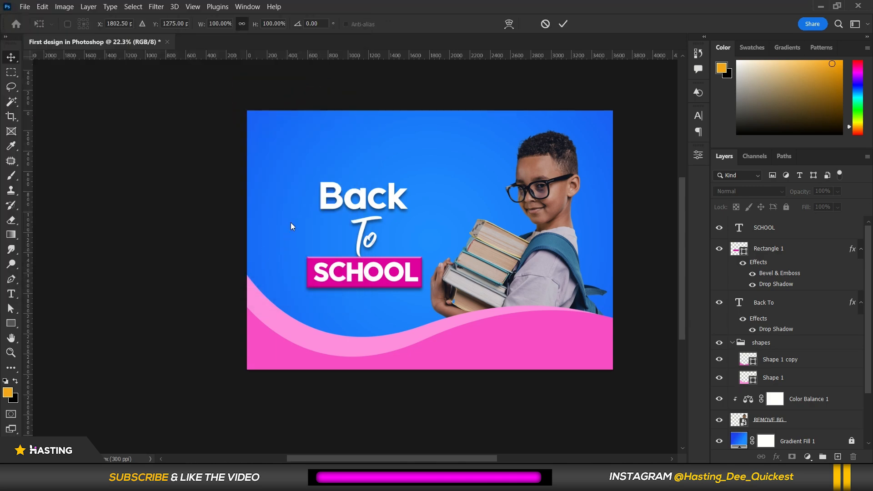
Scale the trophy to about 231%, rotate it about 31° and position it in the top-left corner.
left_click_drag(445, 221, 476, 185)
left_click_drag(485, 260, 325, 186)
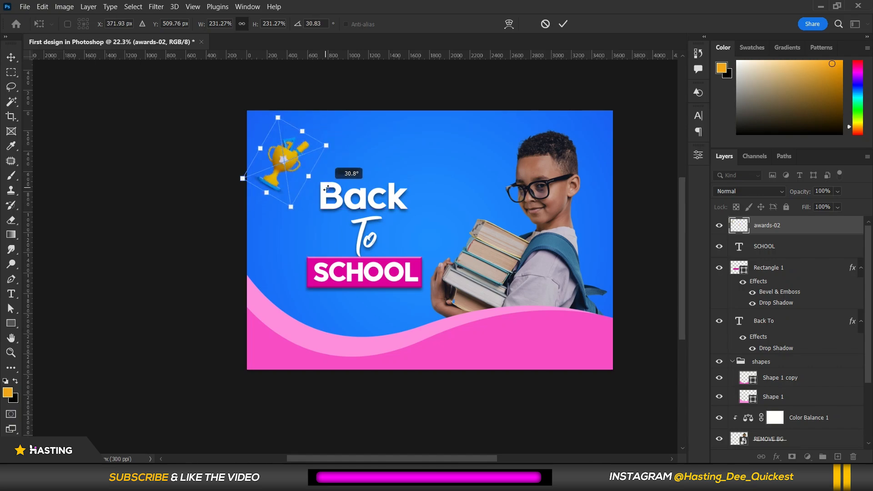
left_click_drag(289, 146, 295, 141)
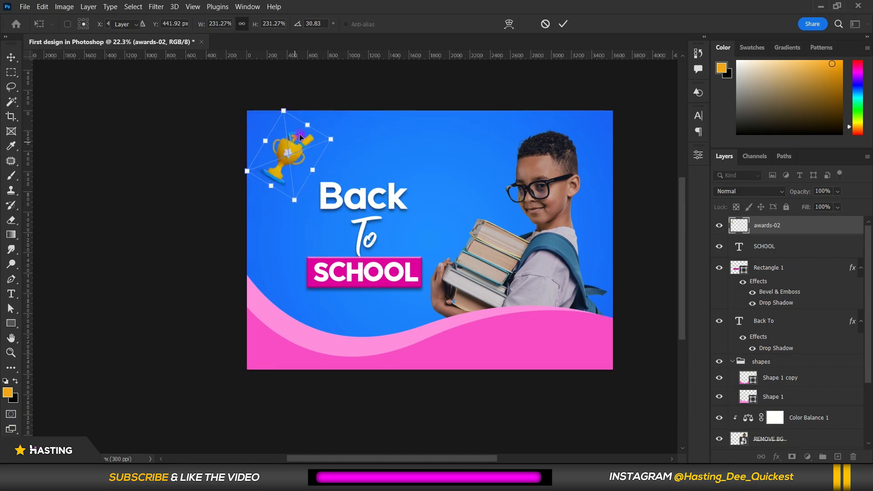
key("Return")
Apply a Motion Blur to the top-left trophy with a -40° angle and 44 pixel distance.
scroll(302, 125, "up", 1)
scroll(295, 150, "down", 1)
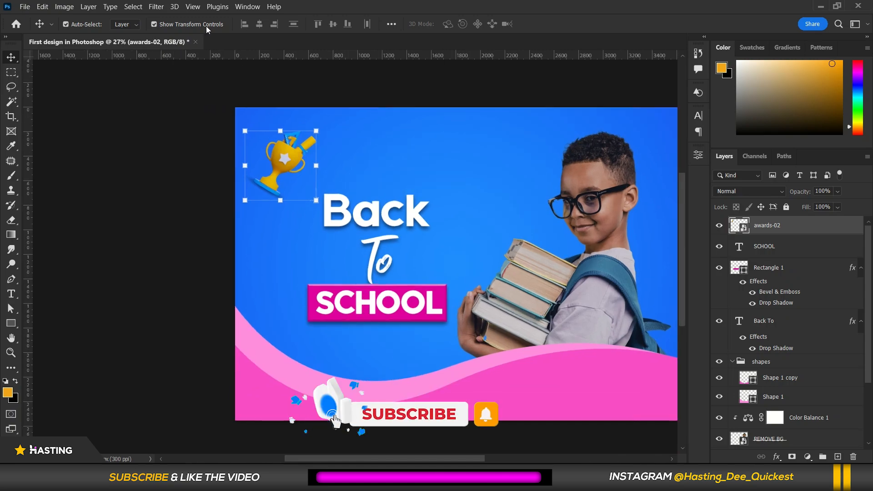
left_click(160, 6)
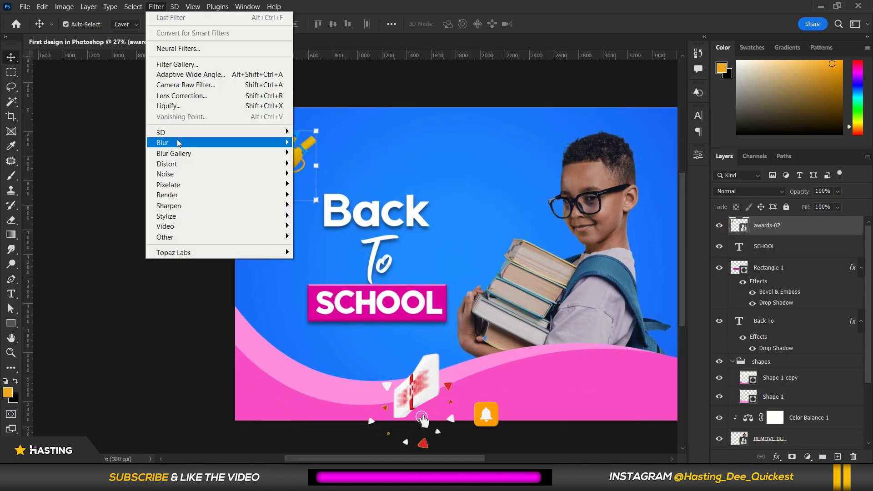
mouse_move(181, 142)
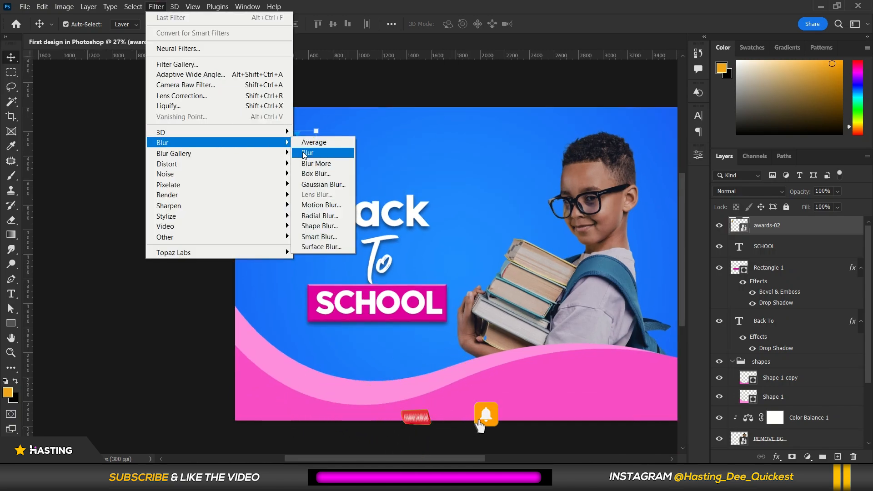
left_click(321, 205)
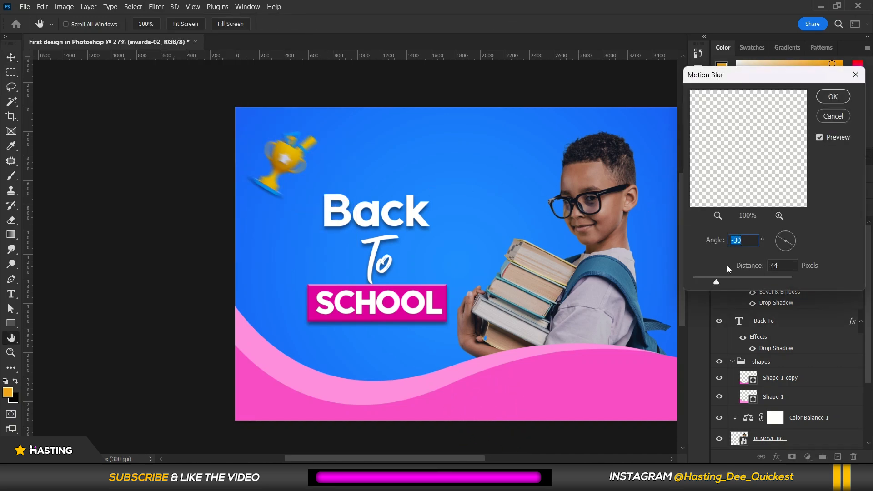
left_click(793, 232)
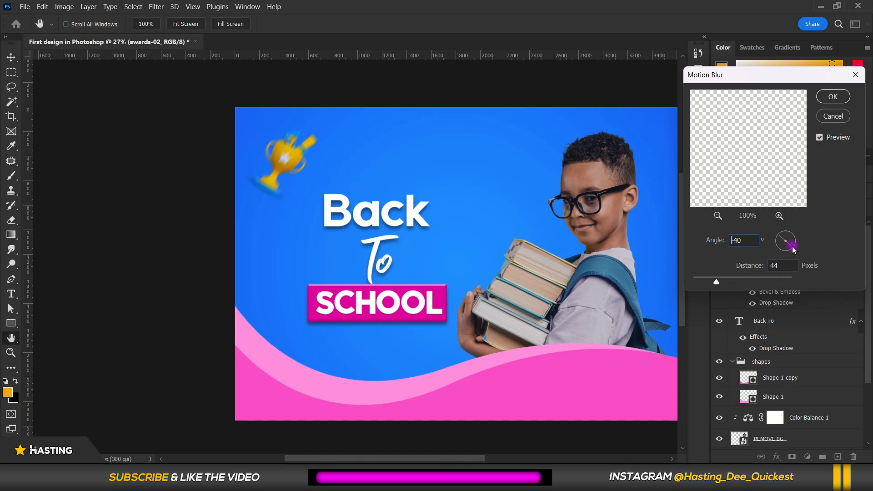
left_click(828, 96)
scroll(274, 156, "down", 3)
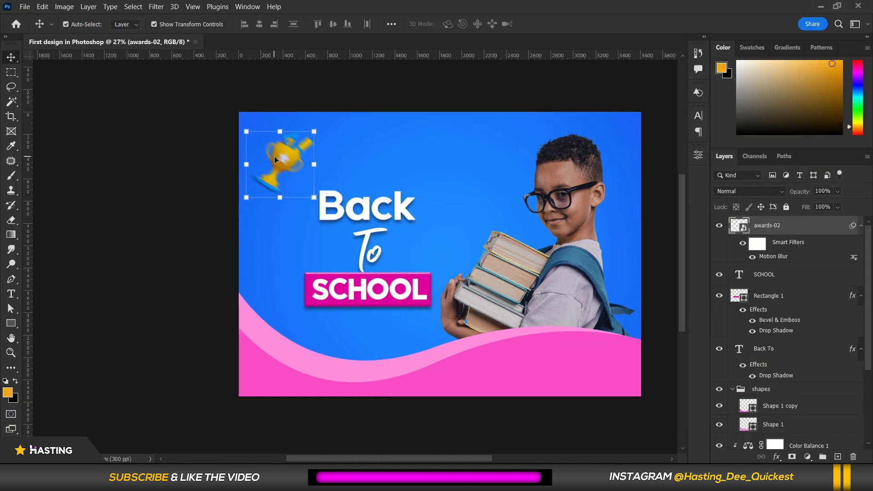
Place the awards-07 trophy image as an embedded file and resize it beside the stack of books.
left_click(25, 6)
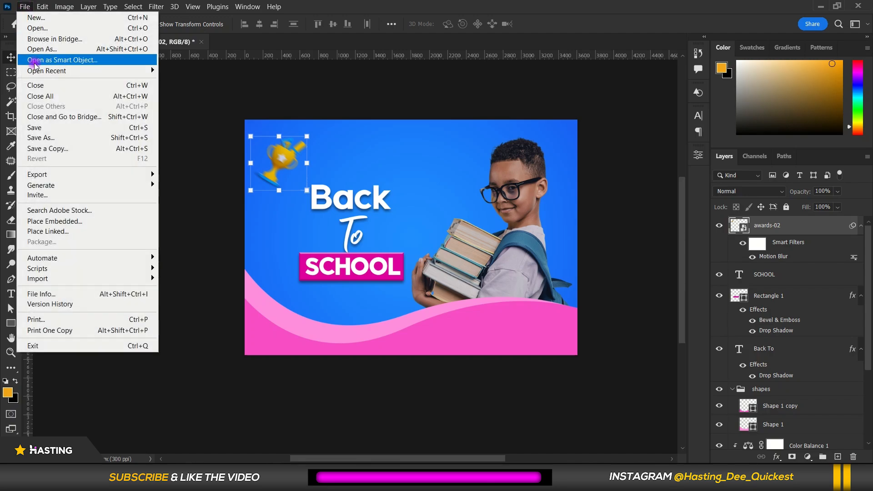
left_click(73, 221)
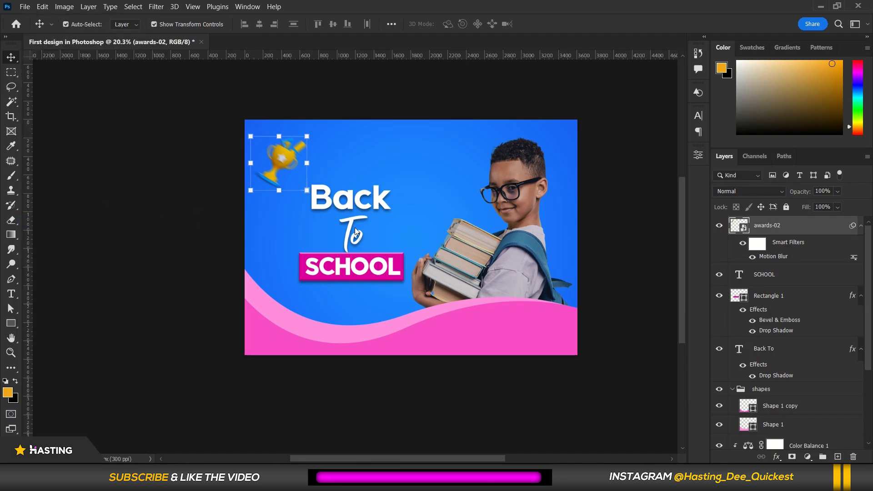
double_click(260, 176)
left_click_drag(423, 225, 440, 201)
left_click_drag(445, 253, 446, 236)
key("Return")
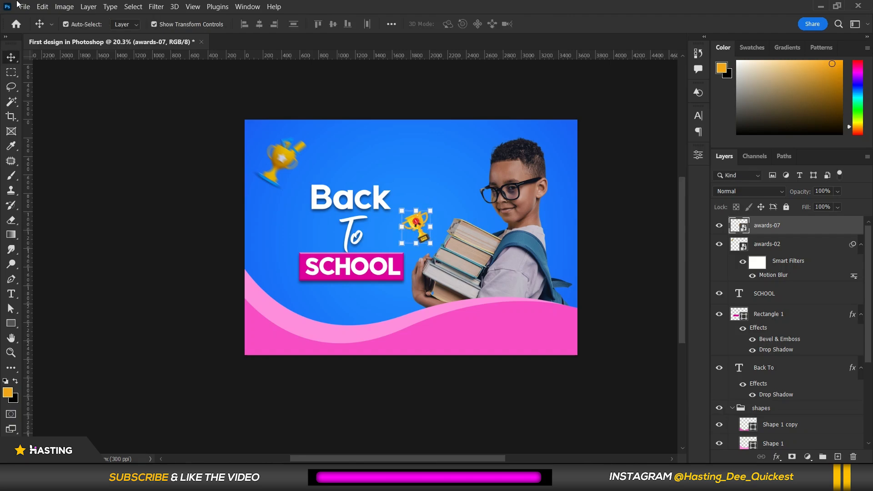
Apply the same Motion Blur to the awards-07 trophy.
left_click(156, 7)
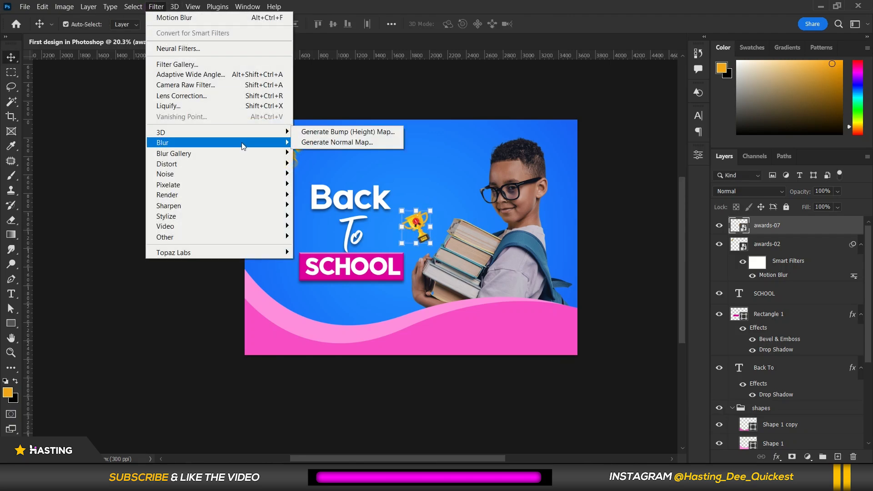
mouse_move(244, 145)
left_click(321, 205)
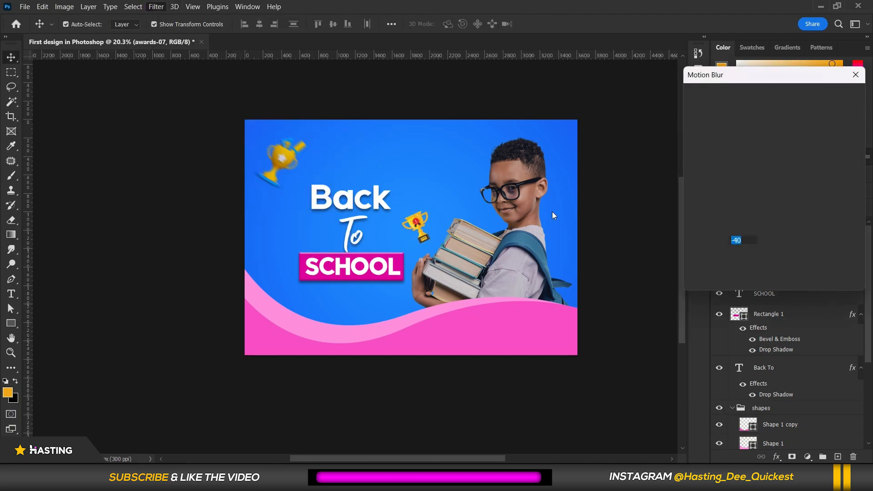
left_click(822, 97)
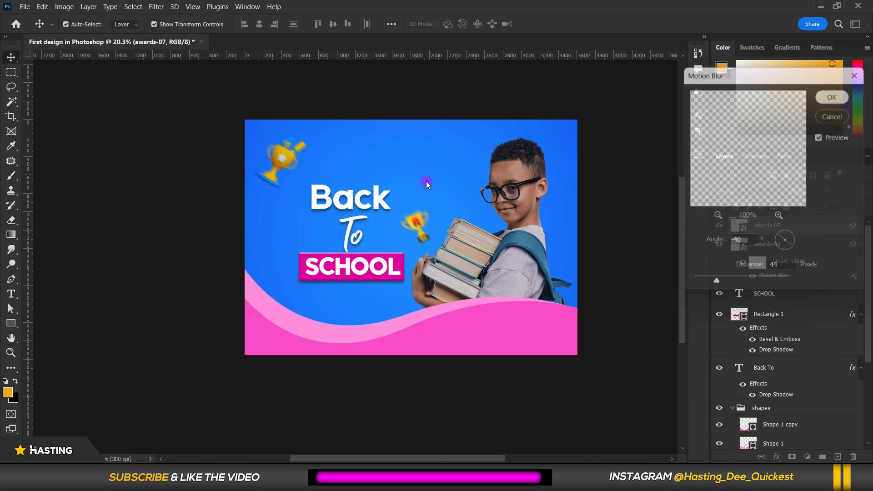
scroll(355, 155, "up", 2)
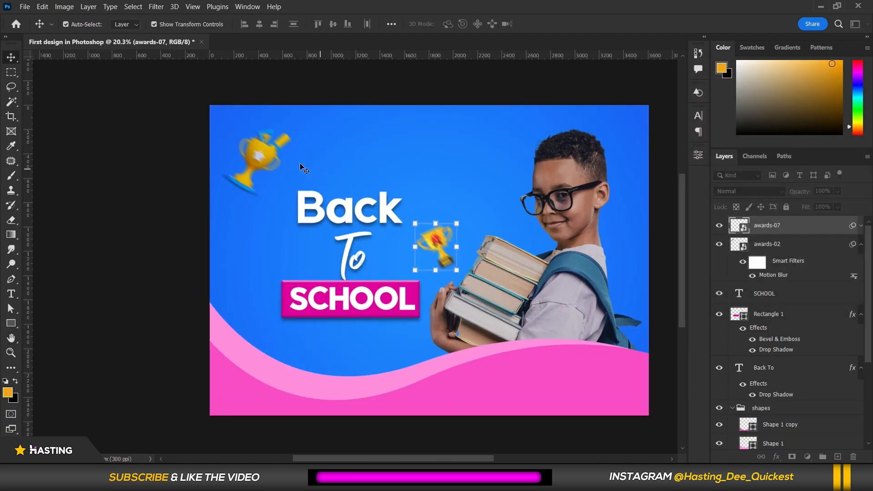
Move the top-left trophy slightly down and to the right.
key("ctrl+alt+f")
left_click_drag(256, 159, 272, 171)
scroll(271, 171, "down", 2)
Place the awards-03 star graphic as an embedded file above the Back headline, scaled about 228% and rotated about 10°.
left_click(18, 7)
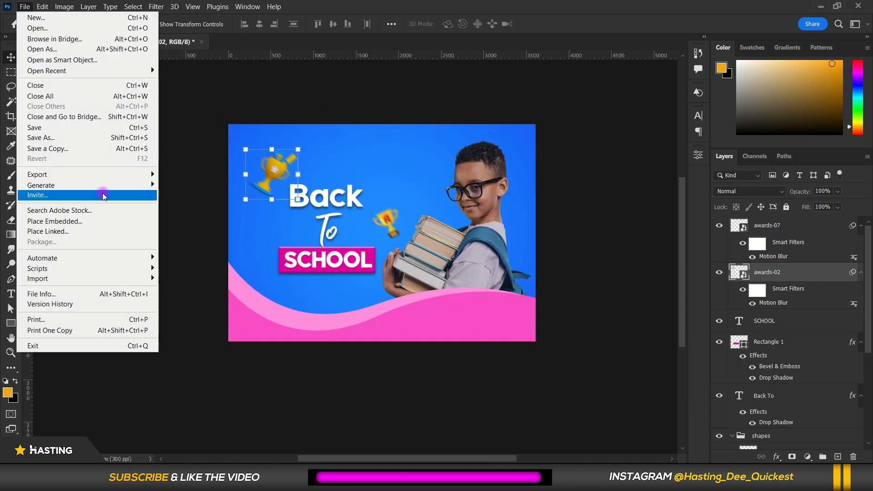
left_click(80, 220)
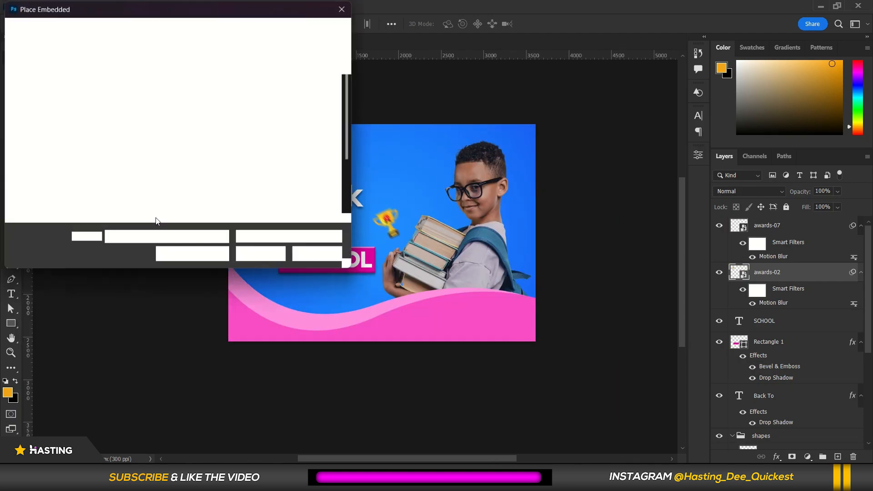
left_click(193, 179)
left_click(261, 250)
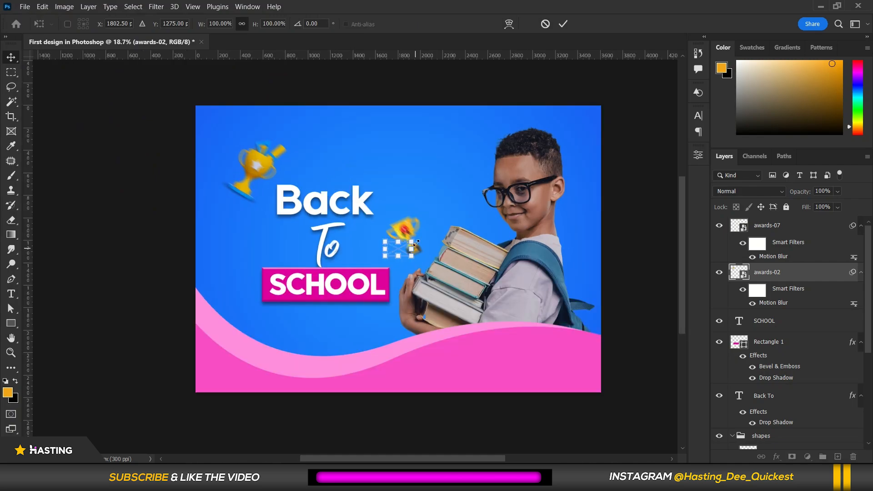
left_click_drag(412, 241, 445, 223)
left_click_drag(455, 273, 439, 269)
left_click_drag(403, 243, 314, 175)
left_click_drag(377, 220, 379, 214)
left_click_drag(340, 174, 343, 174)
left_click(380, 88)
scroll(376, 230, "down", 4)
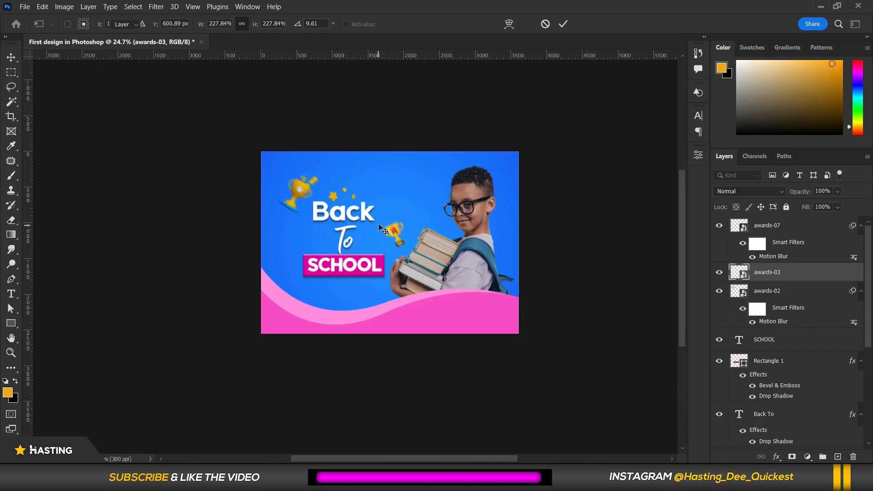
Delete the awards-03 star graphic.
scroll(379, 222, "up", 5)
left_click(299, 174)
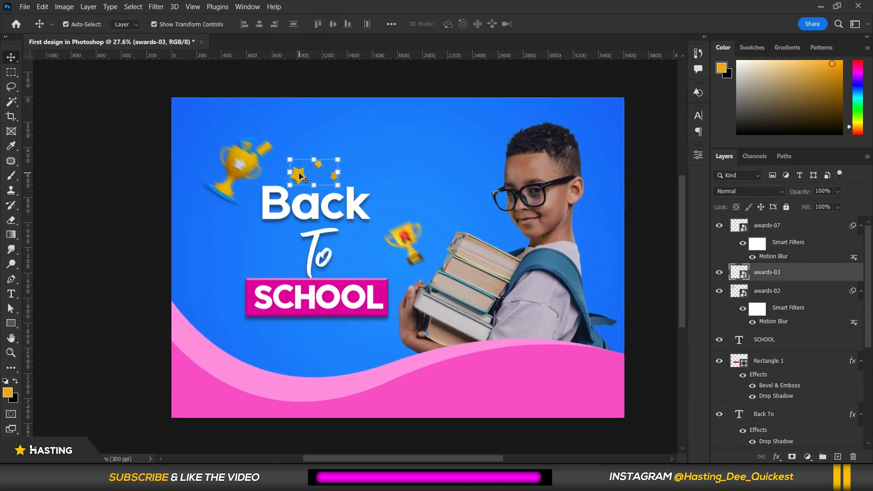
key("Delete")
scroll(373, 276, "down", 4)
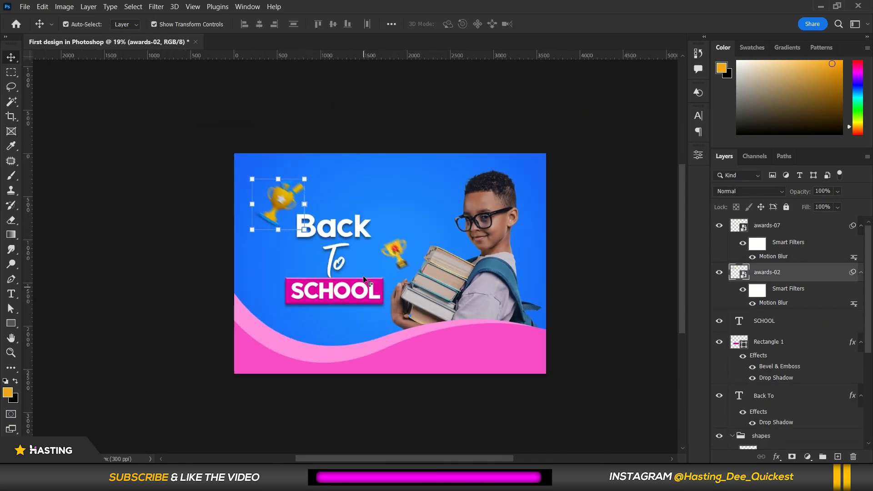
scroll(348, 232, "up", 2)
scroll(348, 233, "up", 1)
left_click(384, 185)
scroll(387, 185, "down", 4)
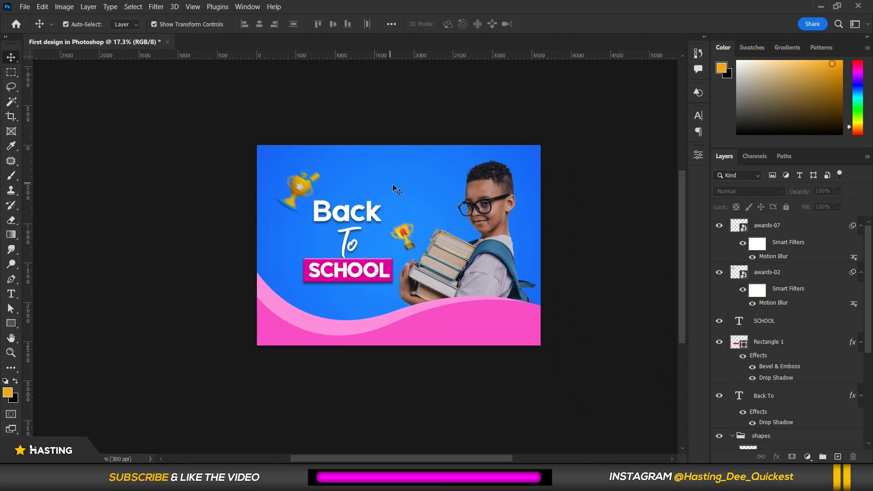
scroll(445, 186, "up", 2)
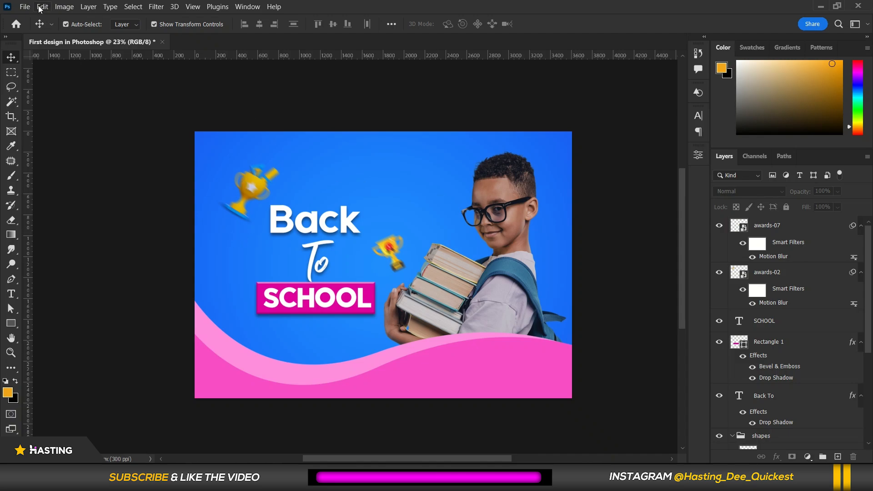
Save the document as a Photoshop PSD named First design in Photoshop.
left_click(25, 7)
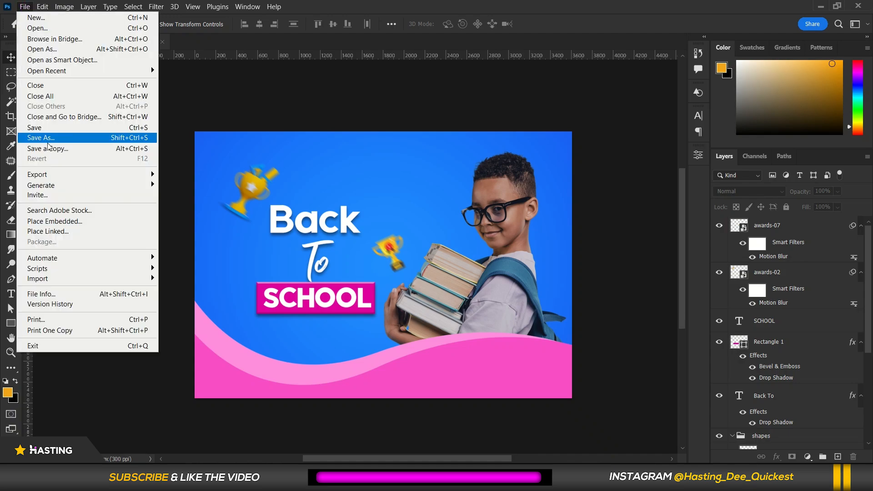
left_click(43, 128)
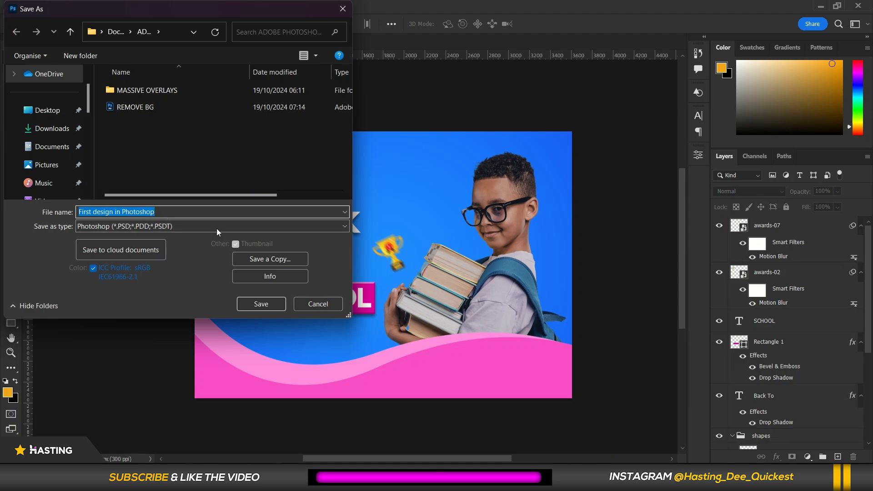
left_click(261, 304)
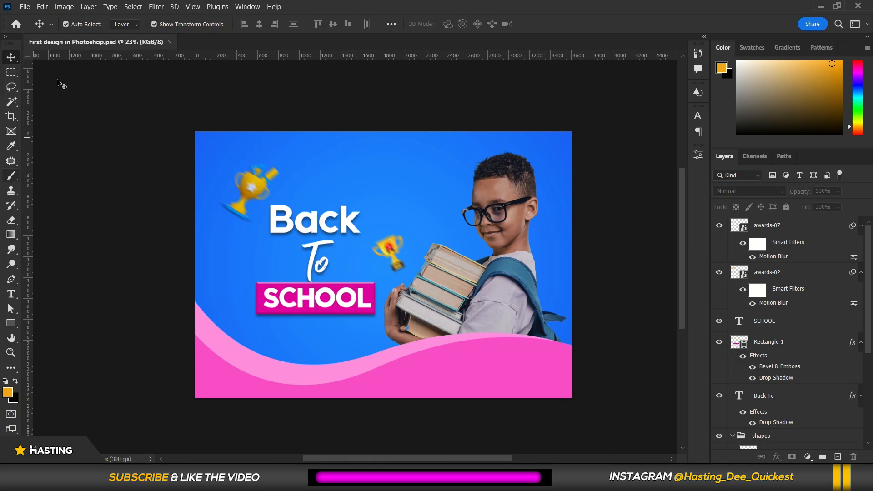
Save a copy as a JPEG named First design in Photoshop copy at quality 12, Maximum.
left_click(26, 7)
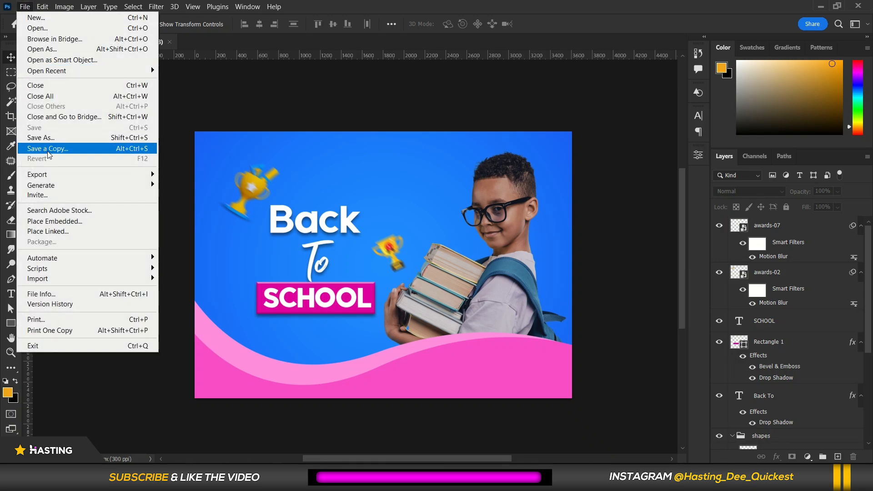
left_click(48, 148)
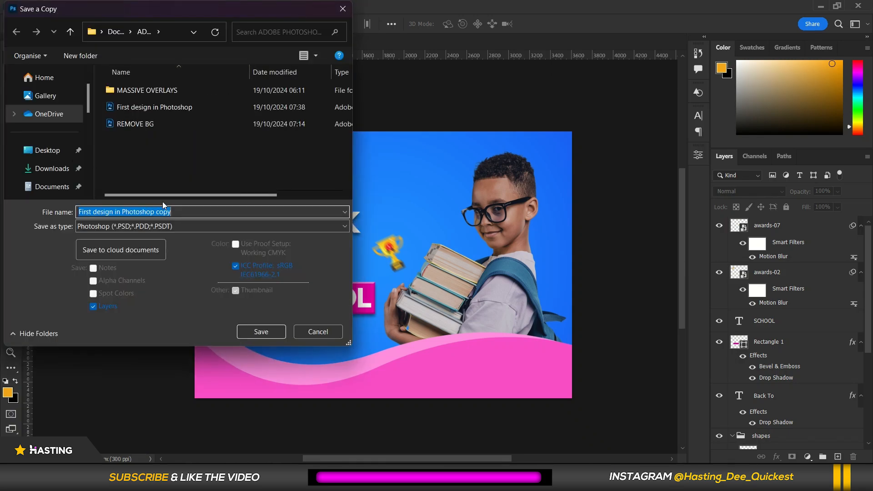
left_click(178, 230)
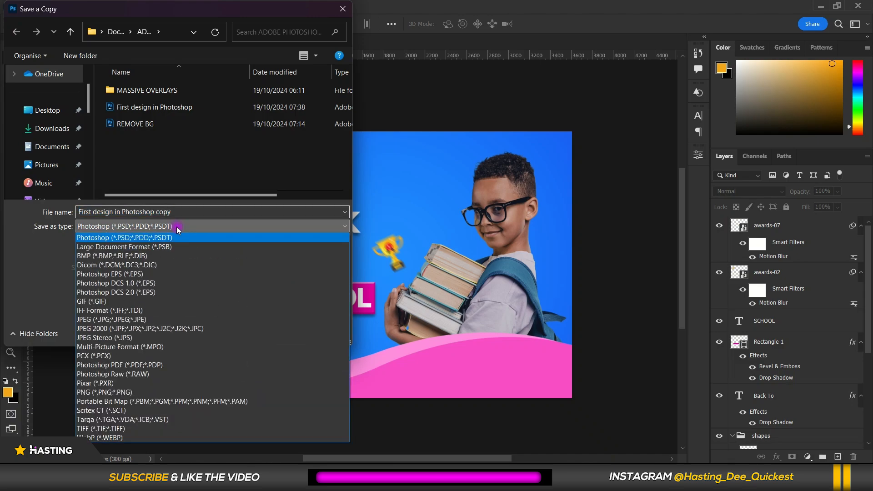
left_click(135, 319)
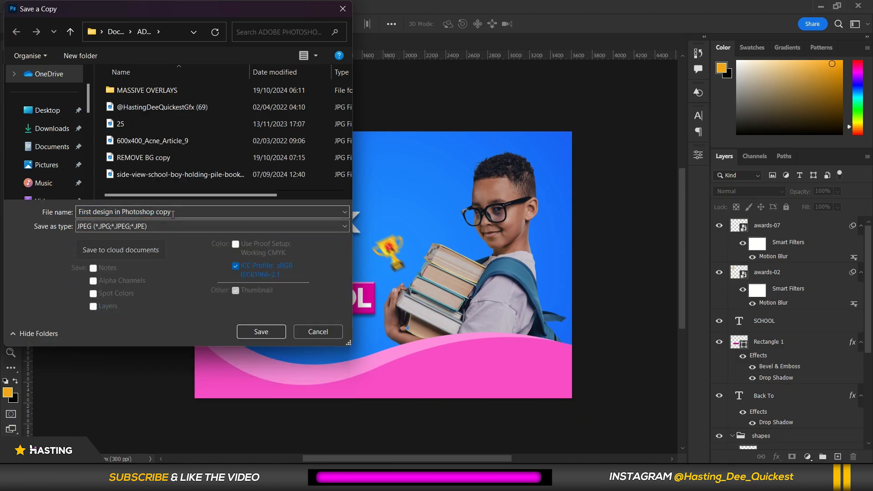
left_click(268, 331)
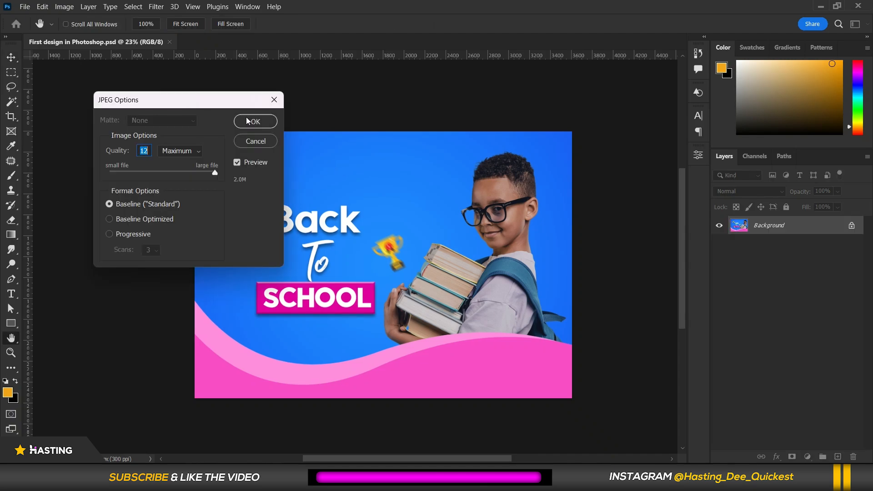
left_click(248, 121)
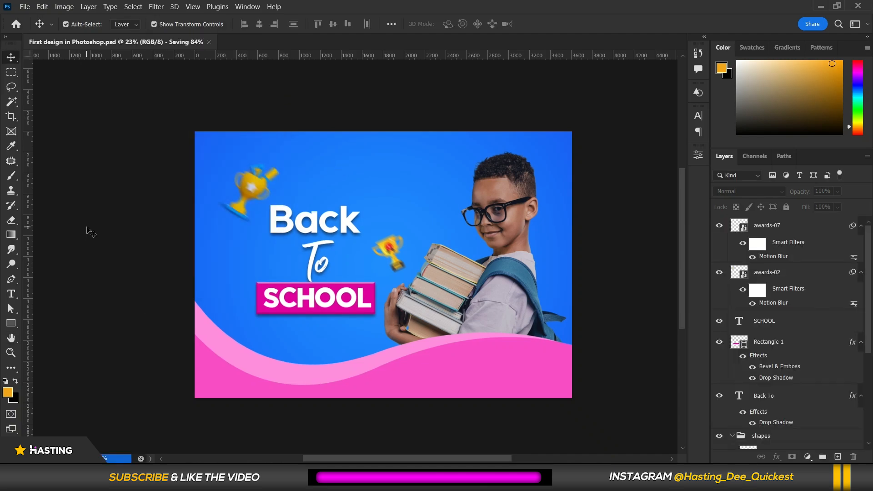
Save the document as a Photoshop PDF using the High Quality Print preset.
left_click(26, 7)
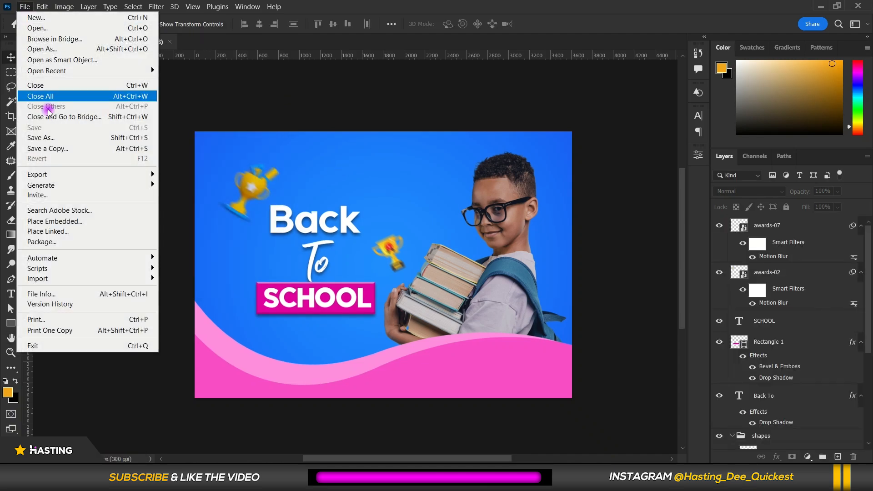
left_click(63, 138)
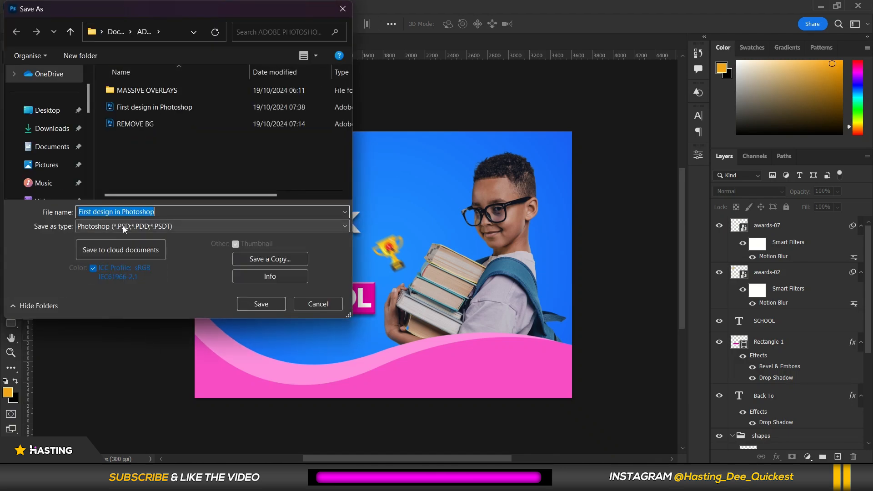
left_click(123, 227)
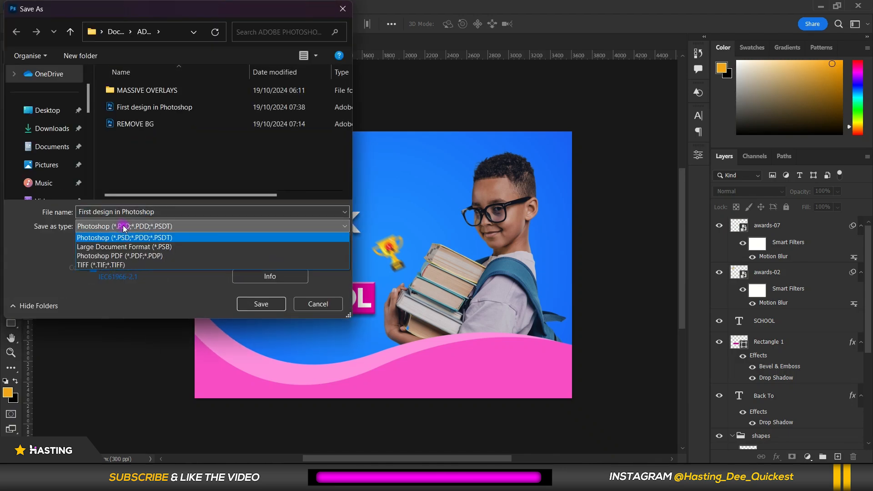
left_click(108, 256)
left_click(252, 300)
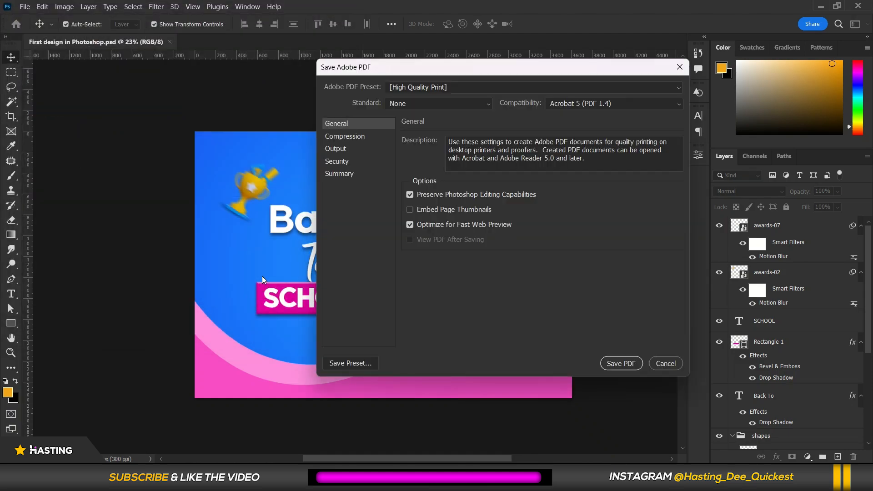
left_click_drag(419, 69, 233, 80)
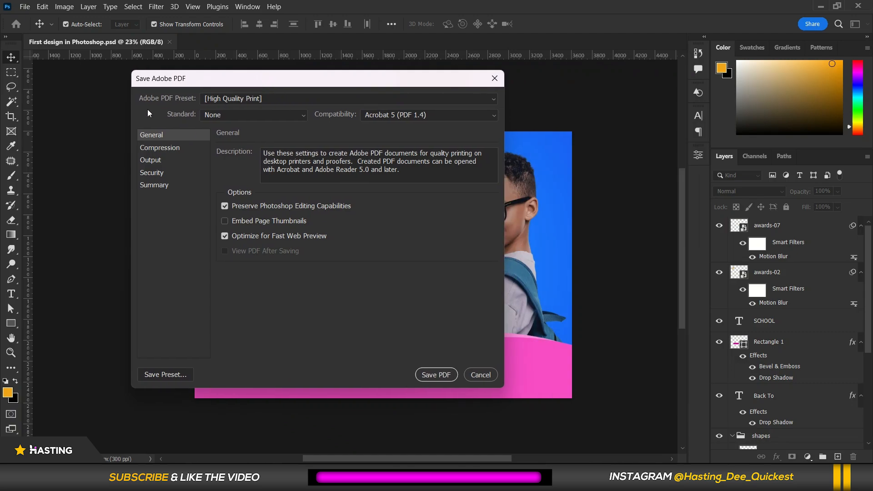
left_click(267, 98)
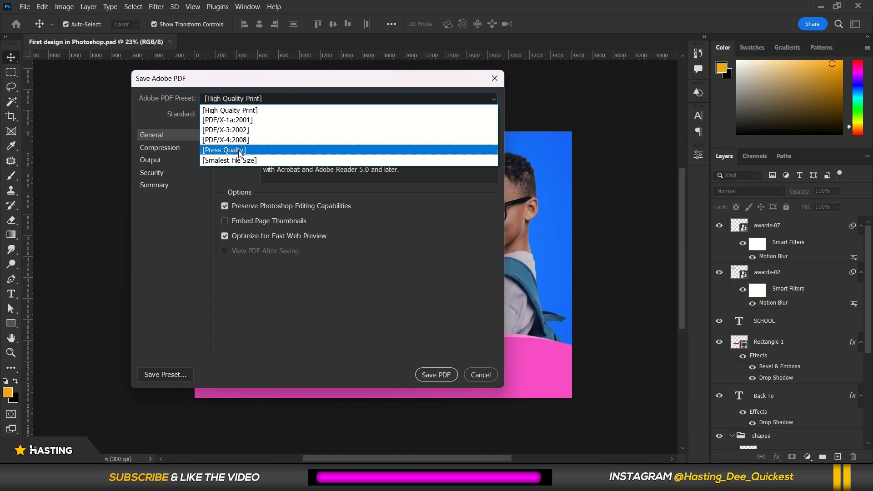
left_click(154, 201)
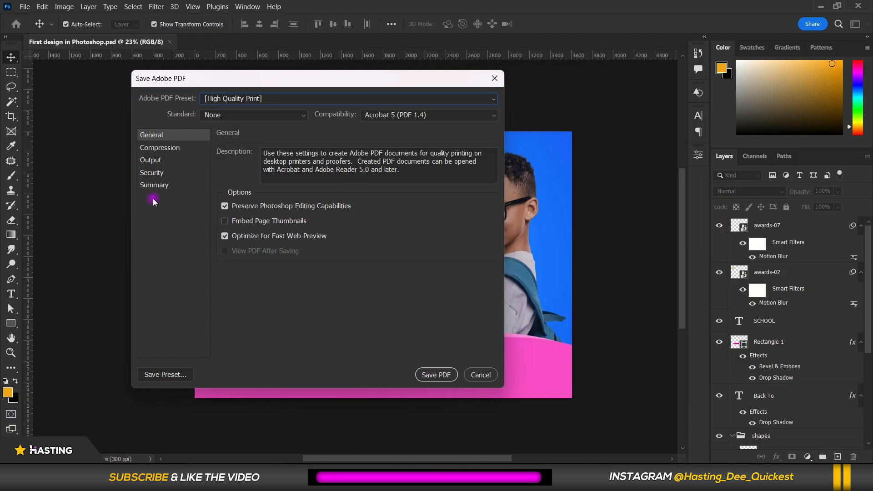
left_click(428, 377)
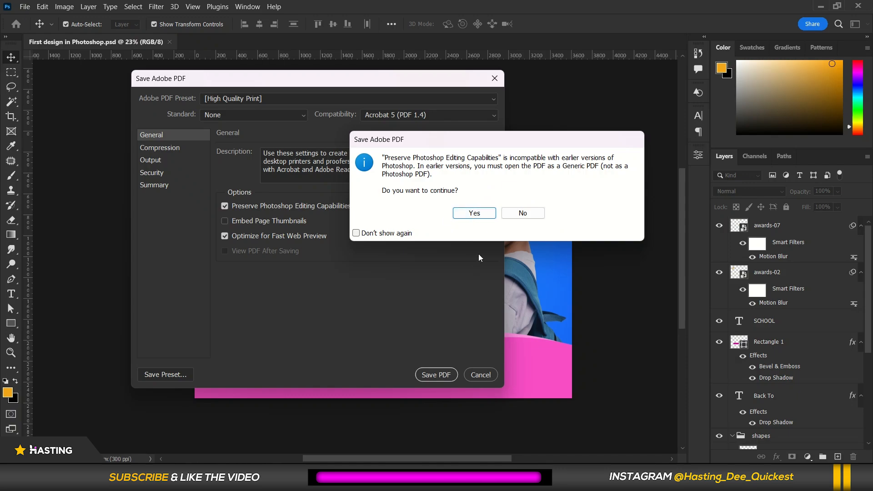
Decline the compatibility warning and cancel saving the design as an Adobe PDF.
left_click(519, 214)
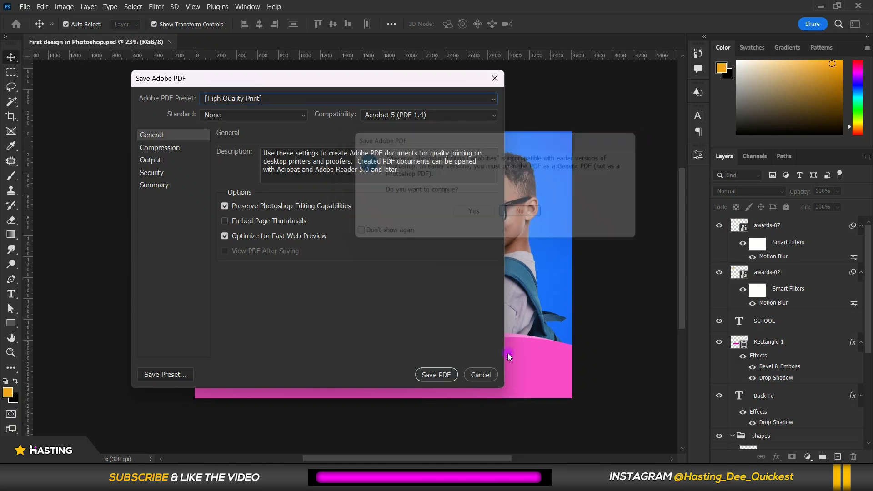
left_click(482, 374)
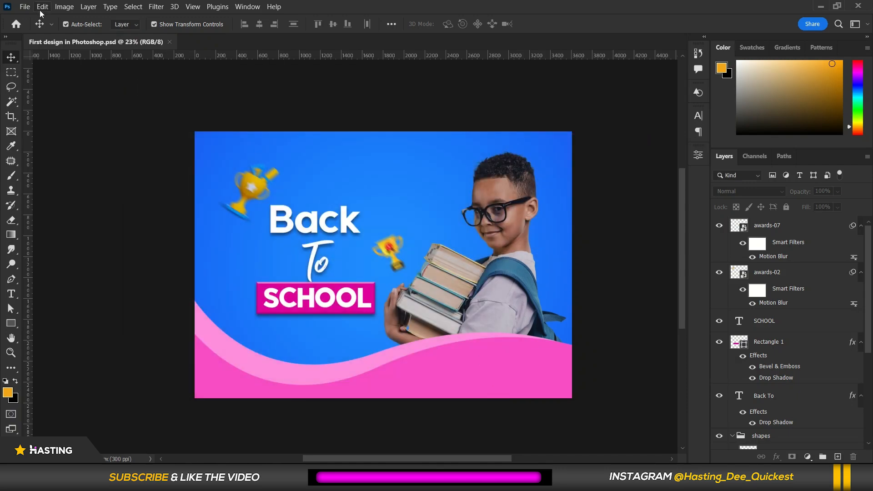
Create a new document 300 × 300 centimeters at 25 pixels/inch resolution.
left_click(24, 6)
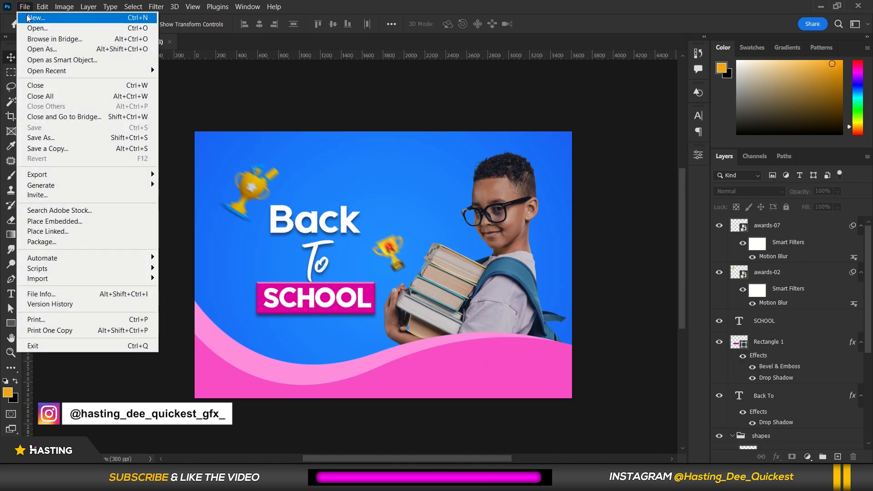
left_click(28, 18)
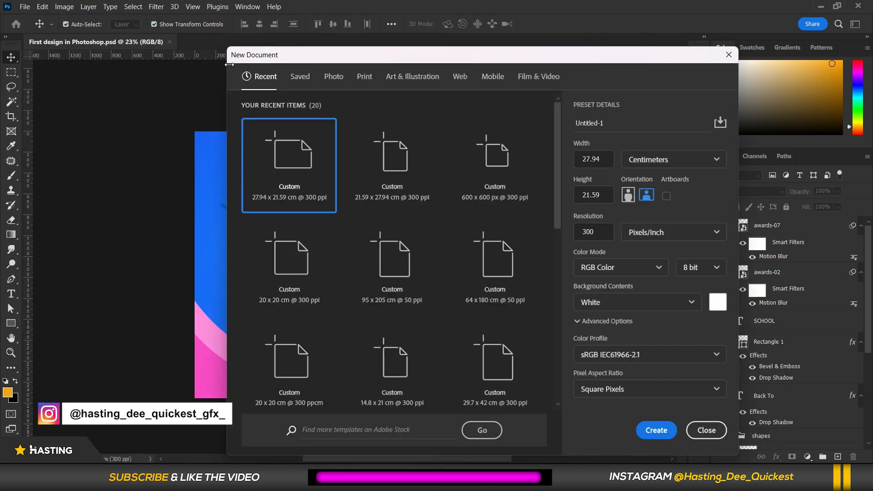
left_click(609, 159)
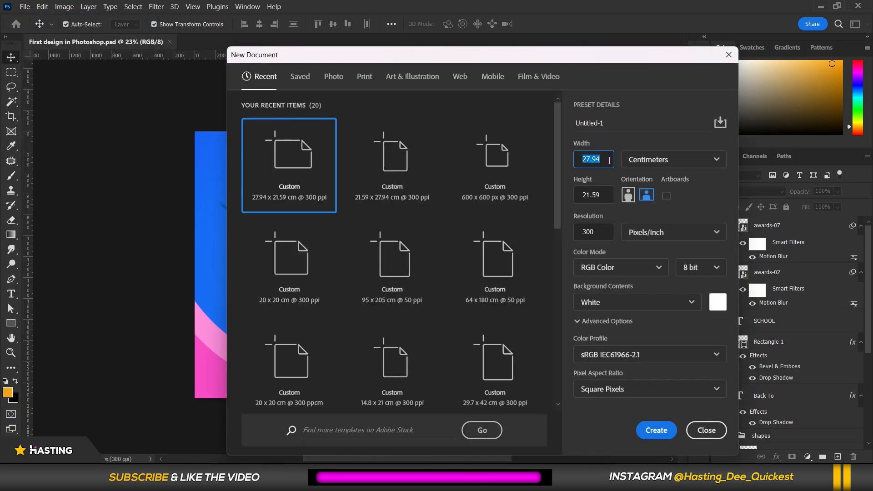
type("300")
left_click(585, 193)
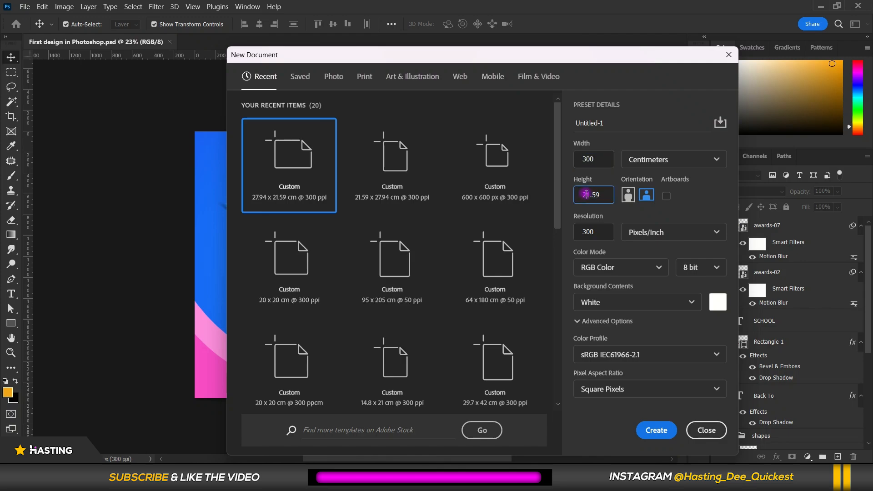
type("300")
left_click(581, 233)
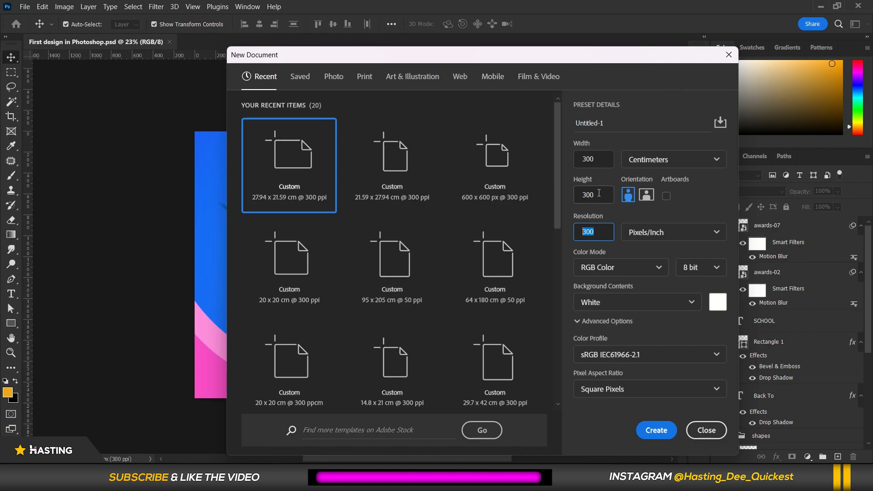
type("25")
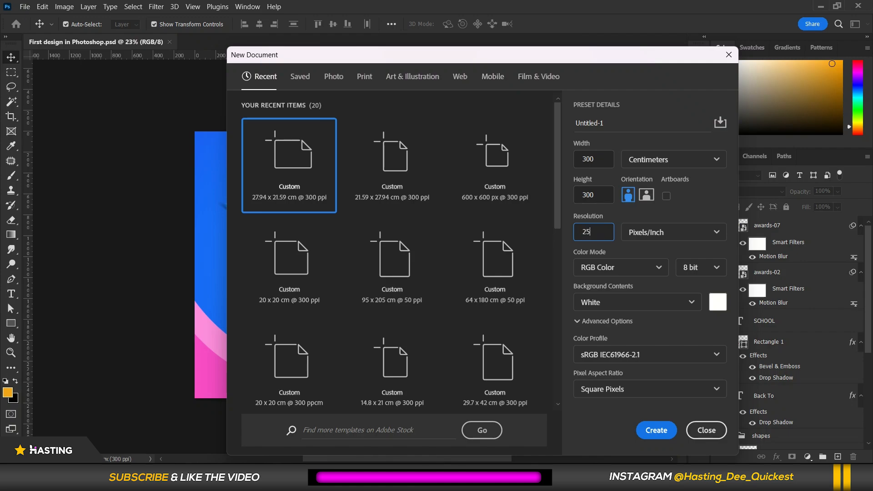
left_click(652, 429)
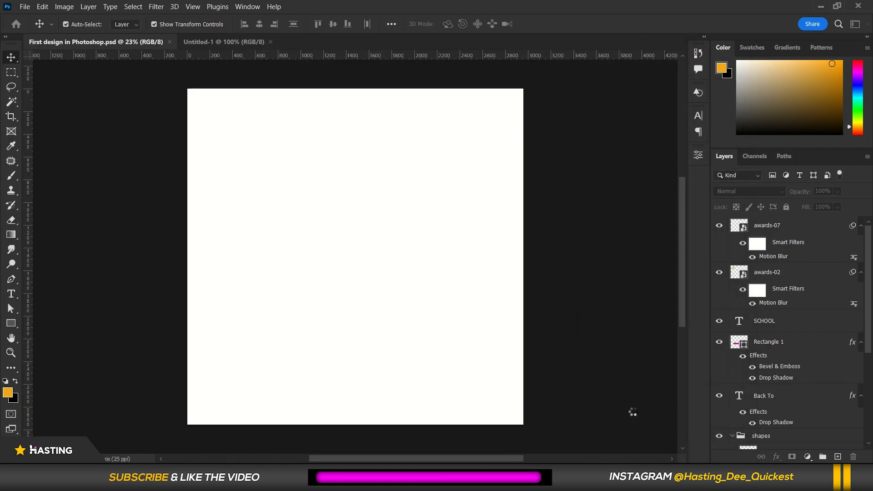
left_click(69, 11)
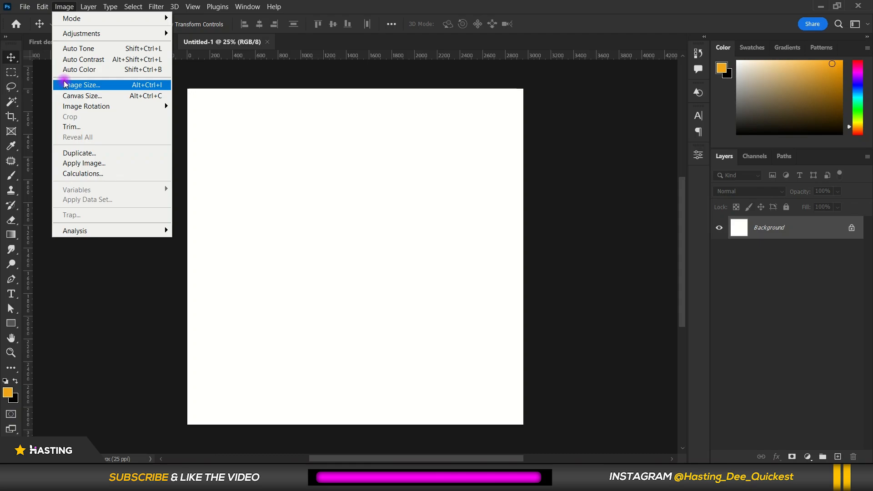
left_click(64, 82)
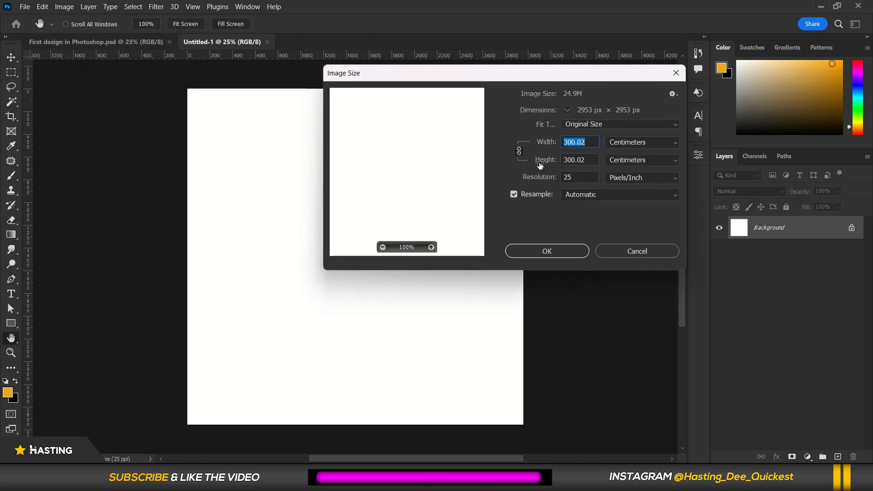
double_click(578, 178)
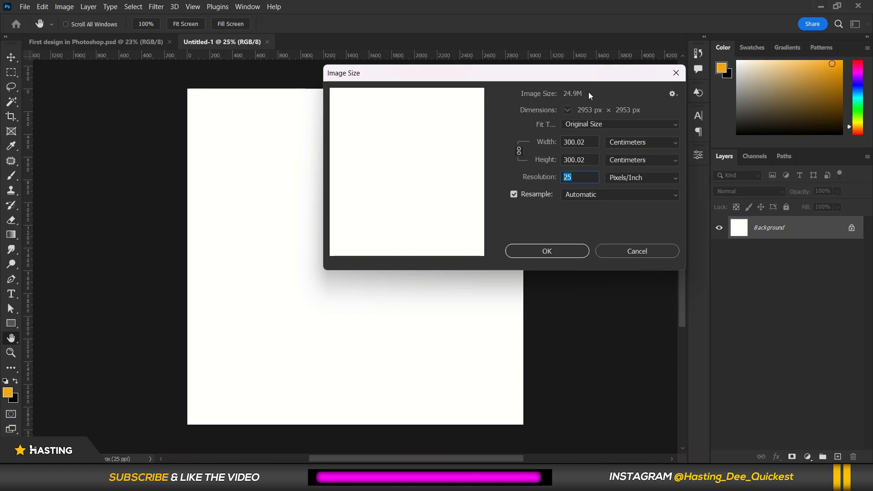
type("300")
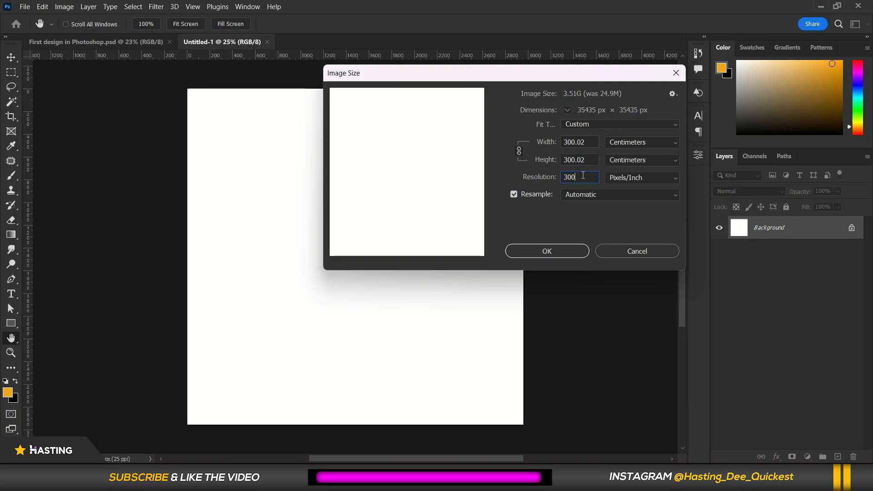
left_click_drag(581, 176, 552, 176)
type("3")
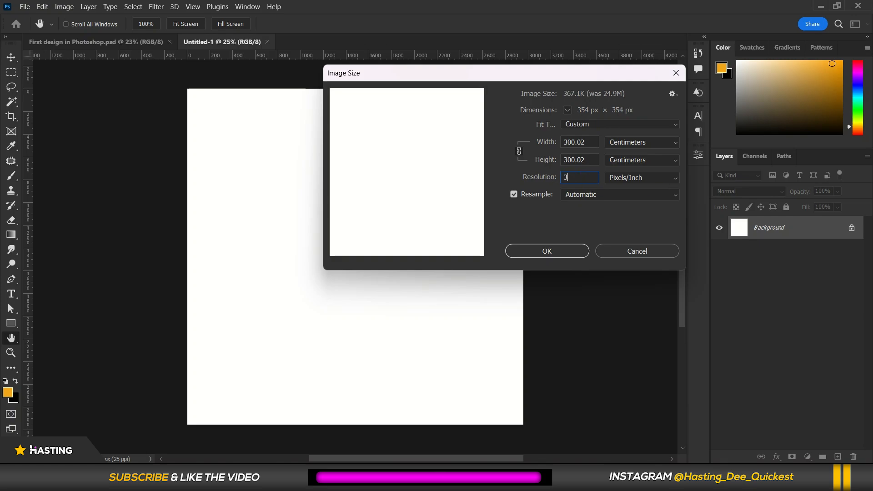
type("00")
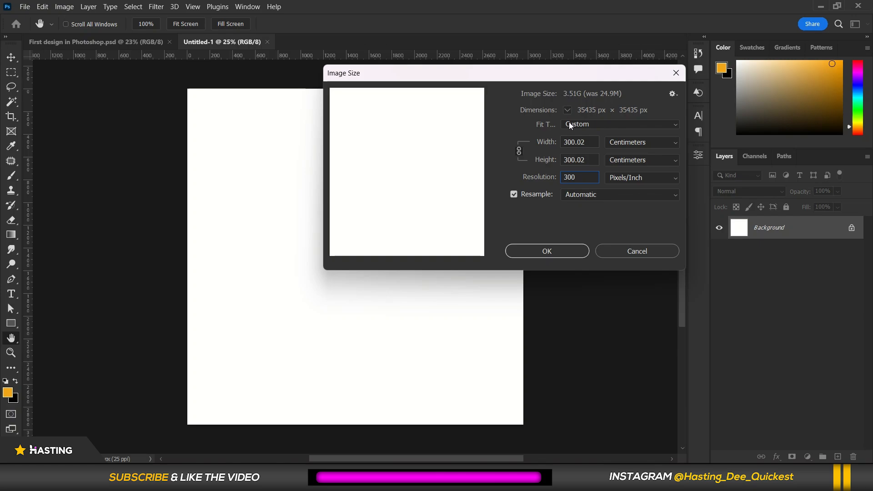
left_click(630, 253)
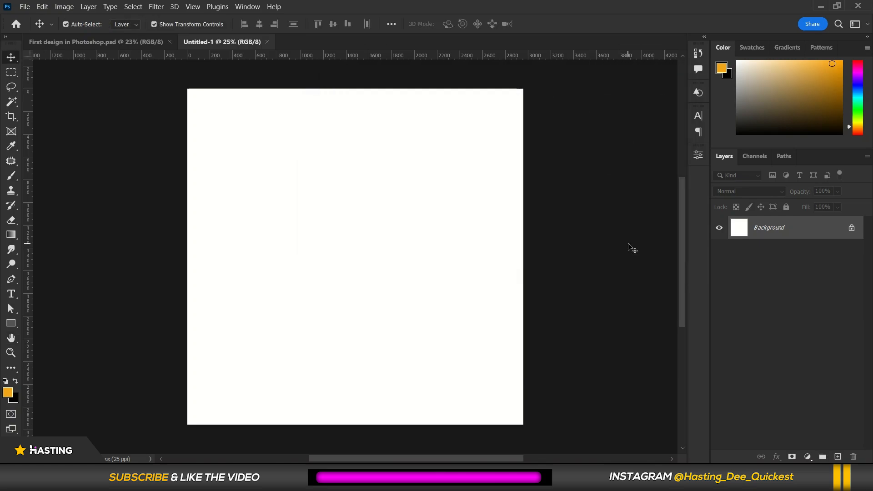